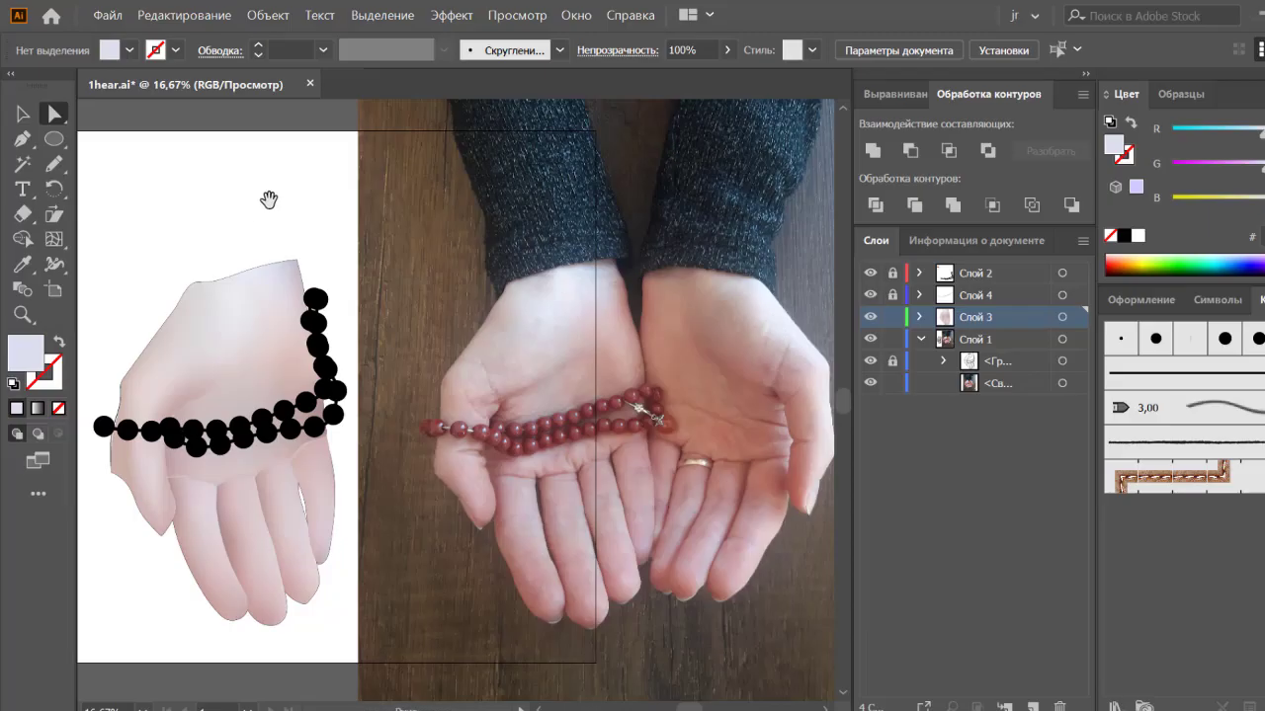
Step: Move the hand mesh from Слой 3 onto Слой 4
{"action": "left_click_drag", "start_coordinate": [234, 233], "coordinate": [257, 207]}
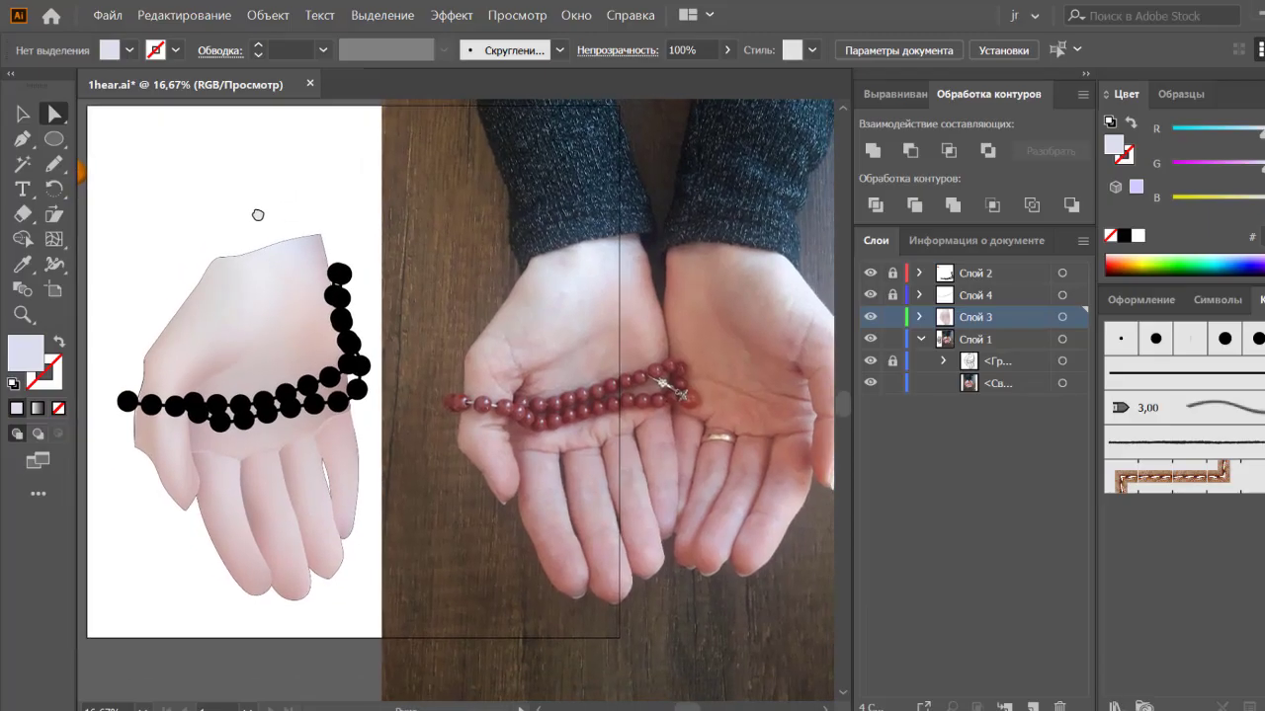
{"action": "left_click", "coordinate": [280, 299]}
{"action": "left_click", "coordinate": [141, 260]}
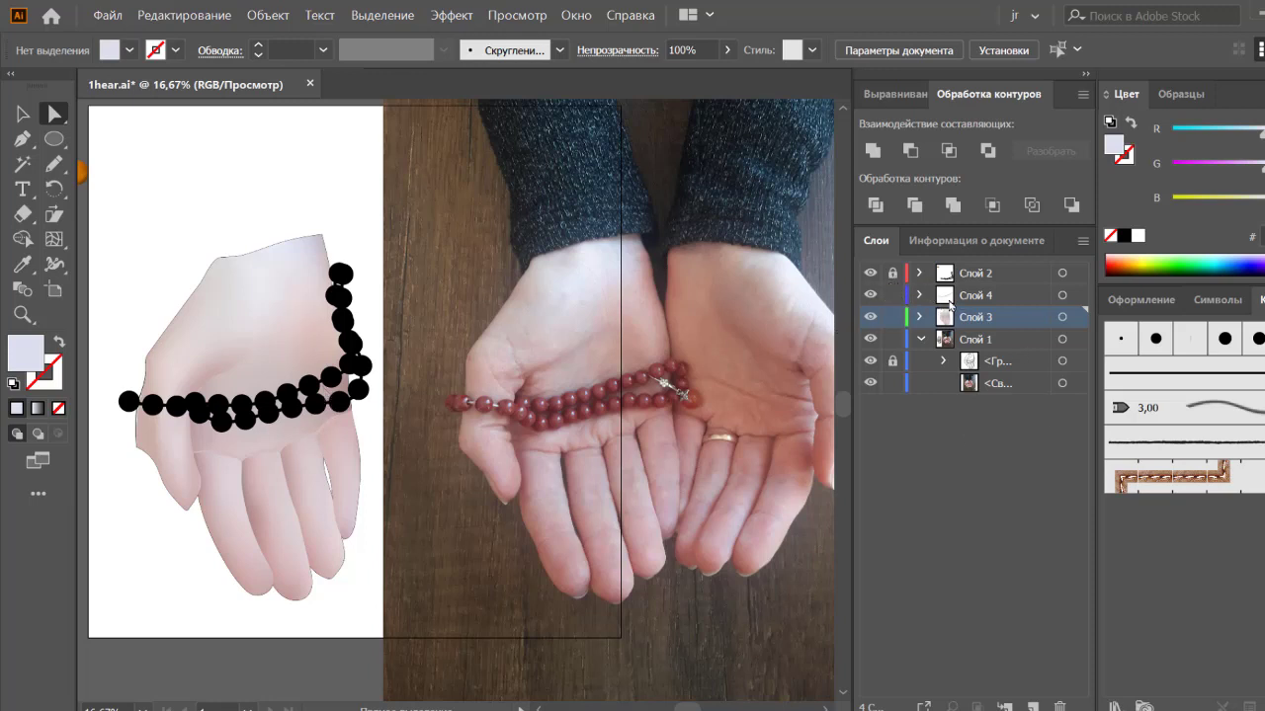
{"action": "left_click", "coordinate": [1062, 295]}
{"action": "left_click", "coordinate": [1062, 316], "text": "shift"}
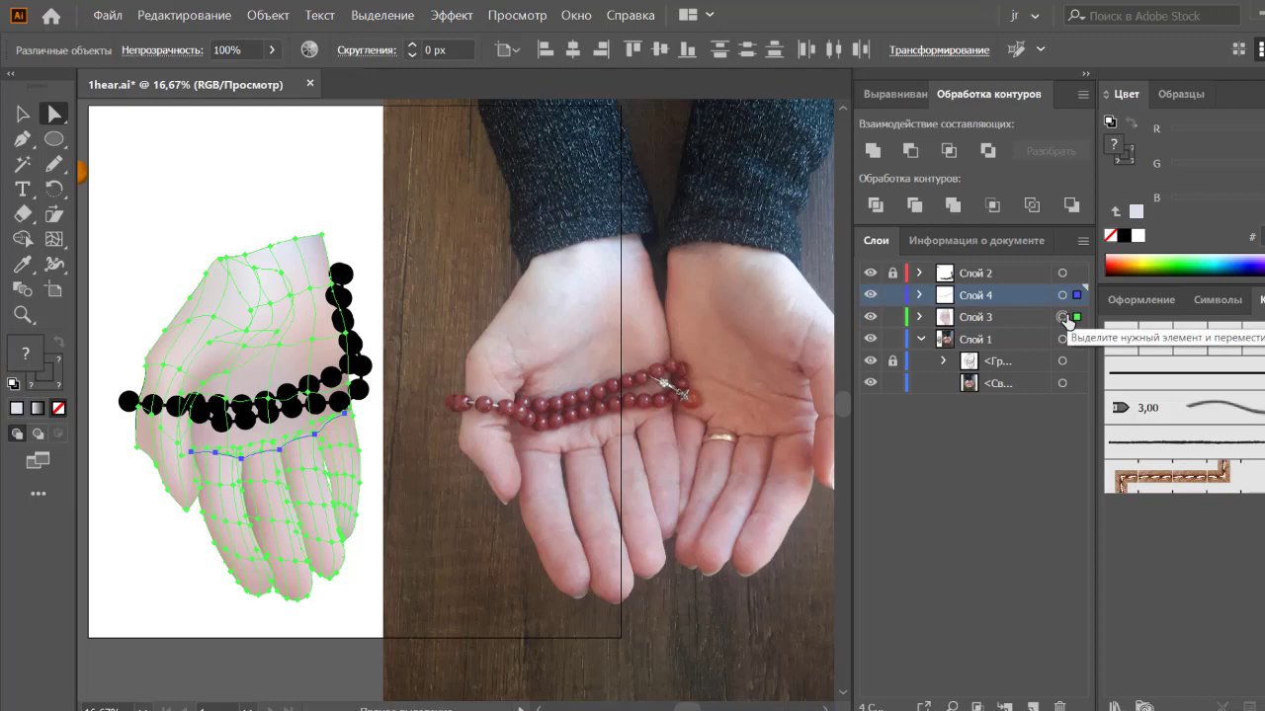
{"action": "left_click_drag", "start_coordinate": [1076, 316], "coordinate": [1076, 295]}
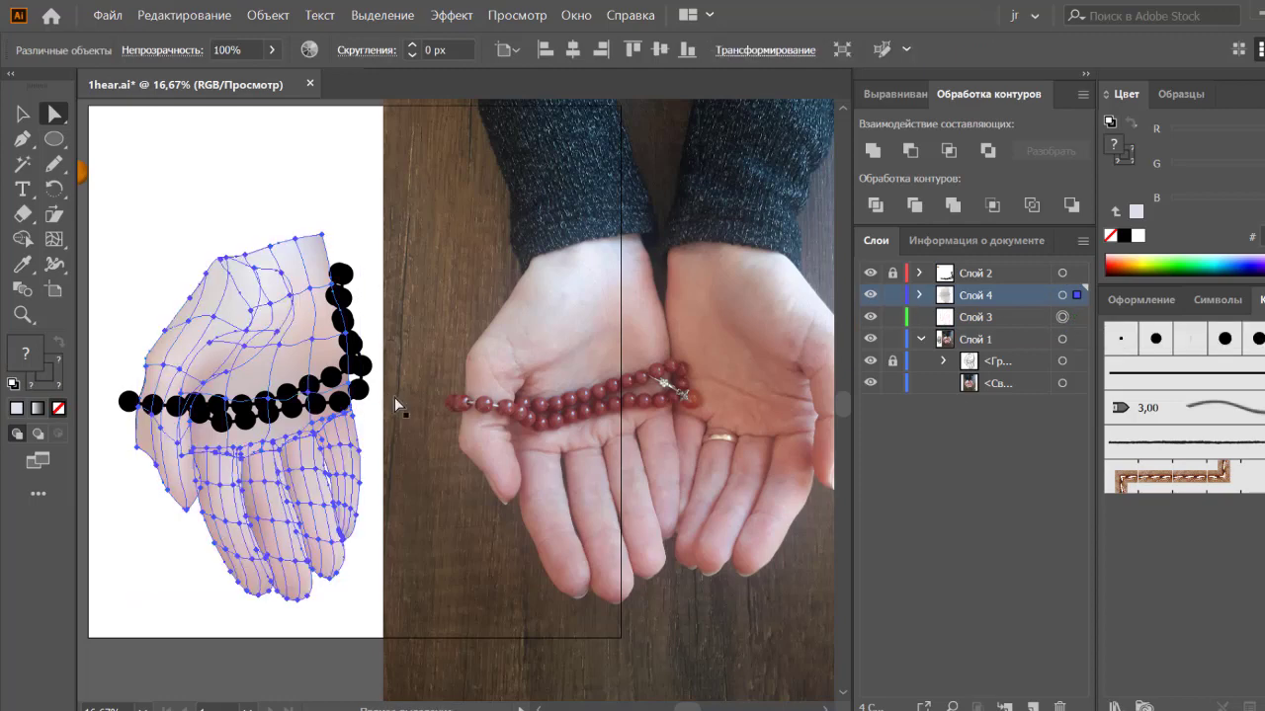
Step: Narrow the hand mesh to 792 px, lengthen it slightly, and hide the outline sublayer
{"action": "key", "text": "v"}
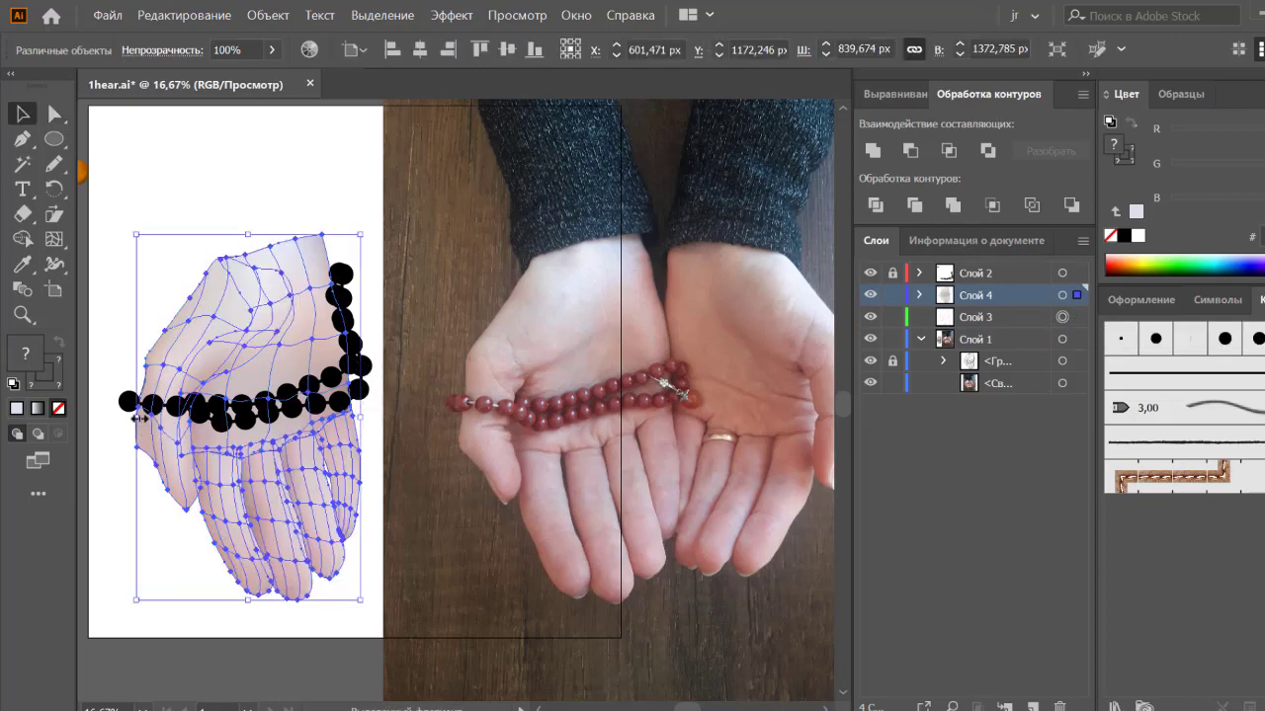
{"action": "left_click_drag", "start_coordinate": [143, 417], "coordinate": [146, 417]}
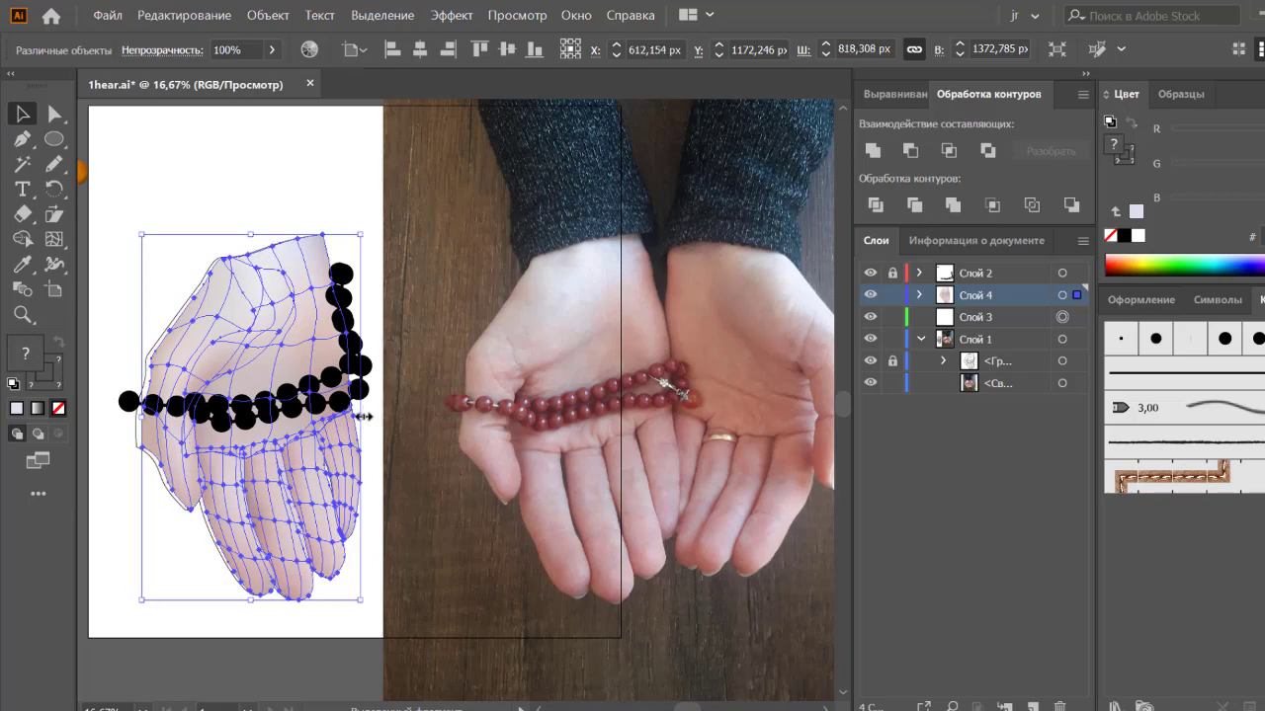
{"action": "left_click_drag", "start_coordinate": [363, 417], "coordinate": [356, 417]}
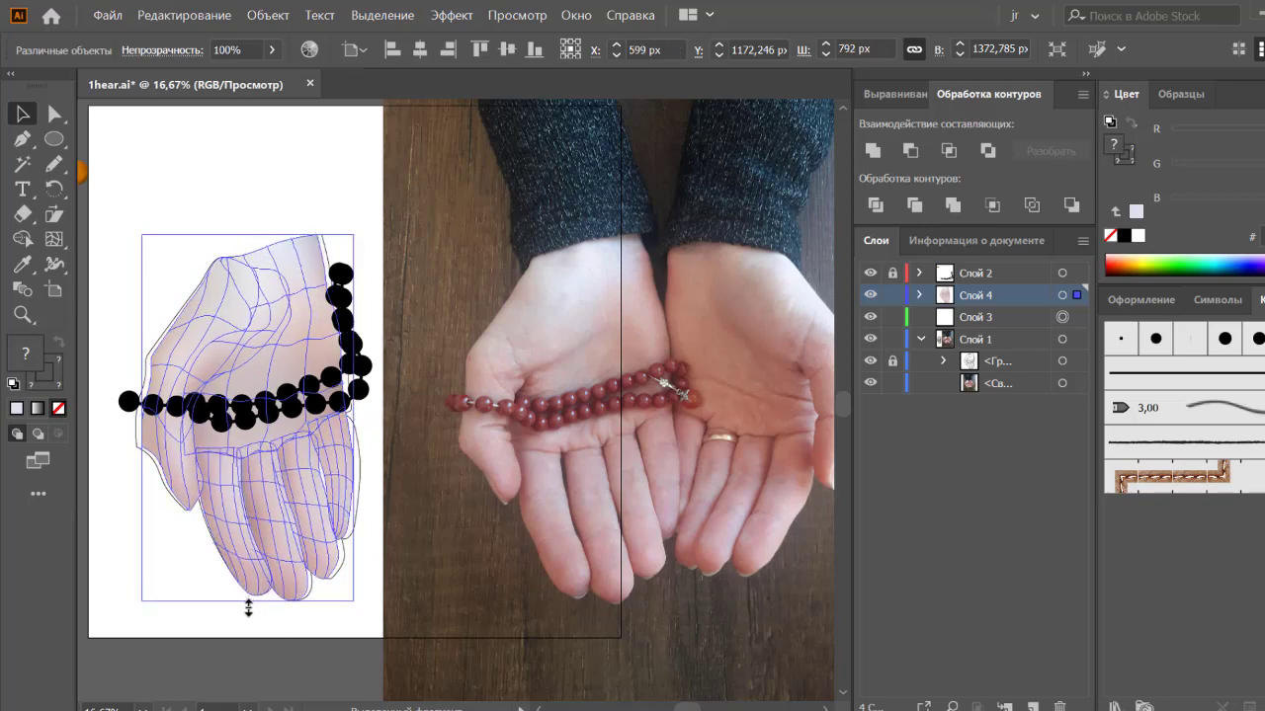
{"action": "left_click_drag", "start_coordinate": [249, 601], "coordinate": [250, 611]}
{"action": "left_click", "coordinate": [125, 600]}
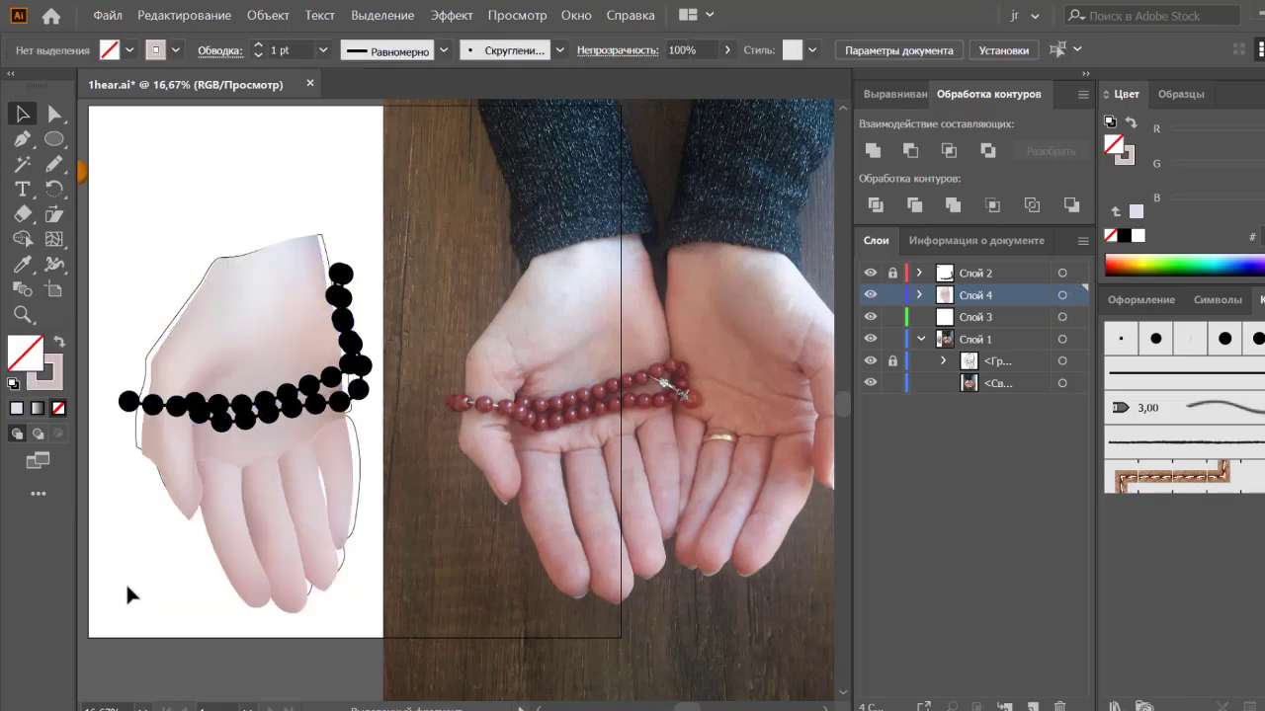
{"action": "left_click", "coordinate": [870, 361]}
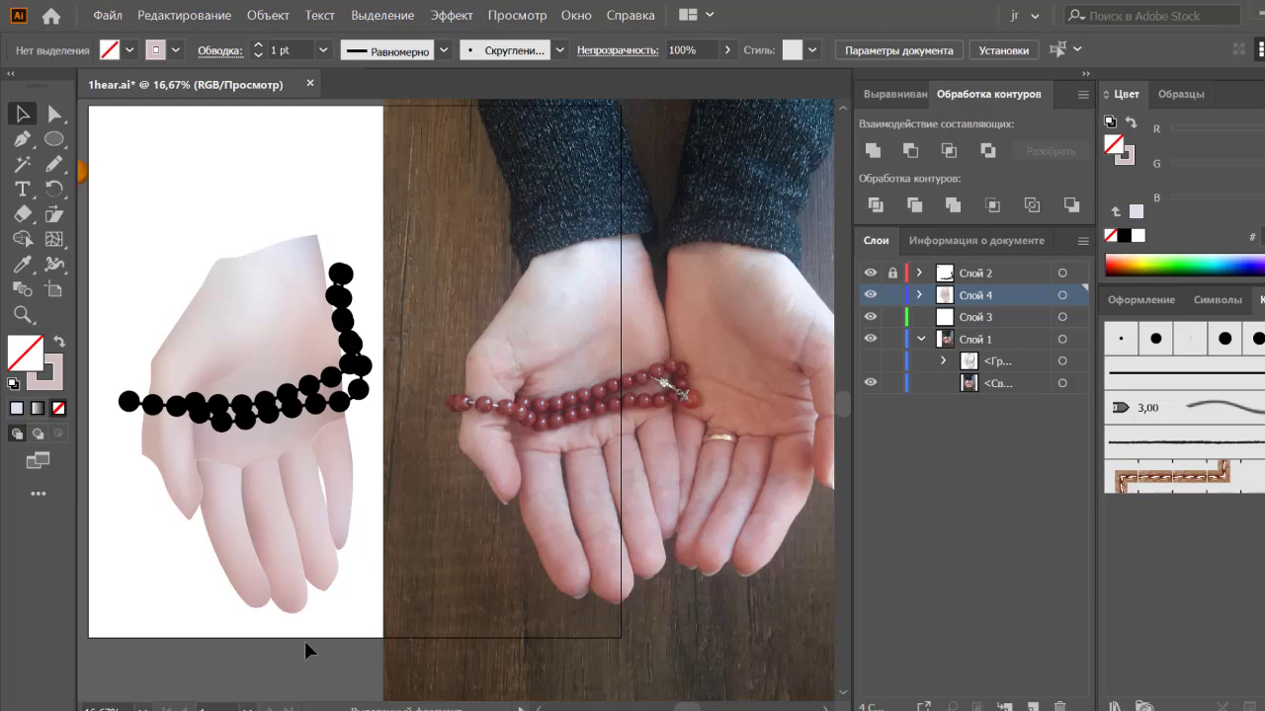
Step: Raise the hand mesh's left-edge points near the wrist
{"action": "scroll", "coordinate": [301, 637], "scroll_direction": "up", "scroll_amount": 1}
{"action": "scroll", "coordinate": [287, 617], "scroll_direction": "down", "scroll_amount": 1}
{"action": "left_click", "coordinate": [245, 593]}
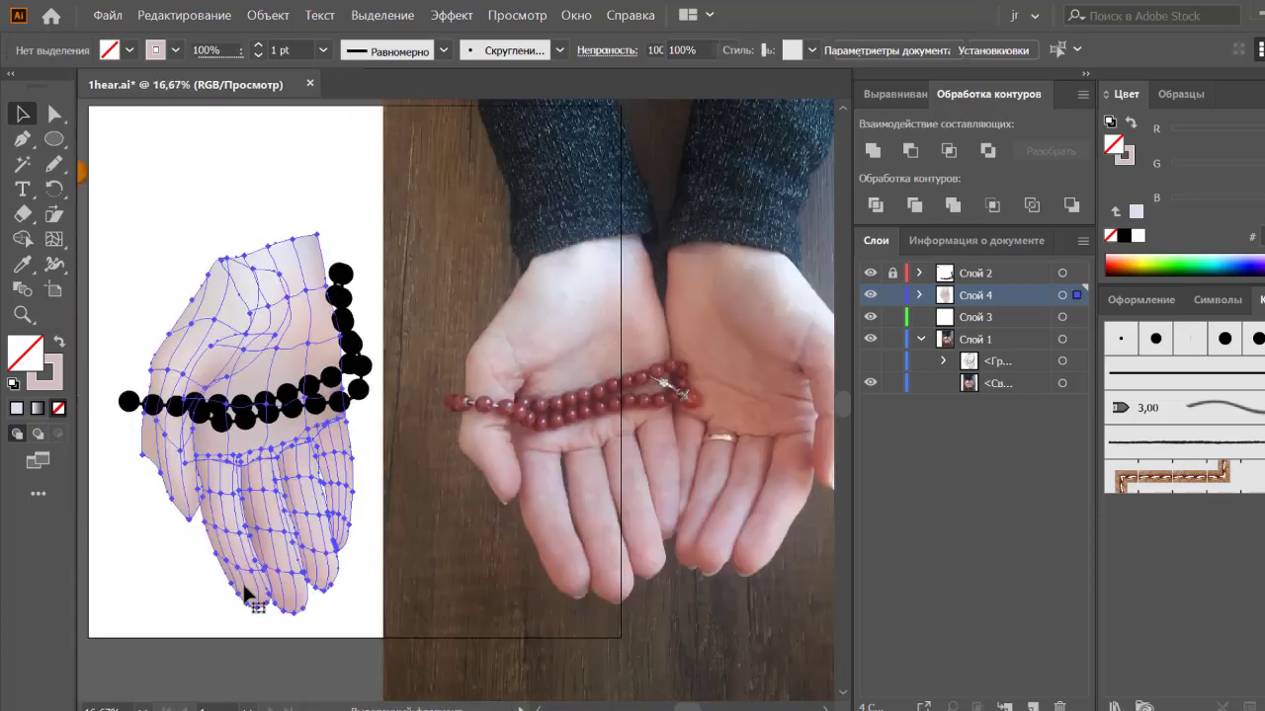
{"action": "scroll", "coordinate": [292, 603], "scroll_direction": "up", "scroll_amount": 1}
{"action": "scroll", "coordinate": [339, 627], "scroll_direction": "up", "scroll_amount": 1}
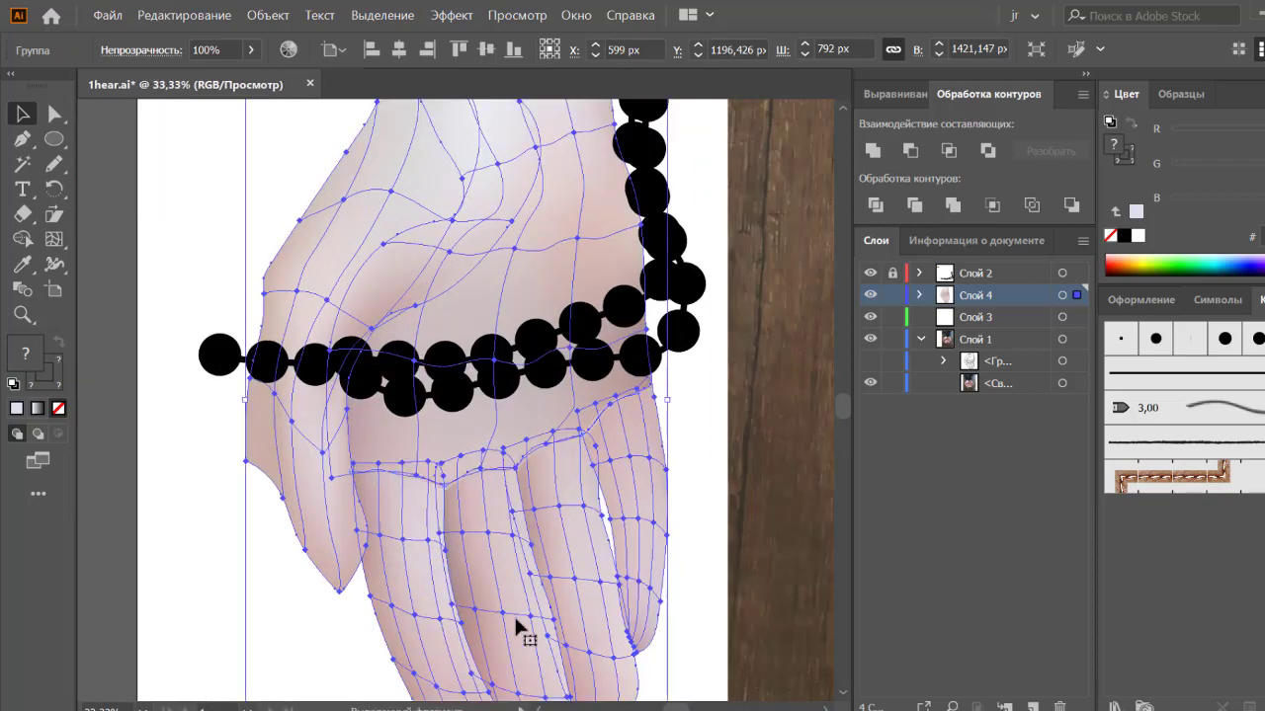
{"action": "mouse_move", "coordinate": [514, 620]}
{"action": "left_mouse_down"}
{"action": "mouse_move", "coordinate": [367, 373]}
{"action": "mouse_move", "coordinate": [408, 474]}
{"action": "left_mouse_up"}
{"action": "scroll", "coordinate": [405, 499], "scroll_direction": "down", "scroll_amount": 1}
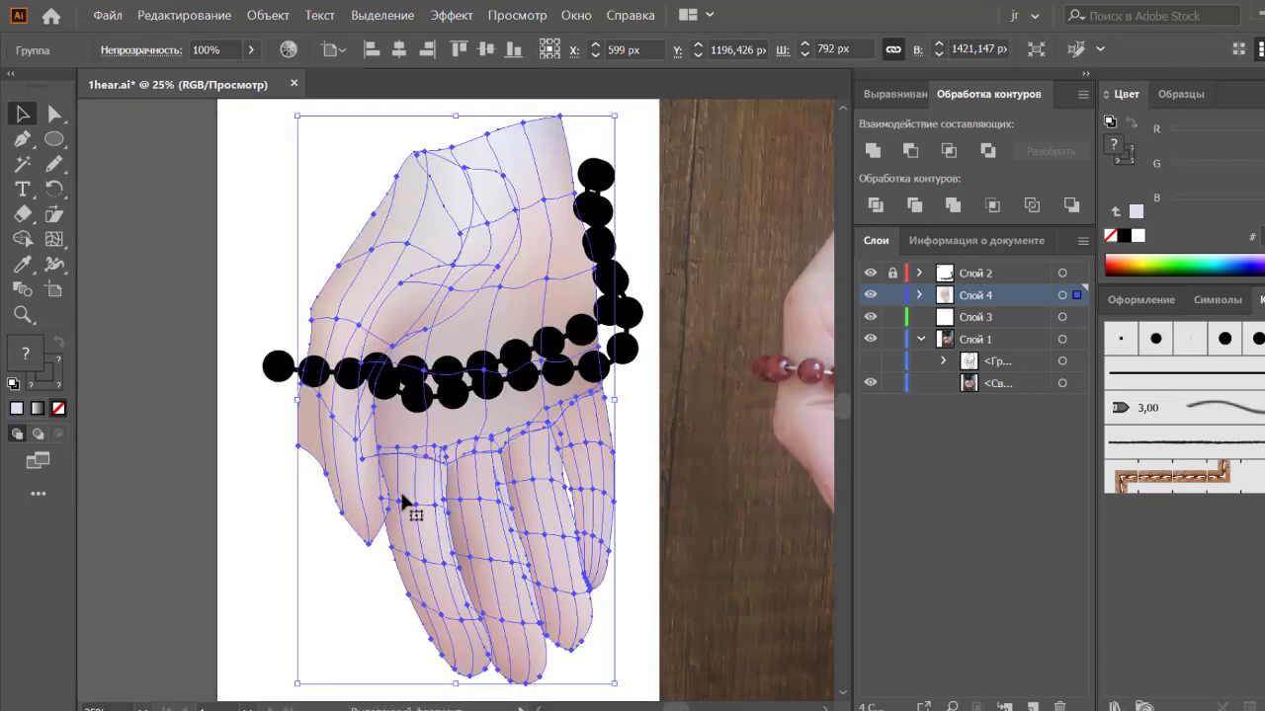
{"action": "key", "text": "a"}
{"action": "left_click", "coordinate": [293, 445]}
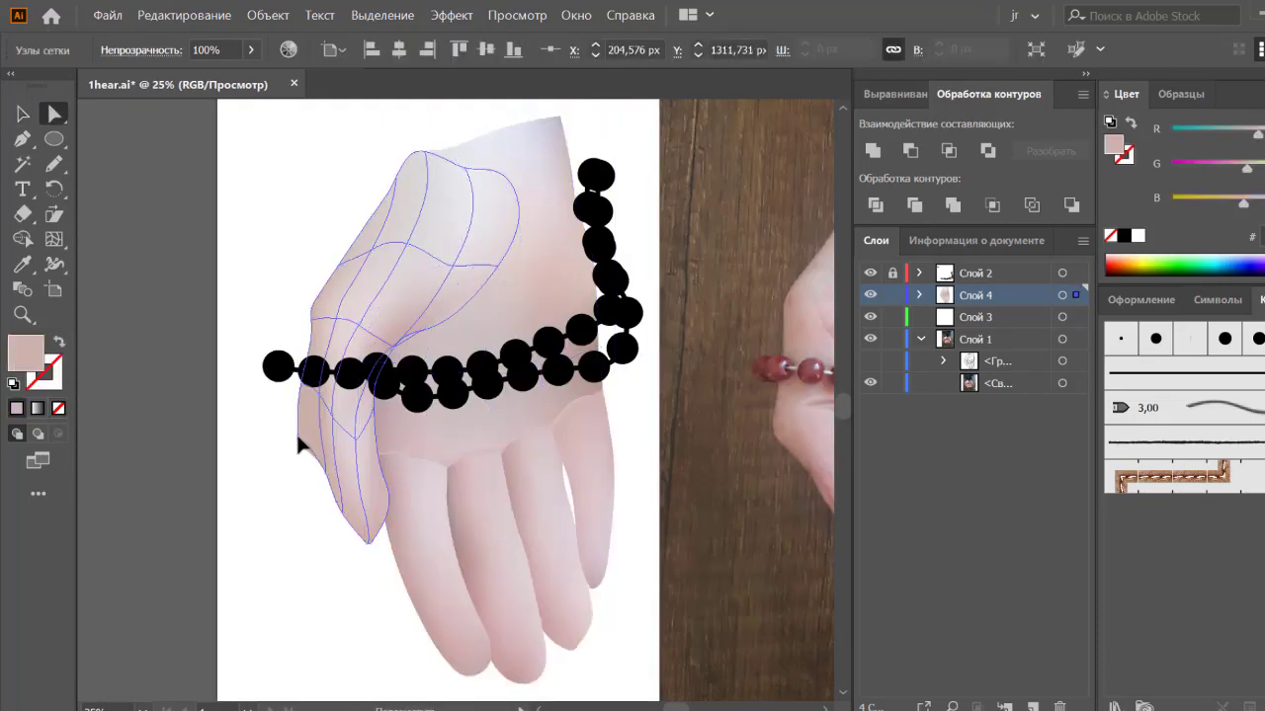
{"action": "left_click_drag", "start_coordinate": [307, 460], "coordinate": [309, 442]}
{"action": "left_click_drag", "start_coordinate": [297, 432], "coordinate": [298, 429]}
{"action": "left_click", "coordinate": [306, 480]}
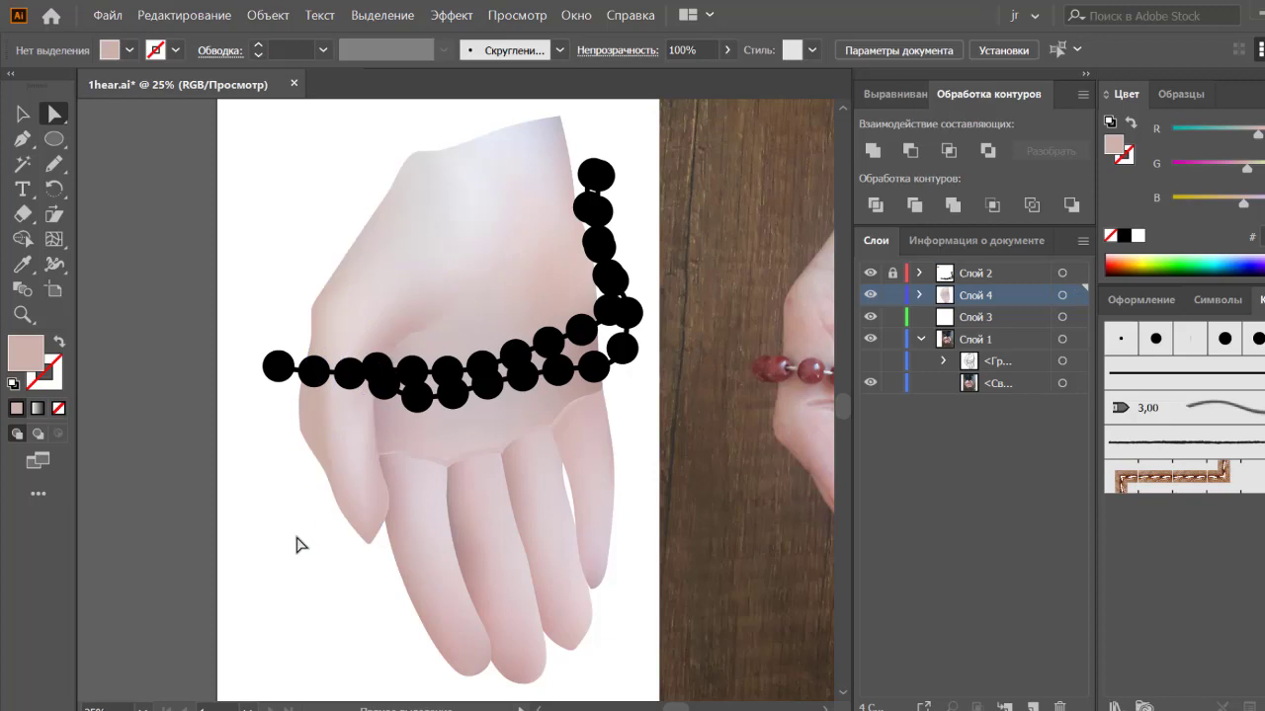
Step: Select further left-edge mesh points higher up on the hand's side mesh
{"action": "left_click", "coordinate": [313, 429]}
{"action": "left_click", "coordinate": [311, 322]}
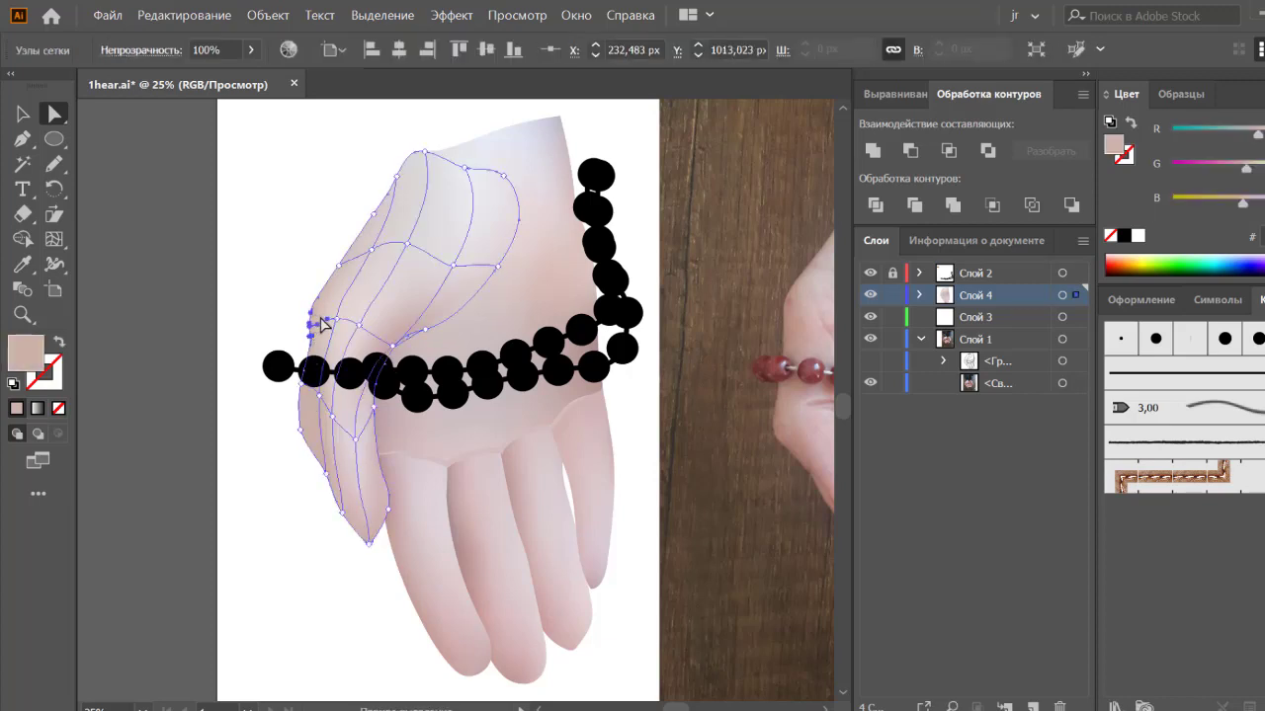
{"action": "left_click", "coordinate": [305, 320]}
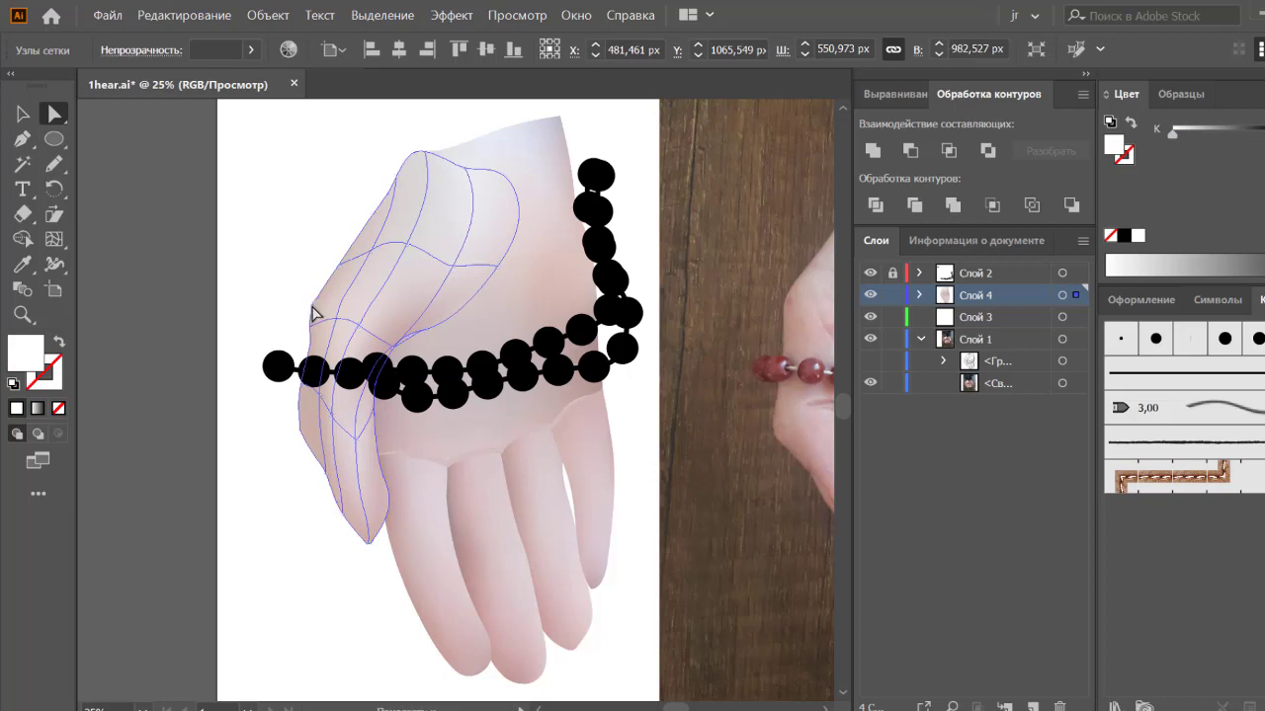
{"action": "left_click", "coordinate": [310, 314]}
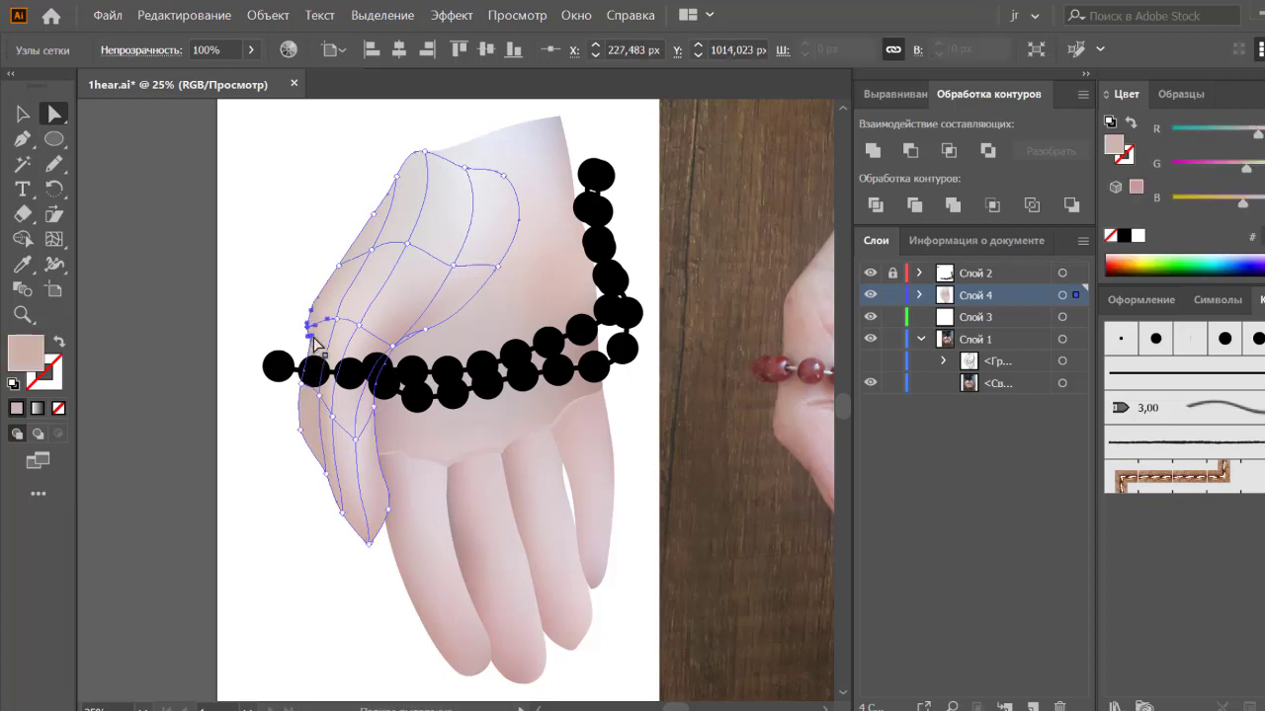
{"action": "left_click", "coordinate": [293, 419]}
{"action": "scroll", "coordinate": [293, 420], "scroll_direction": "up", "scroll_amount": 5}
Step: Pull a thumb-side mesh point down along the hand's left edge
{"action": "left_click_drag", "start_coordinate": [396, 553], "coordinate": [424, 282]}
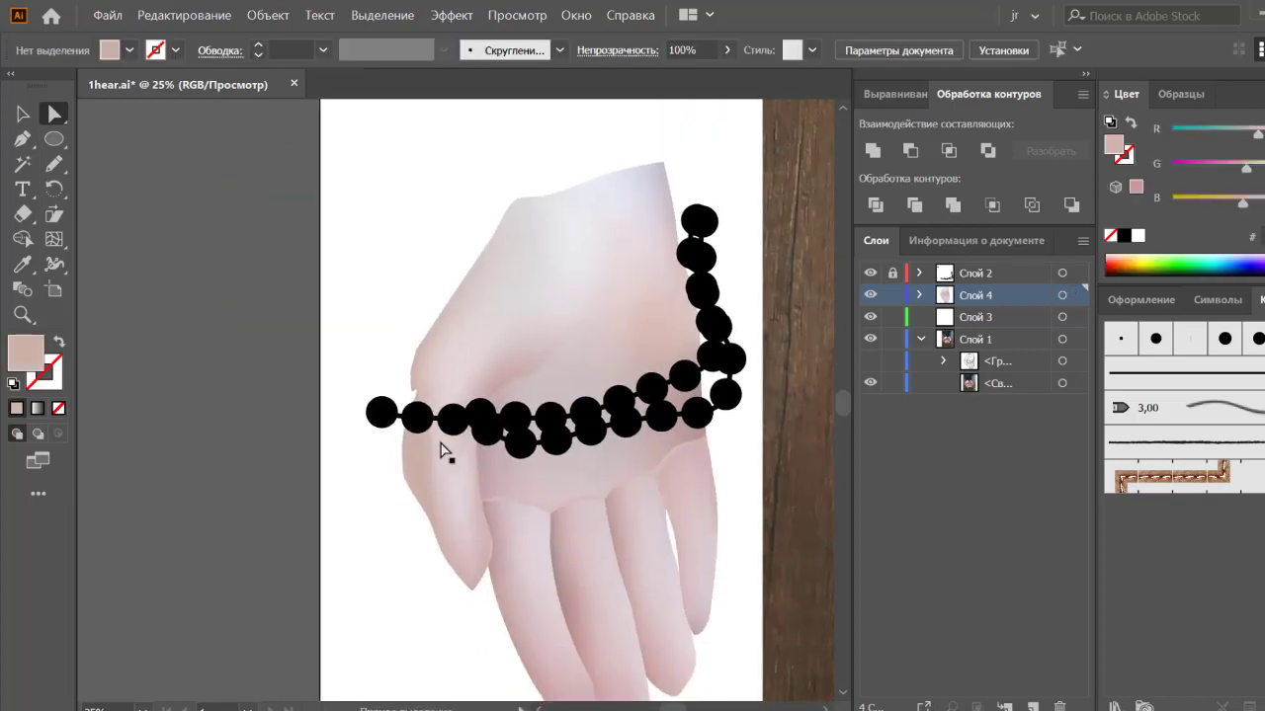
{"action": "left_click", "coordinate": [413, 364]}
{"action": "left_click", "coordinate": [413, 395]}
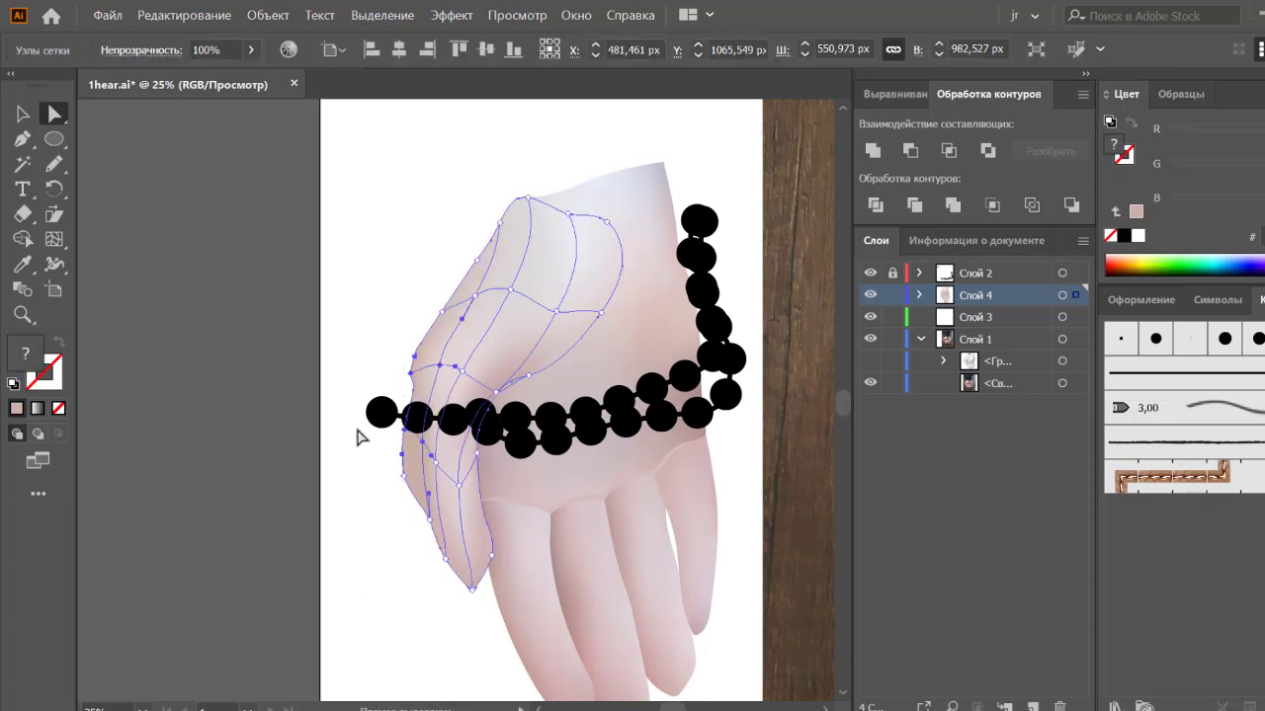
{"action": "left_click_drag", "start_coordinate": [362, 450], "coordinate": [549, 339]}
{"action": "mouse_move", "coordinate": [303, 364]}
{"action": "left_mouse_down"}
{"action": "mouse_move", "coordinate": [283, 381]}
{"action": "mouse_move", "coordinate": [284, 432]}
{"action": "left_mouse_up"}
{"action": "left_click", "coordinate": [226, 559]}
Step: Select and check the thumb-side left-edge mesh points at 50% zoom
{"action": "left_click", "coordinate": [290, 293]}
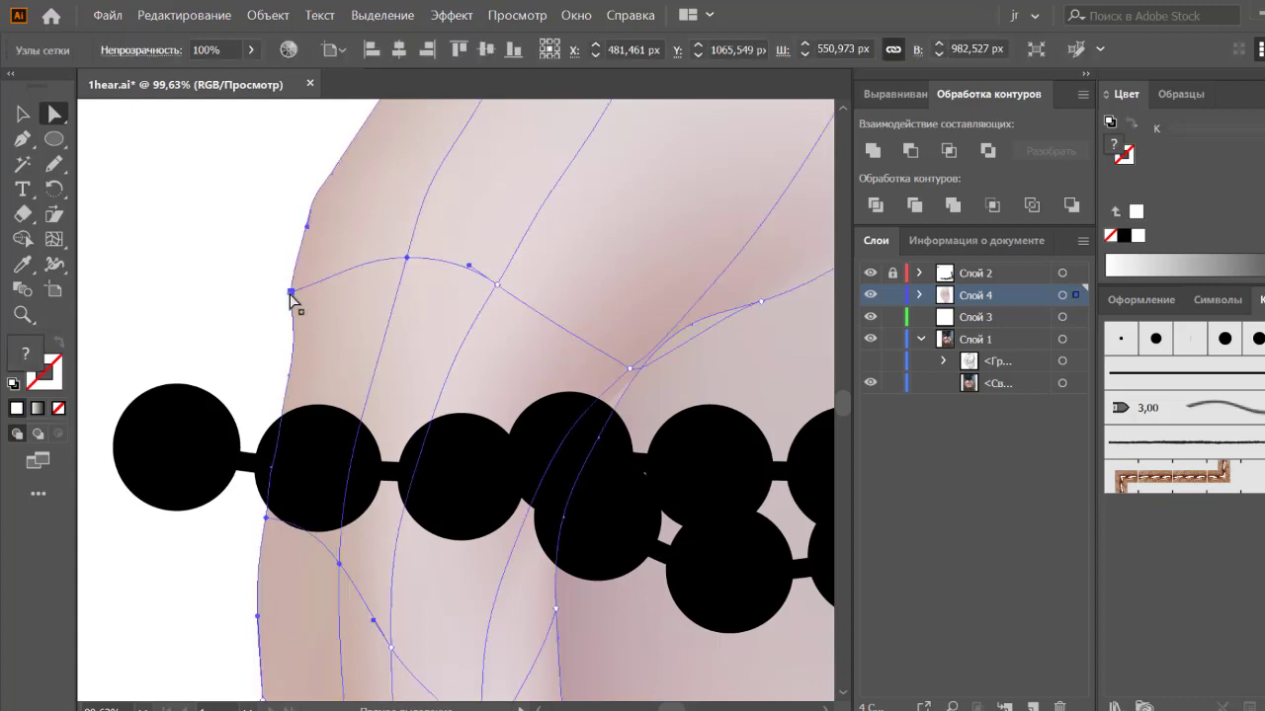
{"action": "left_click", "coordinate": [299, 294]}
{"action": "left_click", "coordinate": [251, 293]}
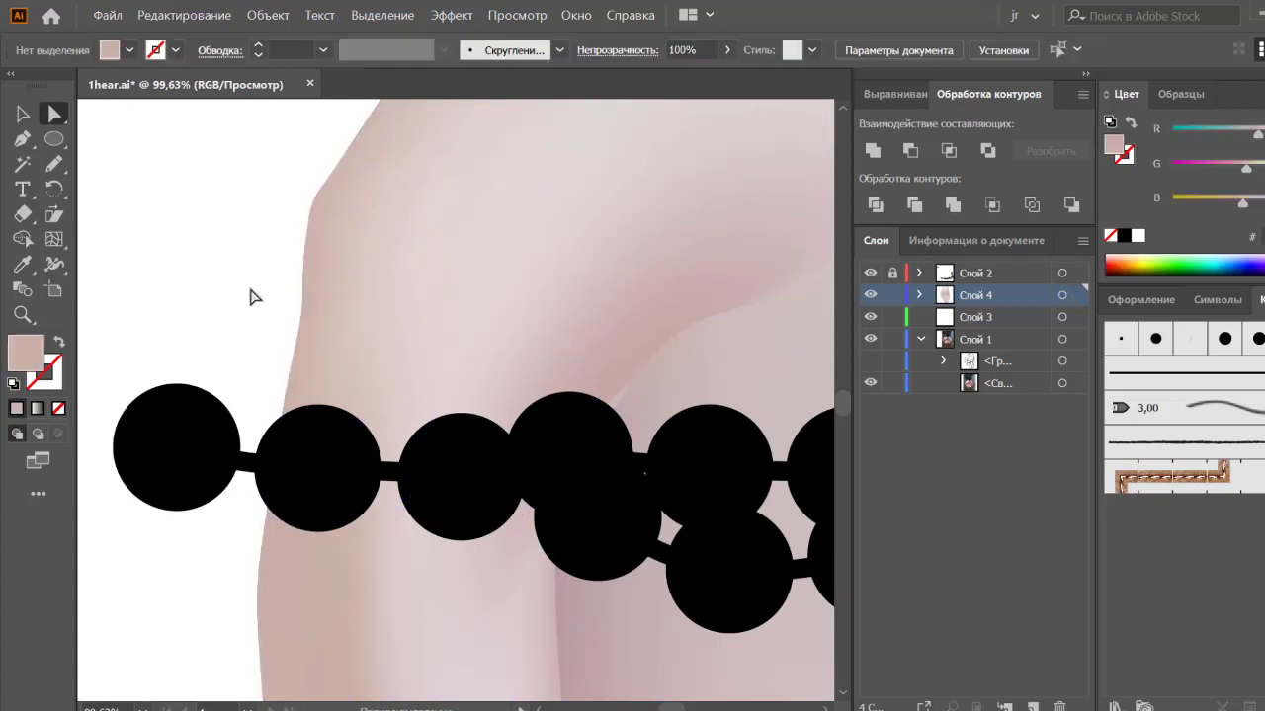
{"action": "left_click", "coordinate": [306, 277]}
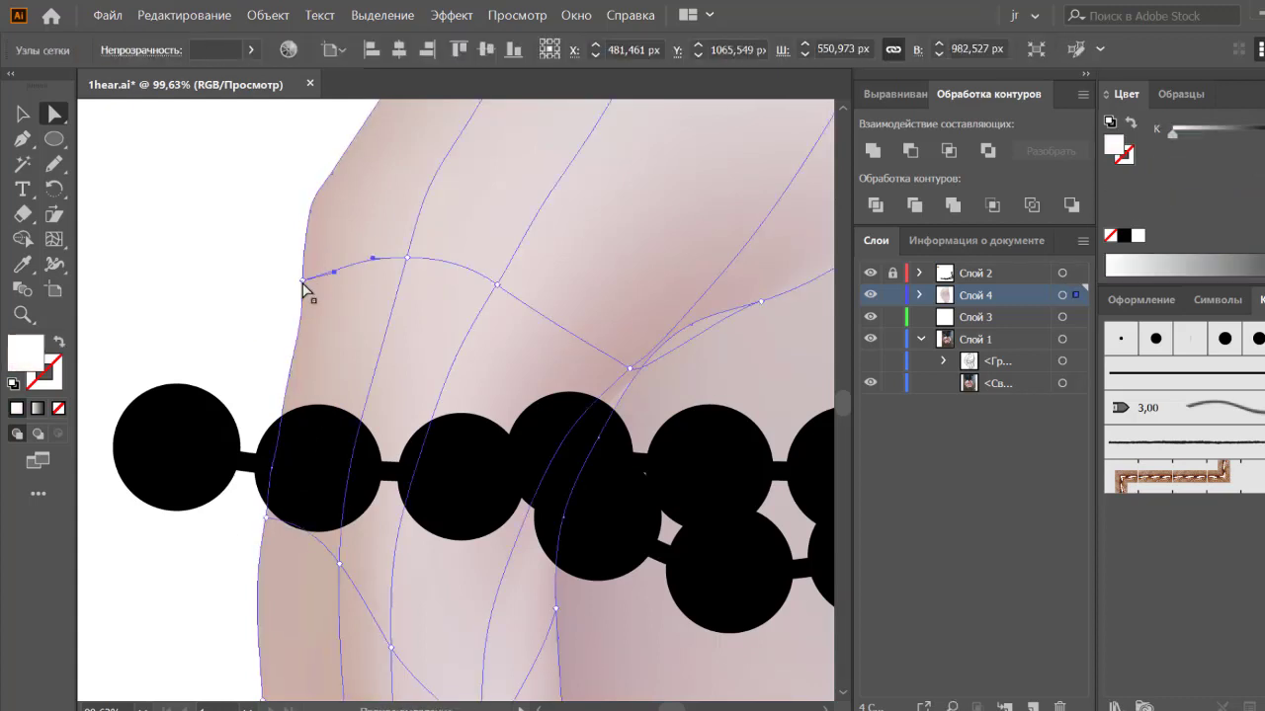
{"action": "left_click", "coordinate": [237, 321]}
{"action": "key", "text": "ctrl+minus"}
{"action": "key", "text": "ctrl+minus"}
{"action": "key", "text": "ctrl+minus"}
{"action": "key", "text": "ctrl+plus"}
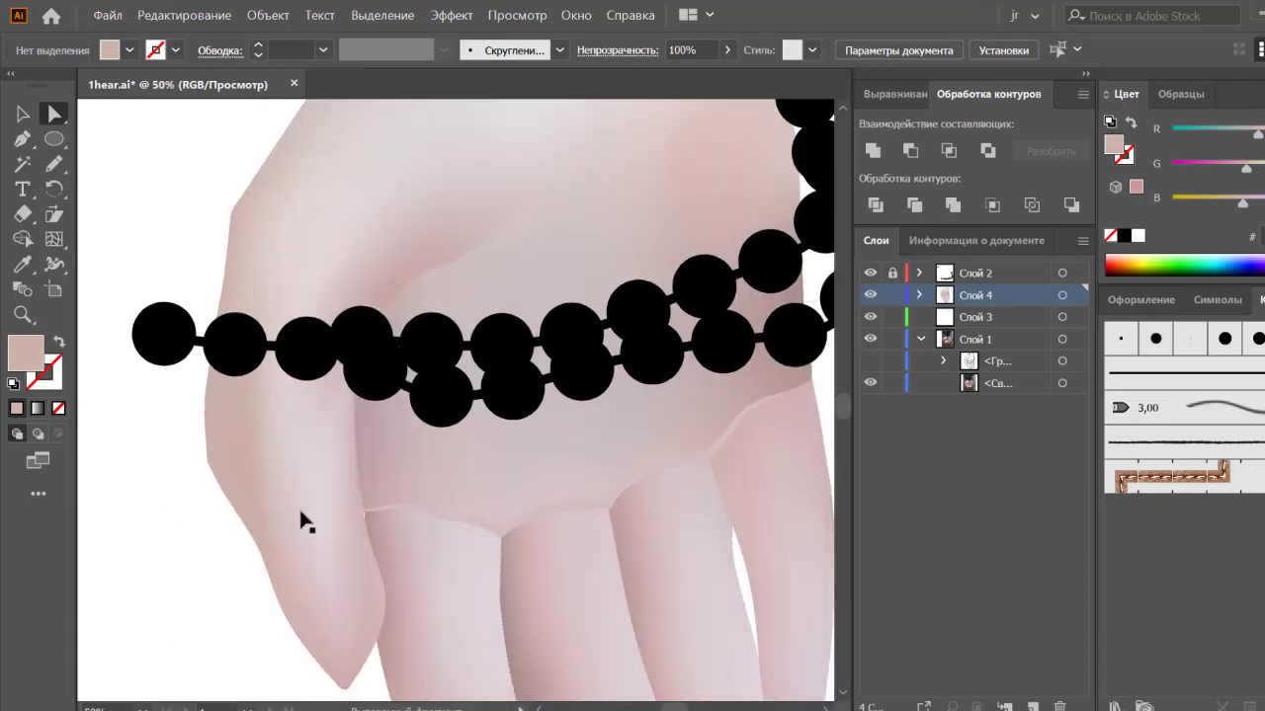
{"action": "left_click", "coordinate": [204, 471]}
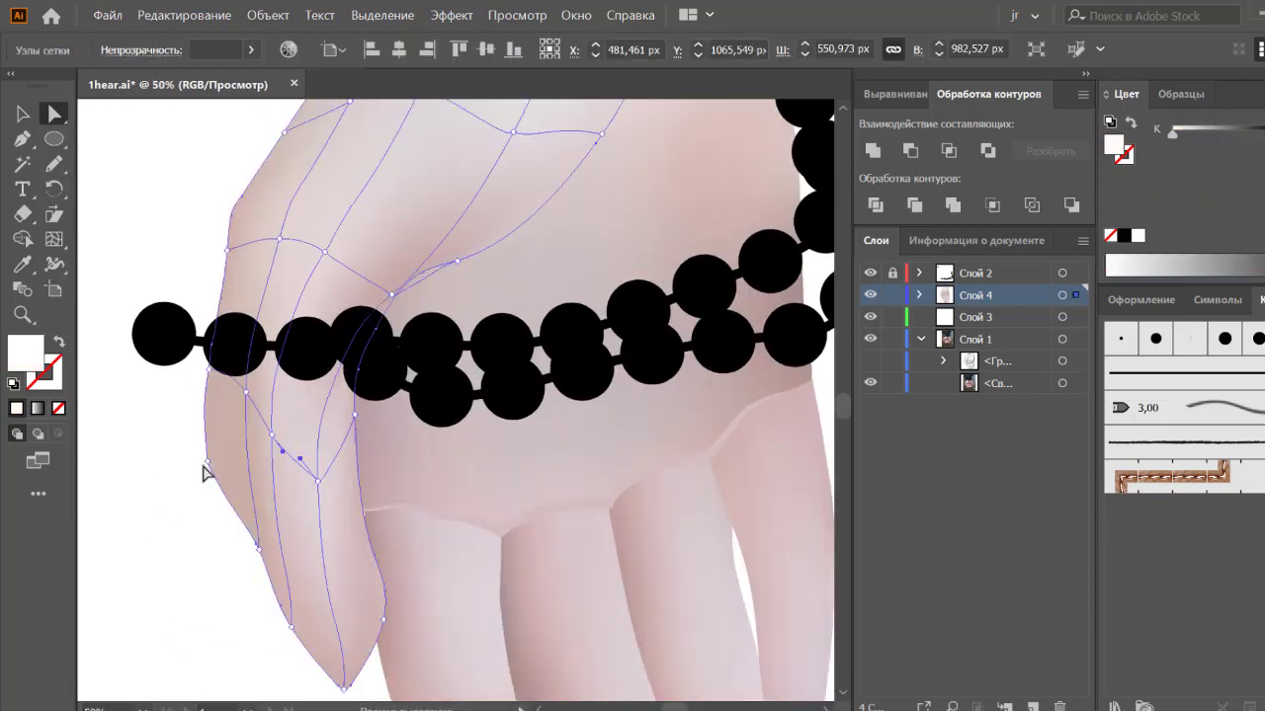
{"action": "left_click", "coordinate": [216, 356]}
{"action": "left_click", "coordinate": [217, 341]}
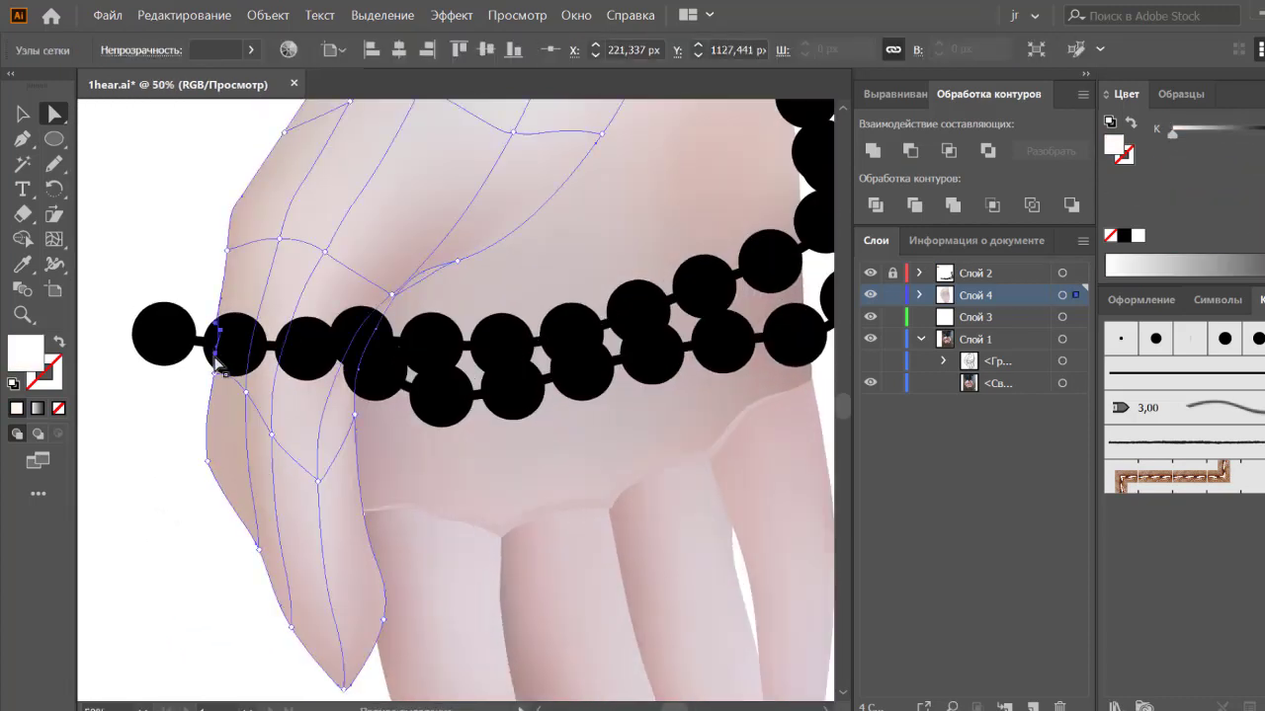
{"action": "left_click", "coordinate": [206, 465]}
Step: Tint the left-edge mesh points with a pink skin tone sampled from the hand
{"action": "left_click", "coordinate": [168, 477]}
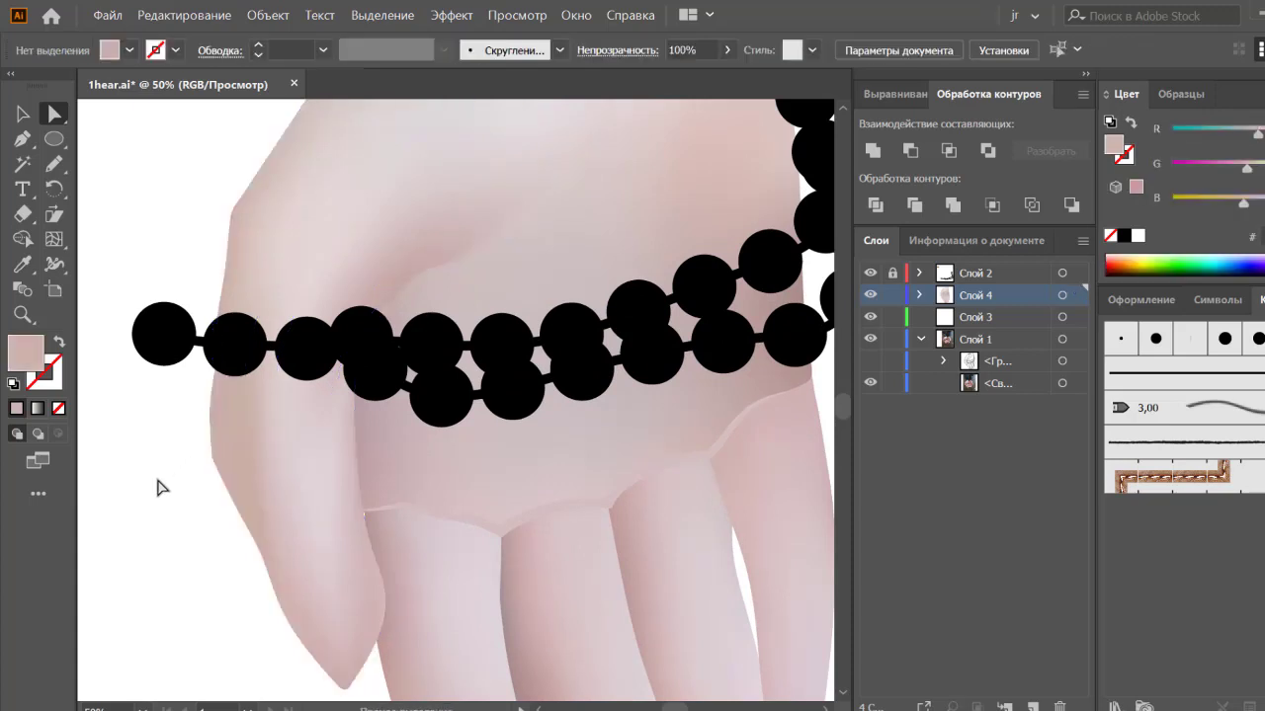
{"action": "left_click", "coordinate": [239, 460]}
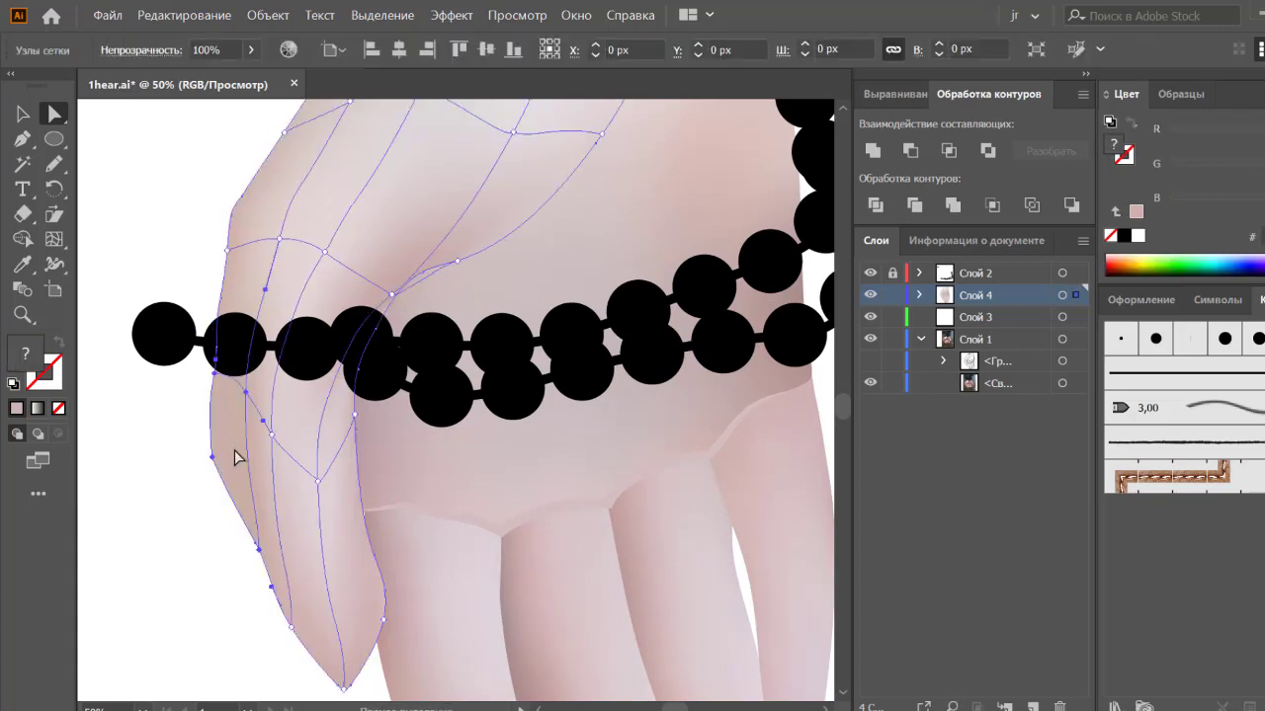
{"action": "left_click", "coordinate": [246, 393]}
{"action": "key", "text": "i"}
{"action": "left_click", "coordinate": [282, 408]}
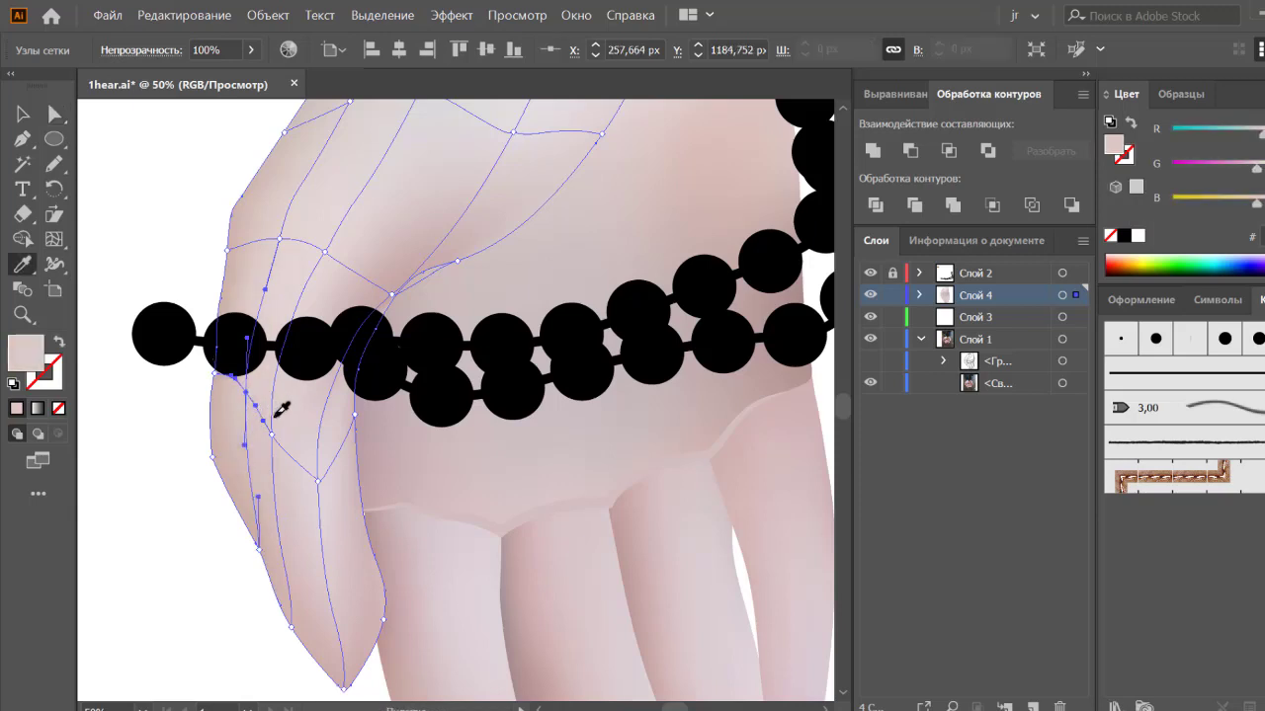
{"action": "key", "text": "a"}
{"action": "left_click", "coordinate": [188, 449]}
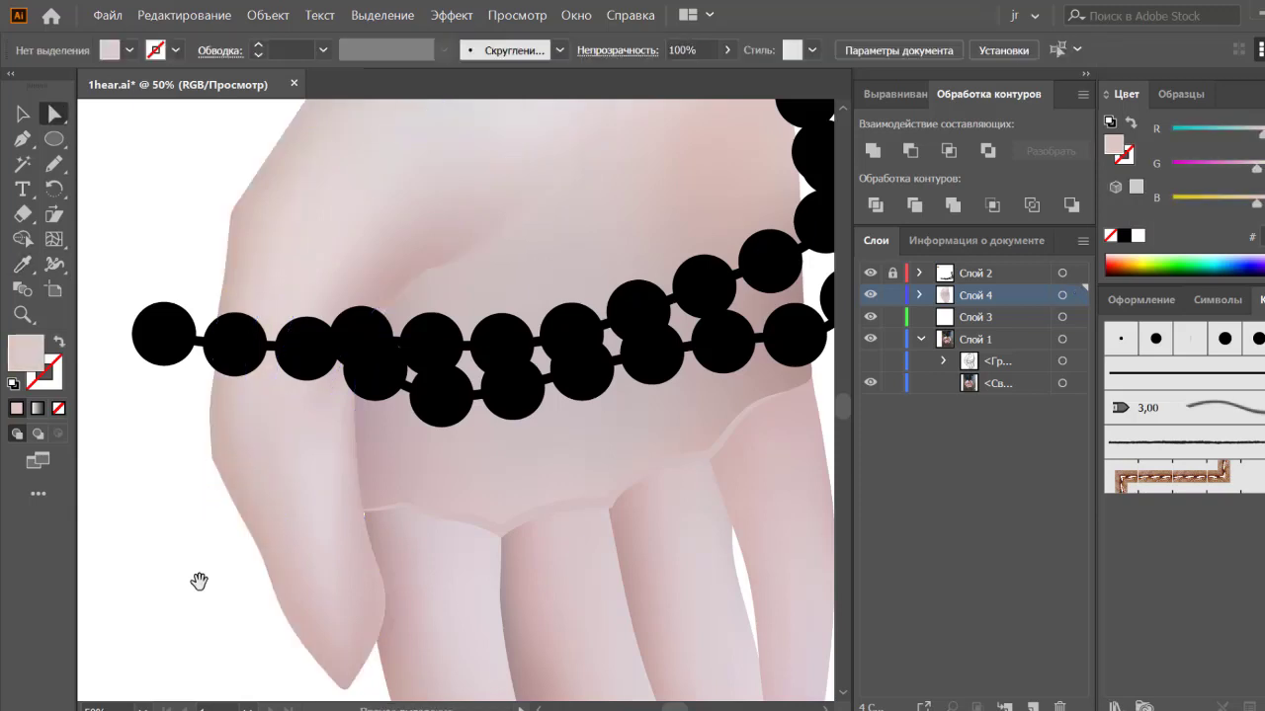
Step: Nudge a mesh point on the finger's edge and check the finger mesh points
{"action": "scroll", "coordinate": [227, 534], "scroll_direction": "down", "scroll_amount": 2}
{"action": "left_click", "coordinate": [275, 472]}
{"action": "left_click_drag", "start_coordinate": [238, 459], "coordinate": [244, 465]}
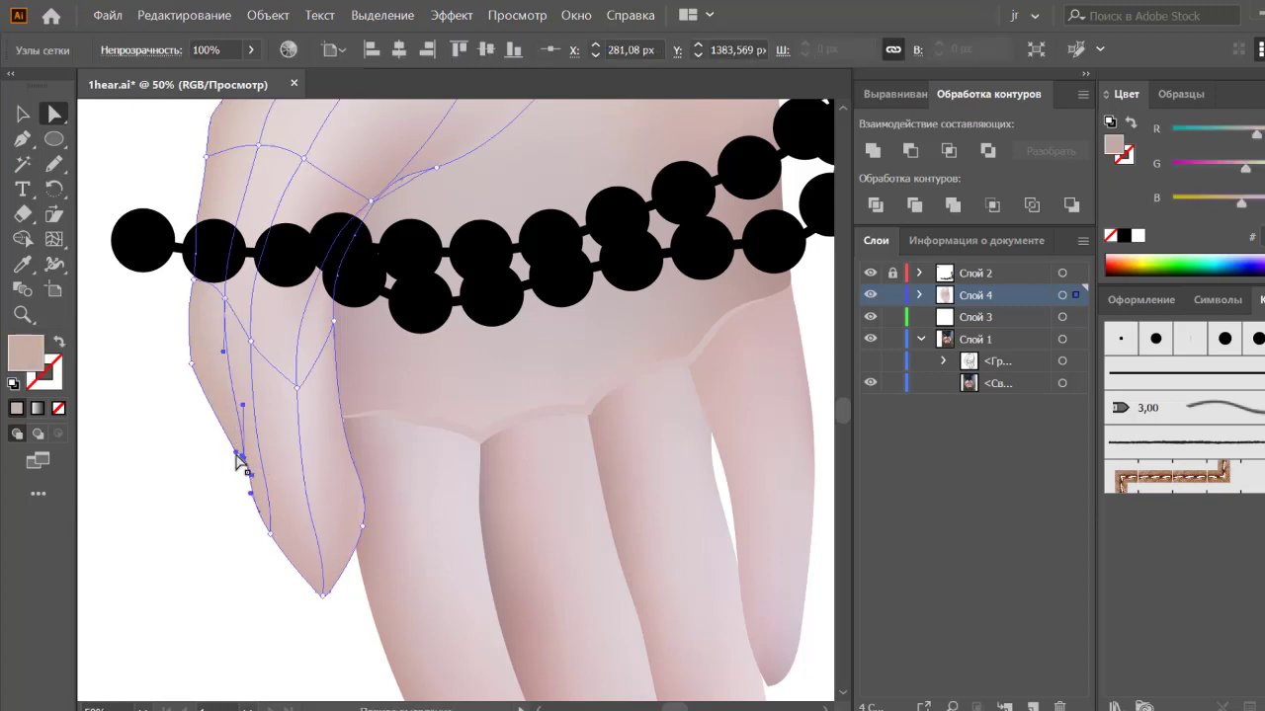
{"action": "left_click", "coordinate": [229, 441]}
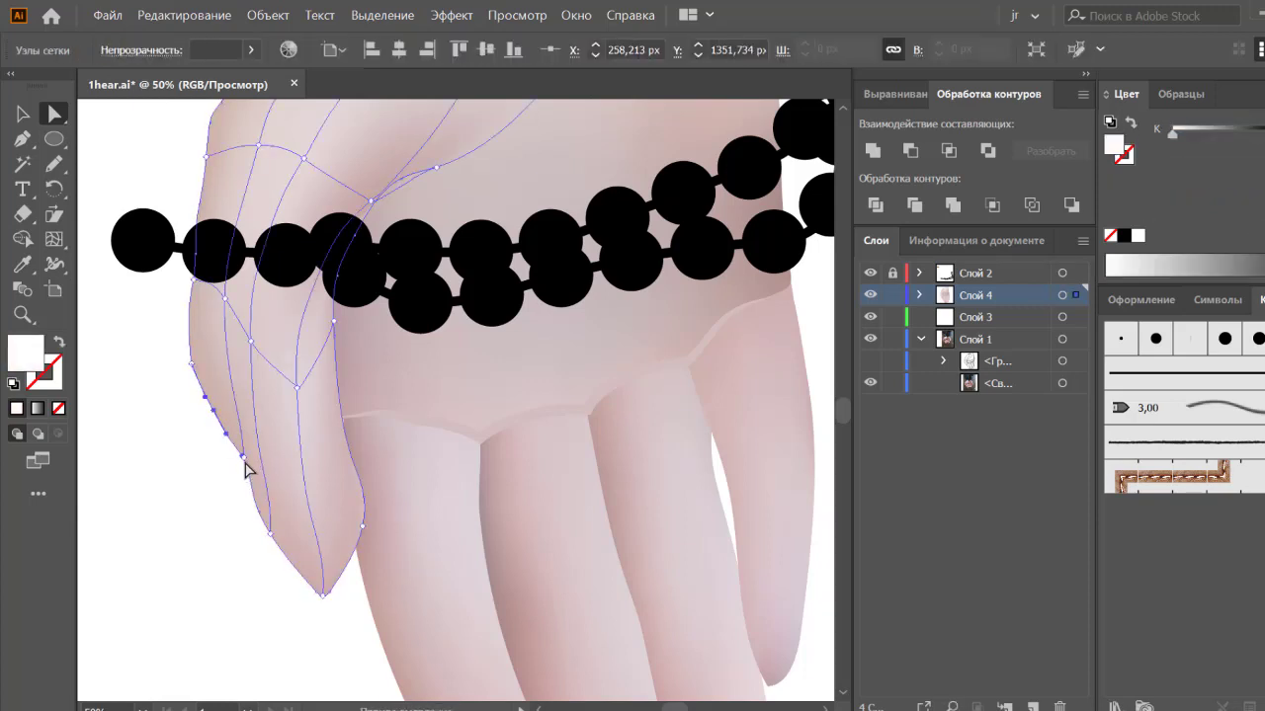
{"action": "left_click", "coordinate": [236, 449]}
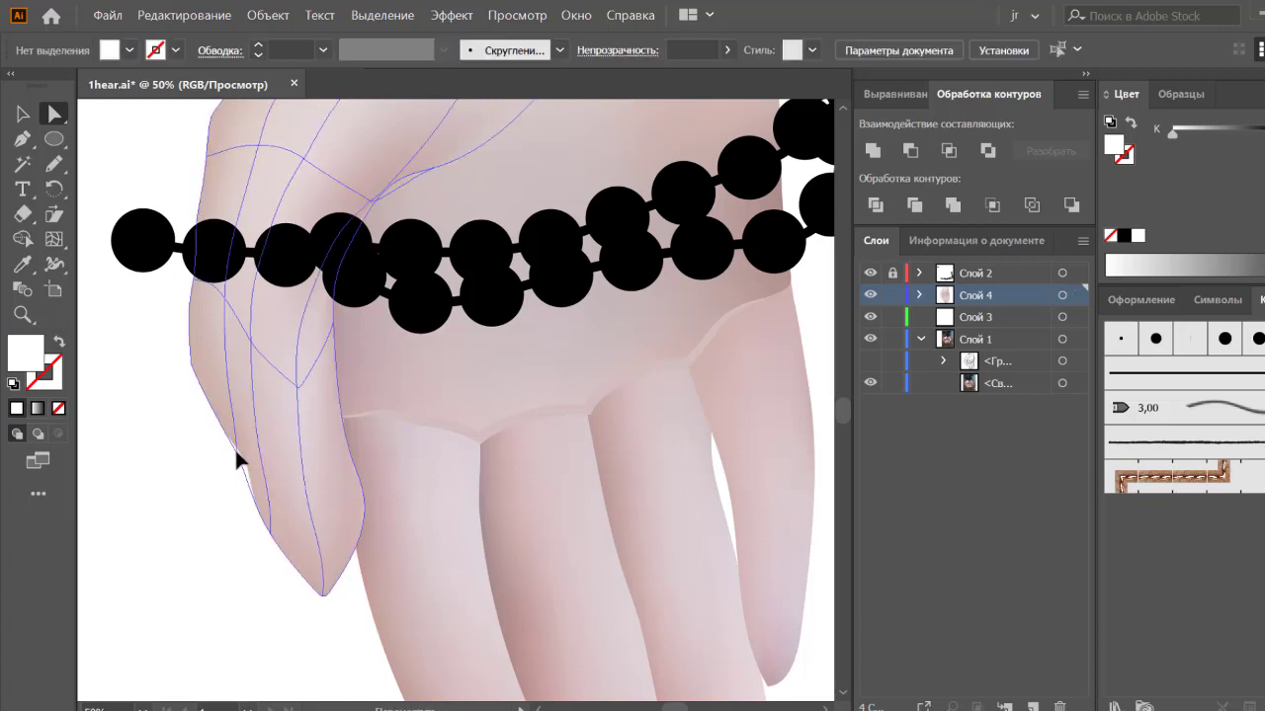
{"action": "left_click", "coordinate": [231, 516]}
{"action": "left_click", "coordinate": [274, 543]}
{"action": "left_click", "coordinate": [270, 535]}
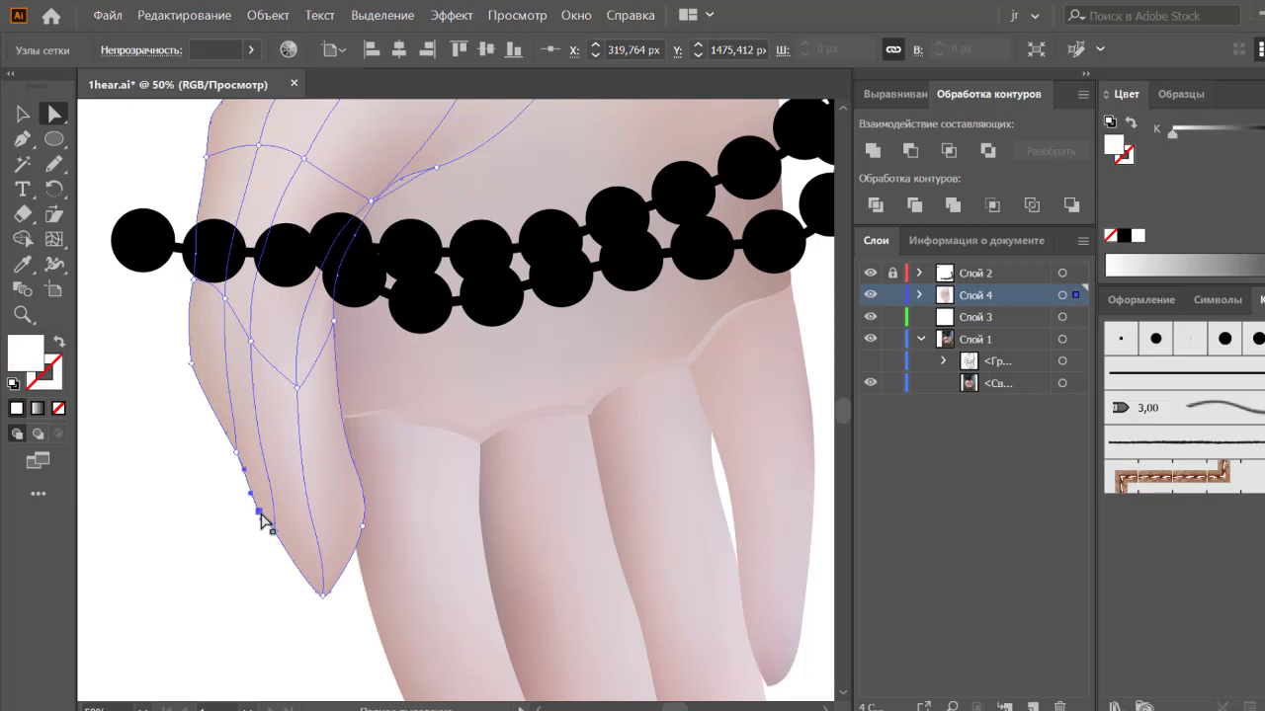
{"action": "left_click", "coordinate": [207, 548]}
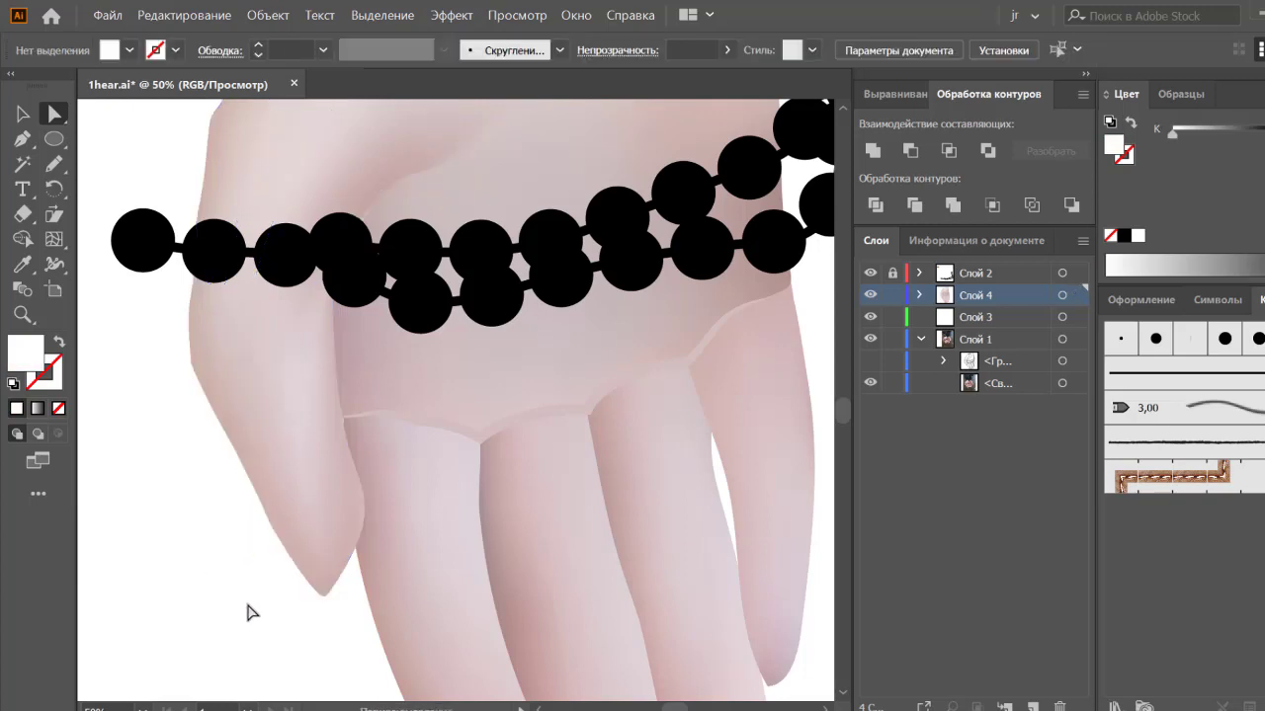
Step: Pull the leftmost finger's inner-edge point up-left, replacing an undone leftward move
{"action": "scroll", "coordinate": [245, 593], "scroll_direction": "up", "scroll_amount": 1}
{"action": "left_click", "coordinate": [316, 356]}
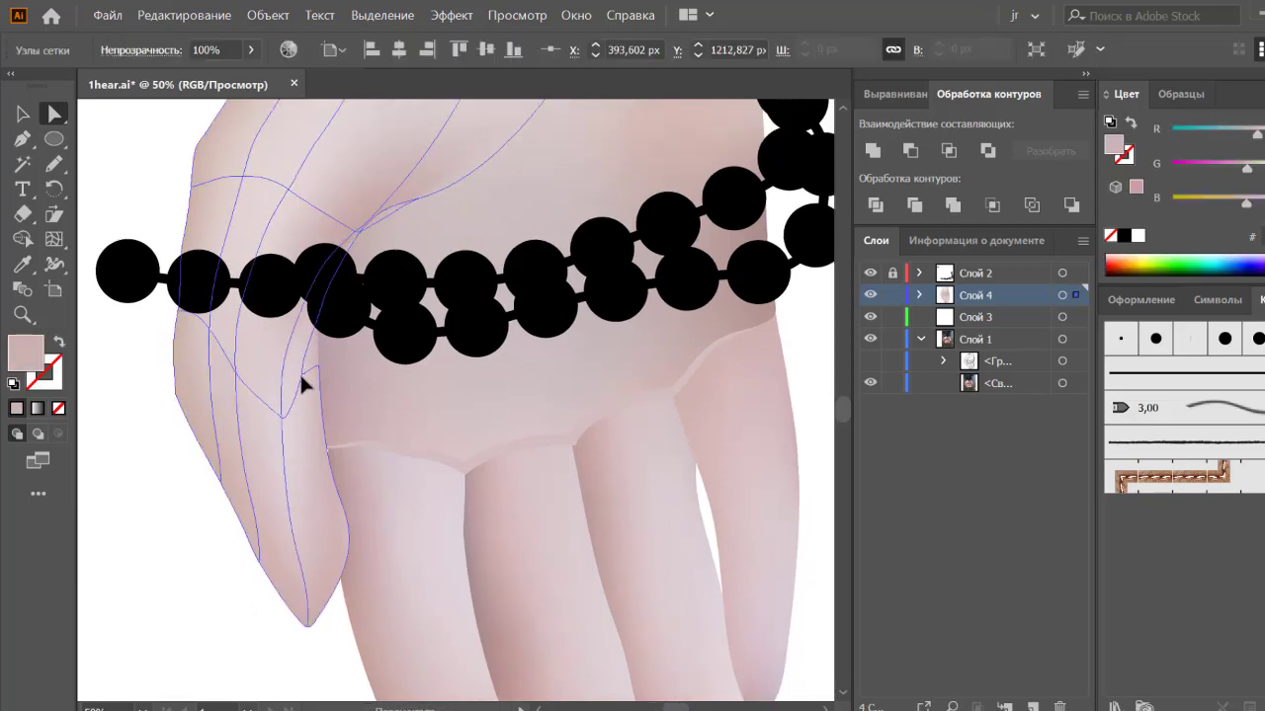
{"action": "left_click", "coordinate": [318, 367]}
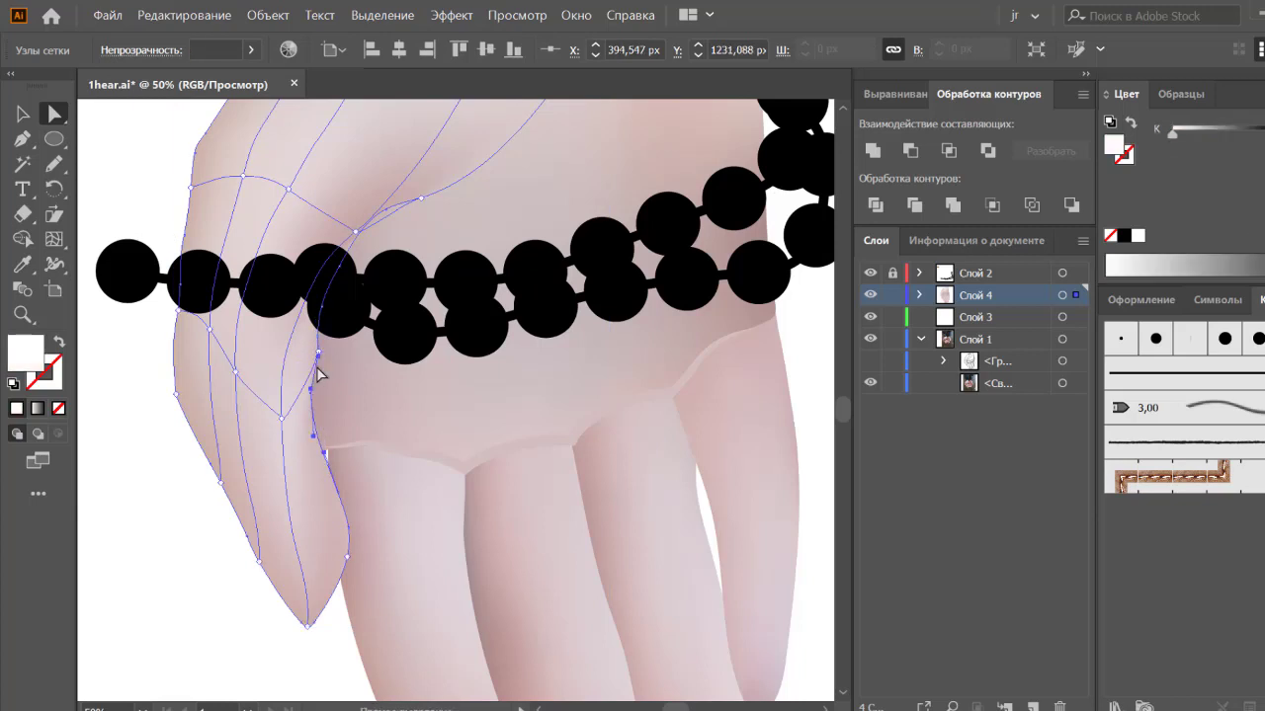
{"action": "left_click_drag", "start_coordinate": [318, 371], "coordinate": [307, 366]}
{"action": "key", "text": "ctrl+z"}
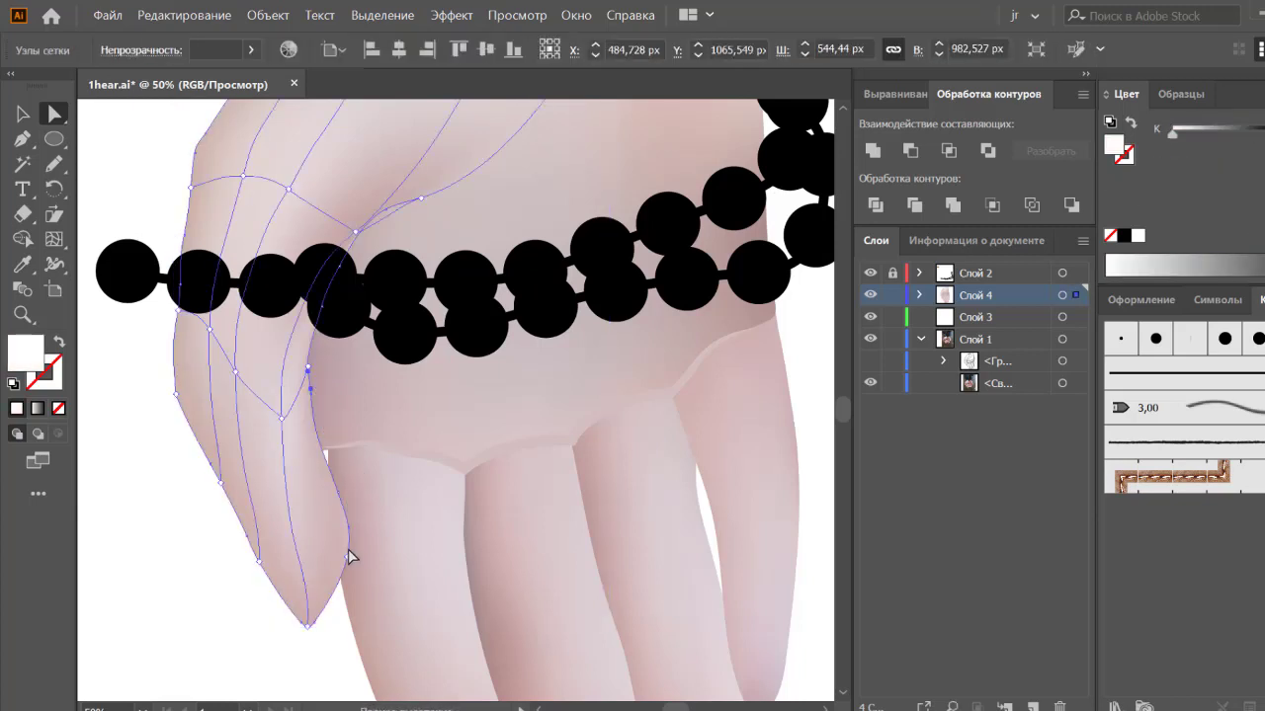
{"action": "left_click", "coordinate": [311, 395]}
{"action": "left_click_drag", "start_coordinate": [311, 395], "coordinate": [304, 367]}
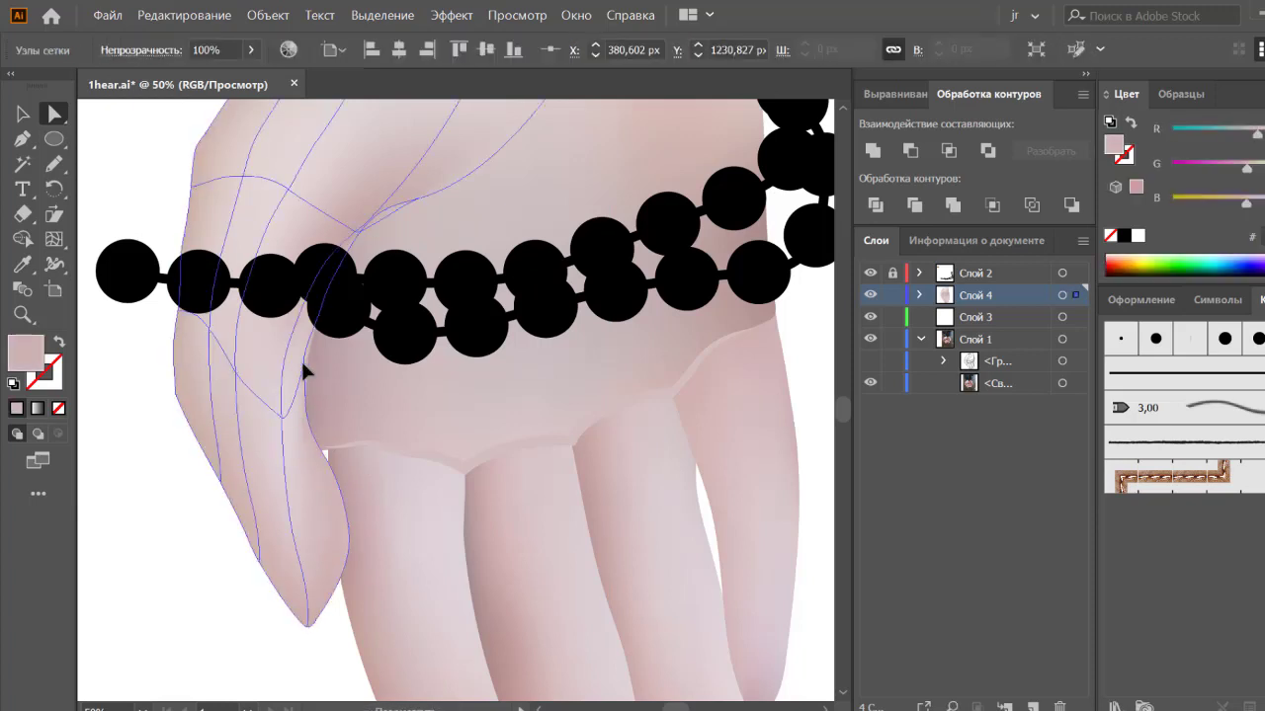
{"action": "left_click", "coordinate": [161, 530]}
{"action": "key", "text": "ctrl+minus"}
{"action": "key", "text": "ctrl+minus"}
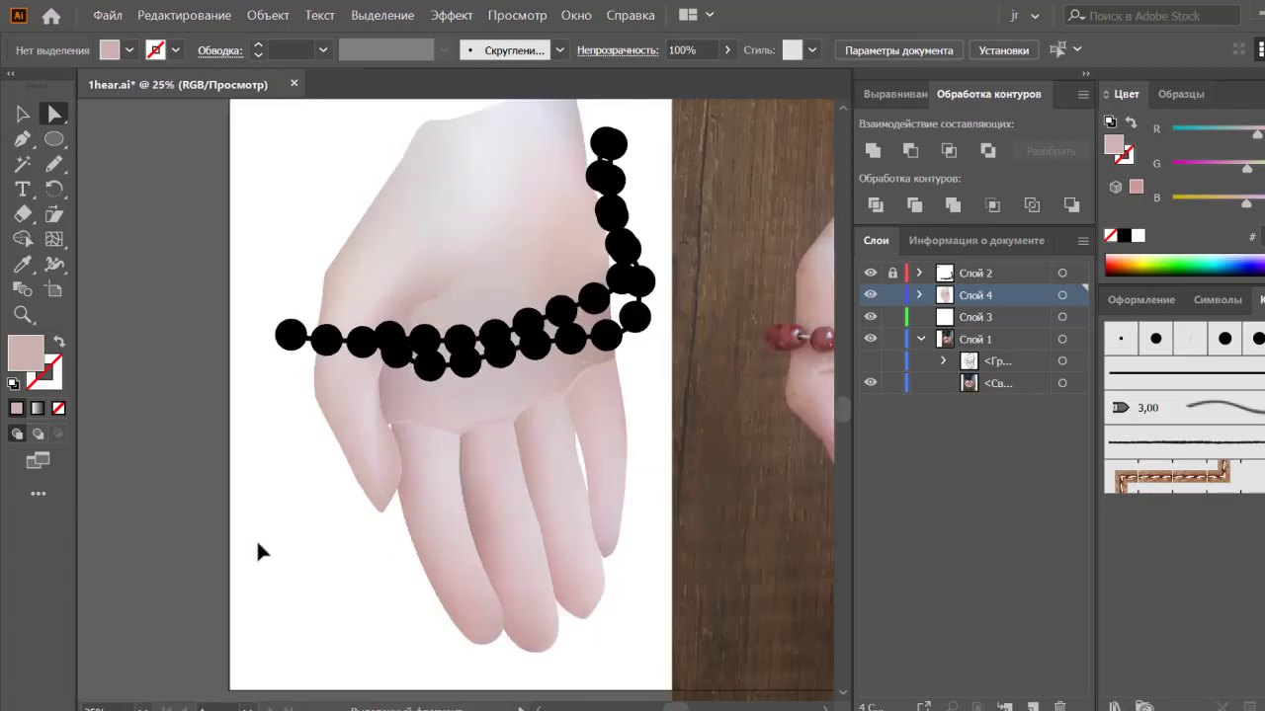
Step: Select the second finger's mesh and its fingertip points
{"action": "key", "text": "ctrl+equal"}
{"action": "scroll", "coordinate": [279, 511], "scroll_direction": "down", "scroll_amount": 5}
{"action": "left_click", "coordinate": [386, 556]}
{"action": "left_click", "coordinate": [407, 582]}
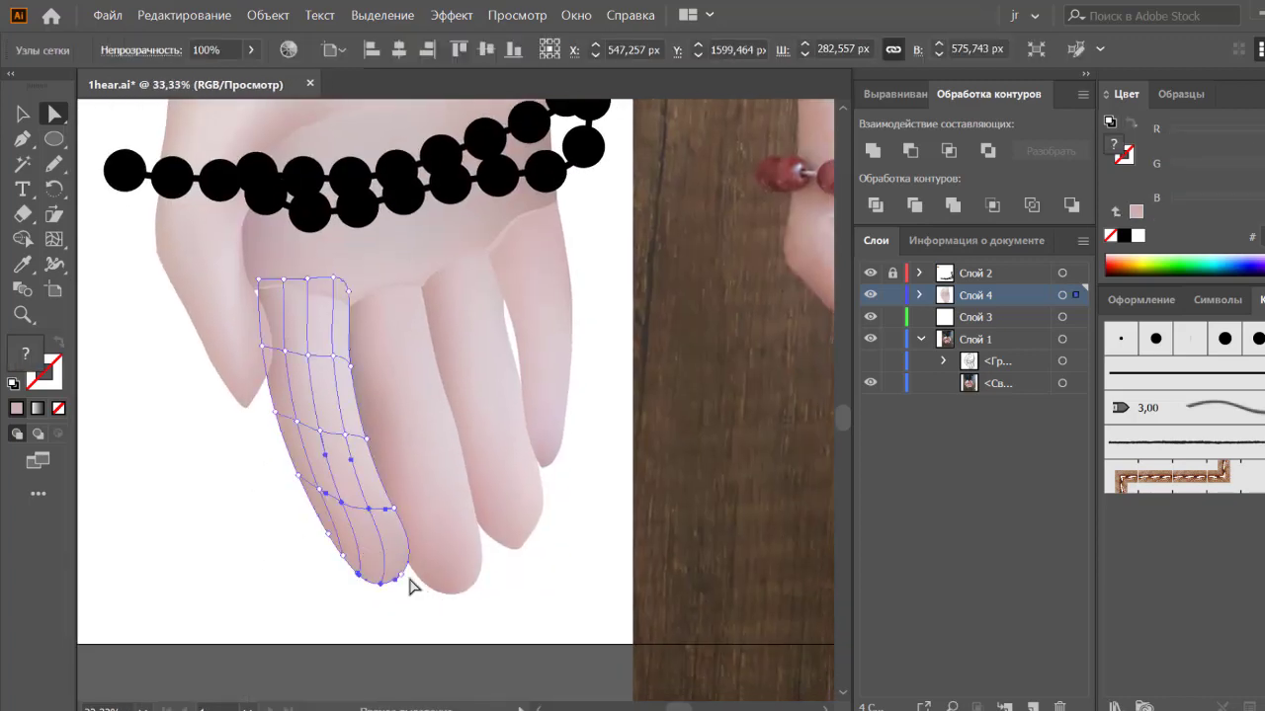
{"action": "left_click", "coordinate": [388, 507]}
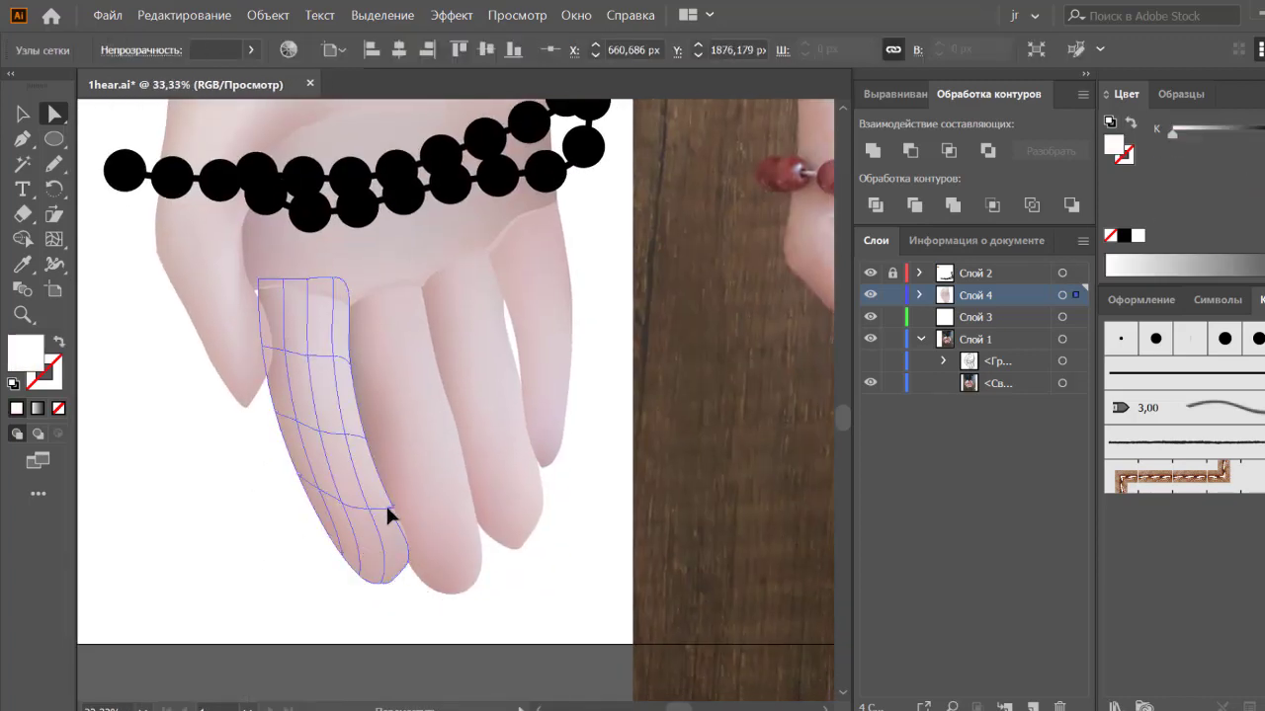
{"action": "left_click", "coordinate": [294, 587]}
Step: Inspect the second finger's fingertip nodes up close and compare with the reference
{"action": "left_click_drag", "start_coordinate": [353, 592], "coordinate": [494, 500]}
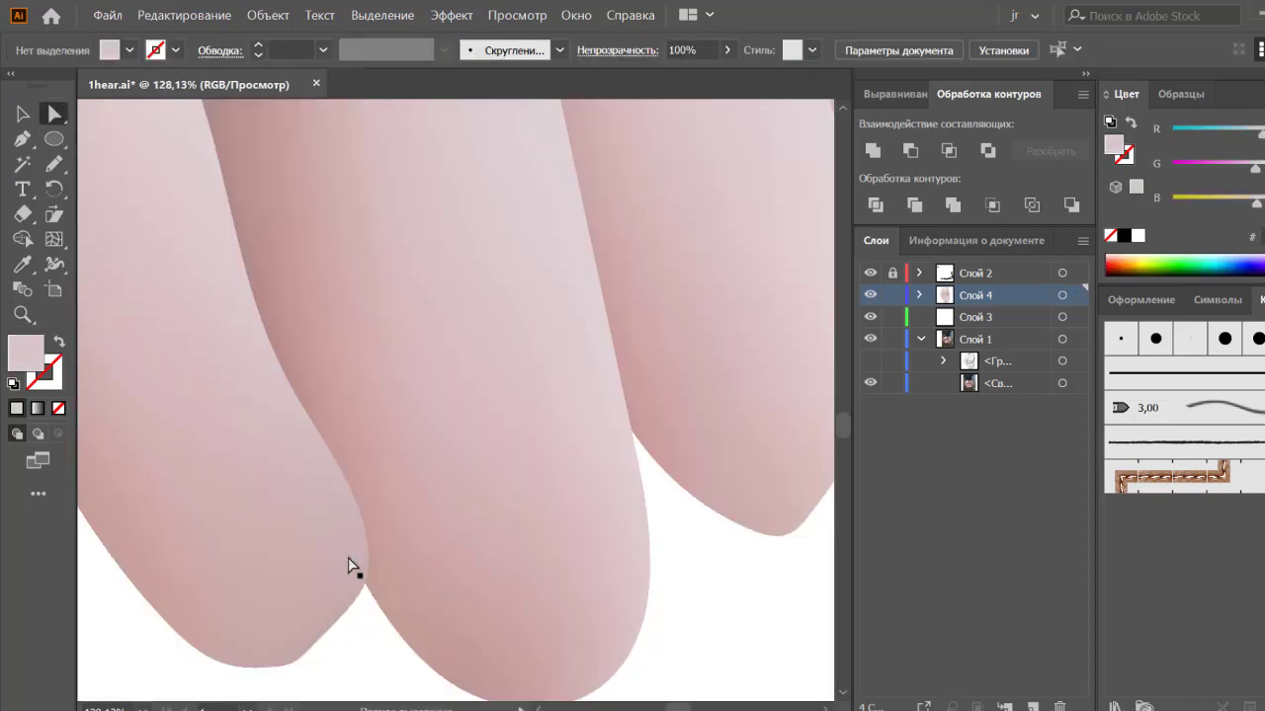
{"action": "left_click", "coordinate": [347, 557]}
{"action": "mouse_move", "coordinate": [352, 610]}
{"action": "left_mouse_down"}
{"action": "mouse_move", "coordinate": [464, 529]}
{"action": "mouse_move", "coordinate": [421, 536]}
{"action": "mouse_move", "coordinate": [428, 566]}
{"action": "left_mouse_up"}
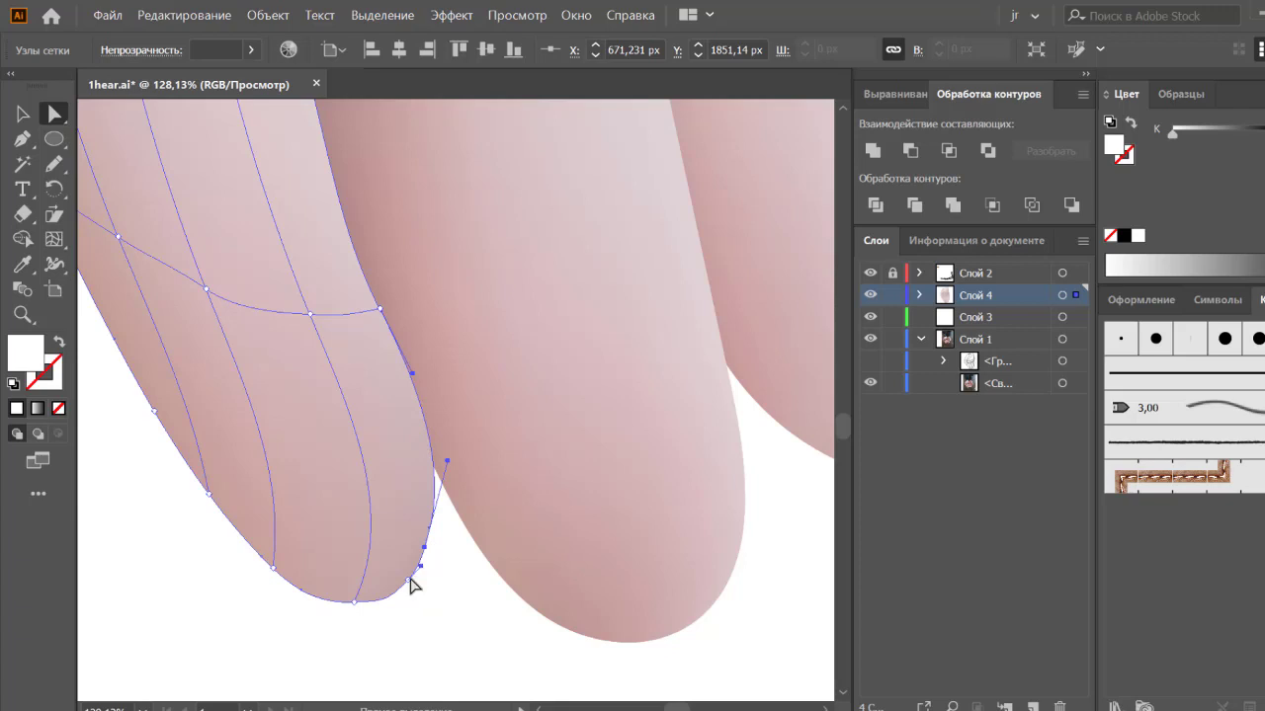
{"action": "left_click", "coordinate": [408, 580]}
{"action": "left_click", "coordinate": [379, 600]}
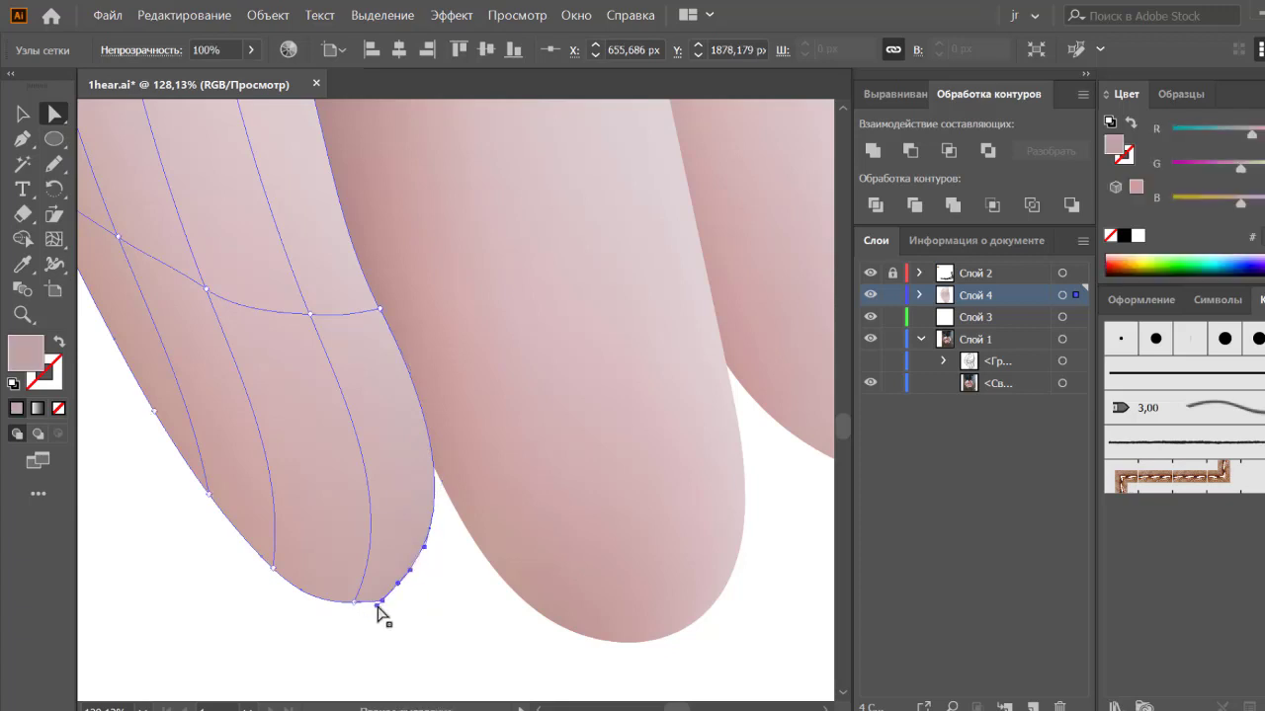
{"action": "left_click", "coordinate": [385, 601]}
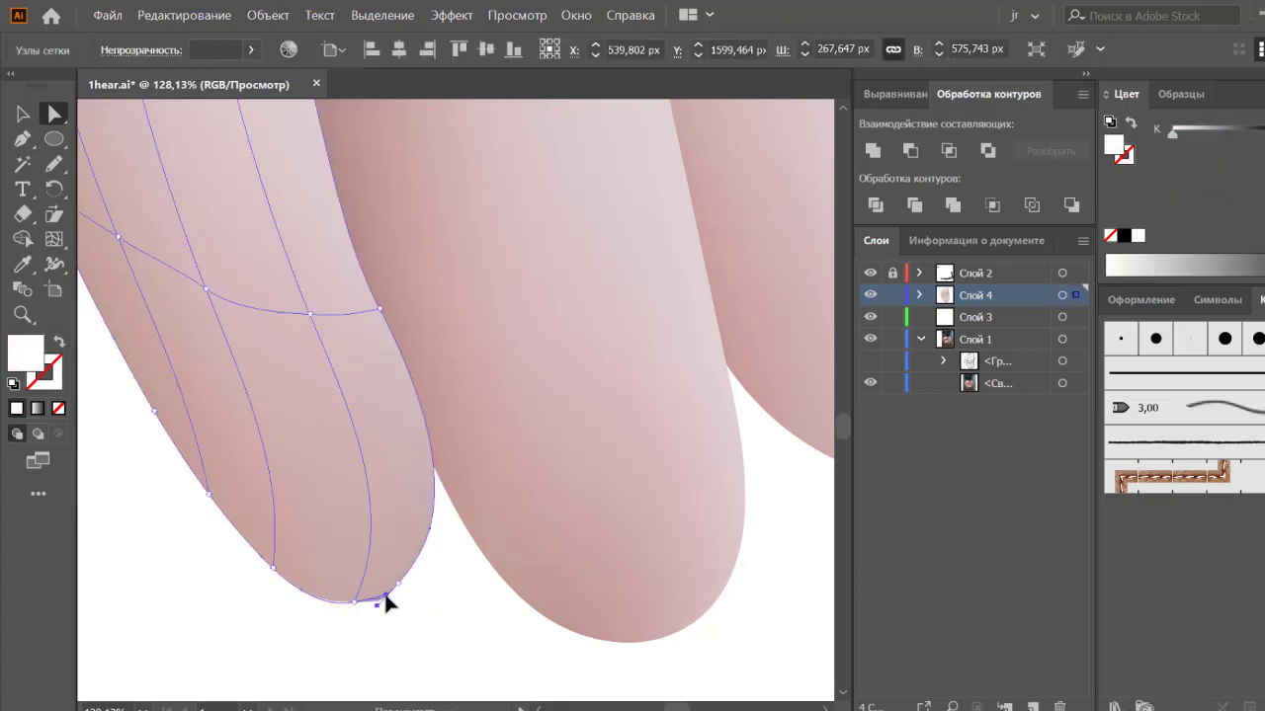
{"action": "left_click", "coordinate": [380, 605]}
{"action": "left_click", "coordinate": [421, 599]}
{"action": "key", "text": "ctrl+minus"}
{"action": "key", "text": "ctrl+minus"}
{"action": "key", "text": "ctrl+minus"}
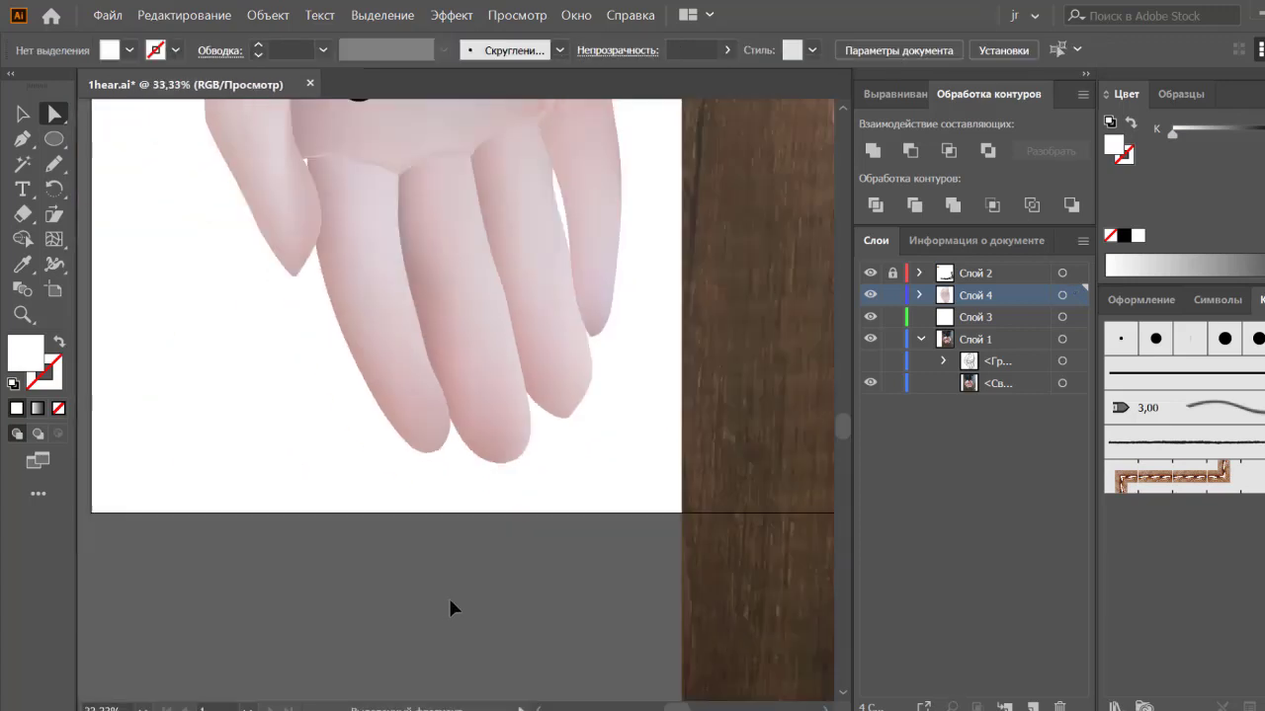
{"action": "key", "text": "ctrl+minus"}
{"action": "key", "text": "ctrl+minus"}
{"action": "key", "text": "ctrl+plus"}
{"action": "key", "text": "ctrl+plus"}
{"action": "key", "text": "ctrl+plus"}
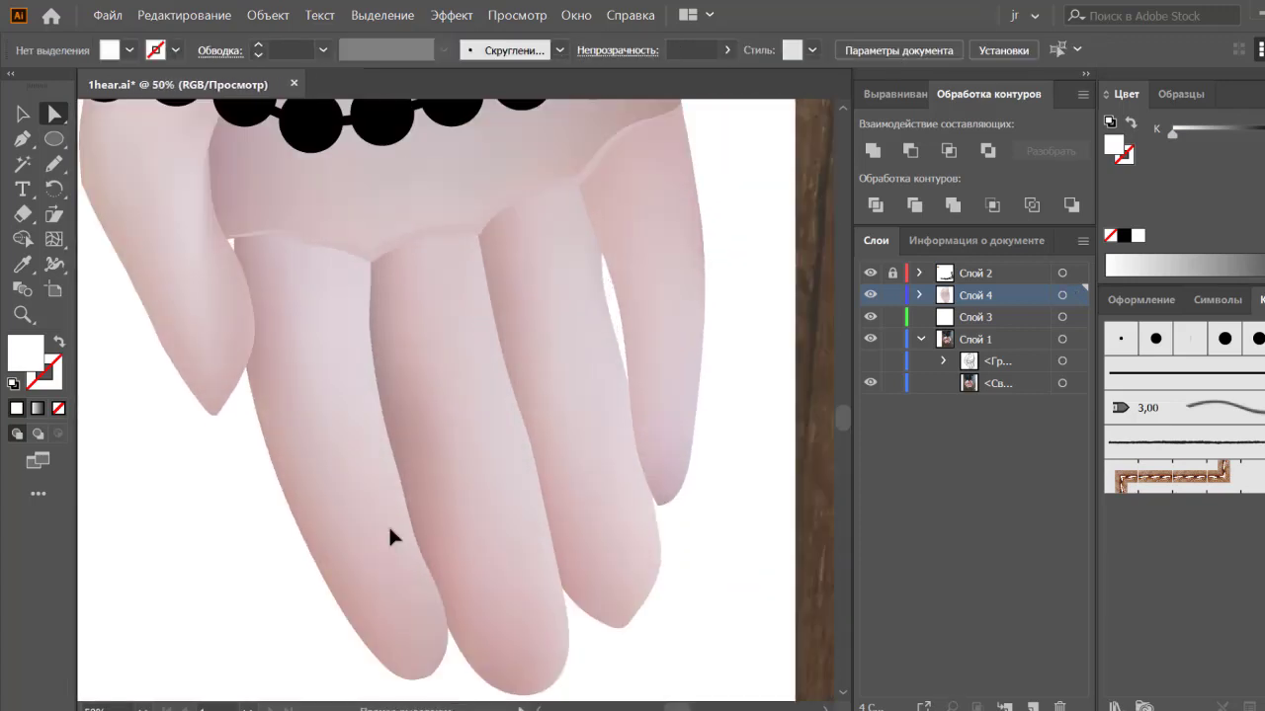
Step: Reshape the second finger's right edge, pulling a point up-left to smooth it
{"action": "left_click", "coordinate": [426, 569]}
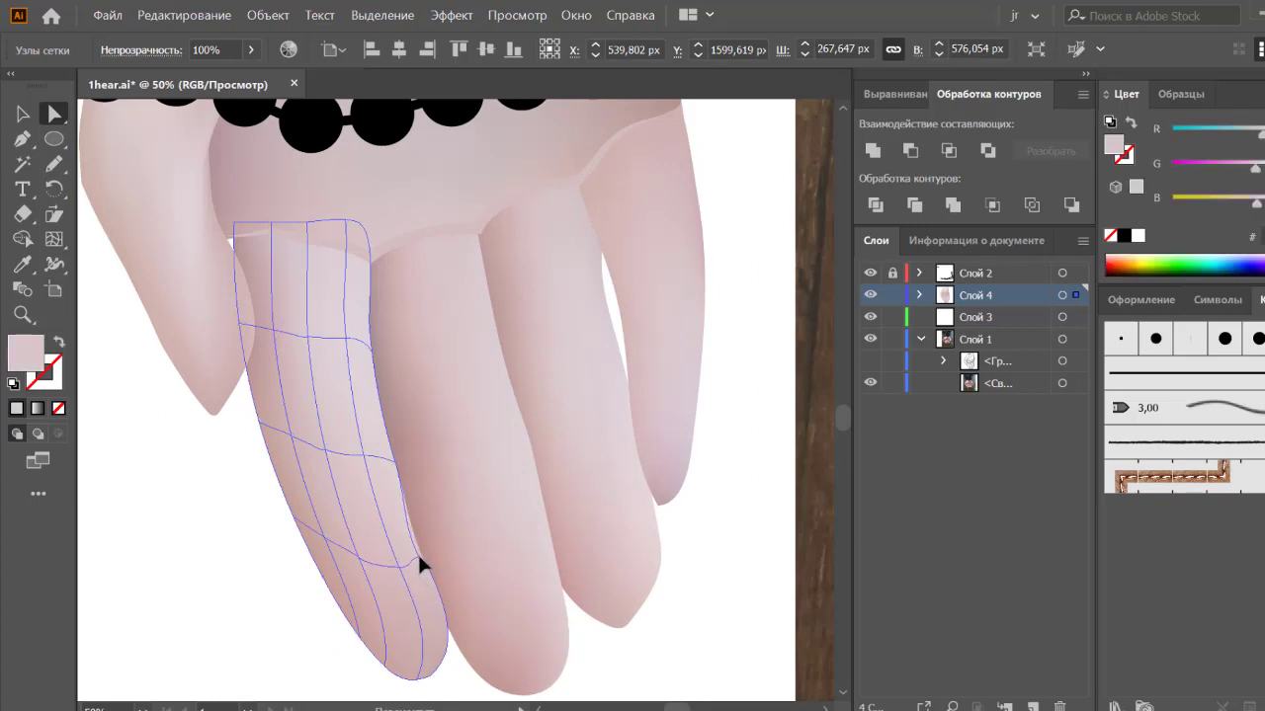
{"action": "left_click", "coordinate": [405, 528]}
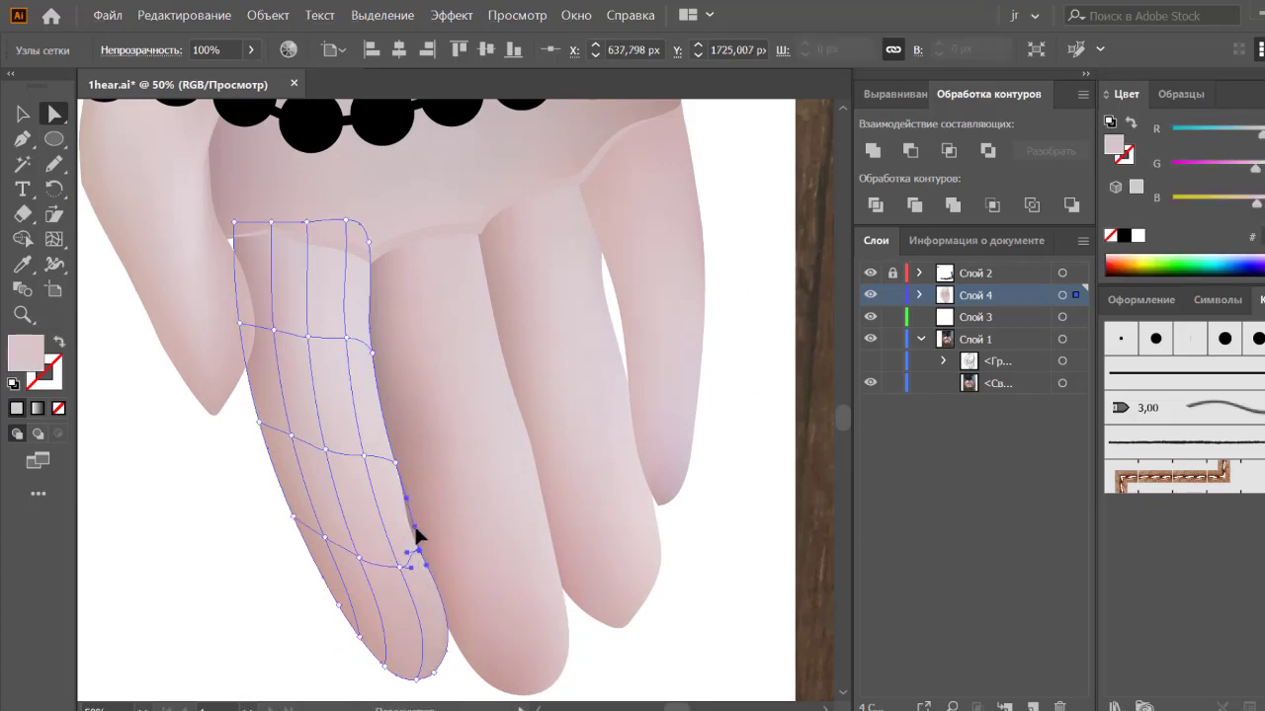
{"action": "left_click_drag", "start_coordinate": [413, 536], "coordinate": [412, 532]}
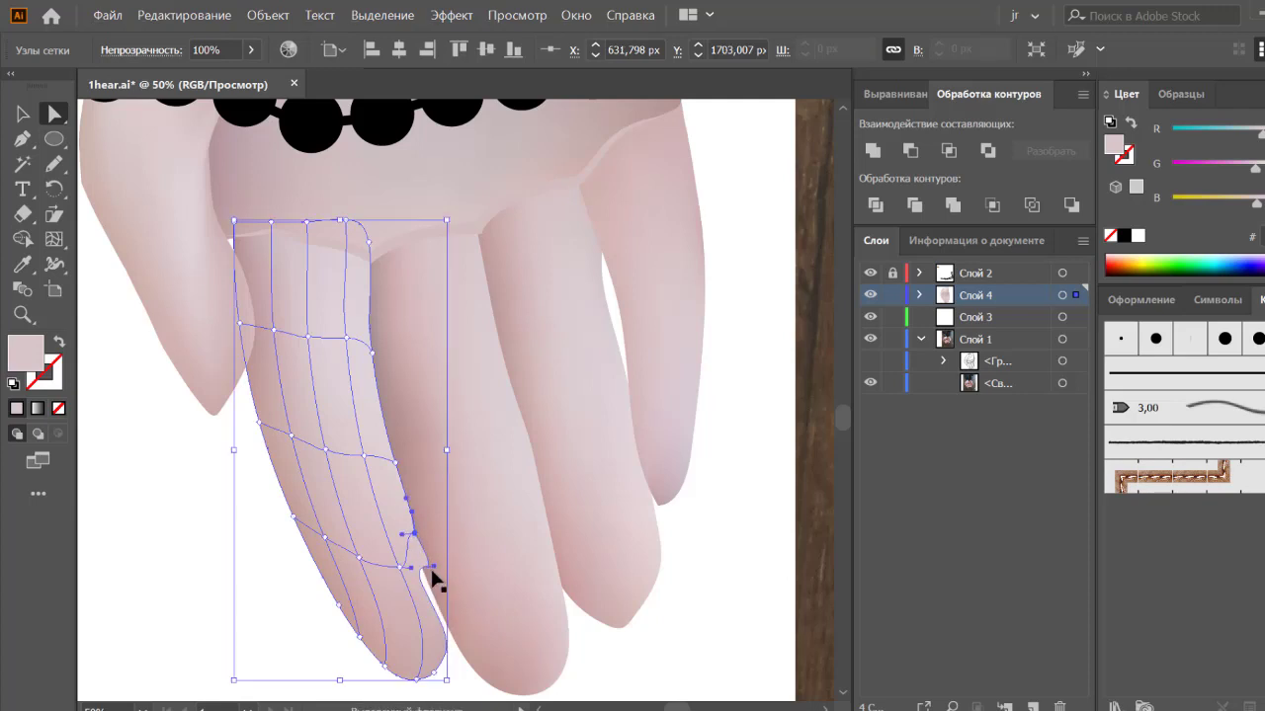
{"action": "key", "text": "ctrl+shift+a"}
{"action": "left_click", "coordinate": [427, 563]}
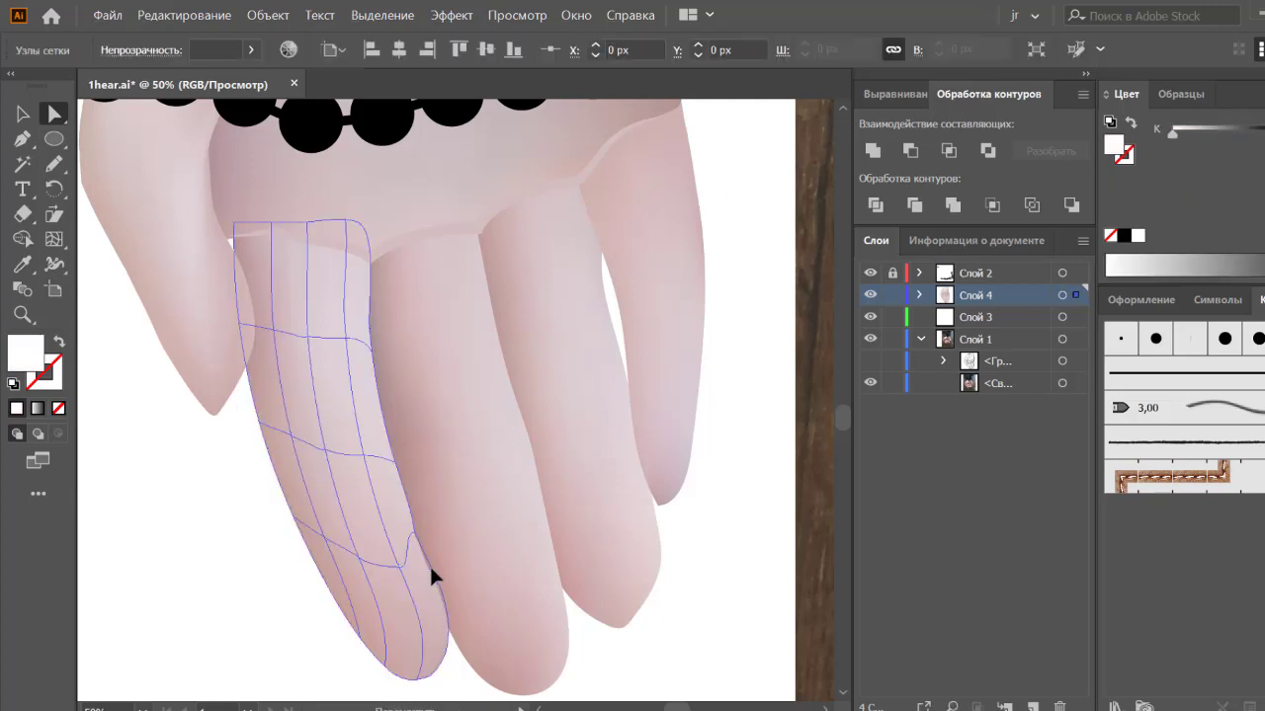
{"action": "left_click", "coordinate": [429, 563]}
{"action": "left_click_drag", "start_coordinate": [396, 463], "coordinate": [373, 407]}
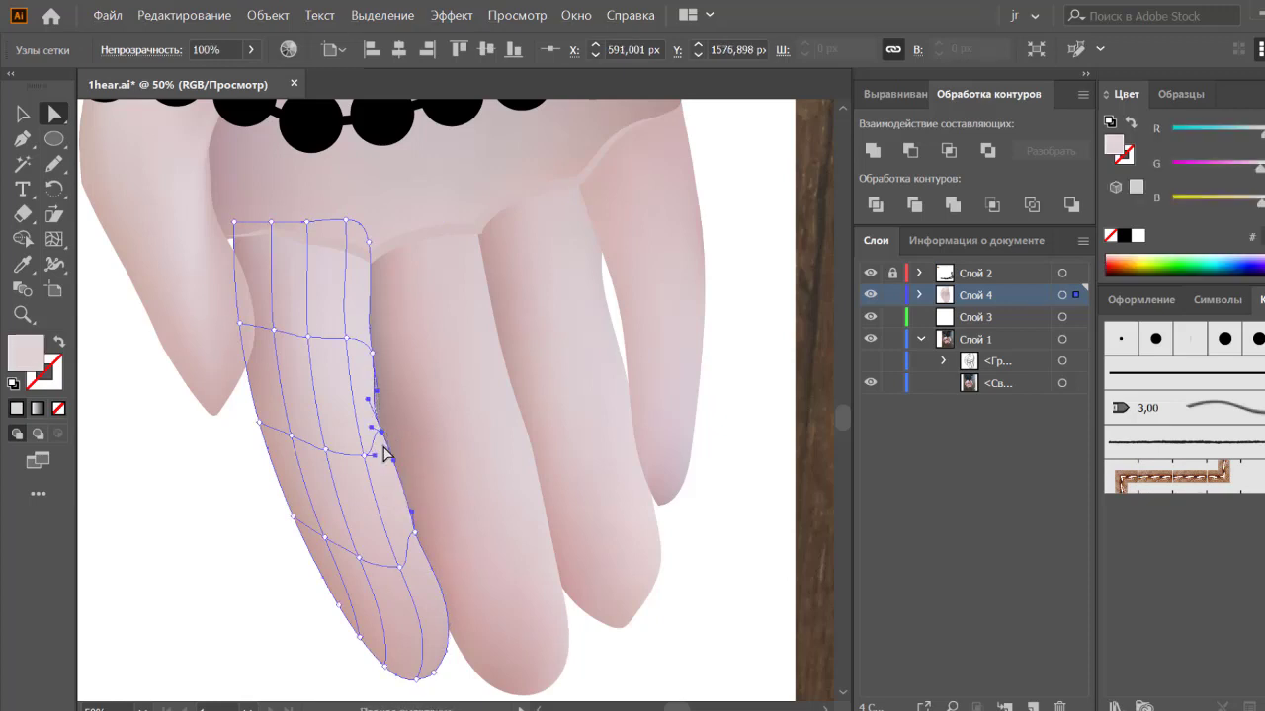
{"action": "left_click", "coordinate": [382, 433]}
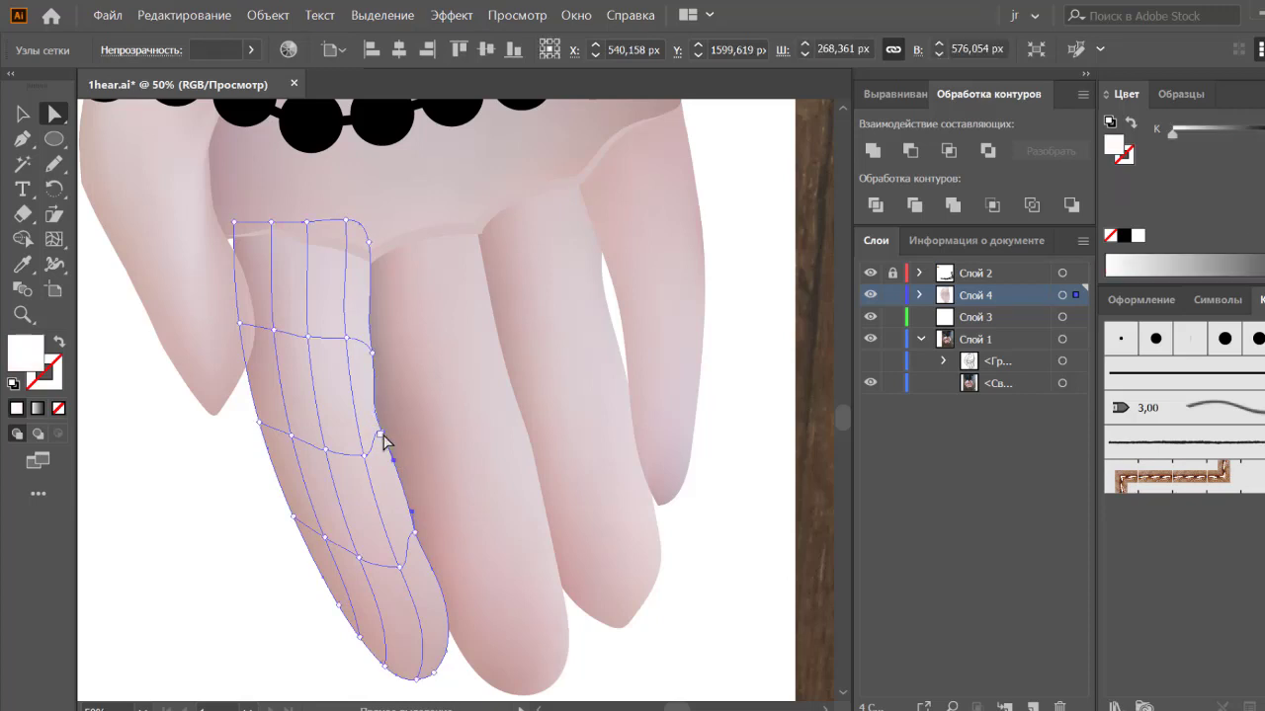
Step: Nudge another right-edge mesh point upward to smooth the finger's contour
{"action": "key", "text": "ctrl+plus"}
{"action": "scroll", "coordinate": [439, 425], "scroll_direction": "up", "scroll_amount": 3}
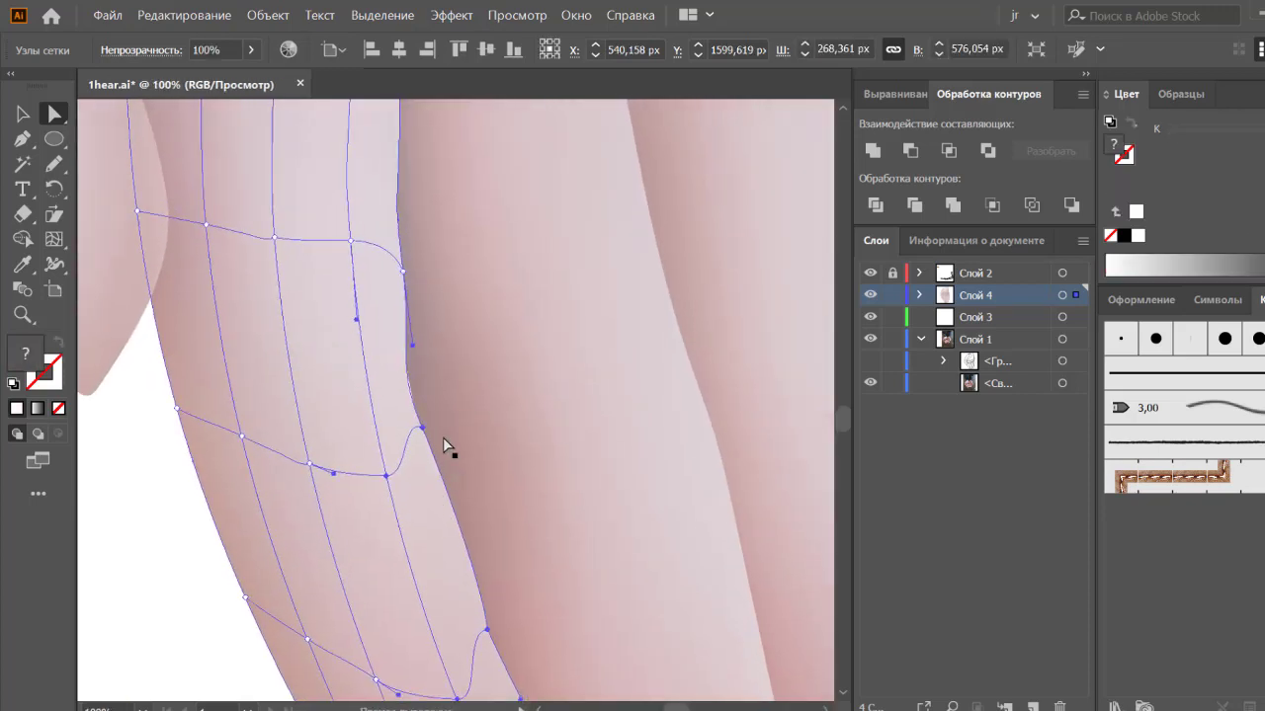
{"action": "left_click", "coordinate": [419, 431]}
{"action": "left_click_drag", "start_coordinate": [426, 432], "coordinate": [424, 394]}
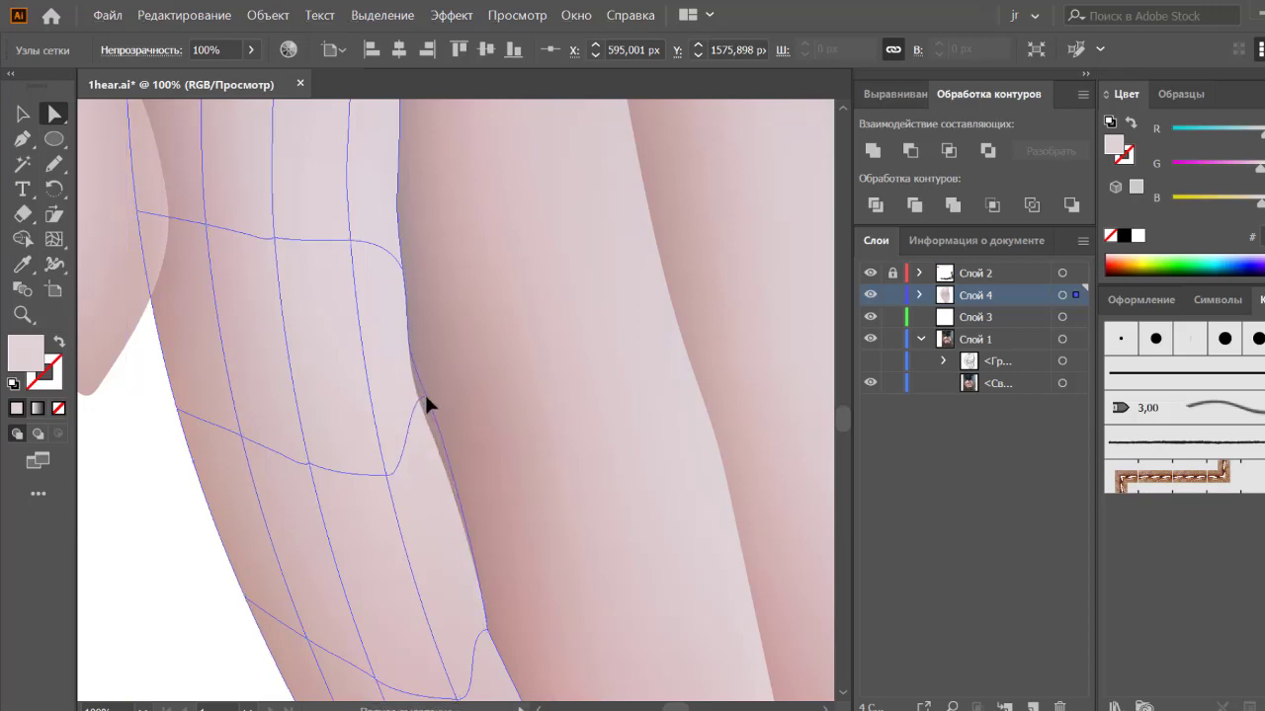
{"action": "left_click", "coordinate": [398, 215]}
{"action": "left_click", "coordinate": [119, 529]}
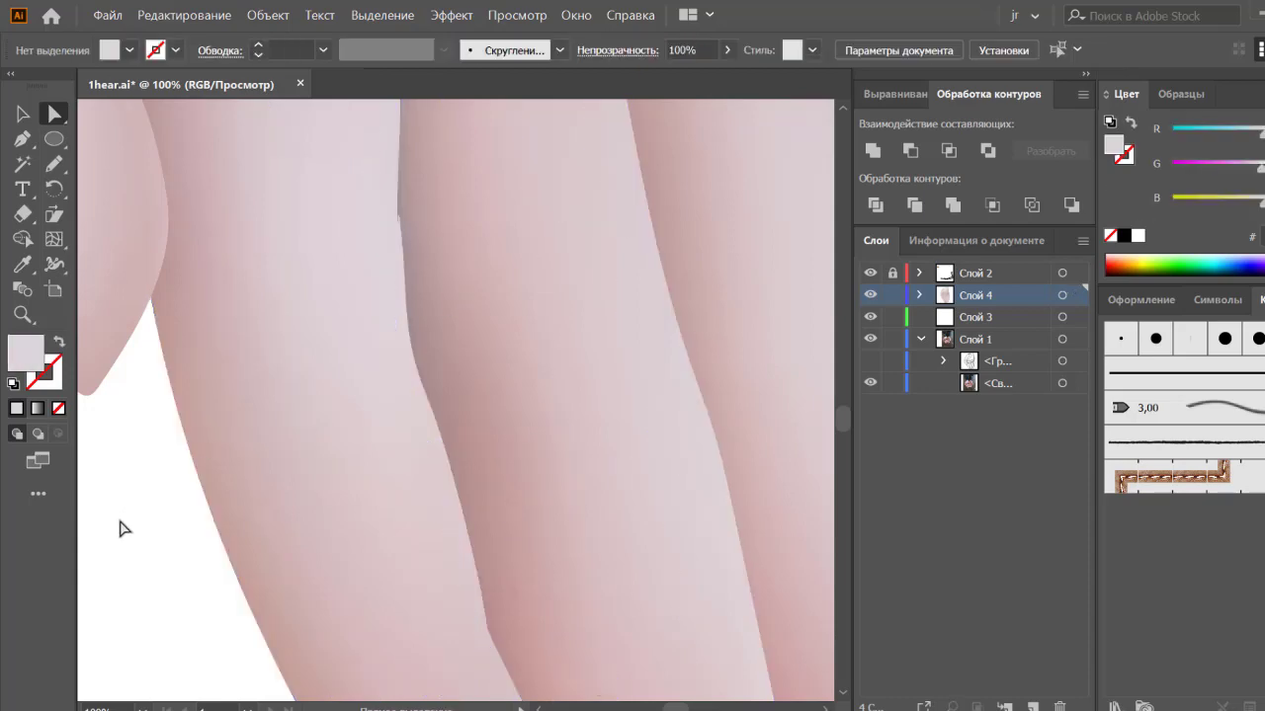
Step: Select mesh points on the finger's right edge from the full-artboard view
{"action": "key", "text": "ctrl+0"}
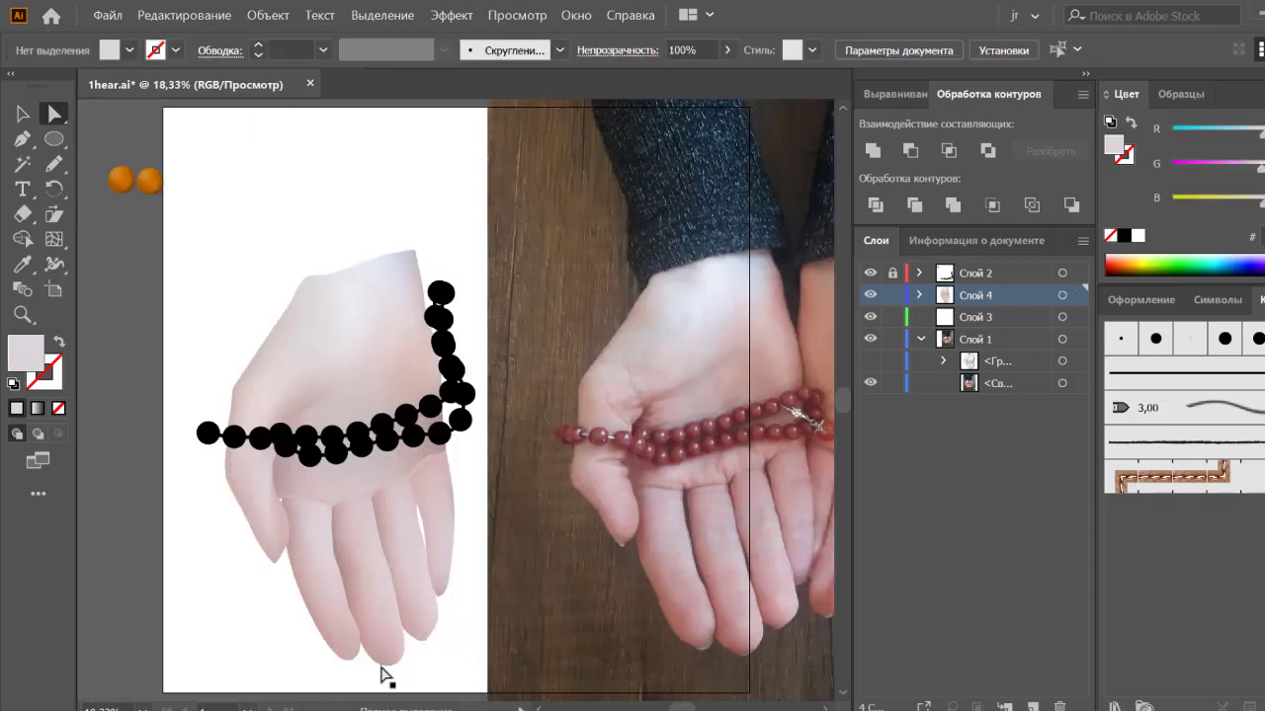
{"action": "scroll", "coordinate": [358, 657], "scroll_direction": "up", "scroll_amount": 1, "text": "alt"}
{"action": "scroll", "coordinate": [254, 527], "scroll_direction": "up", "scroll_amount": 1, "text": "alt"}
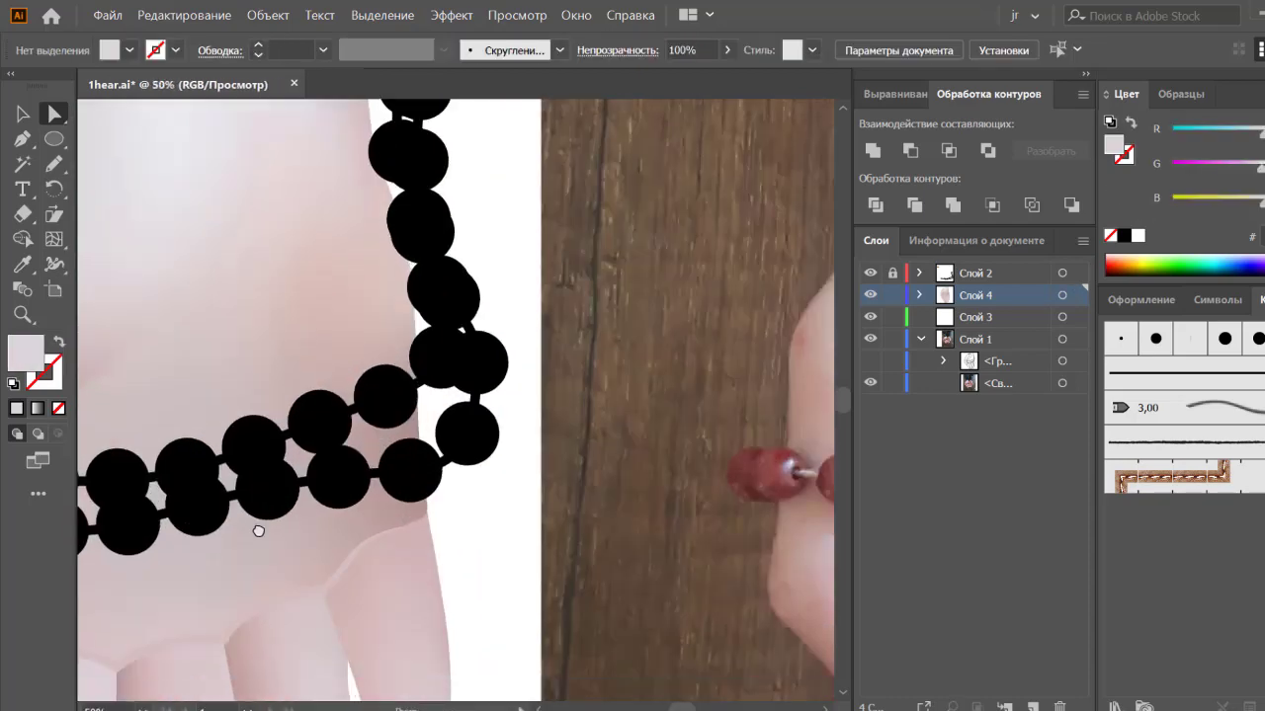
{"action": "scroll", "coordinate": [429, 168], "scroll_direction": "up", "scroll_amount": 1, "text": "alt"}
{"action": "left_click", "coordinate": [325, 461]}
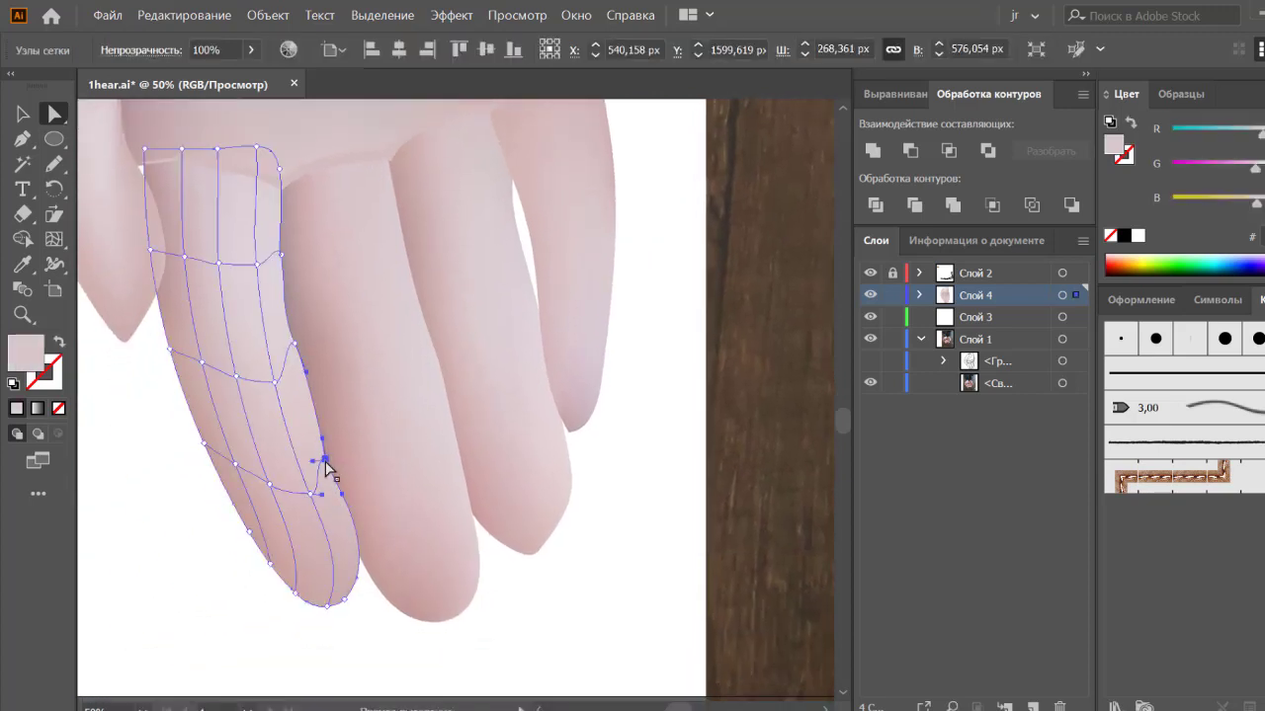
{"action": "left_click", "coordinate": [206, 569]}
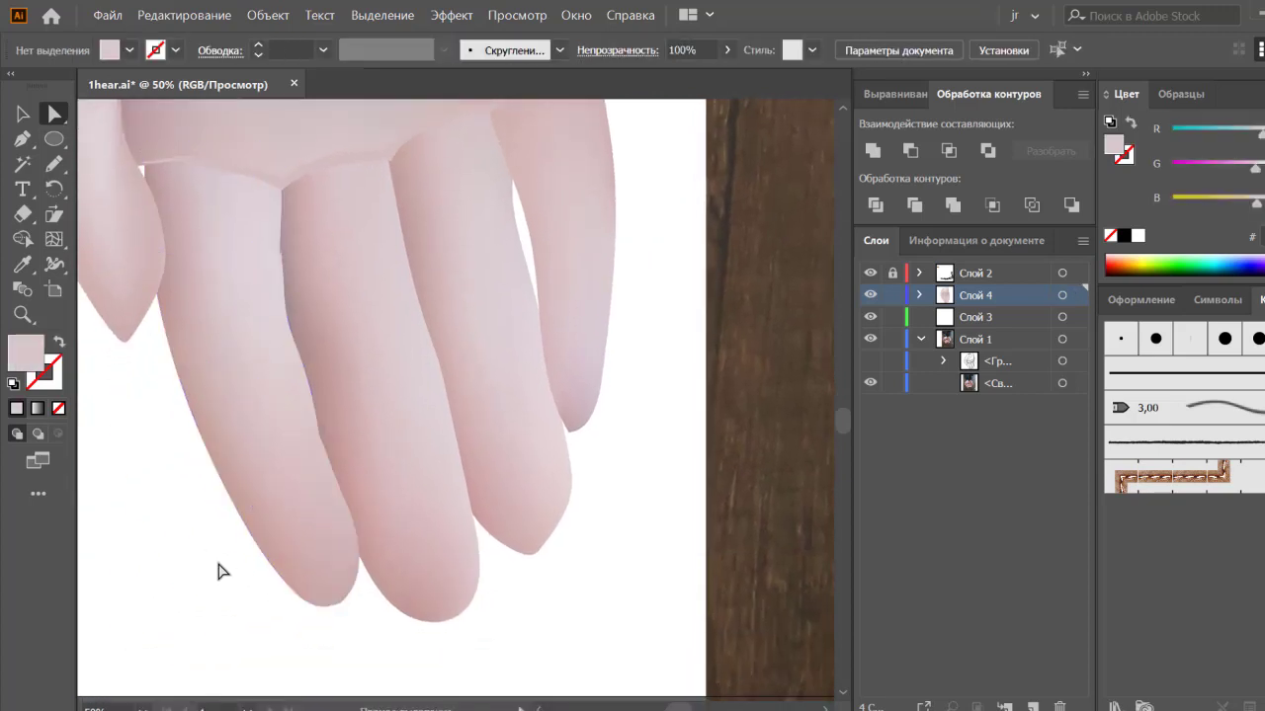
{"action": "left_click", "coordinate": [265, 451]}
{"action": "left_click", "coordinate": [280, 256]}
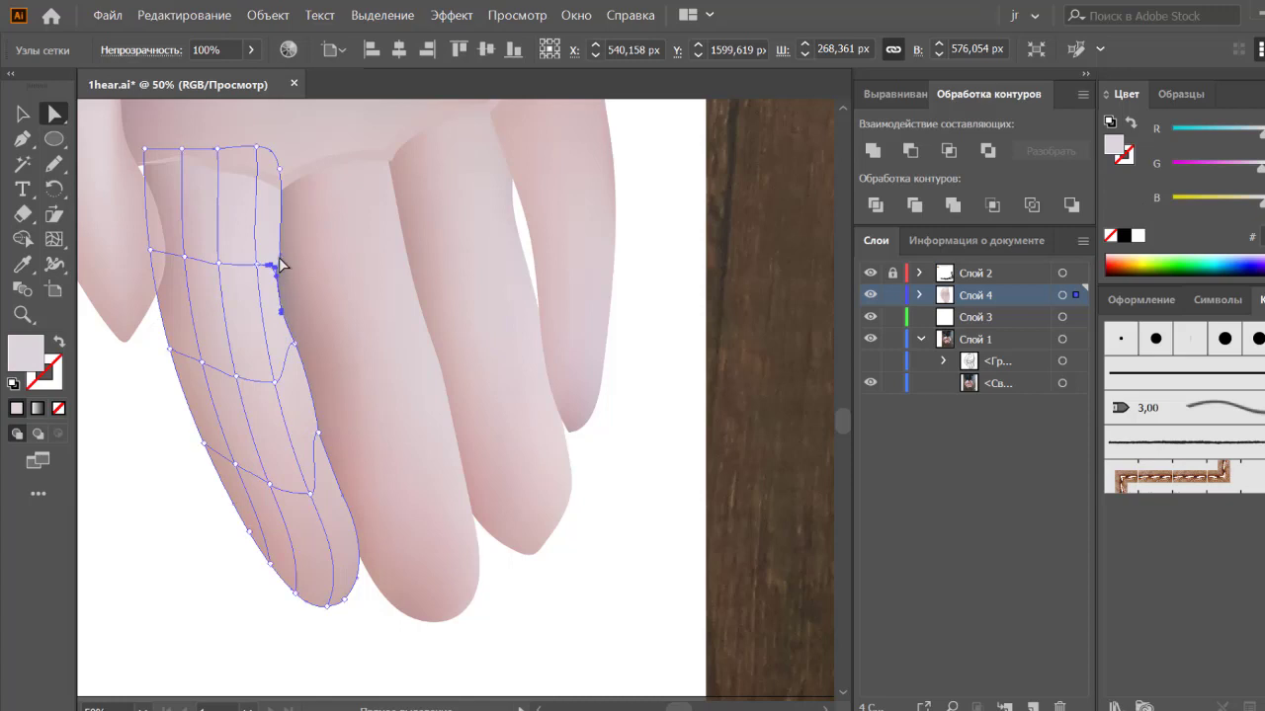
{"action": "left_click", "coordinate": [279, 252]}
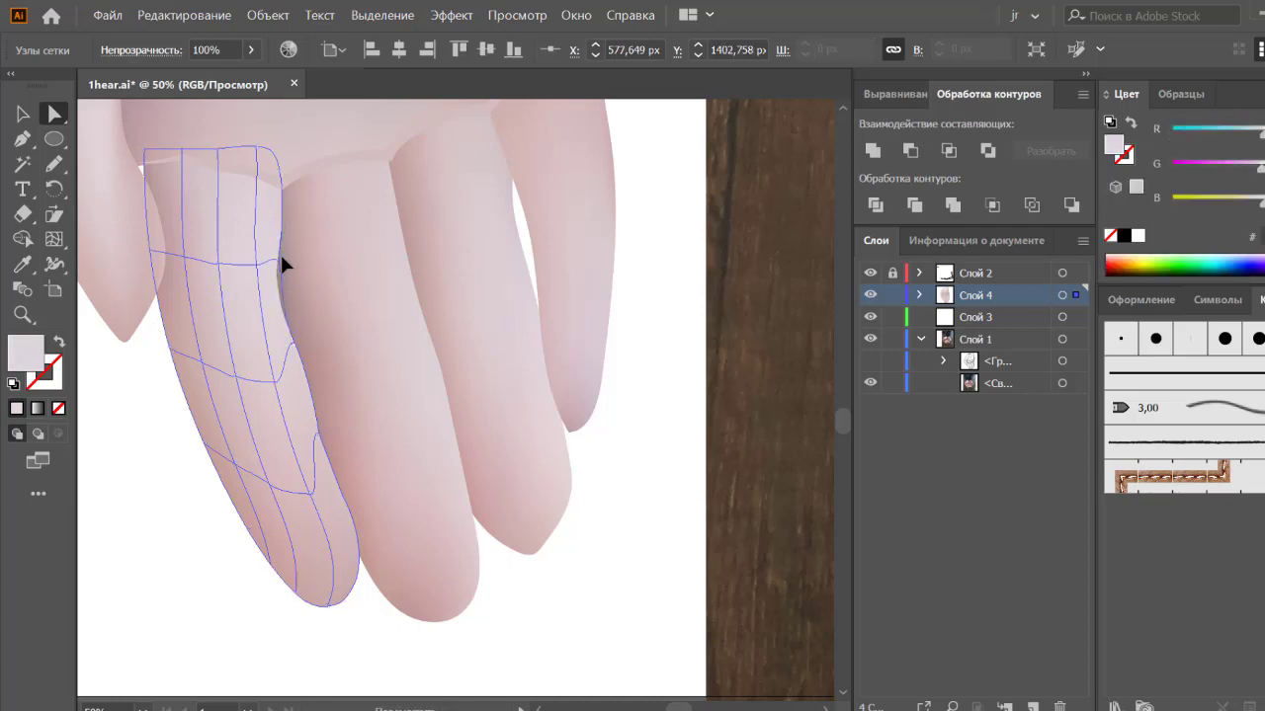
{"action": "left_click", "coordinate": [141, 442]}
Step: Nudge the finger's side-edge point slightly outward
{"action": "key", "text": "ctrl+space"}
{"action": "left_click_drag", "start_coordinate": [240, 288], "coordinate": [390, 169]}
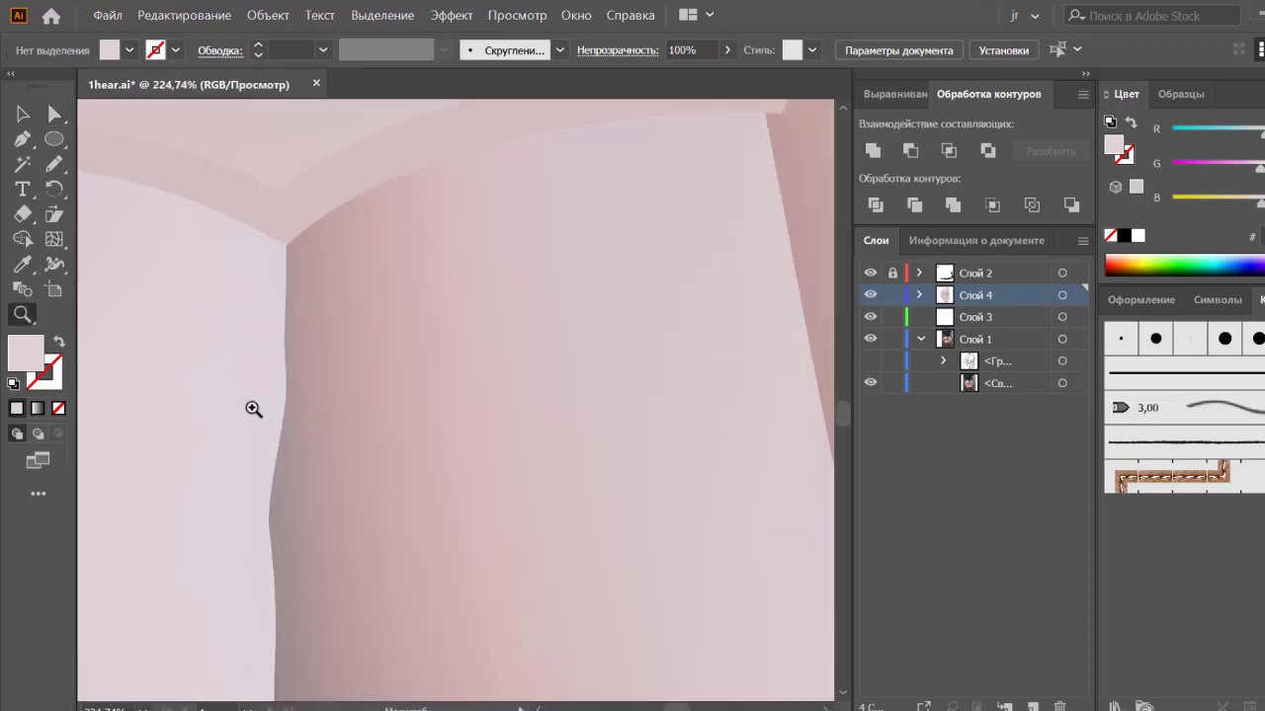
{"action": "left_click", "coordinate": [287, 389]}
{"action": "left_click", "coordinate": [287, 366]}
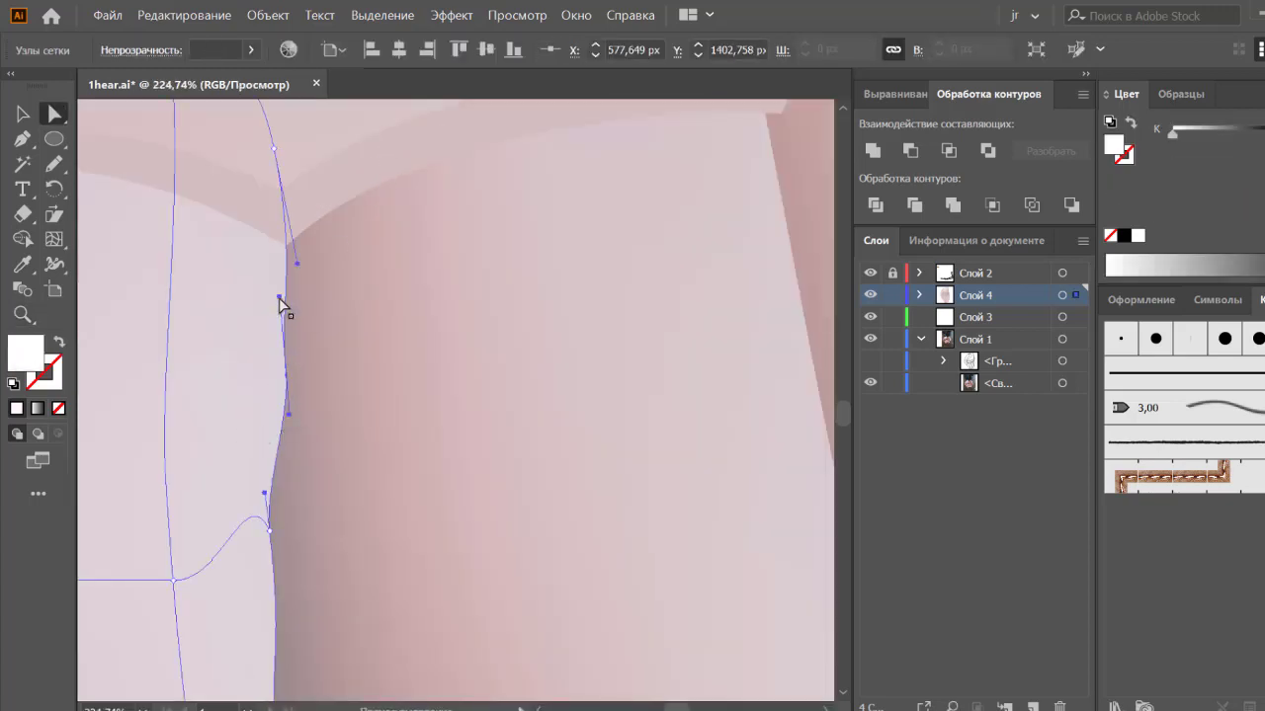
{"action": "left_click_drag", "start_coordinate": [280, 298], "coordinate": [287, 295]}
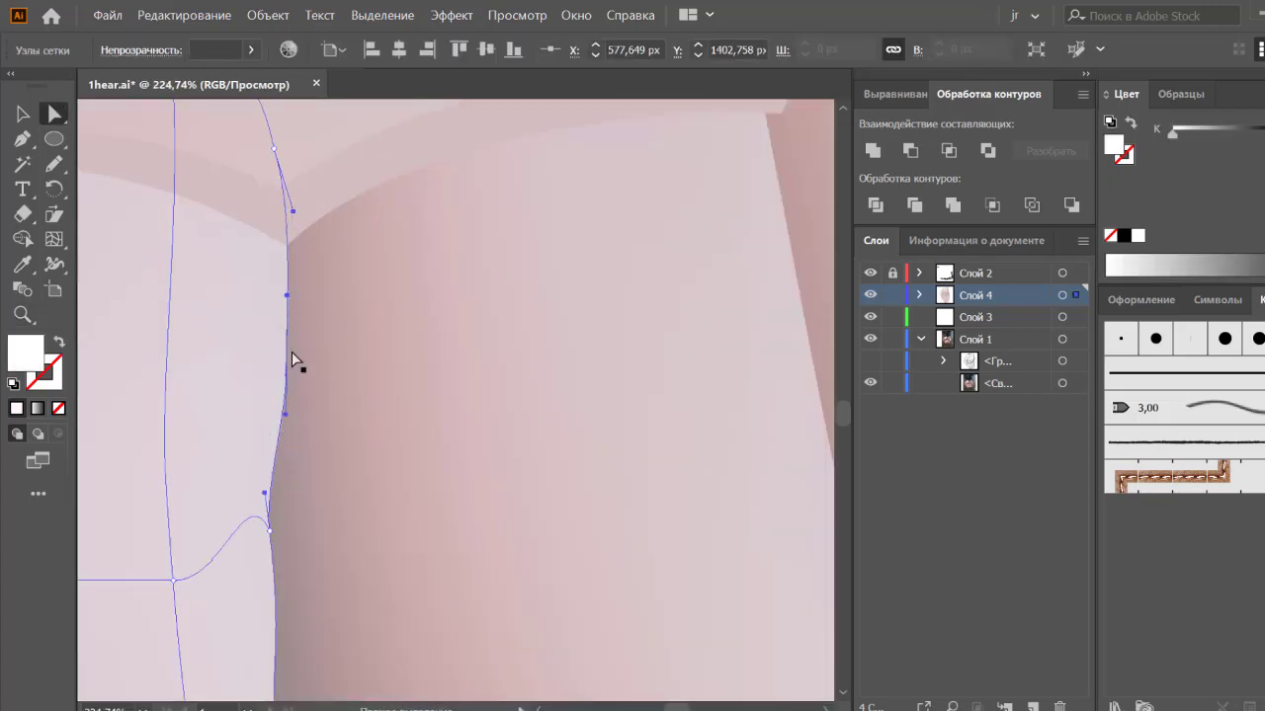
{"action": "key", "text": "ctrl+minus"}
{"action": "key", "text": "ctrl+minus"}
{"action": "key", "text": "ctrl+minus"}
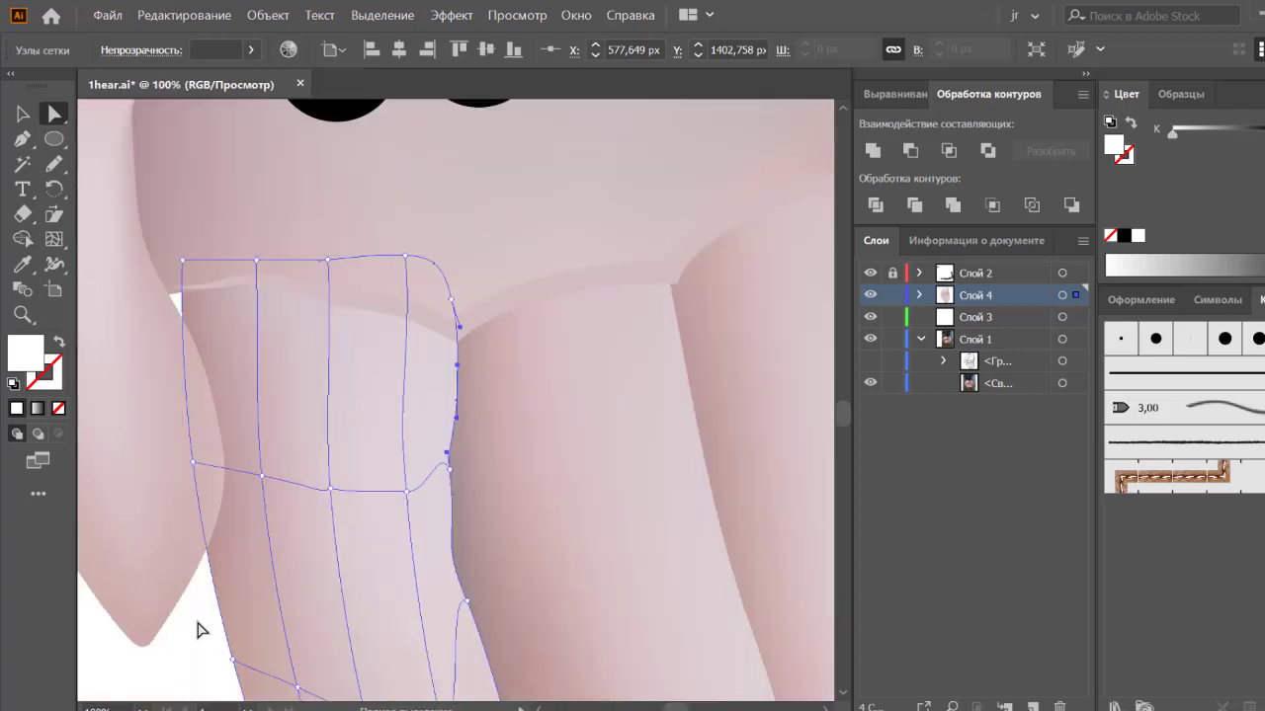
{"action": "left_click", "coordinate": [197, 626]}
Step: Reshape the finger's side-notch point and its curve to close the gap
{"action": "left_click", "coordinate": [454, 452]}
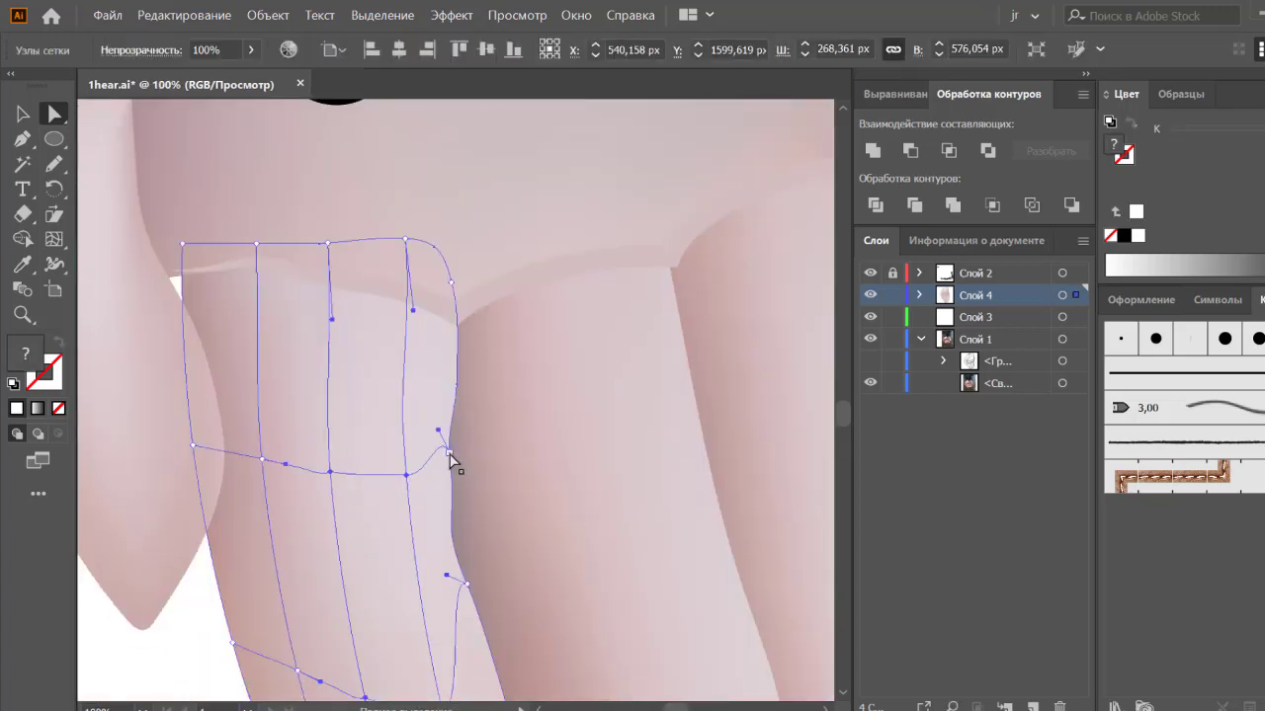
{"action": "left_click", "coordinate": [450, 454]}
{"action": "mouse_move", "coordinate": [450, 446]}
{"action": "left_mouse_down"}
{"action": "mouse_move", "coordinate": [454, 433]}
{"action": "mouse_move", "coordinate": [425, 455]}
{"action": "left_mouse_up"}
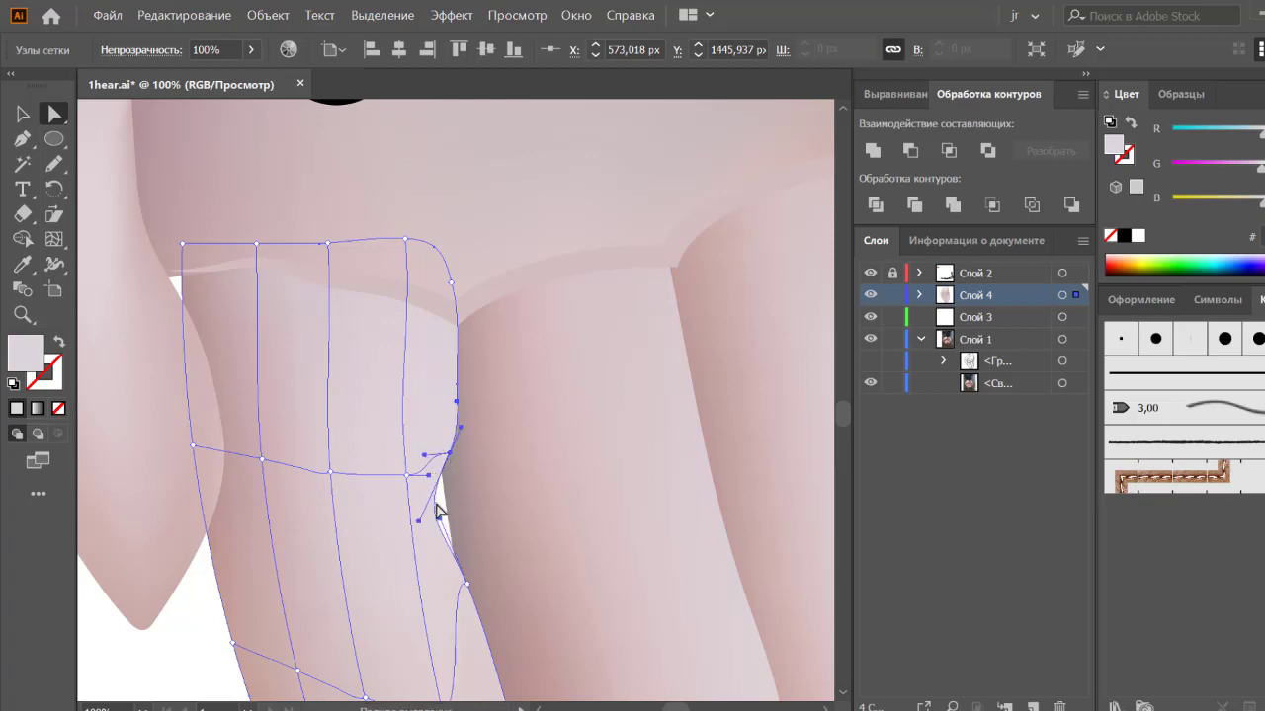
{"action": "left_click_drag", "start_coordinate": [418, 523], "coordinate": [453, 508]}
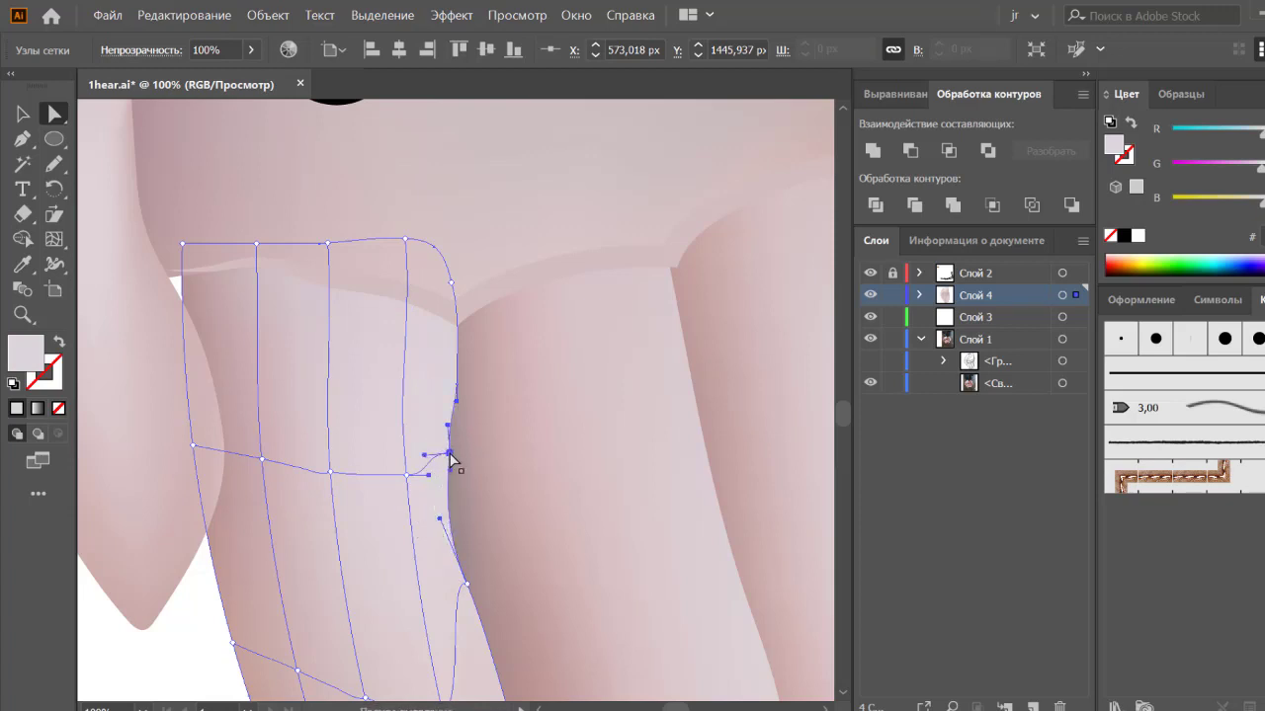
{"action": "left_click_drag", "start_coordinate": [451, 463], "coordinate": [458, 477]}
{"action": "left_click", "coordinate": [203, 660]}
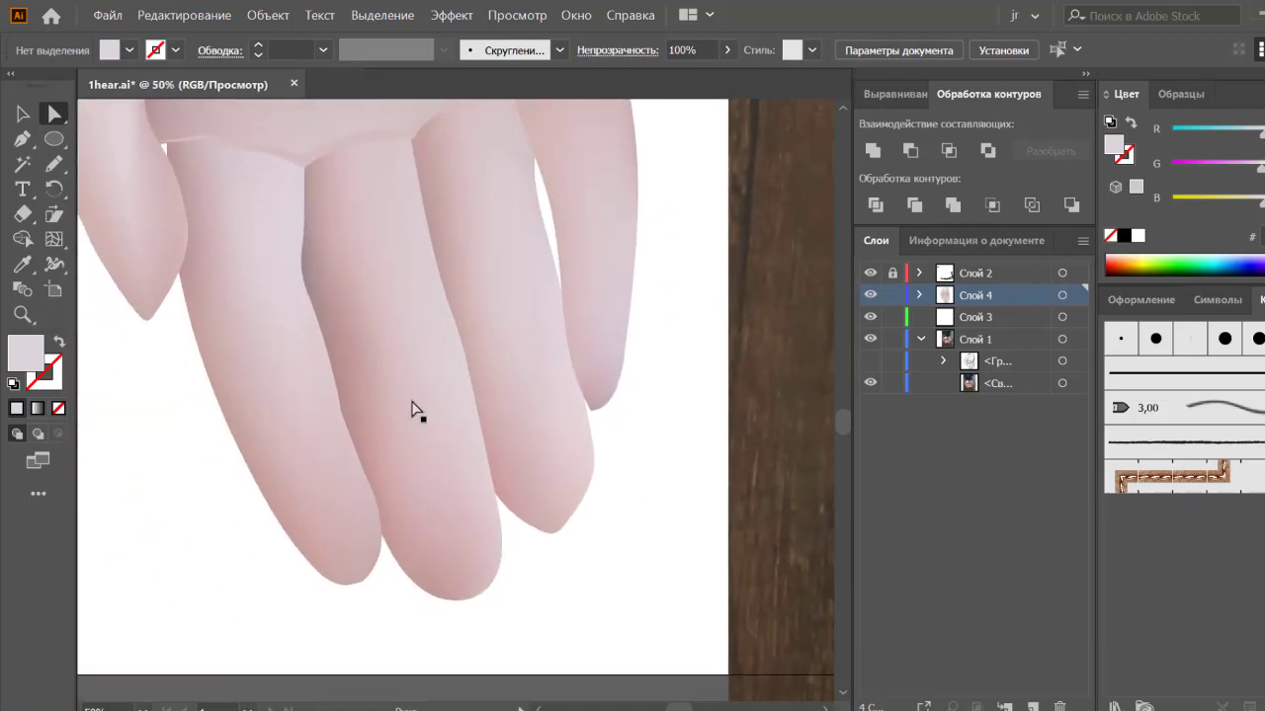
Step: Select another finger's lower mesh points and round its fingertip curve
{"action": "left_click", "coordinate": [336, 419]}
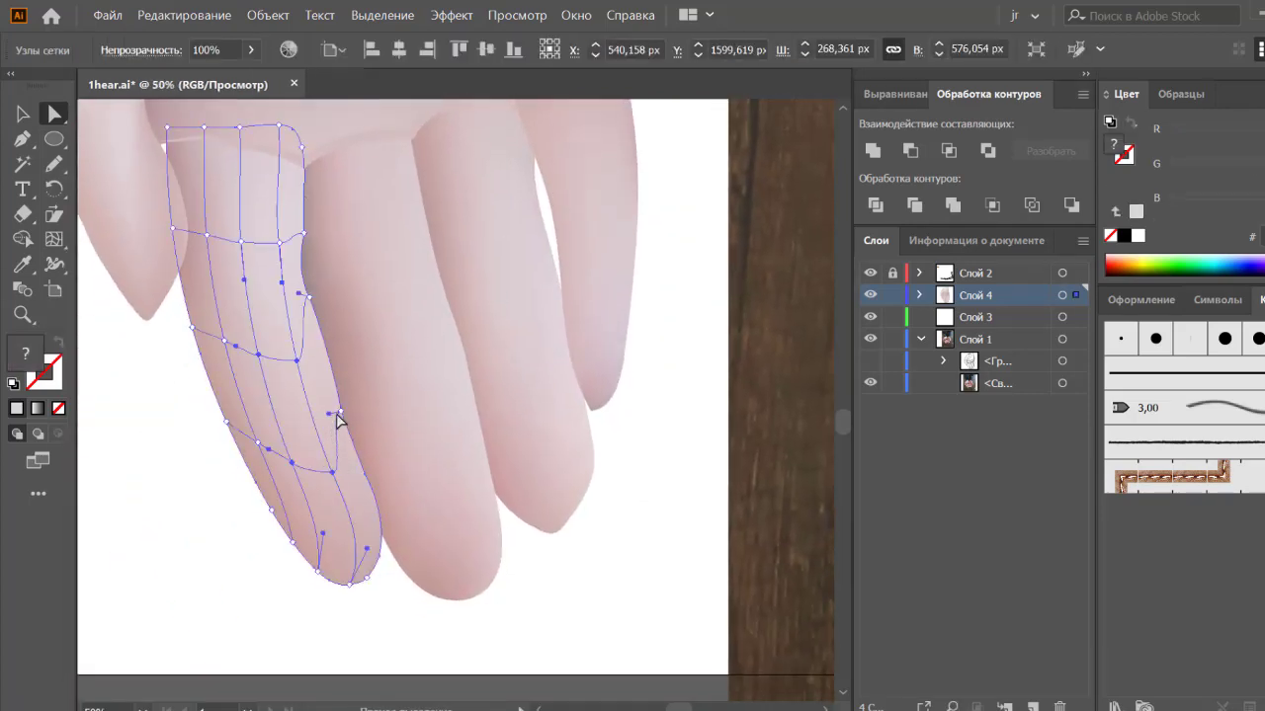
{"action": "left_click", "coordinate": [335, 415]}
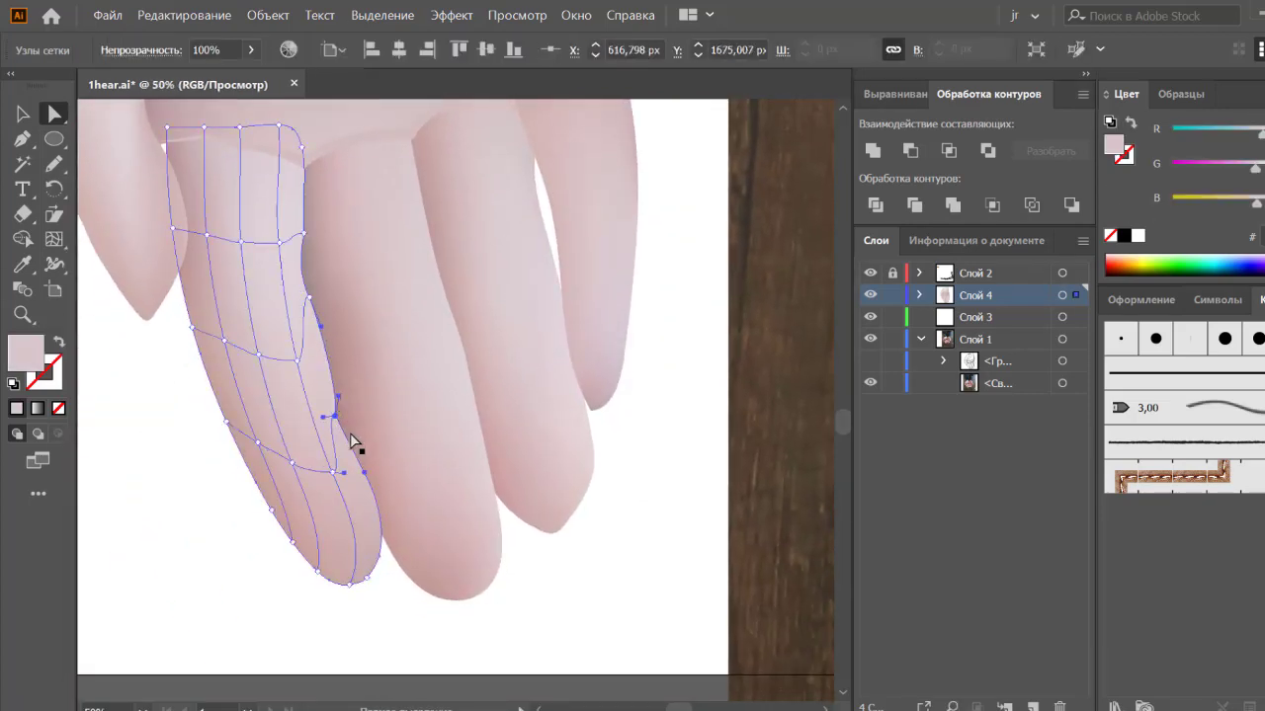
{"action": "left_click_drag", "start_coordinate": [365, 474], "coordinate": [374, 587]}
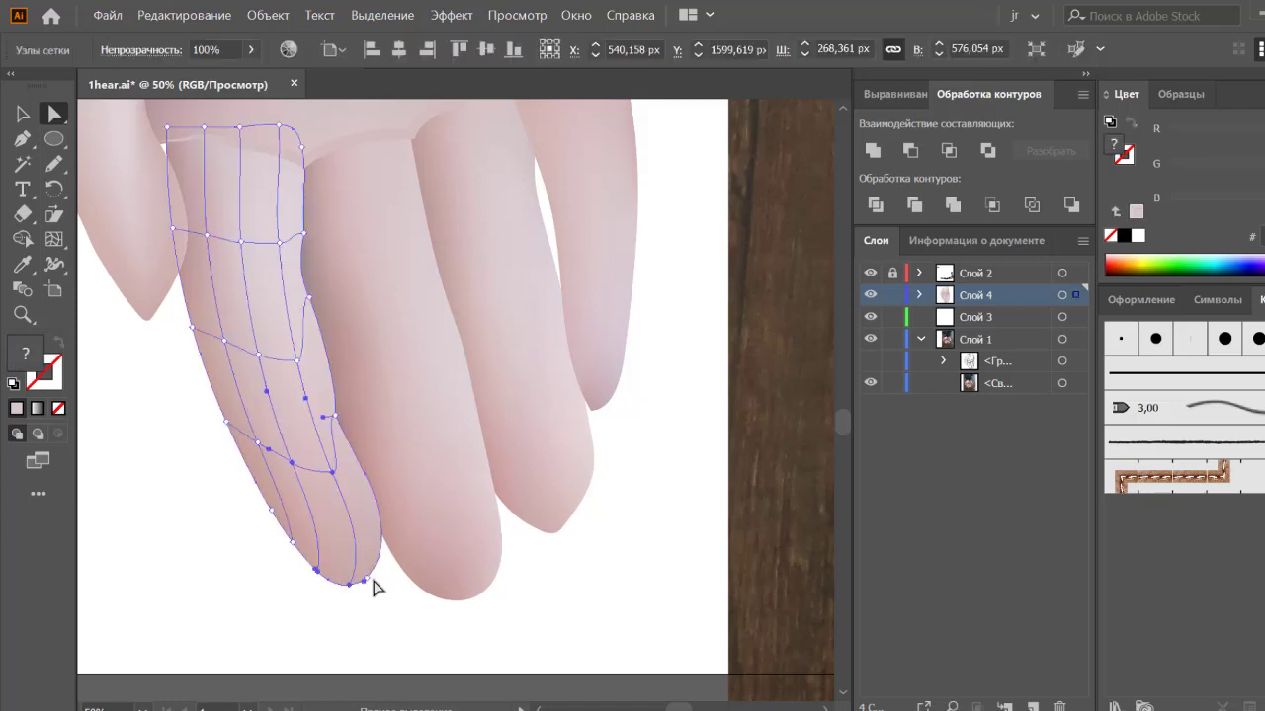
{"action": "left_click", "coordinate": [367, 581]}
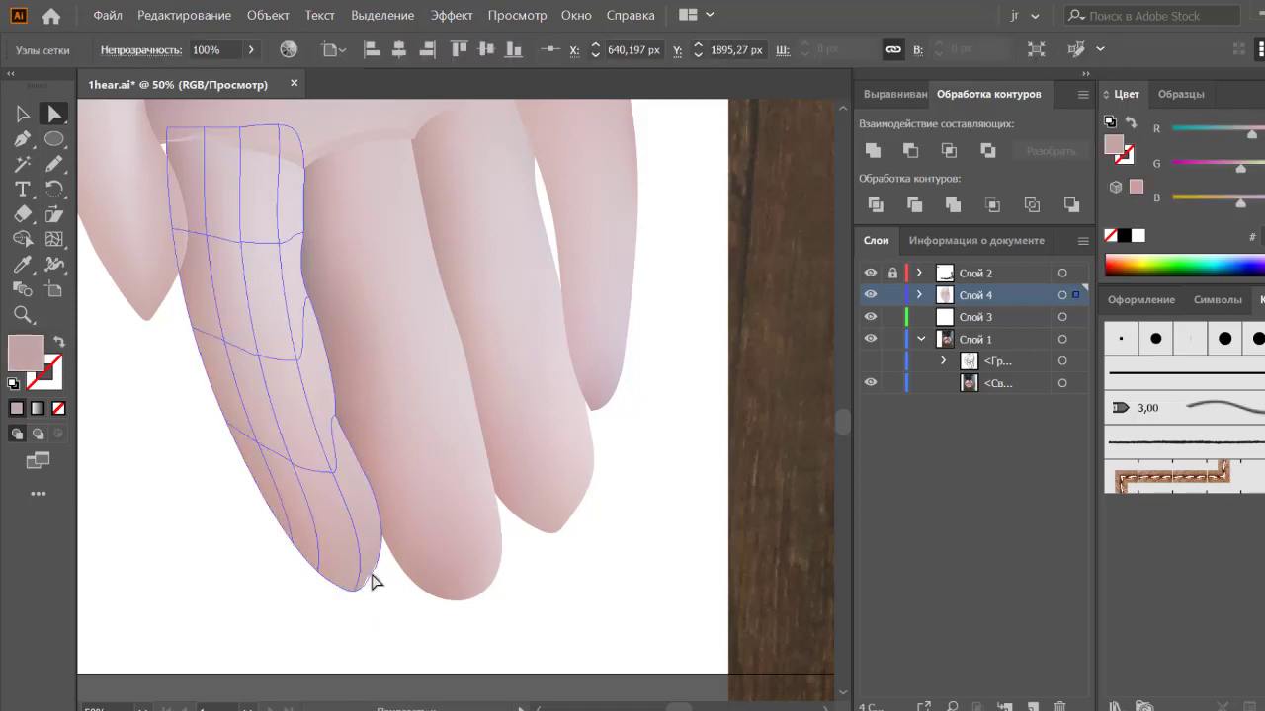
{"action": "left_click", "coordinate": [398, 604]}
{"action": "key", "text": "z"}
{"action": "left_click_drag", "start_coordinate": [330, 603], "coordinate": [511, 460]}
{"action": "left_click", "coordinate": [277, 555]}
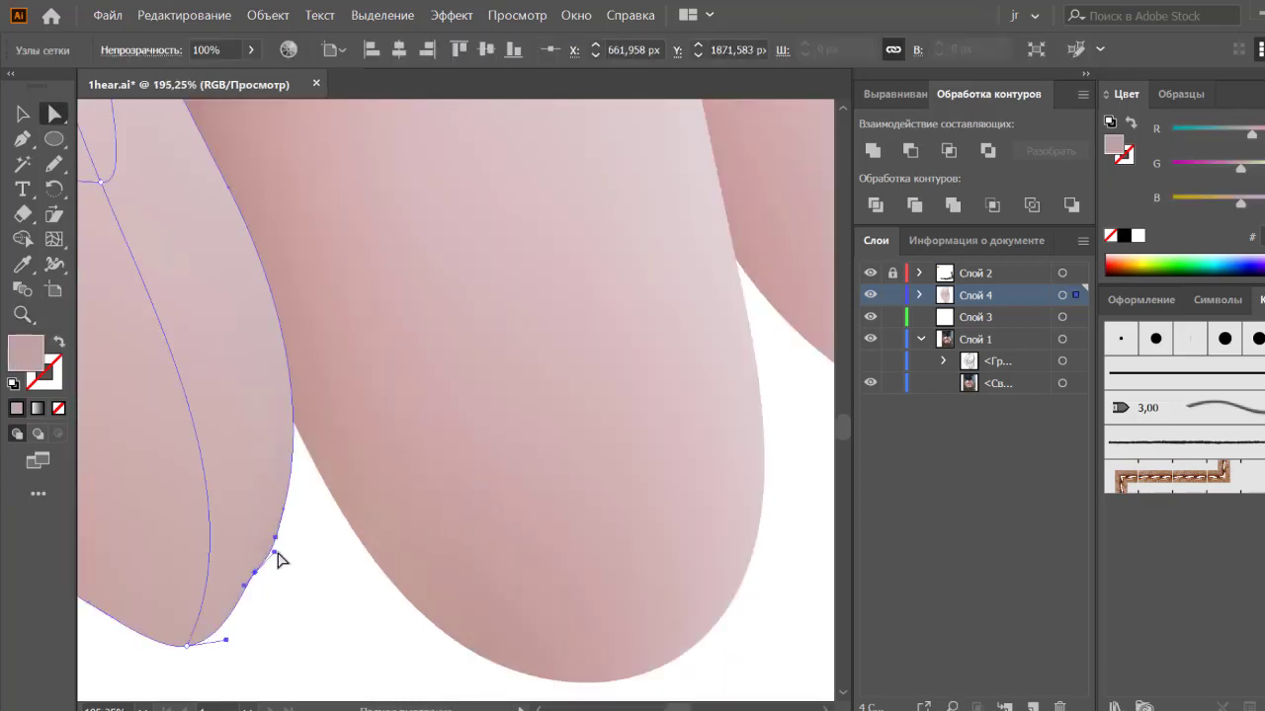
{"action": "left_click", "coordinate": [247, 582]}
{"action": "left_click", "coordinate": [280, 600]}
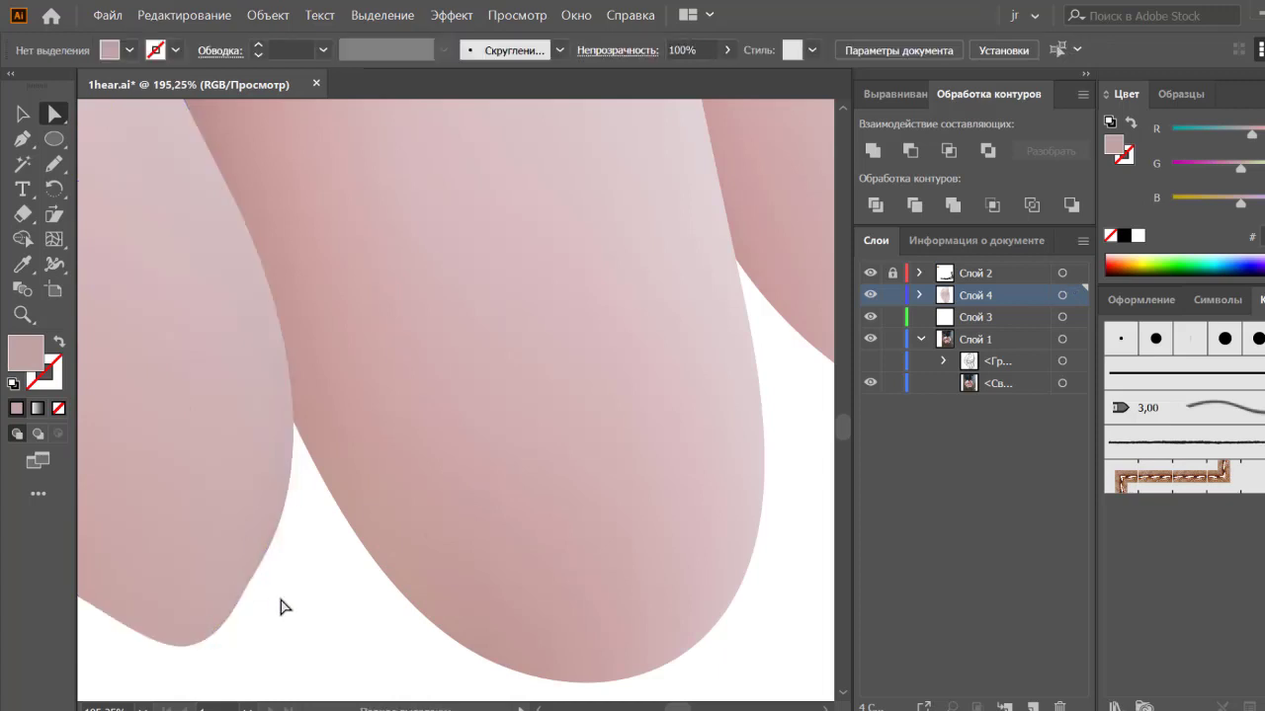
{"action": "left_click", "coordinate": [290, 601]}
{"action": "key", "text": "ctrl+minus"}
{"action": "key", "text": "ctrl+minus"}
{"action": "key", "text": "ctrl+minus"}
{"action": "key", "text": "ctrl+minus"}
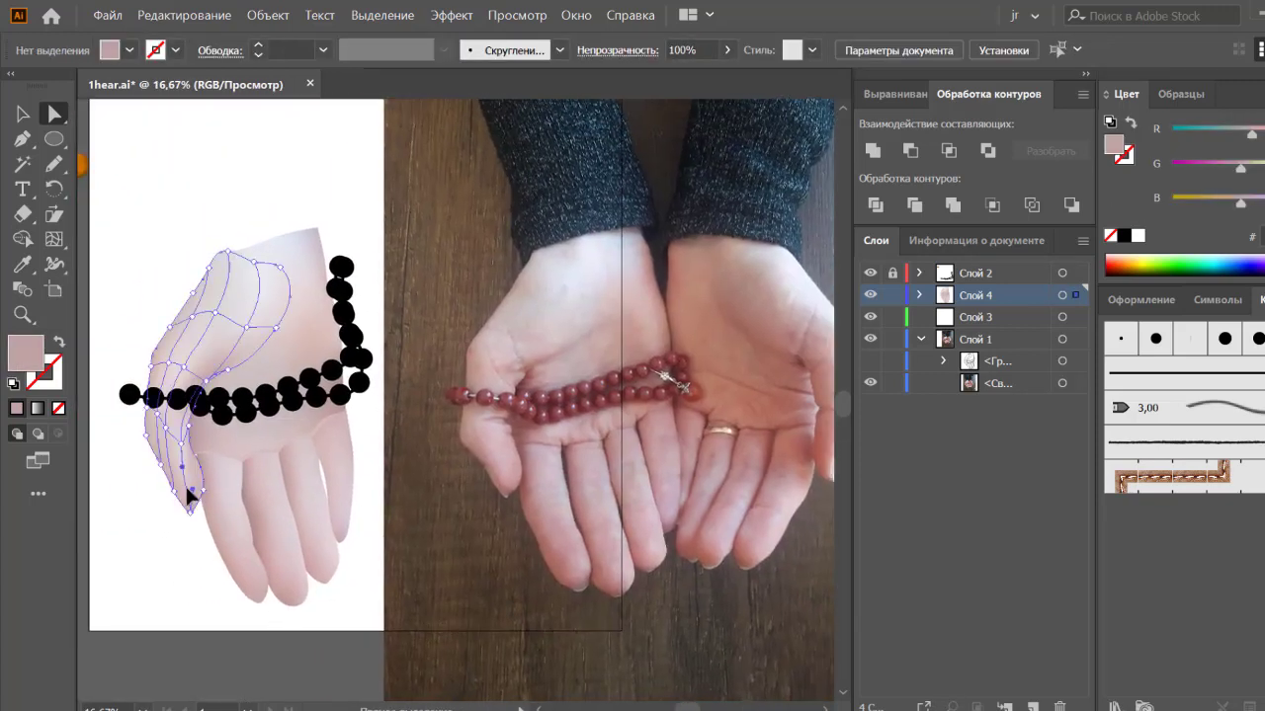
Step: Recolour a first thumb-side mesh point with the palm skin tone sampled from the photo
{"action": "left_click", "coordinate": [187, 497]}
{"action": "key", "text": "i"}
{"action": "left_click", "coordinate": [194, 480]}
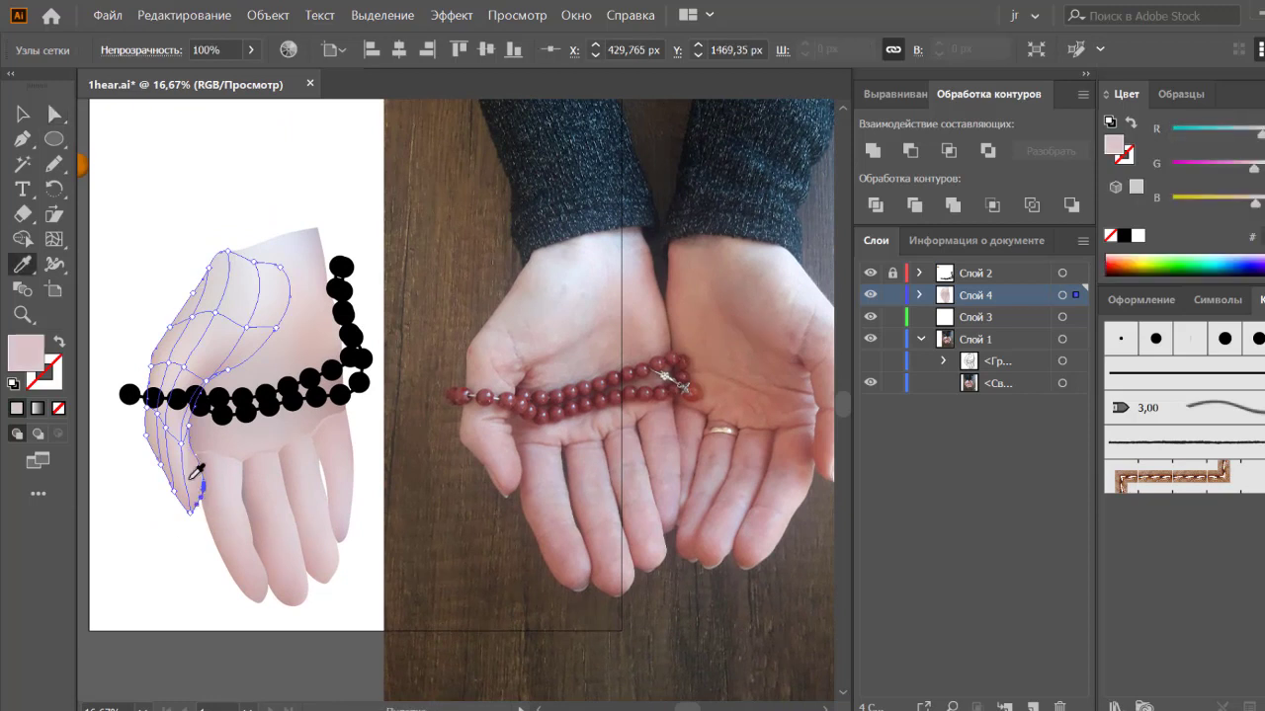
{"action": "left_click", "coordinate": [524, 397]}
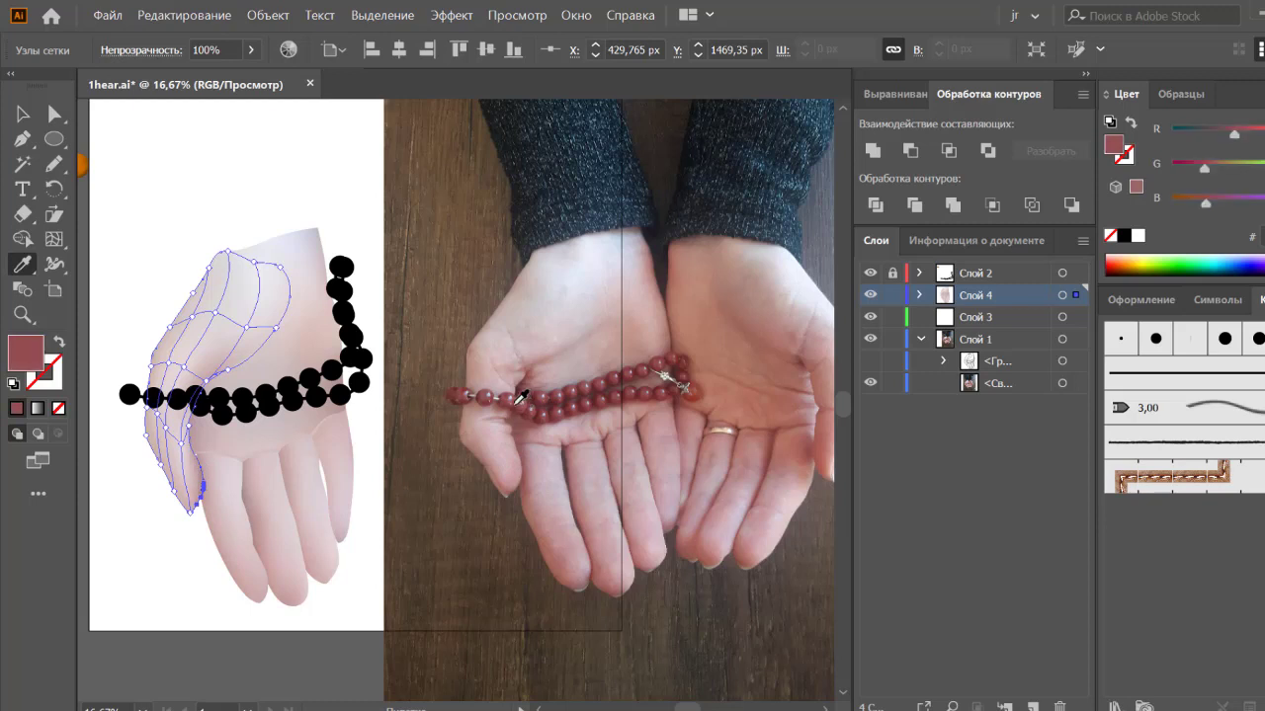
{"action": "left_click", "coordinate": [506, 443]}
{"action": "left_click", "coordinate": [505, 468]}
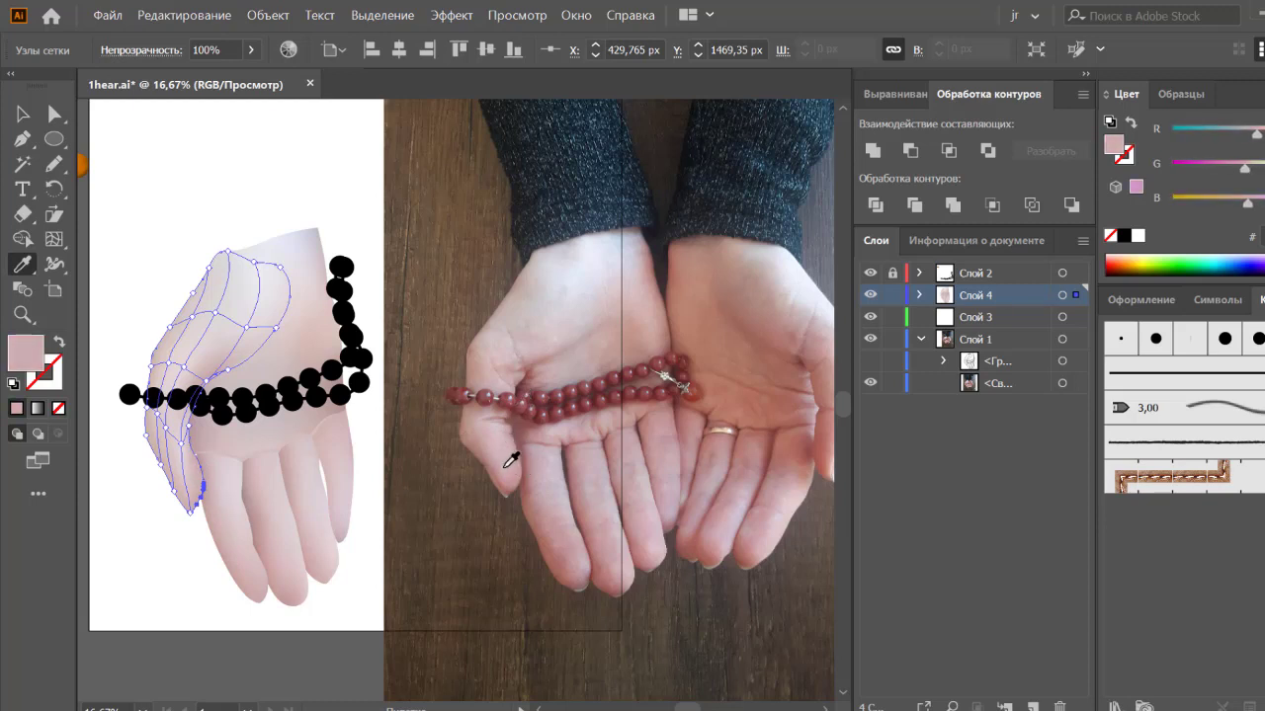
{"action": "key", "text": "a"}
{"action": "left_click", "coordinate": [171, 556]}
Step: Give a second thumb-side mesh point the photo's sampled skin tone
{"action": "left_click", "coordinate": [188, 435]}
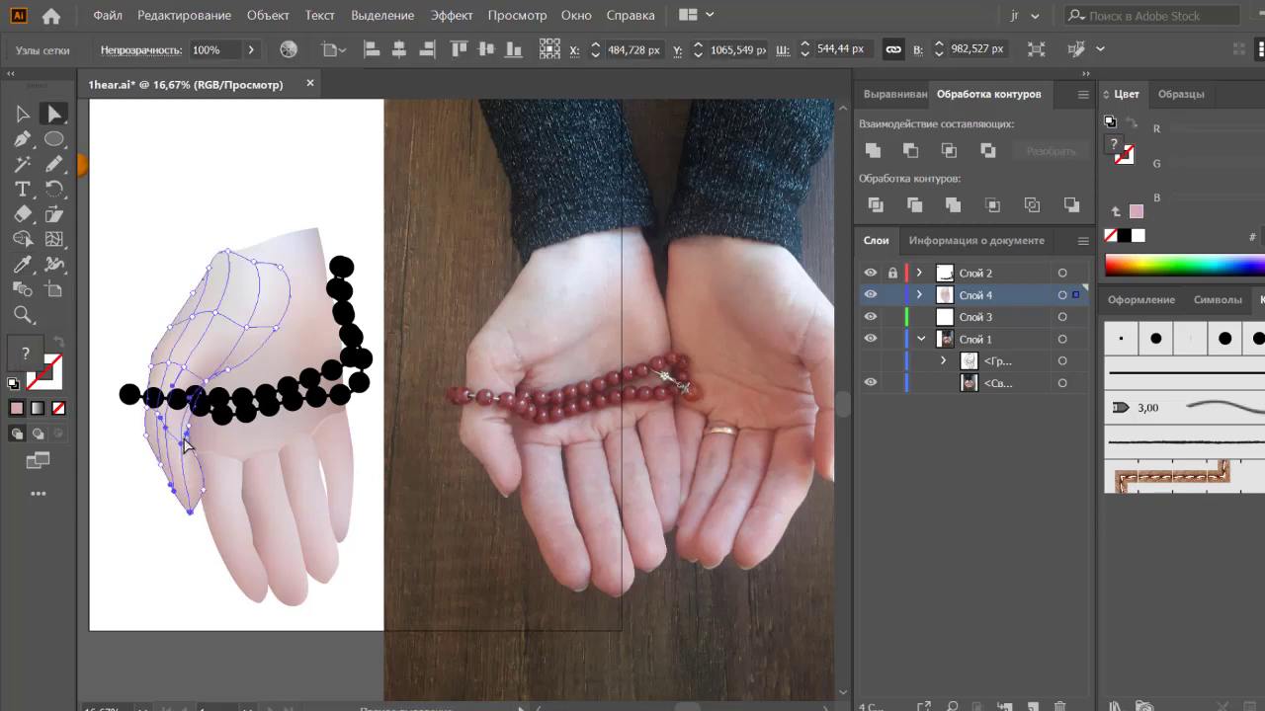
{"action": "key", "text": "i"}
{"action": "left_click", "coordinate": [518, 419]}
{"action": "left_click", "coordinate": [515, 392]}
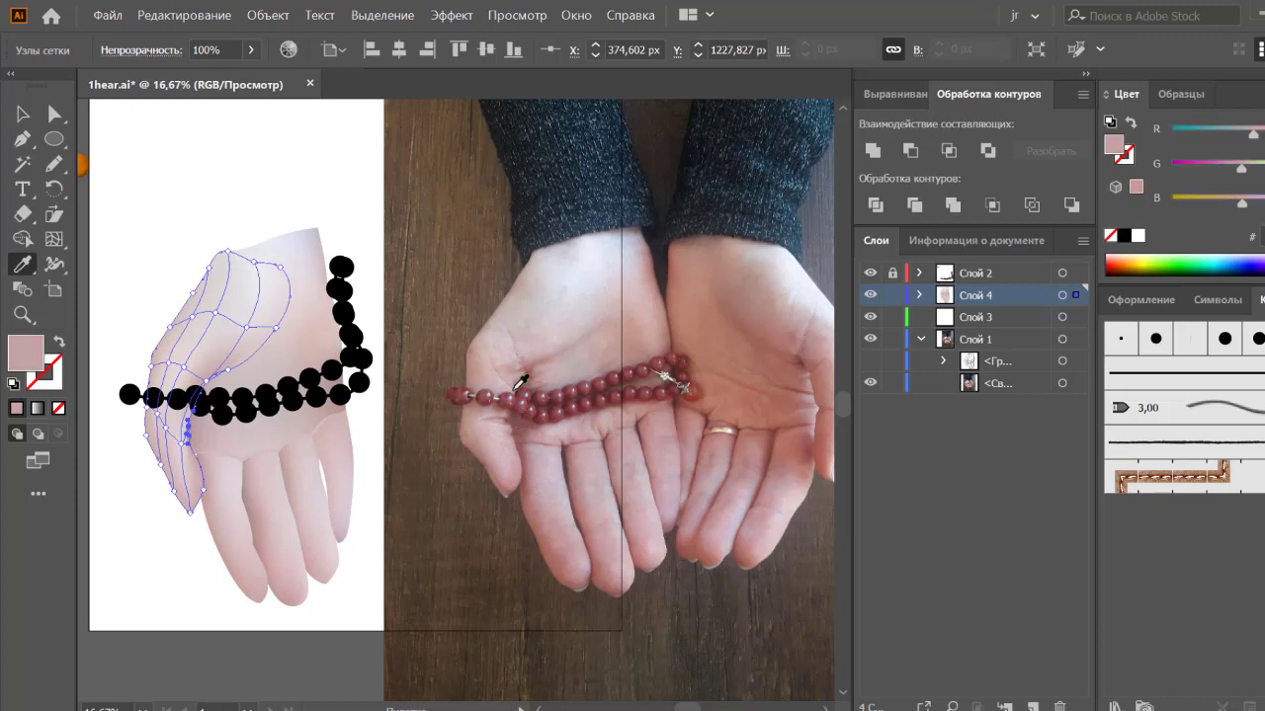
{"action": "key", "text": "a"}
{"action": "left_click", "coordinate": [198, 518]}
Step: Apply the photo's resampled skin tone to several more thumb-side mesh points
{"action": "left_click", "coordinate": [195, 458]}
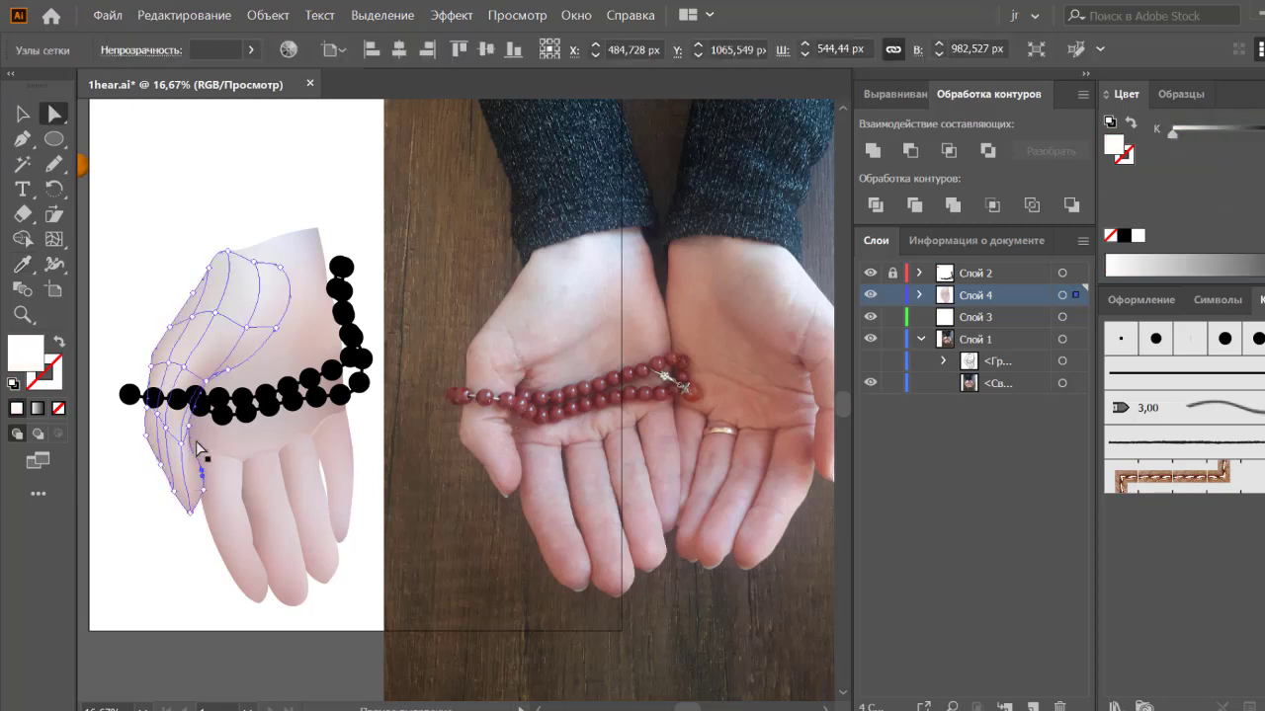
{"action": "key", "text": "i"}
{"action": "left_click", "coordinate": [485, 429]}
{"action": "key", "text": "a"}
{"action": "left_click", "coordinate": [183, 446], "text": "shift"}
{"action": "key", "text": "i"}
{"action": "left_click", "coordinate": [510, 470]}
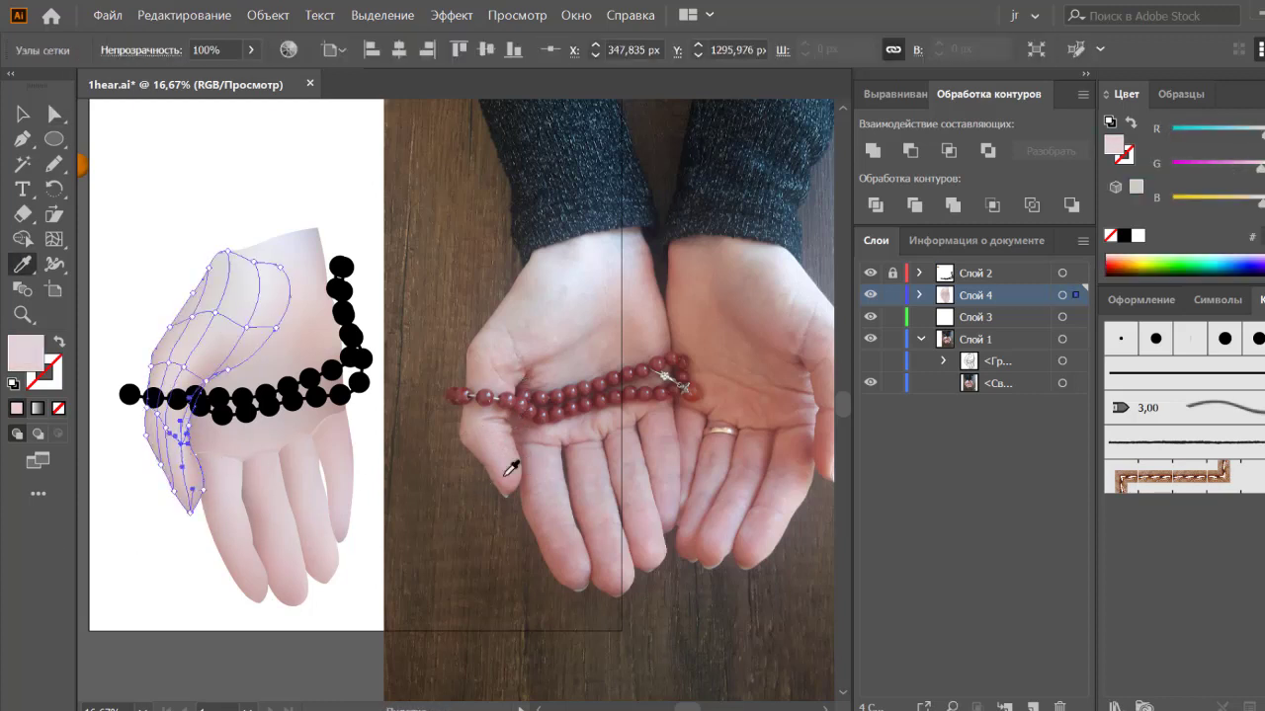
{"action": "left_click", "coordinate": [511, 452]}
{"action": "key", "text": "a"}
{"action": "left_click", "coordinate": [183, 548]}
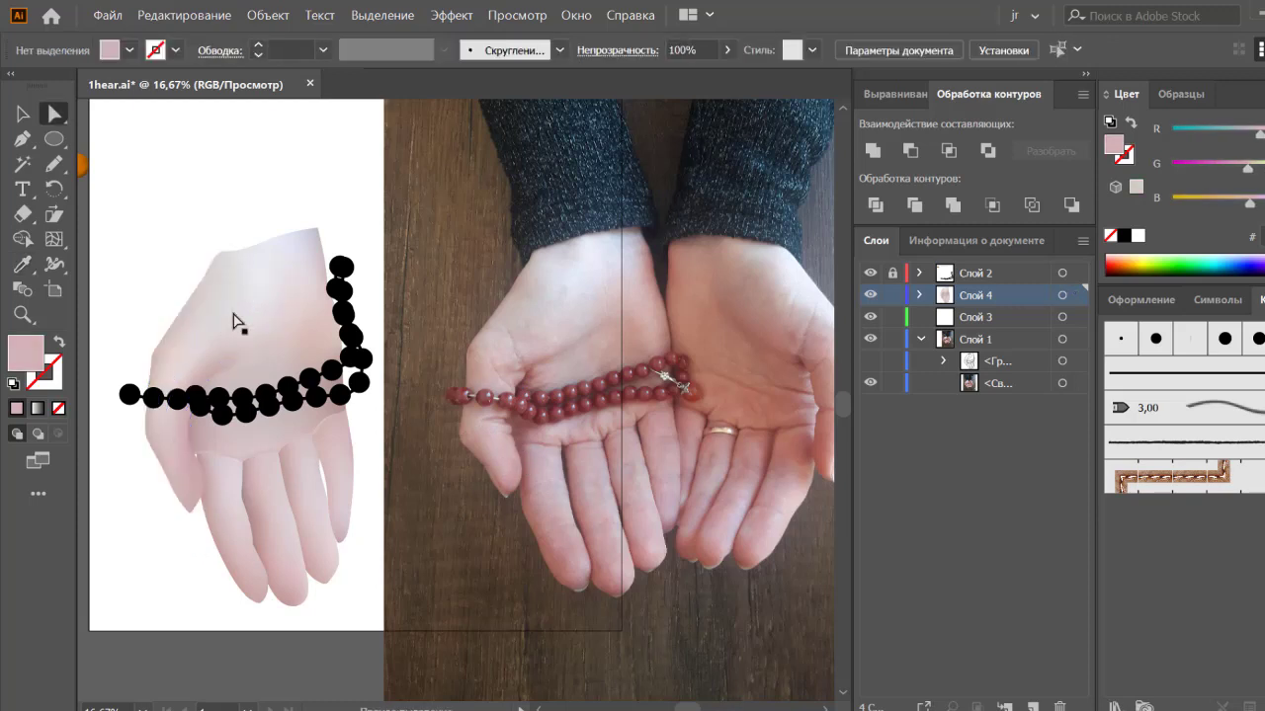
Step: Give the lower-edge thumb-side mesh points the photo's palm tone
{"action": "left_click_drag", "start_coordinate": [184, 447], "coordinate": [204, 502]}
{"action": "key", "text": "i"}
{"action": "left_click", "coordinate": [509, 456]}
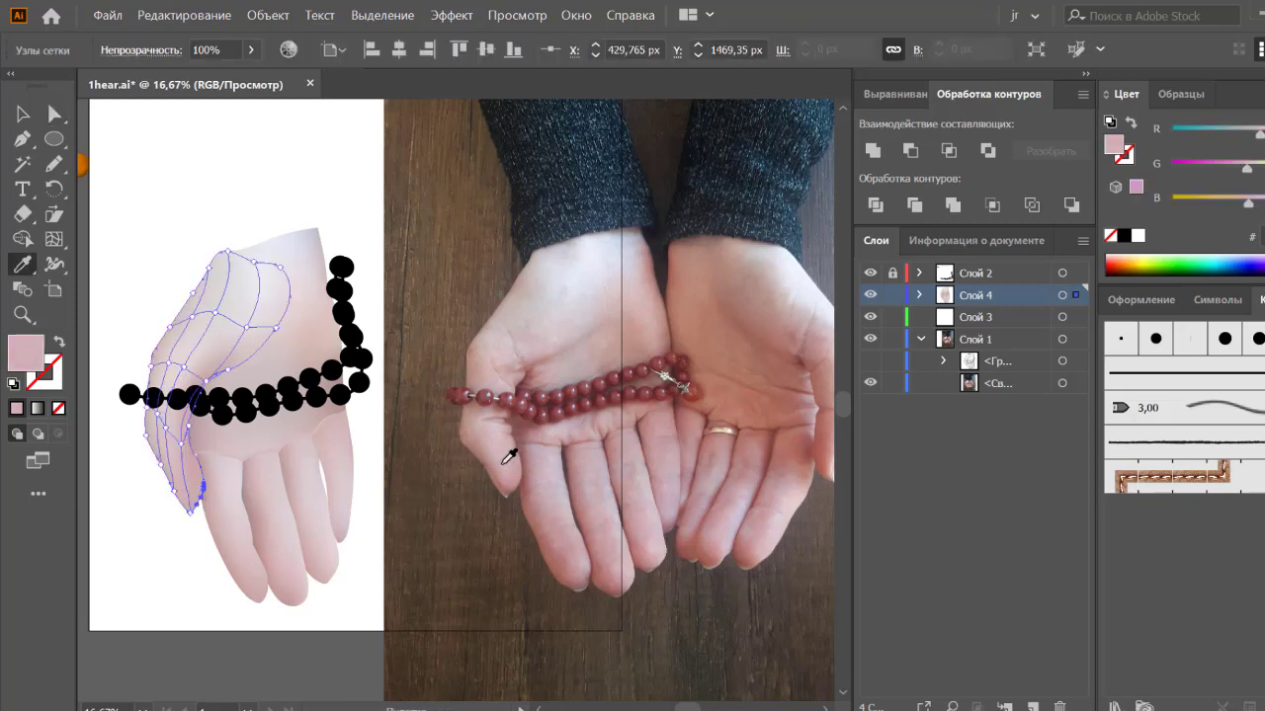
{"action": "key", "text": "a"}
Step: Recolour one last thumb-side mesh point with a sampled skin tone
{"action": "left_click", "coordinate": [179, 430]}
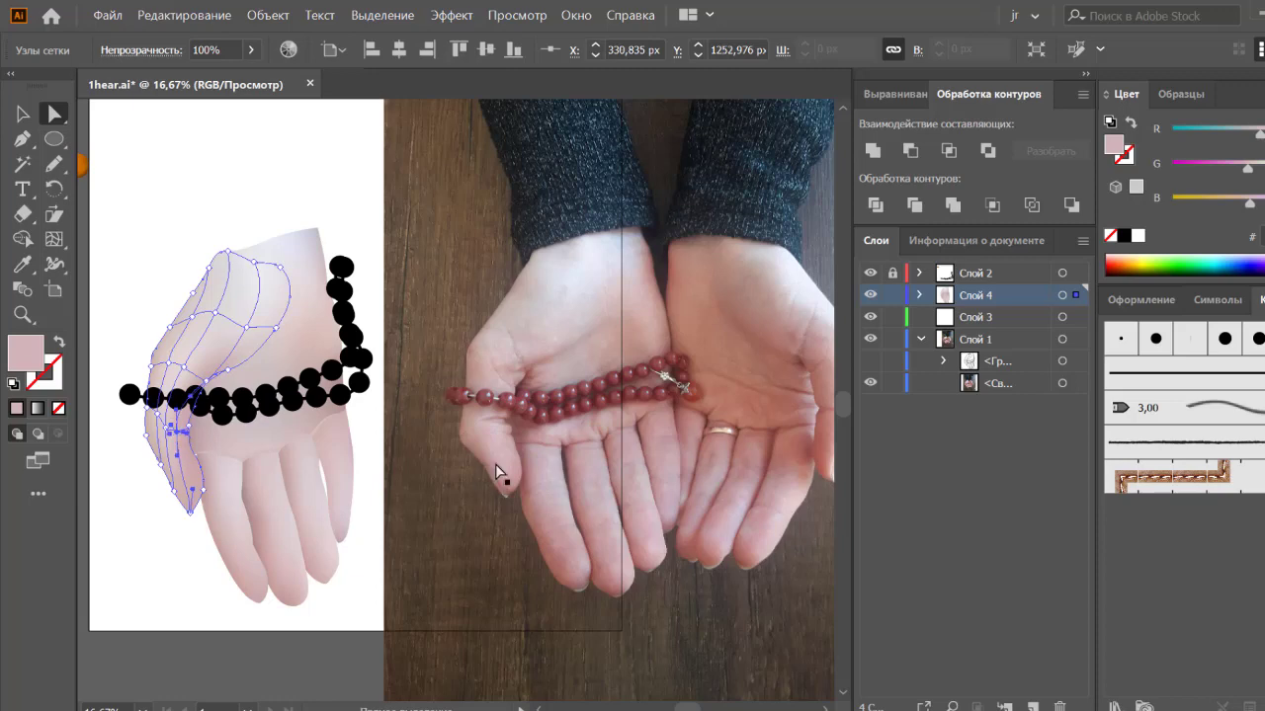
{"action": "key", "text": "i"}
{"action": "left_click", "coordinate": [491, 427]}
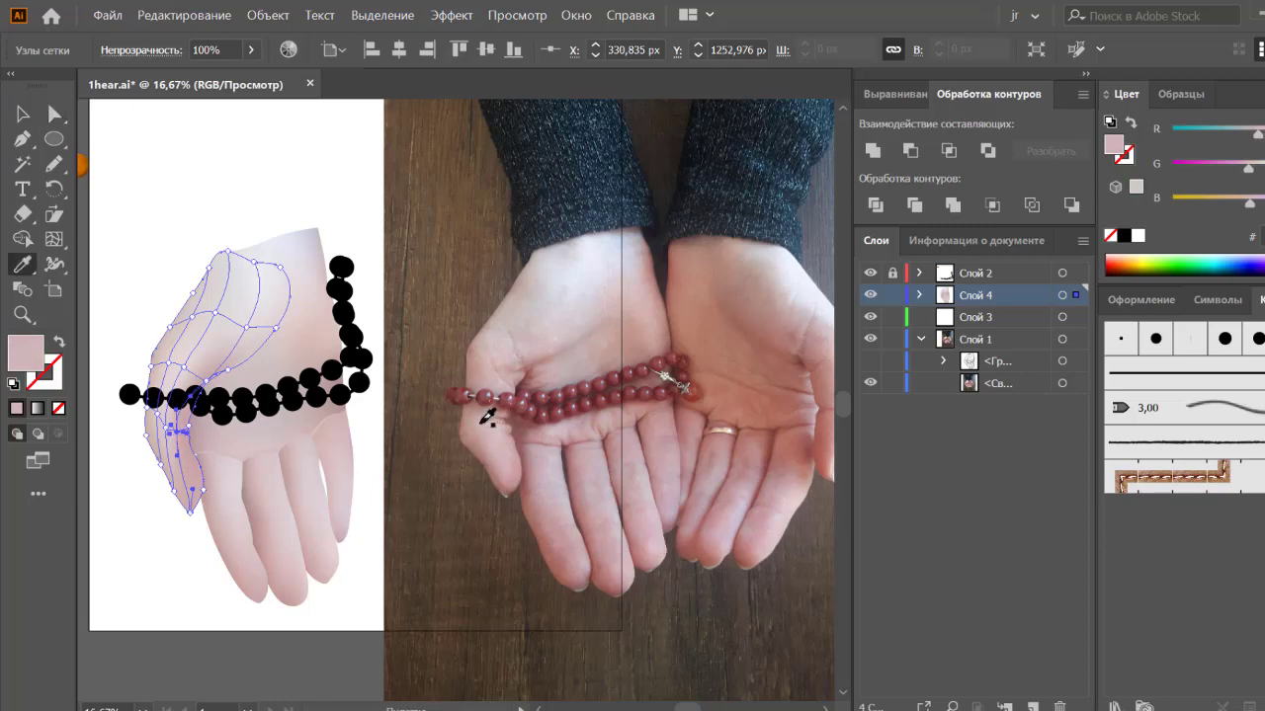
{"action": "key", "text": "a"}
{"action": "left_click", "coordinate": [173, 550]}
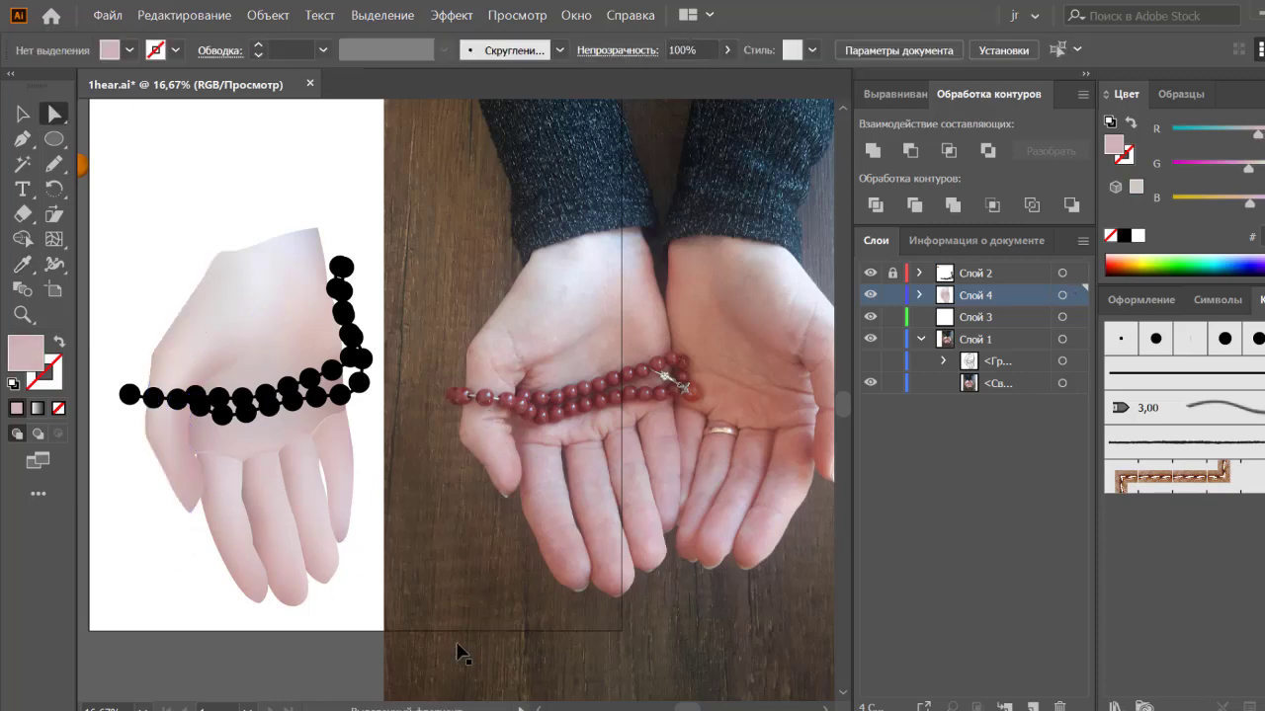
{"action": "scroll", "coordinate": [260, 658], "scroll_direction": "up", "scroll_amount": 2}
{"action": "left_click_drag", "start_coordinate": [260, 658], "coordinate": [499, 511]}
Step: Narrow the finger mesh from 265.9 px to about 207 px and tilt it slightly counter-clockwise
{"action": "left_click", "coordinate": [310, 592]}
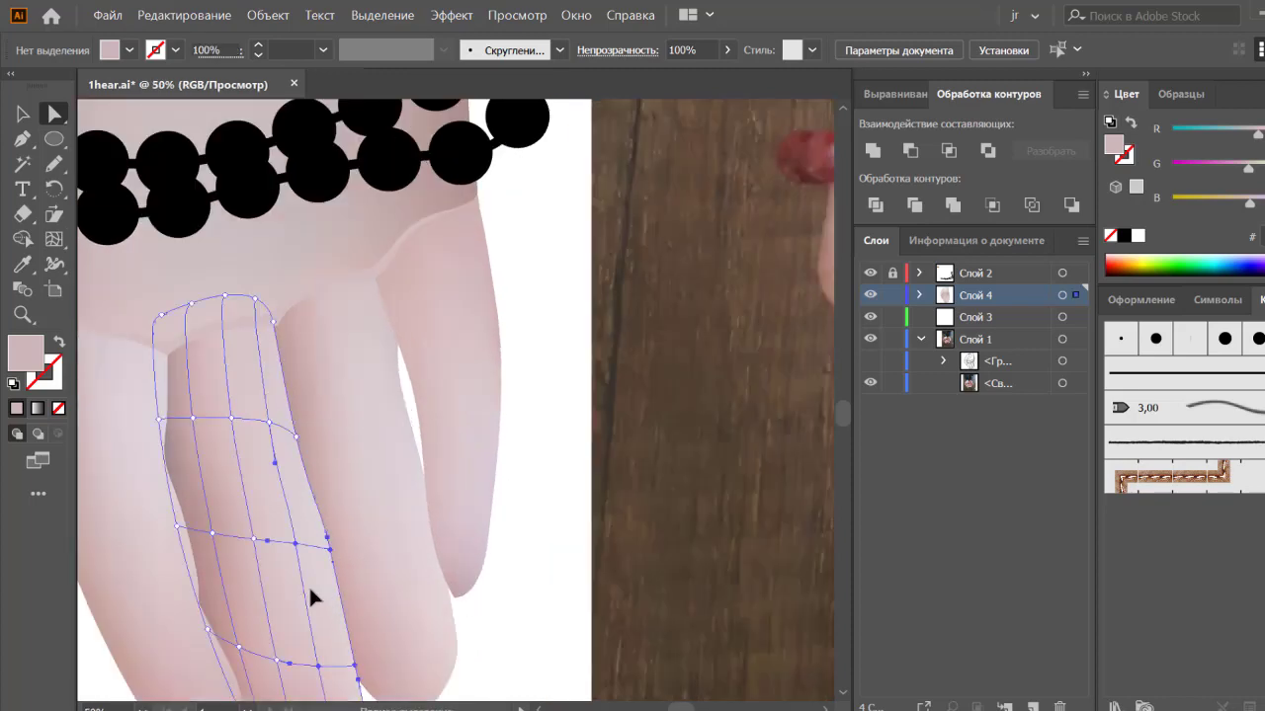
{"action": "scroll", "coordinate": [395, 582], "scroll_direction": "up", "scroll_amount": 2}
{"action": "key", "text": "v"}
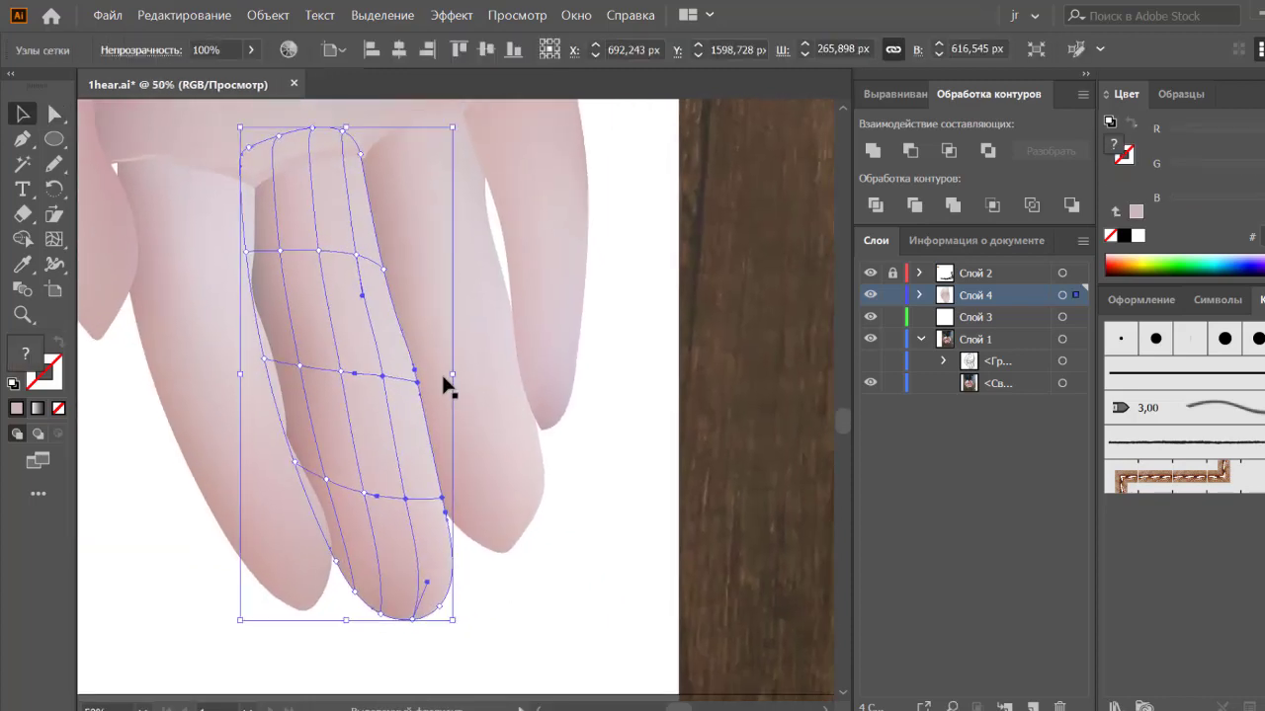
{"action": "left_click_drag", "start_coordinate": [450, 377], "coordinate": [438, 376]}
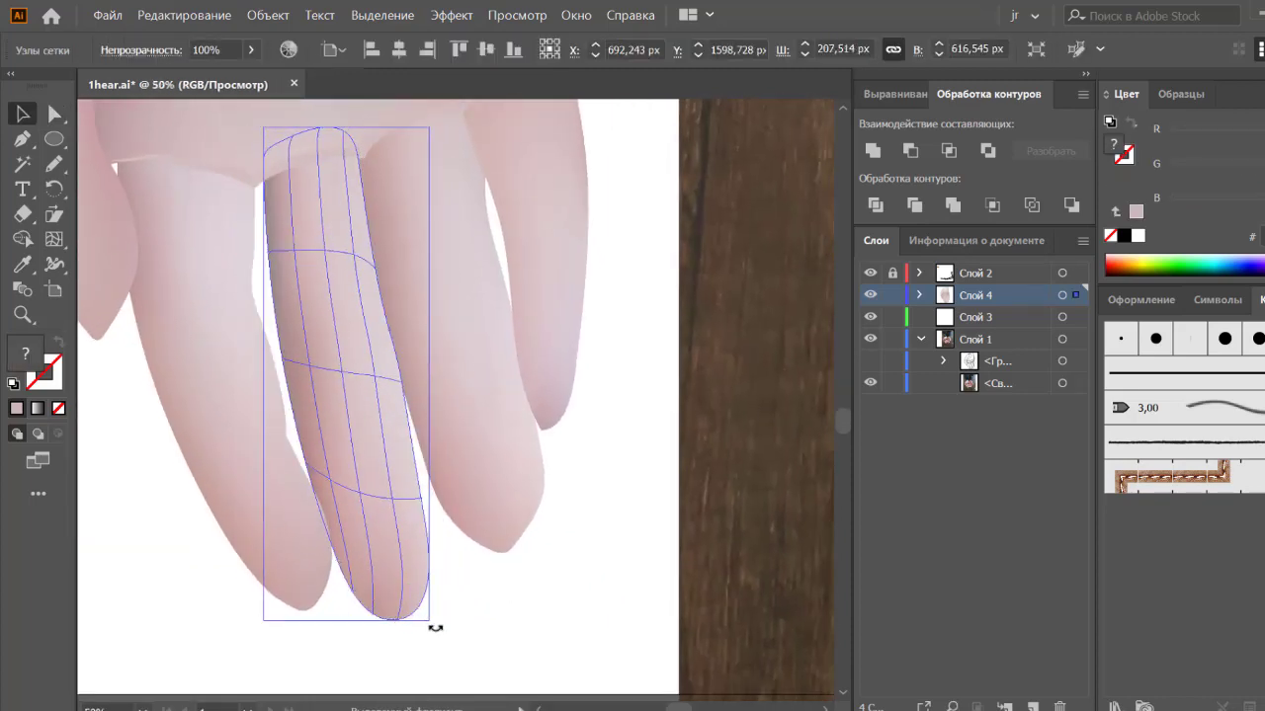
{"action": "left_click_drag", "start_coordinate": [435, 626], "coordinate": [510, 618]}
{"action": "left_click", "coordinate": [510, 617]}
{"action": "scroll", "coordinate": [514, 632], "scroll_direction": "down", "scroll_amount": 2}
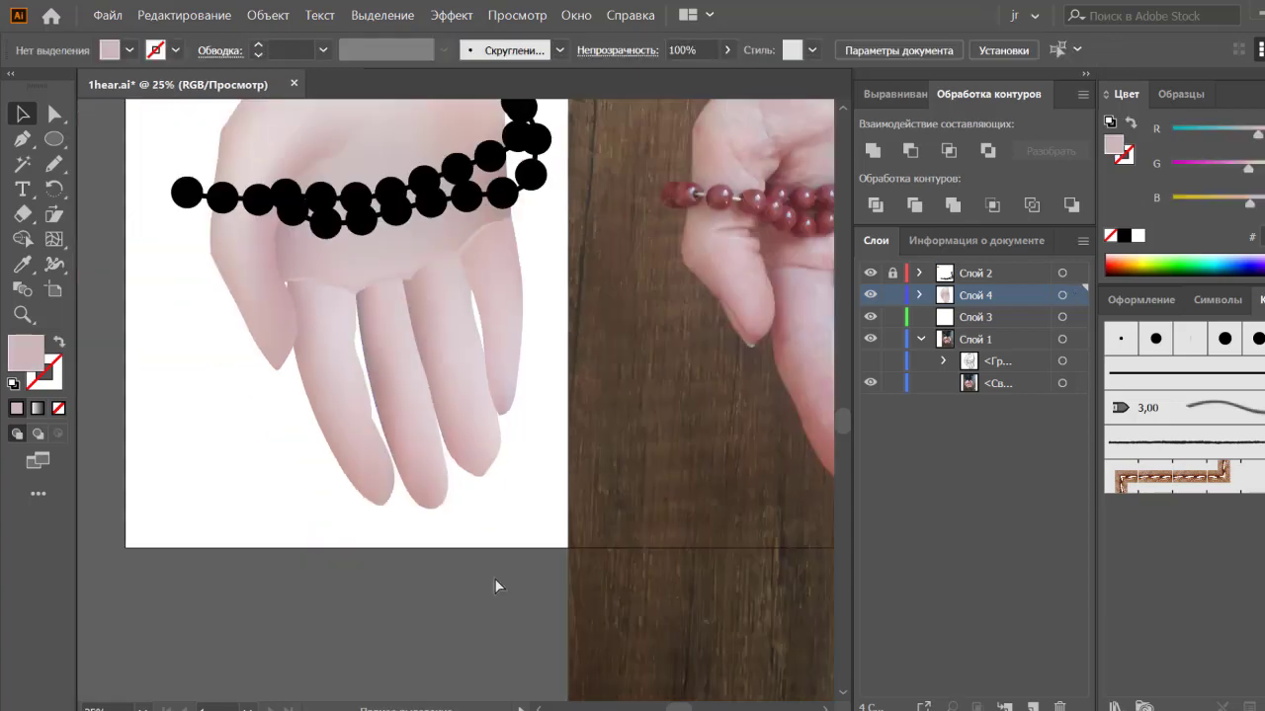
{"action": "scroll", "coordinate": [496, 585], "scroll_direction": "down", "scroll_amount": 2}
{"action": "scroll", "coordinate": [503, 583], "scroll_direction": "up", "scroll_amount": 1}
{"action": "scroll", "coordinate": [514, 573], "scroll_direction": "up", "scroll_amount": 2}
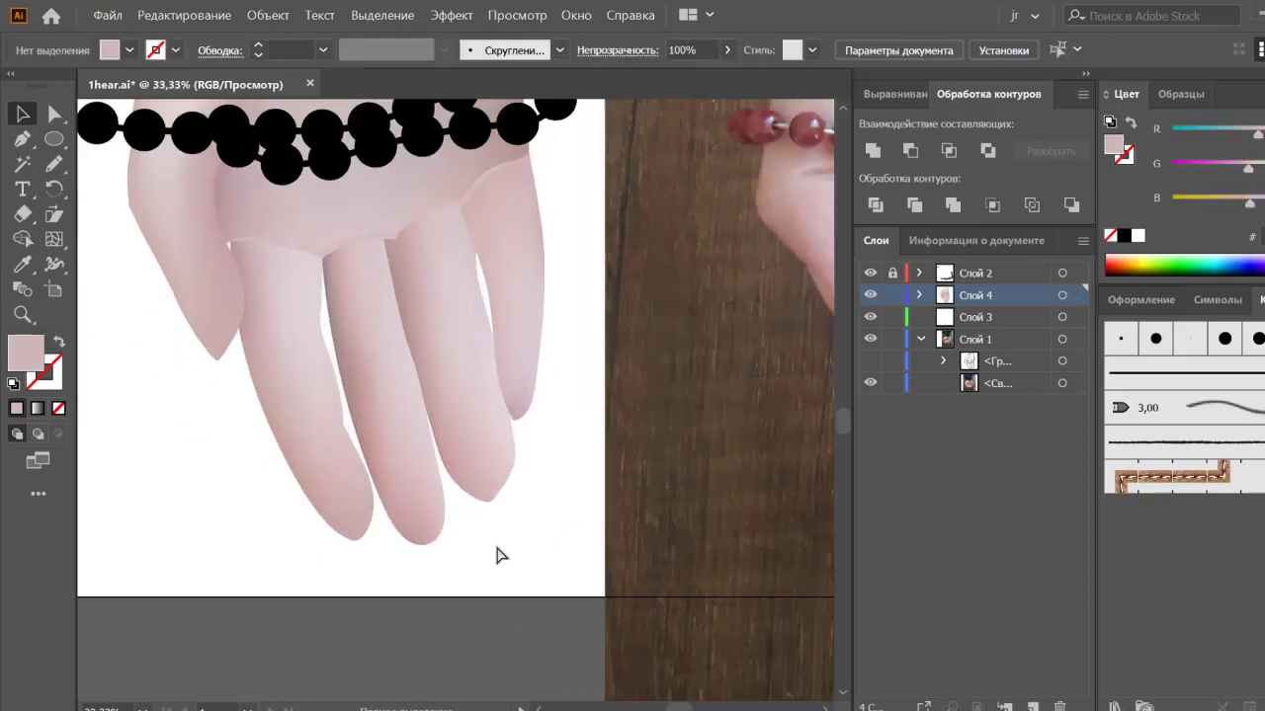
Step: Give the middle finger mesh a vertical Панцирь вверх Arc warp at 15% bend, then expand its appearance
{"action": "double_click", "coordinate": [409, 489]}
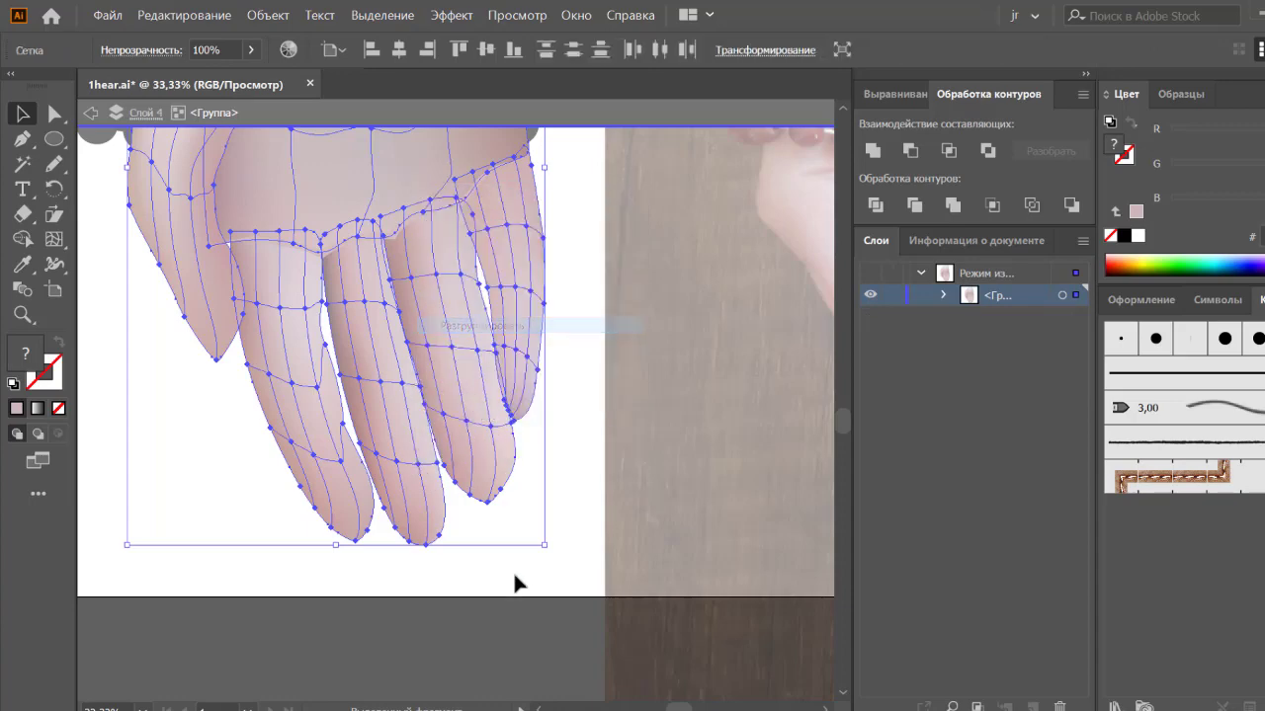
{"action": "left_click", "coordinate": [395, 464]}
{"action": "left_click", "coordinate": [451, 14]}
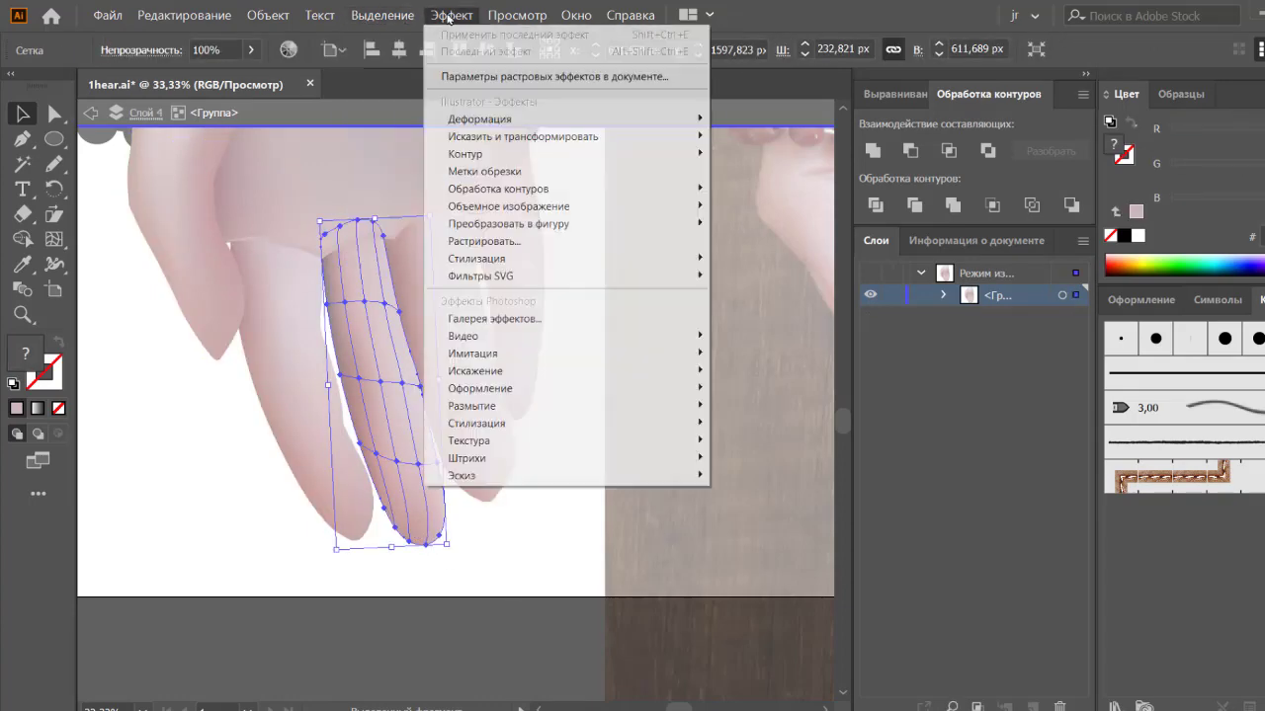
{"action": "left_click", "coordinate": [756, 167]}
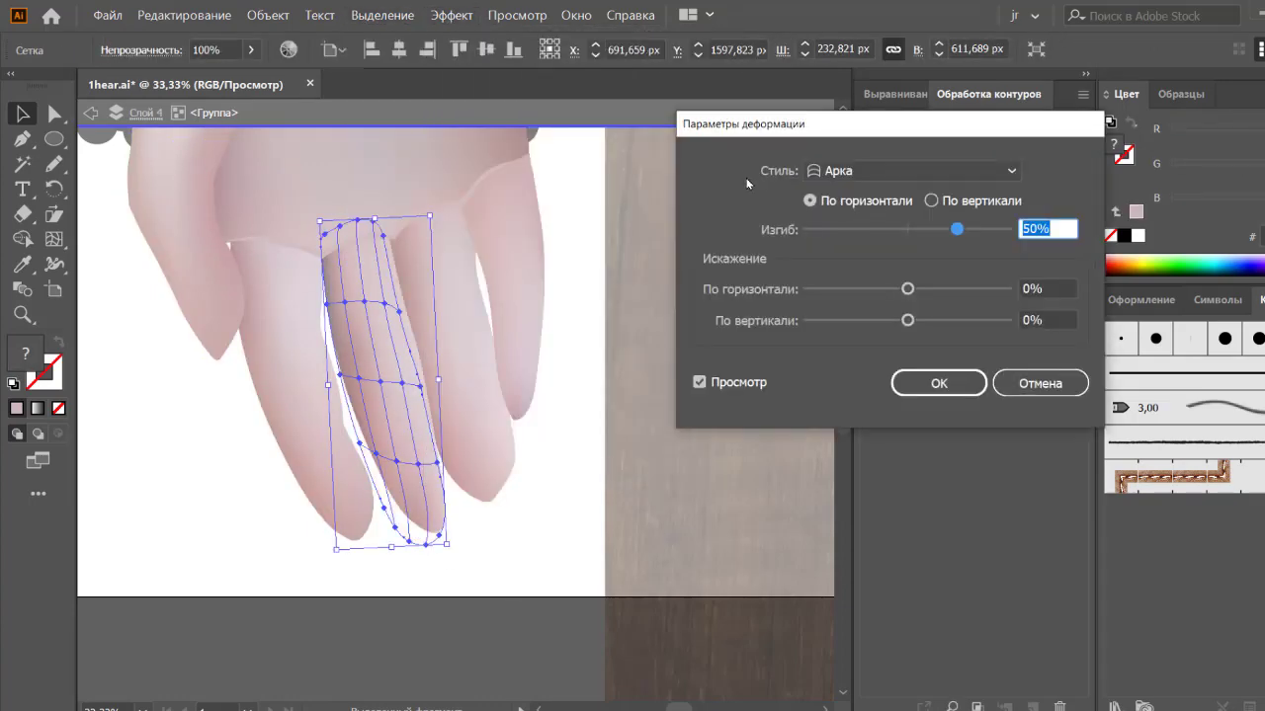
{"action": "left_click", "coordinate": [859, 202]}
{"action": "left_click", "coordinate": [879, 170]}
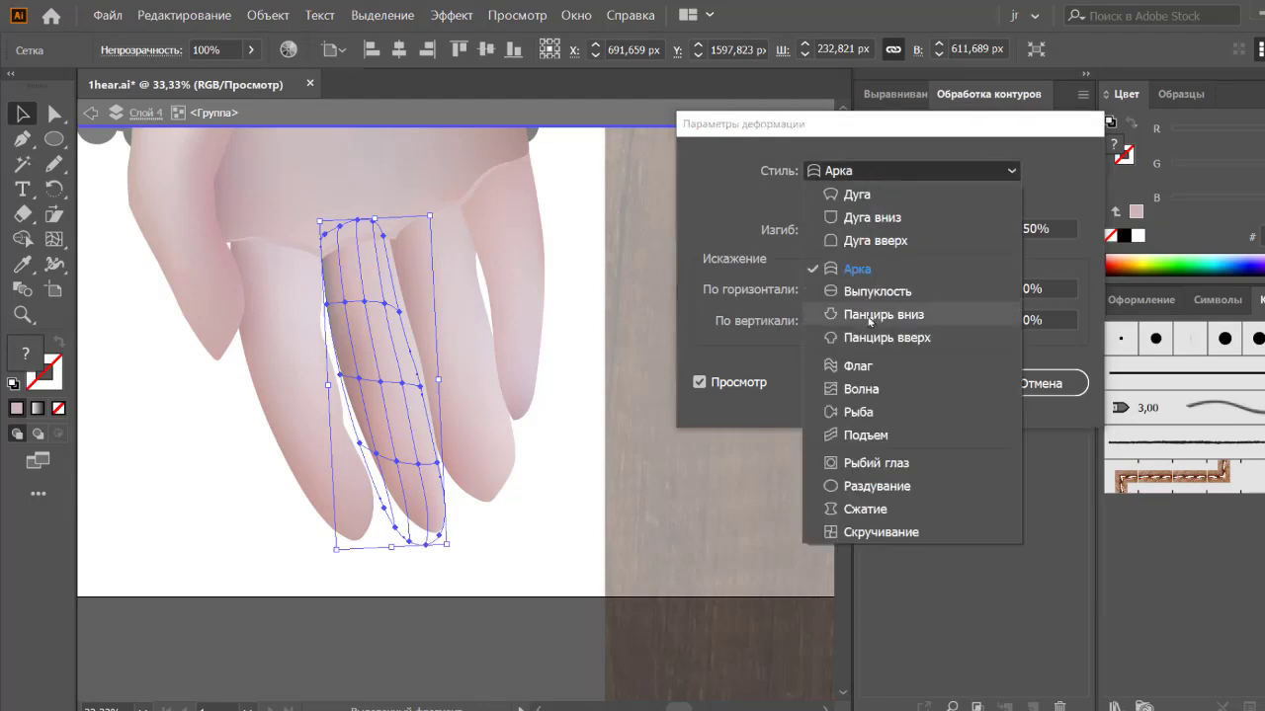
{"action": "left_click", "coordinate": [882, 328]}
{"action": "left_click", "coordinate": [909, 229]}
{"action": "left_click", "coordinate": [931, 200]}
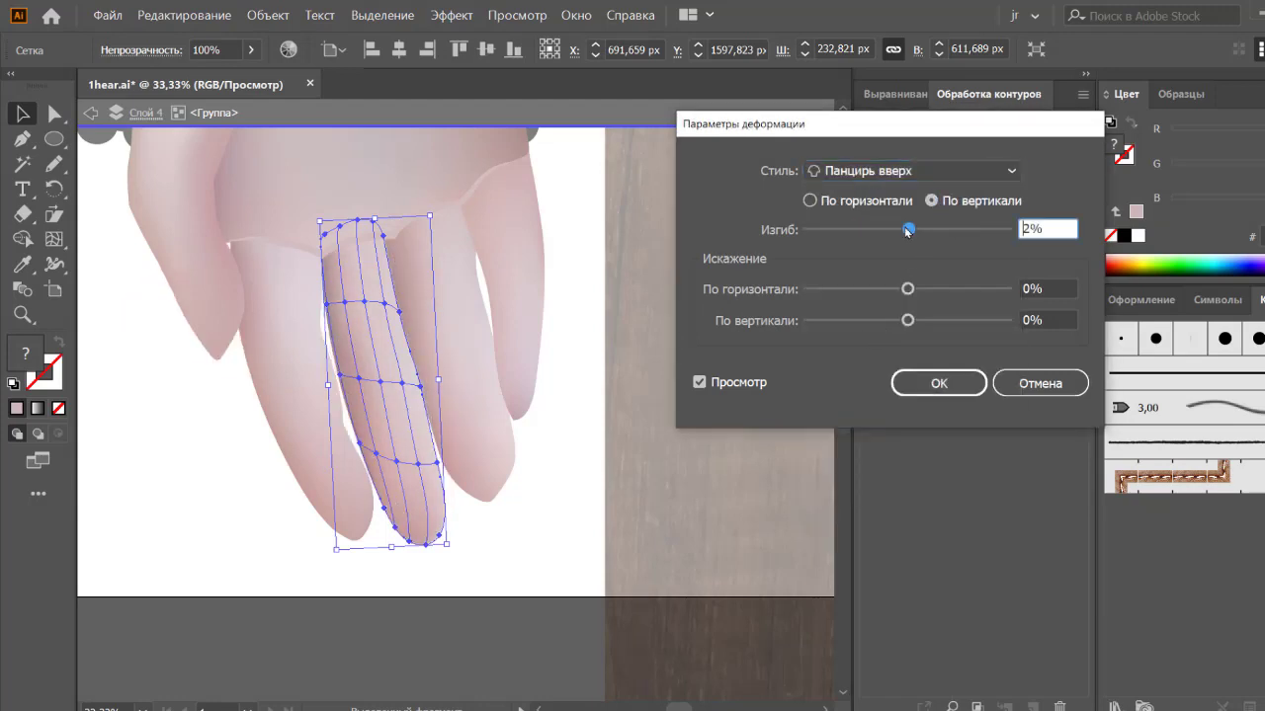
{"action": "left_click_drag", "start_coordinate": [908, 229], "coordinate": [922, 229]}
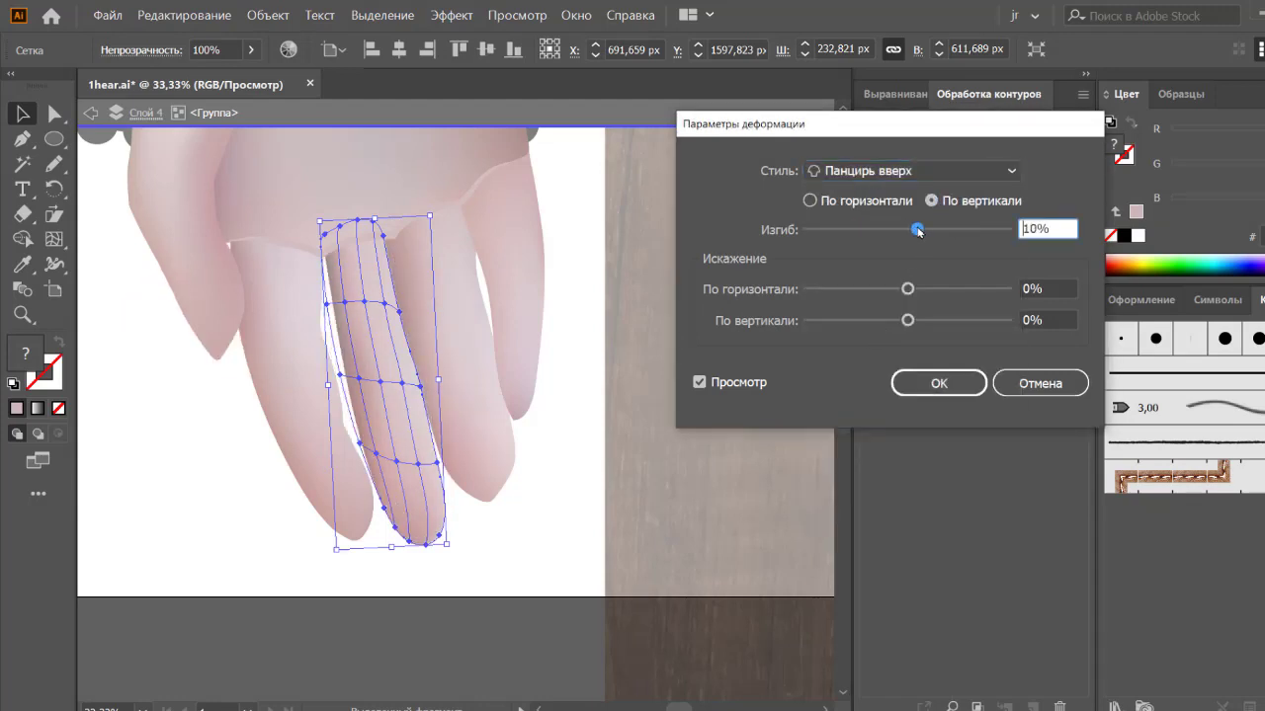
{"action": "left_click", "coordinate": [938, 383]}
{"action": "left_click", "coordinate": [267, 14]}
{"action": "left_click", "coordinate": [333, 212]}
Step: Select the finger mesh's right-edge and bottom-right points with Direct Selection
{"action": "key", "text": "a"}
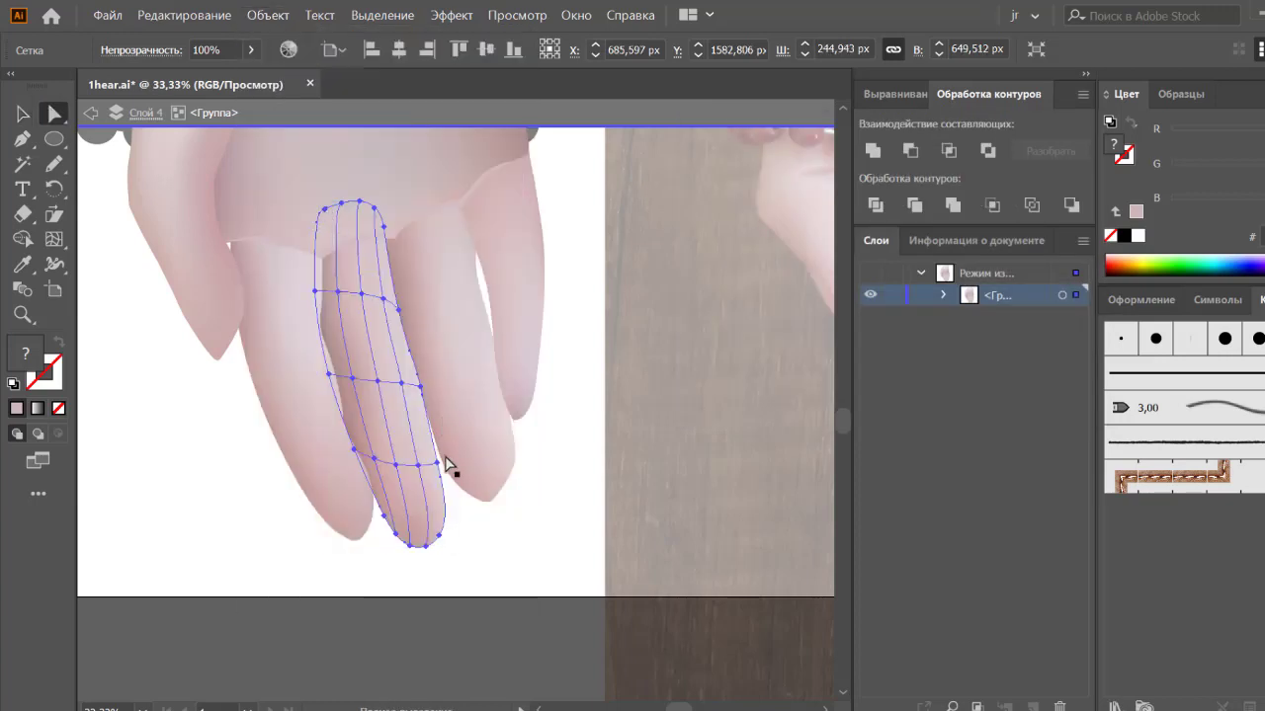
{"action": "left_click", "coordinate": [437, 463]}
{"action": "left_click", "coordinate": [435, 458]}
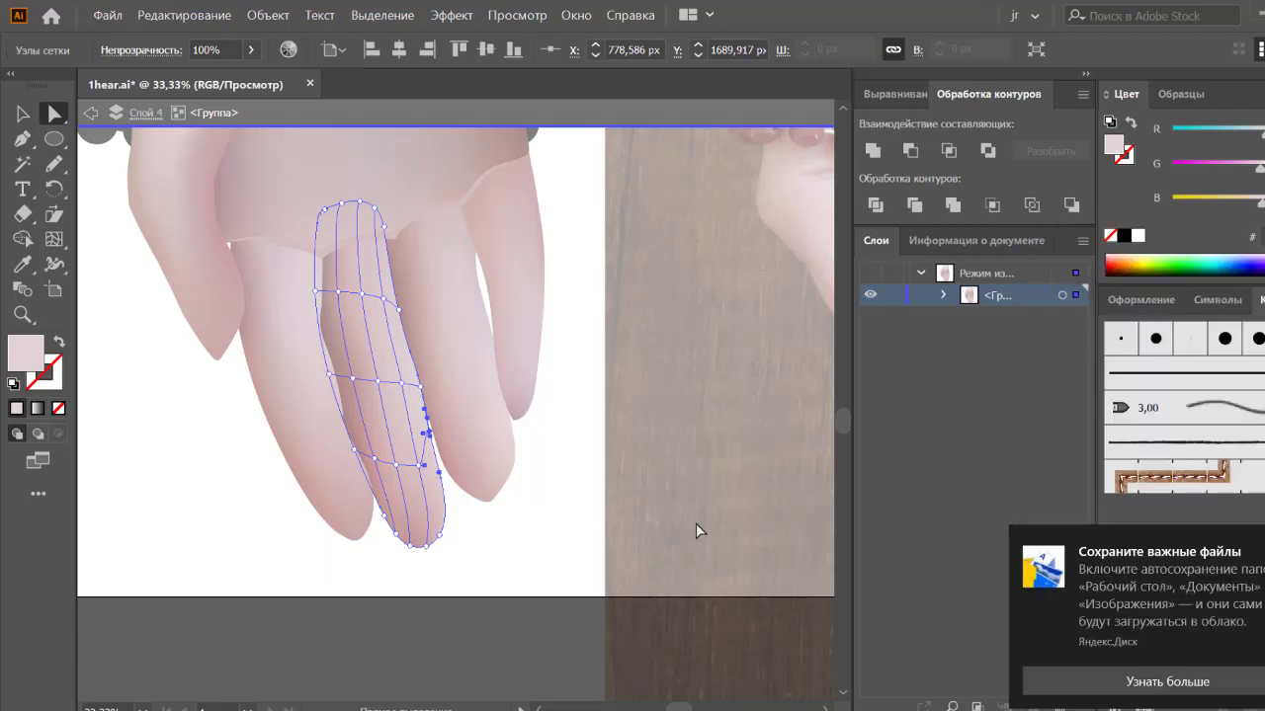
{"action": "left_click", "coordinate": [445, 522]}
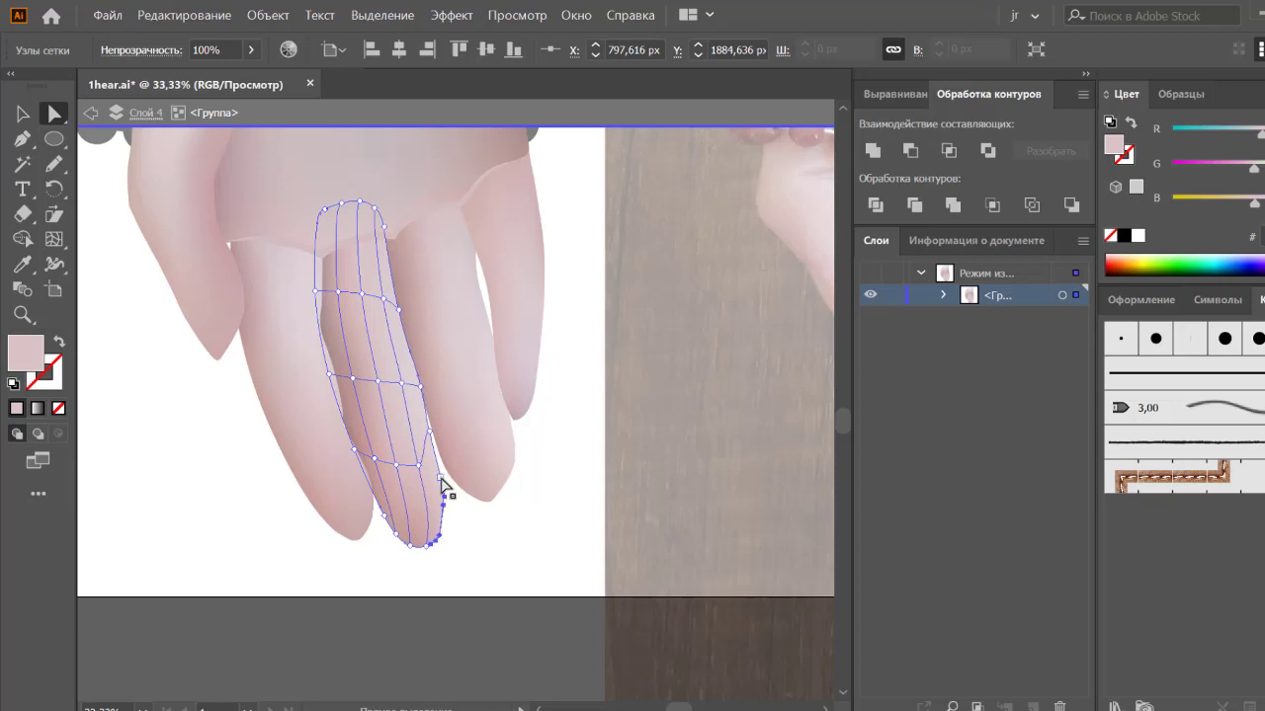
{"action": "left_click", "coordinate": [446, 487]}
Step: Pull a right-edge mesh point's curve handle upward to reshape the finger edge
{"action": "key", "text": "ctrl+plus"}
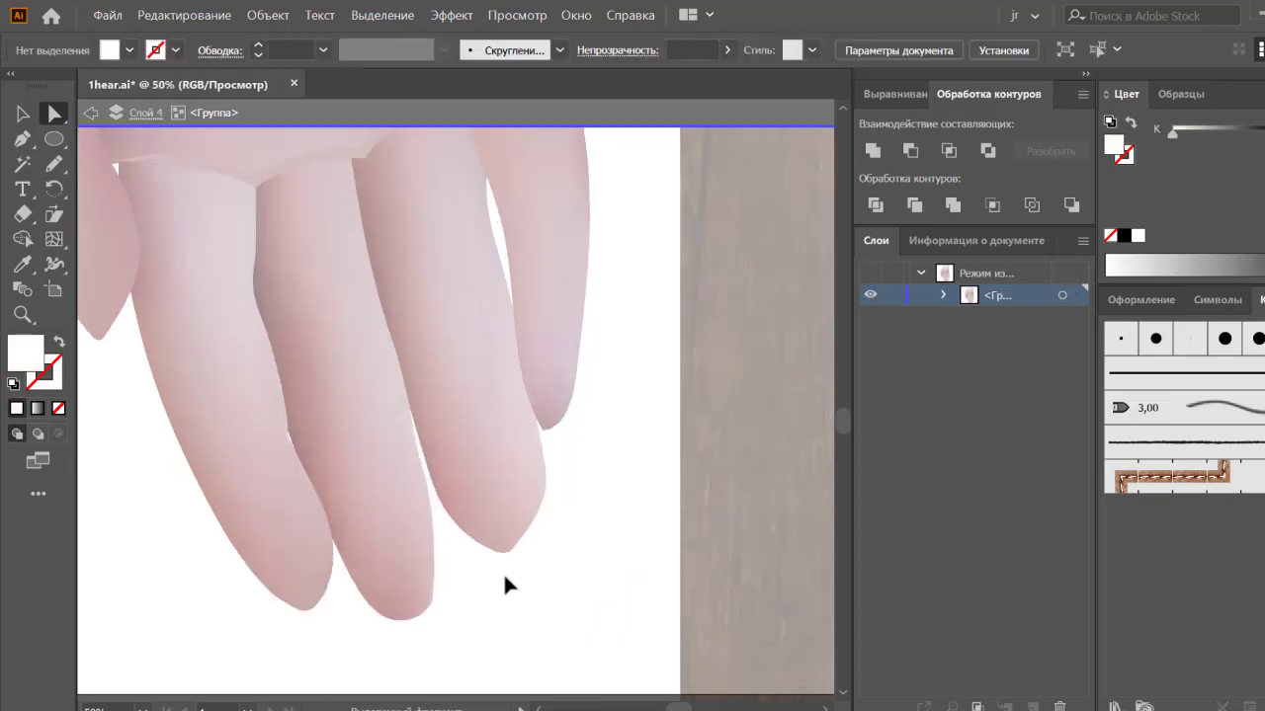
{"action": "left_click", "coordinate": [395, 501]}
{"action": "left_click", "coordinate": [372, 266]}
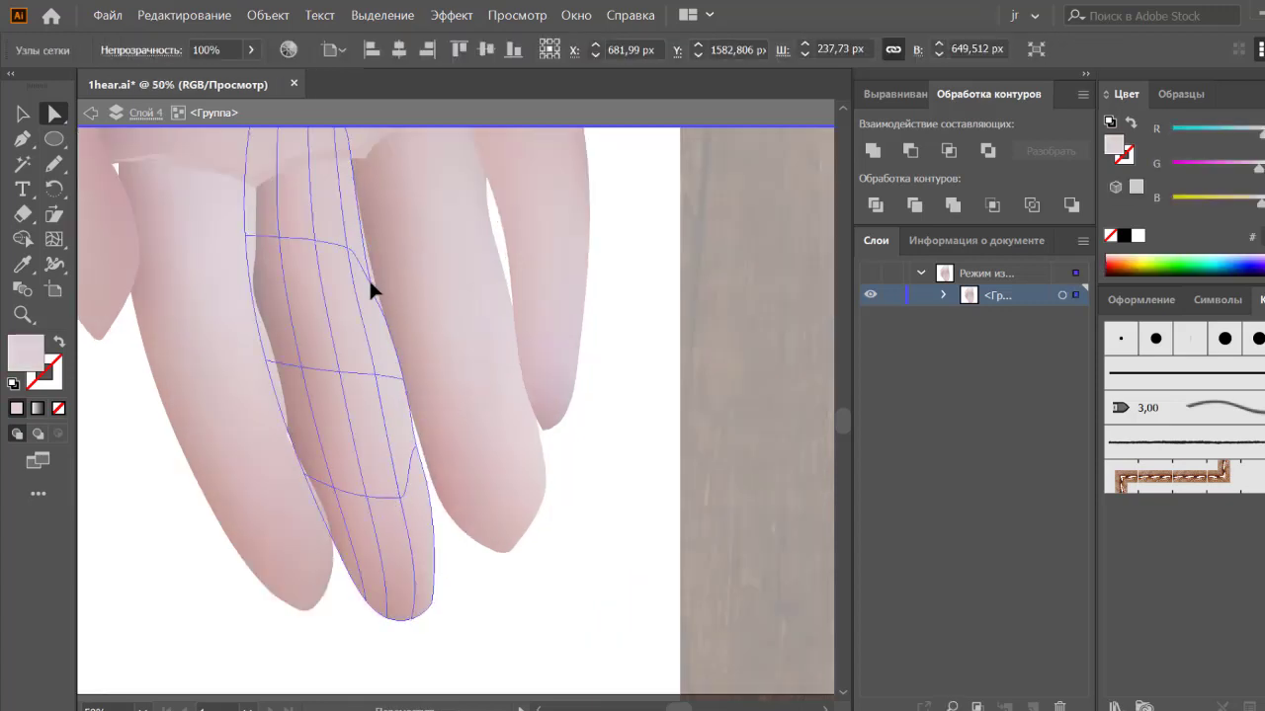
{"action": "left_click", "coordinate": [396, 393]}
{"action": "left_click_drag", "start_coordinate": [402, 368], "coordinate": [391, 341]}
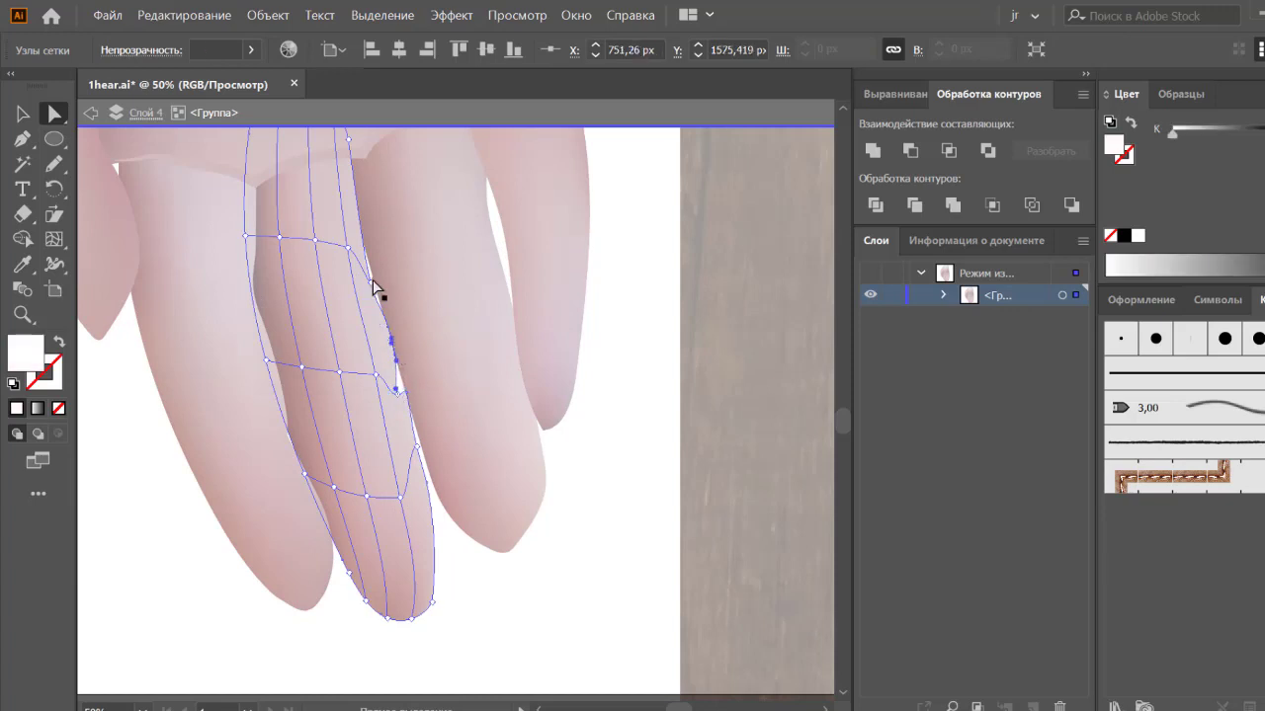
Step: Lock the hand group's third sublayer in the Layers panel
{"action": "left_click", "coordinate": [350, 181]}
{"action": "left_click", "coordinate": [349, 152]}
{"action": "left_click", "coordinate": [350, 180]}
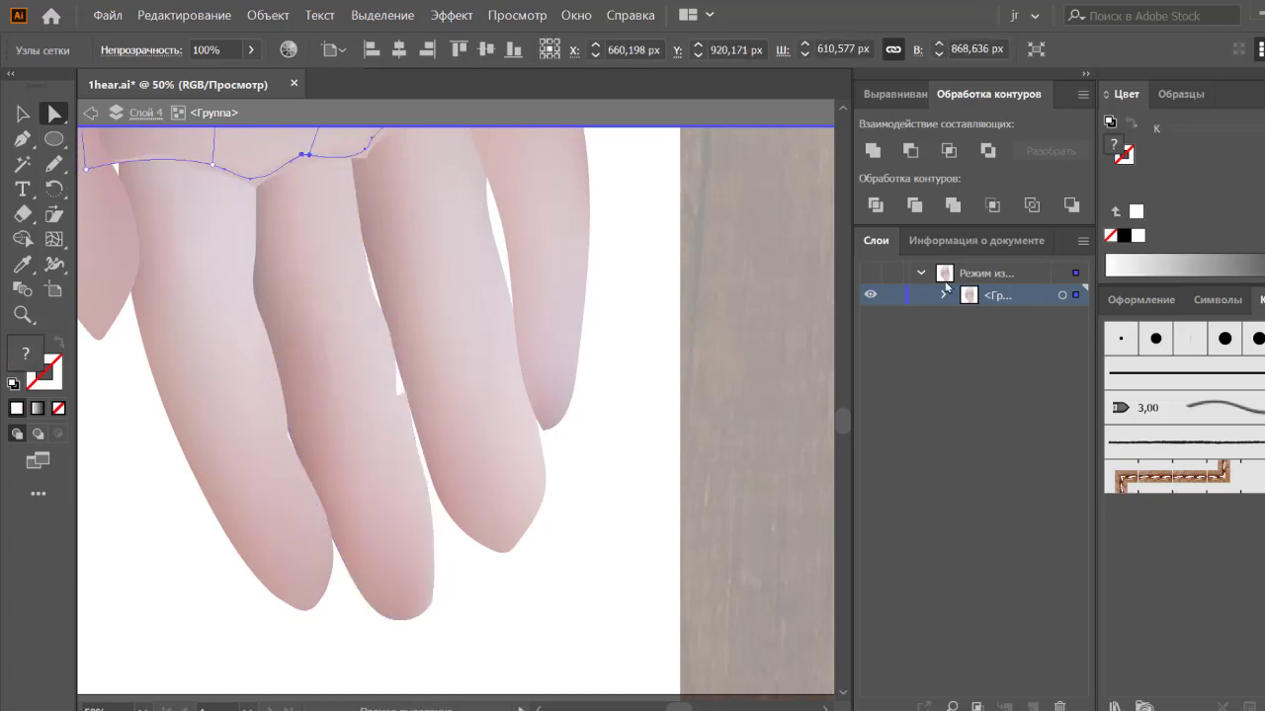
{"action": "left_click", "coordinate": [942, 294]}
{"action": "left_click", "coordinate": [892, 361]}
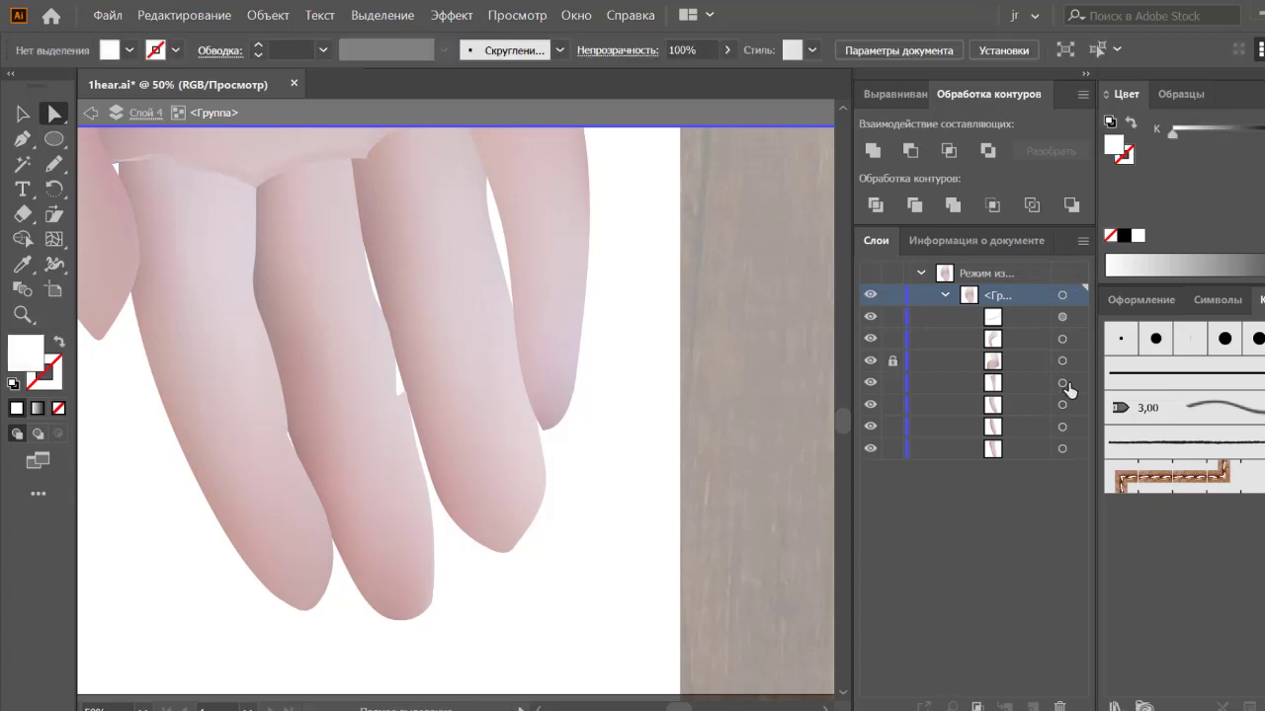
Step: Drag a middle-finger edge point down and right to reshape its contour
{"action": "left_click", "coordinate": [1062, 338]}
{"action": "left_click", "coordinate": [1062, 316]}
{"action": "left_click", "coordinate": [1062, 404]}
{"action": "left_click", "coordinate": [1062, 425]}
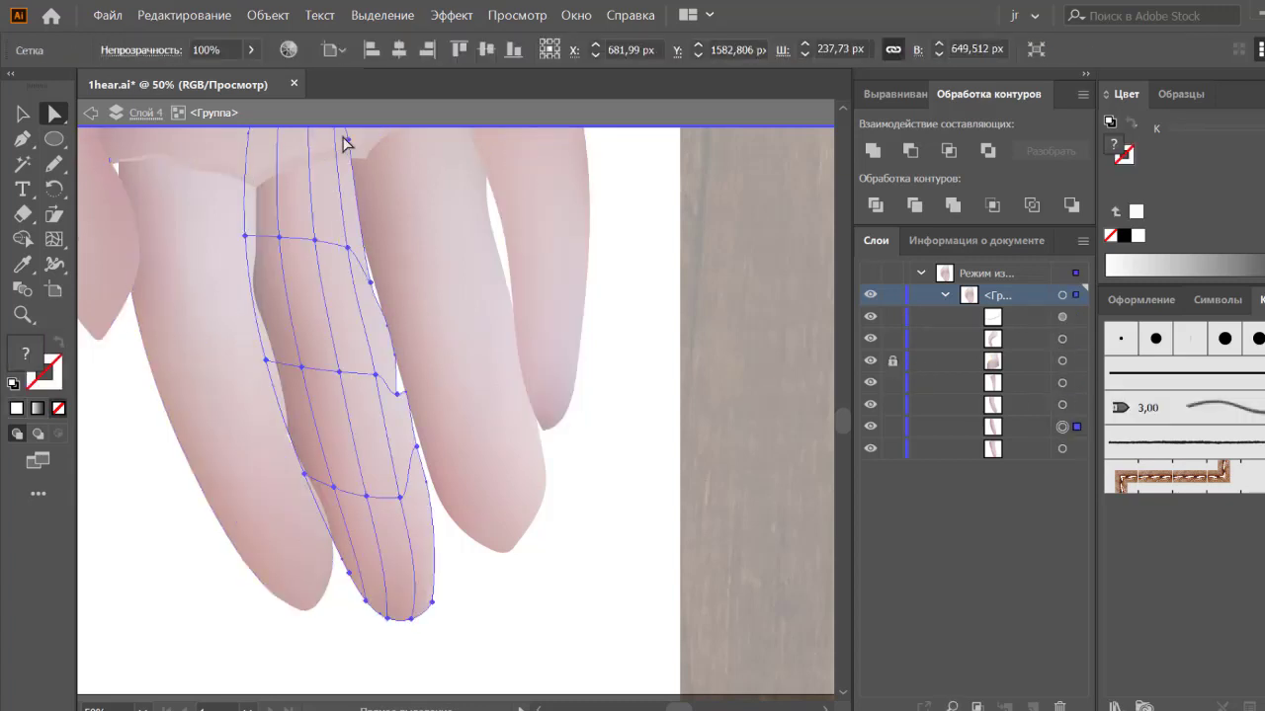
{"action": "left_click", "coordinate": [358, 145]}
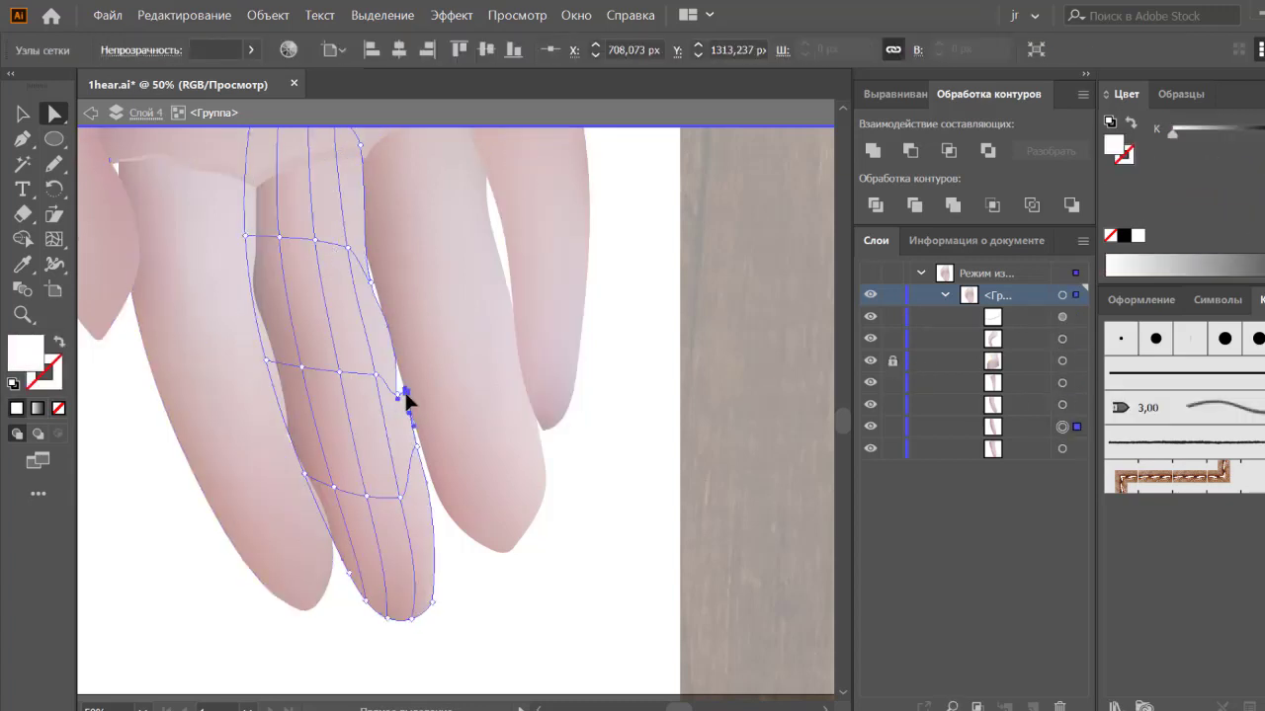
{"action": "left_click_drag", "start_coordinate": [405, 407], "coordinate": [419, 466]}
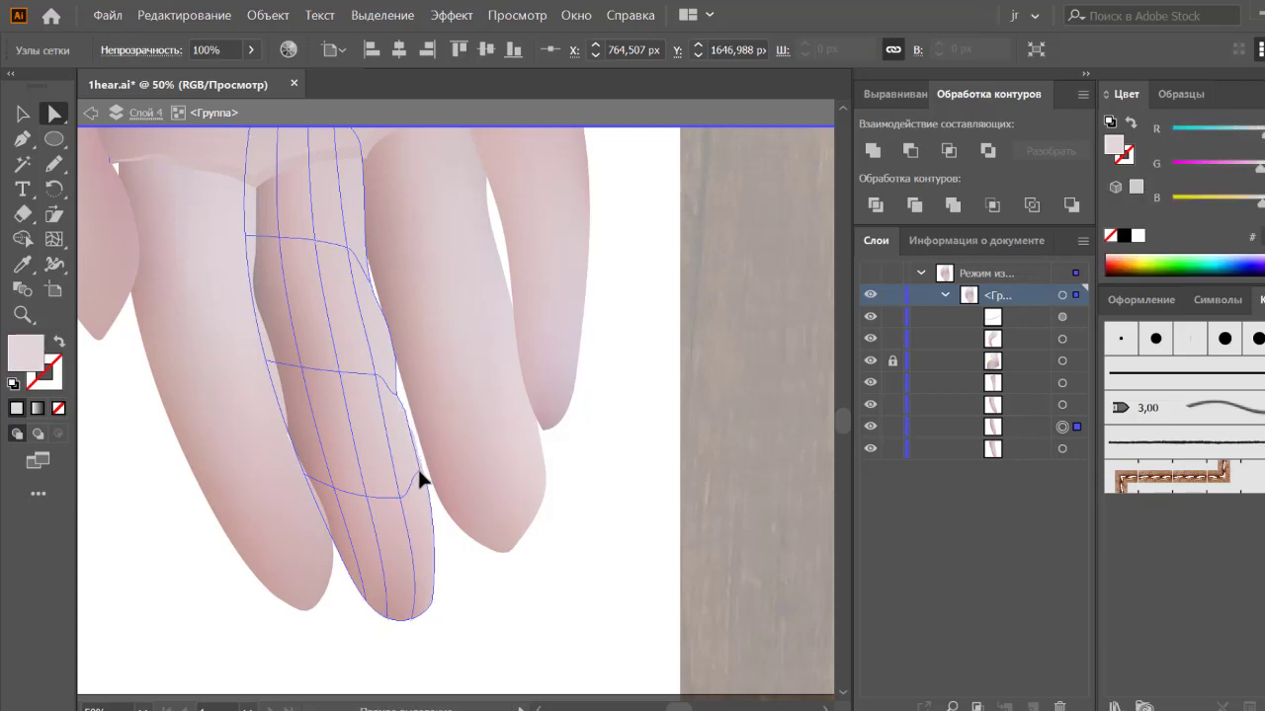
{"action": "left_click", "coordinate": [419, 475]}
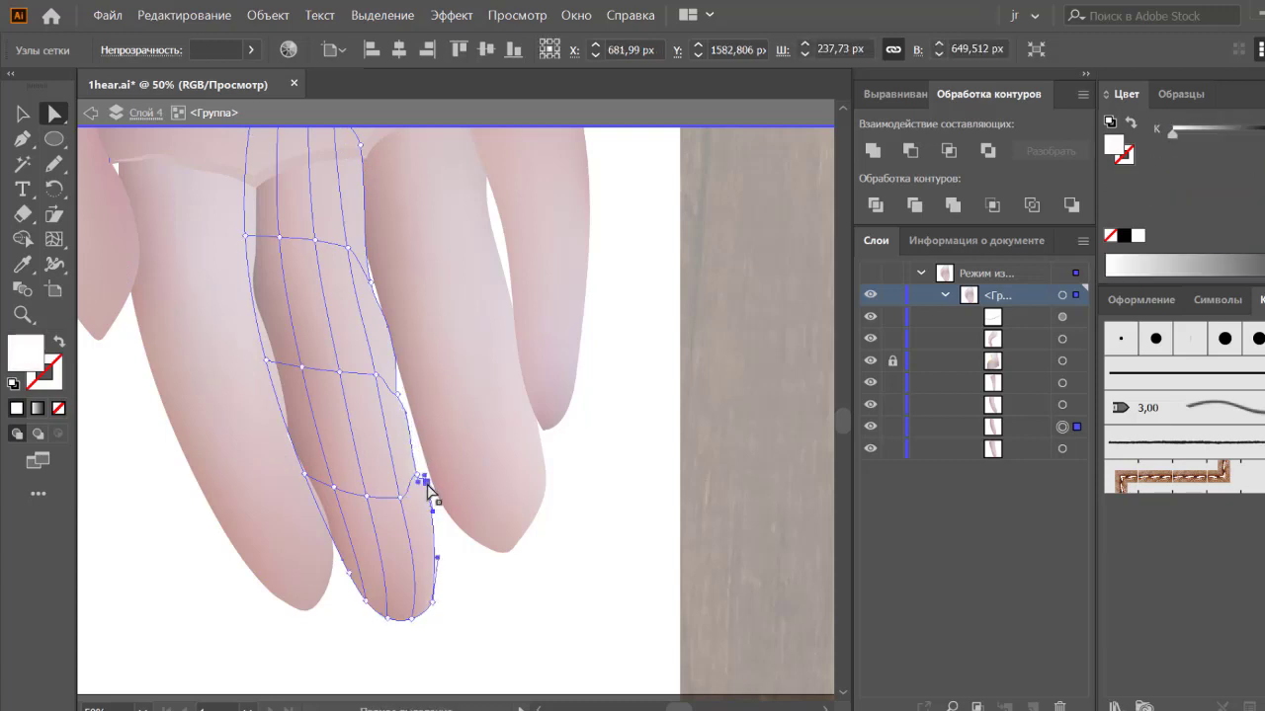
Step: Inspect the fingertips up close, then deselect and zoom out to the whole hand
{"action": "key", "text": "ctrl+1"}
{"action": "left_click", "coordinate": [531, 593]}
{"action": "left_click_drag", "start_coordinate": [596, 669], "coordinate": [584, 604]}
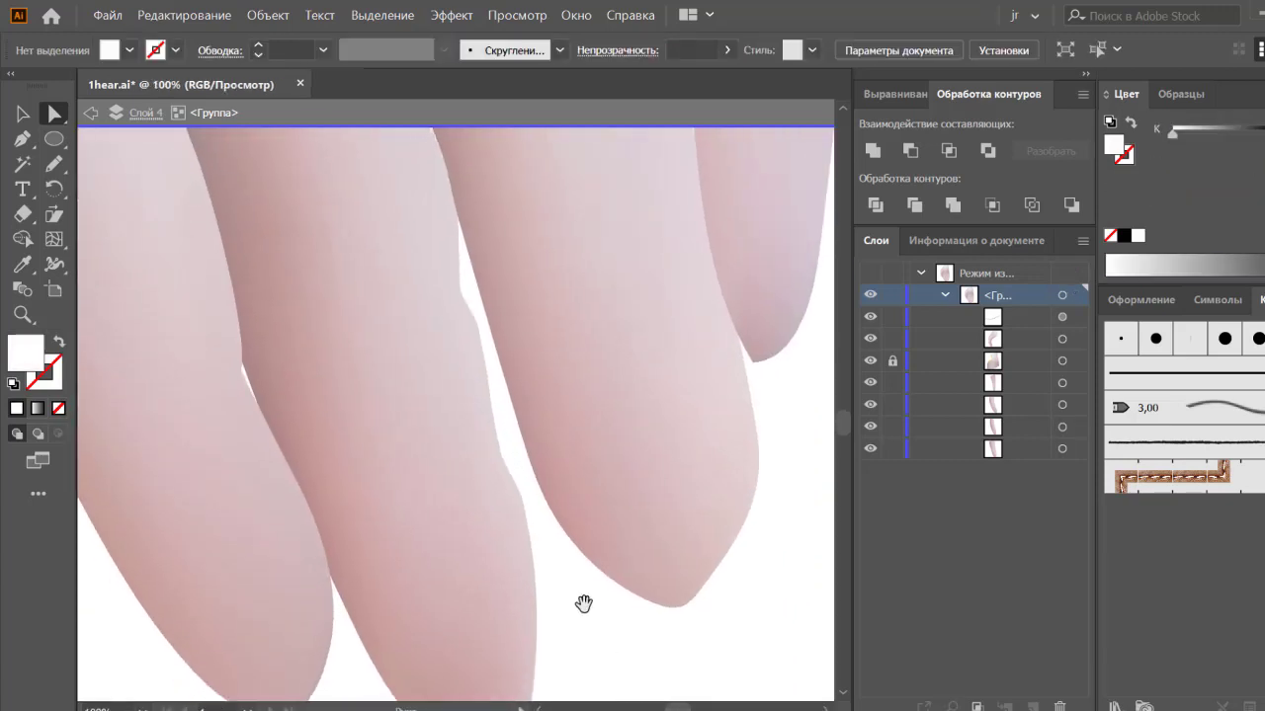
{"action": "left_click", "coordinate": [497, 461]}
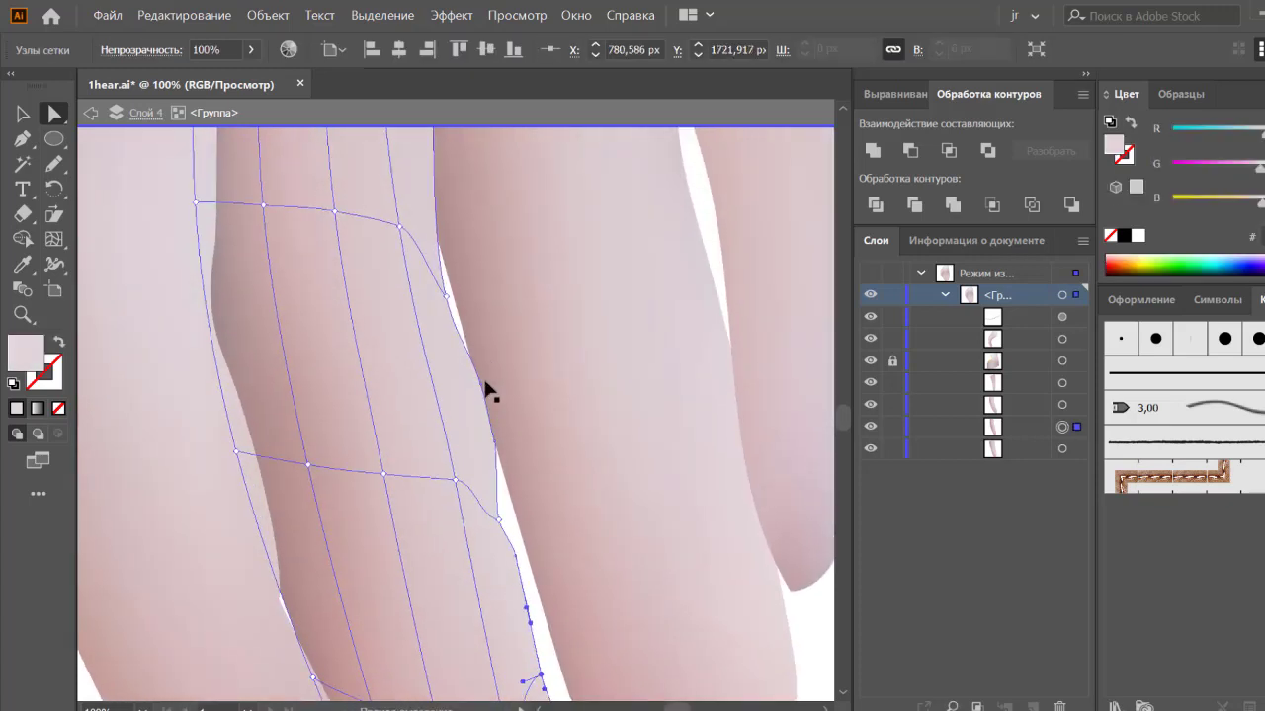
{"action": "key", "text": "ctrl+shift+a"}
{"action": "key", "text": "ctrl+0"}
Step: Zoom in on the finger mesh and select a node on it
{"action": "scroll", "coordinate": [450, 585], "scroll_direction": "up", "scroll_amount": 1}
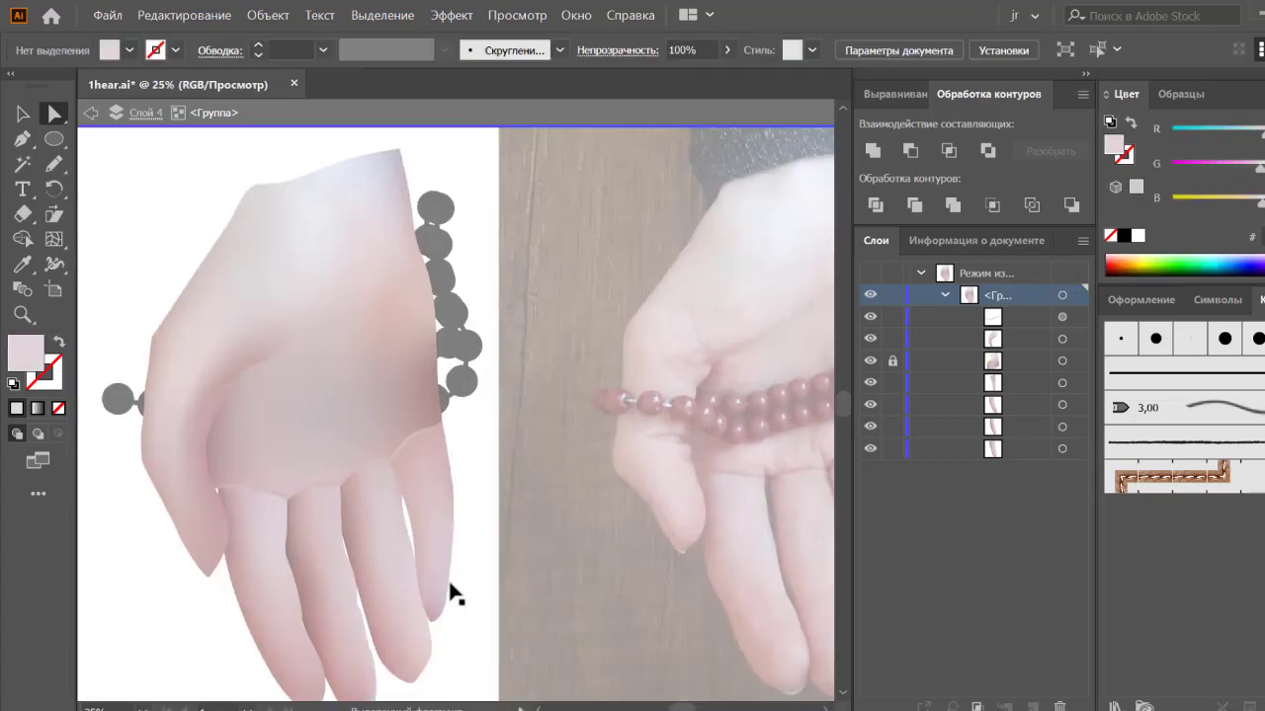
{"action": "scroll", "coordinate": [449, 592], "scroll_direction": "up", "scroll_amount": 1}
{"action": "left_click", "coordinate": [314, 453]}
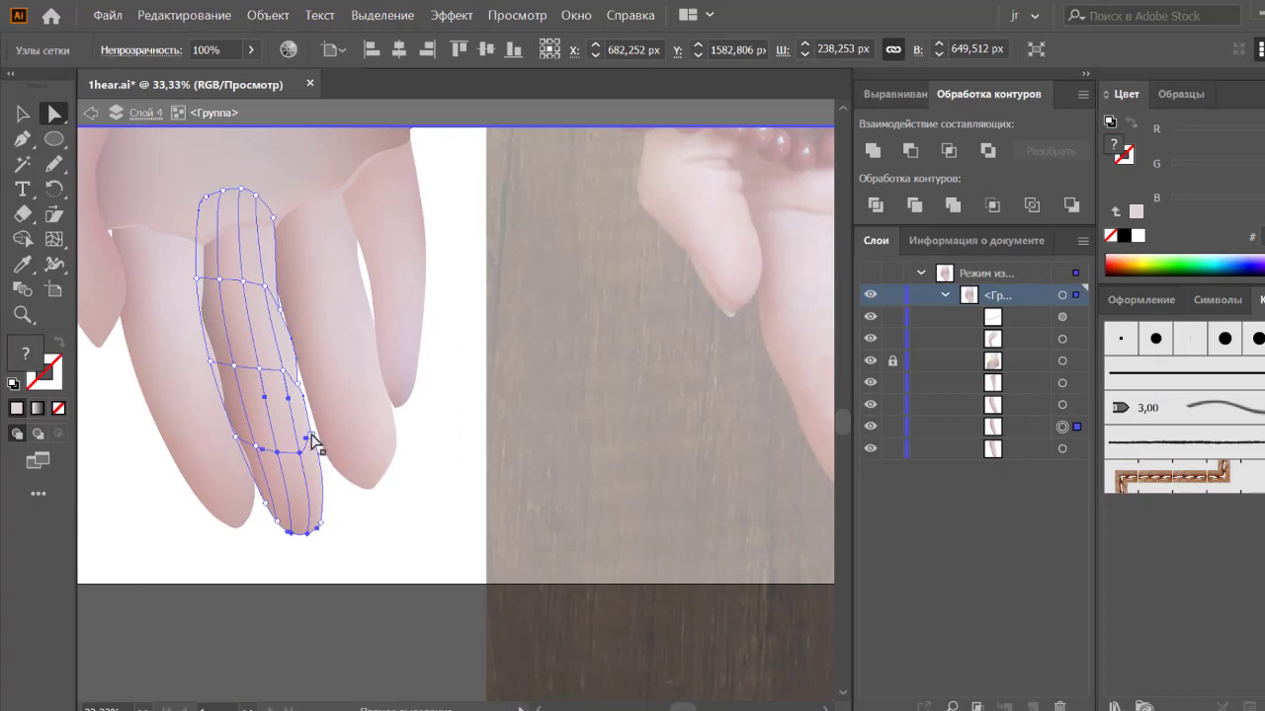
{"action": "left_click", "coordinate": [336, 487]}
{"action": "left_click", "coordinate": [306, 392]}
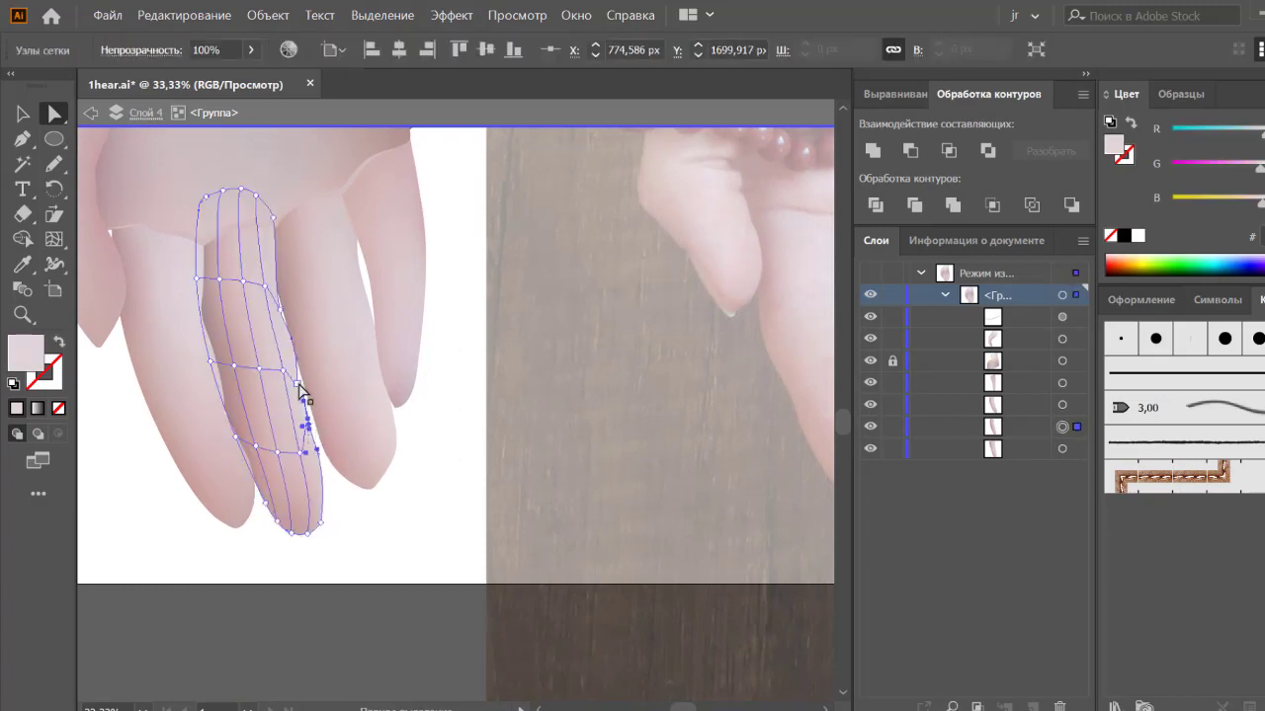
{"action": "scroll", "coordinate": [303, 393], "scroll_direction": "up", "scroll_amount": 1}
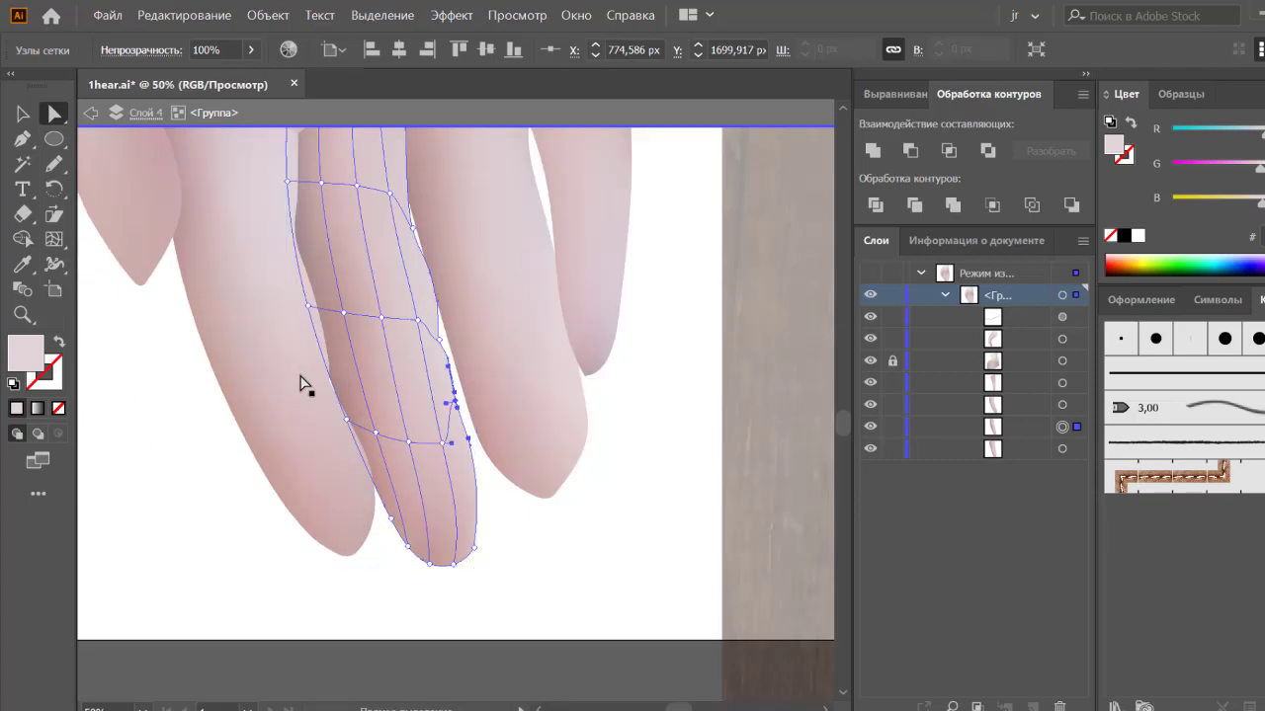
{"action": "scroll", "coordinate": [367, 371], "scroll_direction": "up", "scroll_amount": 1}
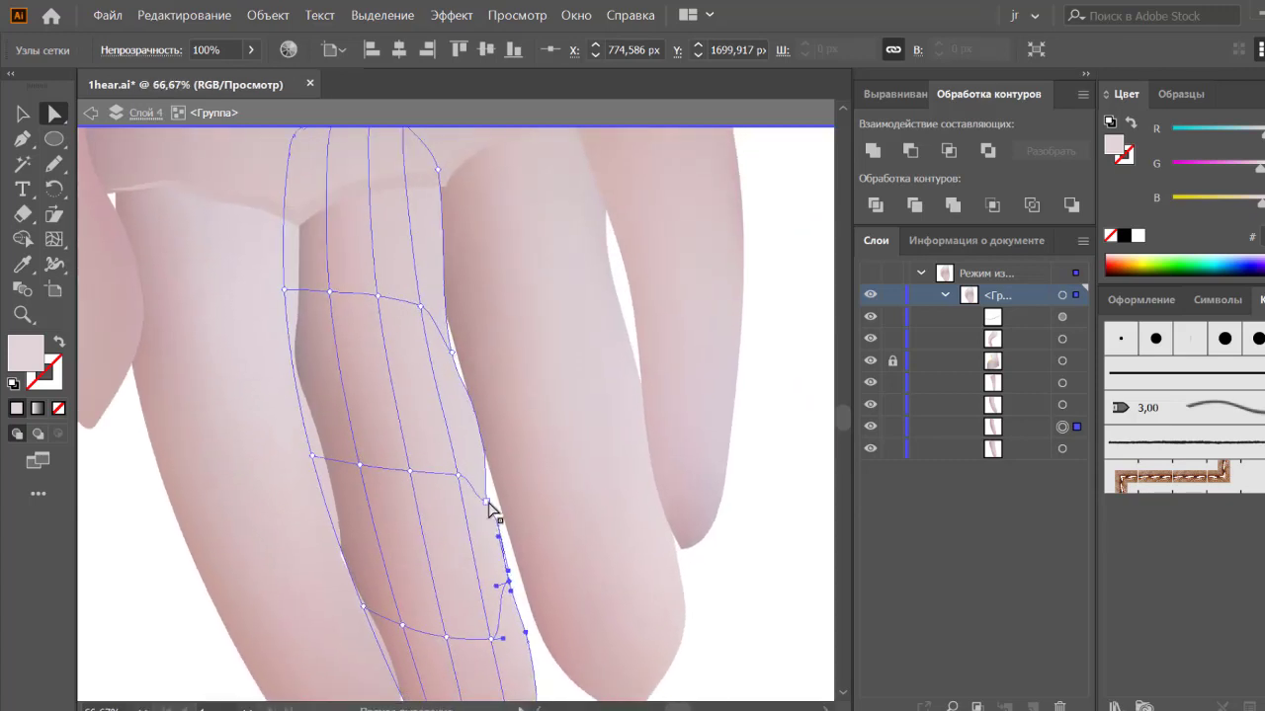
Step: Drag the right-edge nodes and handles into a smooth curve around the middle knuckle
{"action": "left_click_drag", "start_coordinate": [487, 502], "coordinate": [487, 469]}
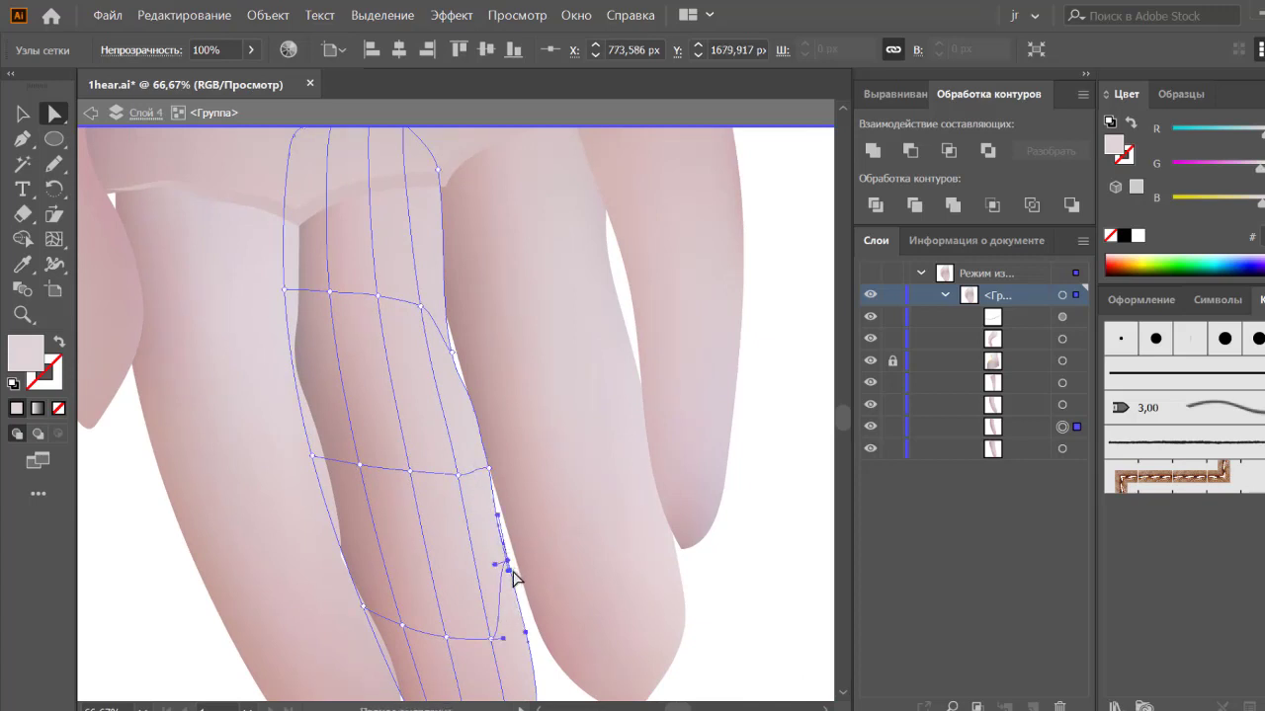
{"action": "left_click", "coordinate": [496, 521]}
{"action": "left_click_drag", "start_coordinate": [497, 524], "coordinate": [521, 573]}
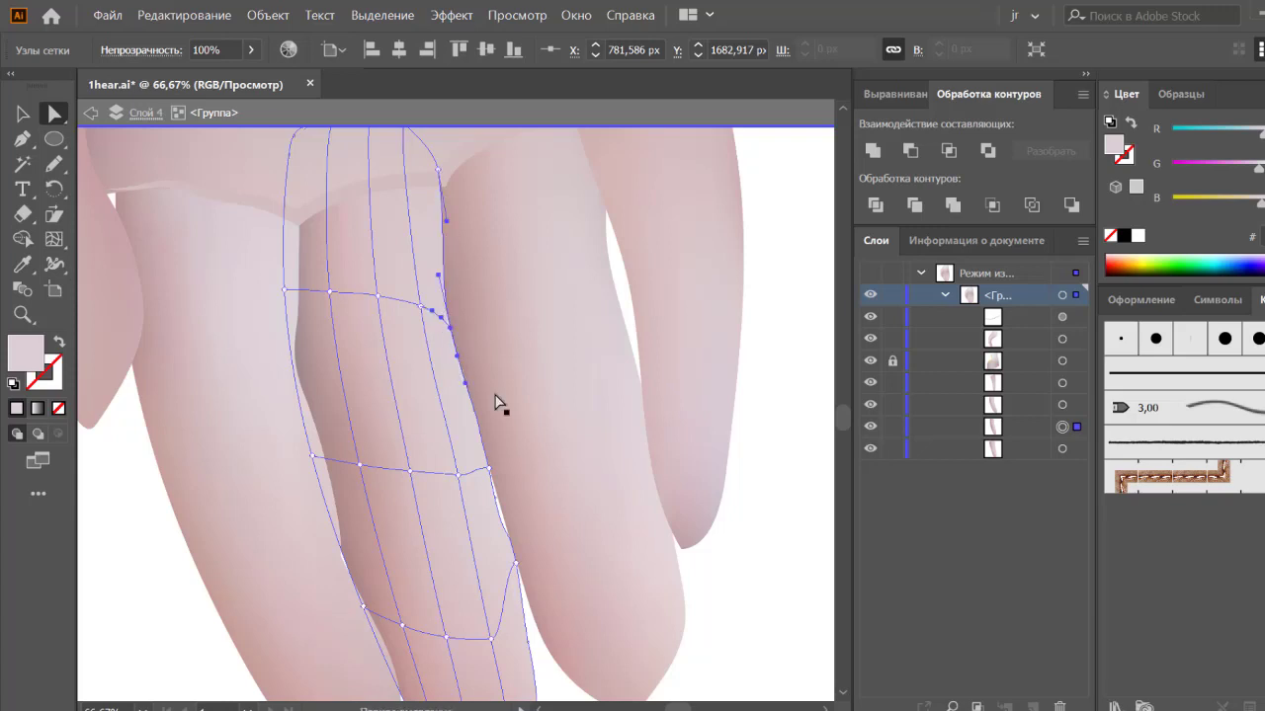
{"action": "left_click_drag", "start_coordinate": [488, 470], "coordinate": [484, 431]}
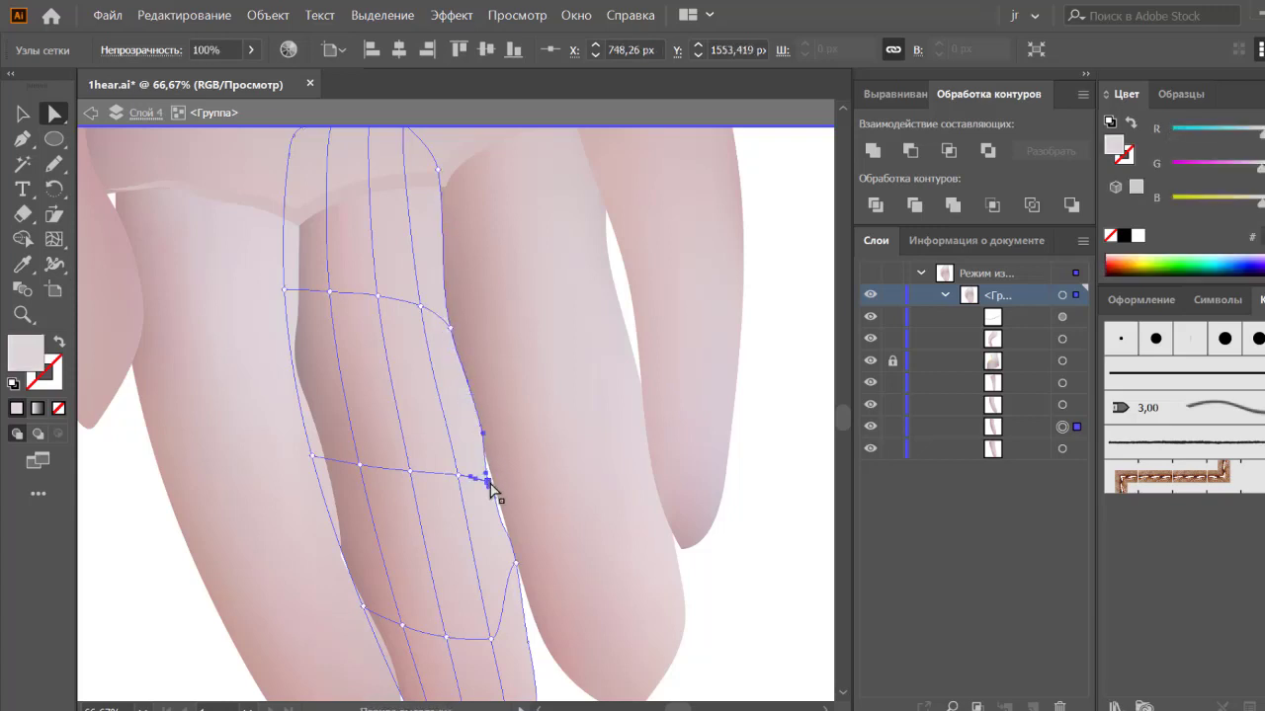
{"action": "left_click_drag", "start_coordinate": [489, 484], "coordinate": [494, 494]}
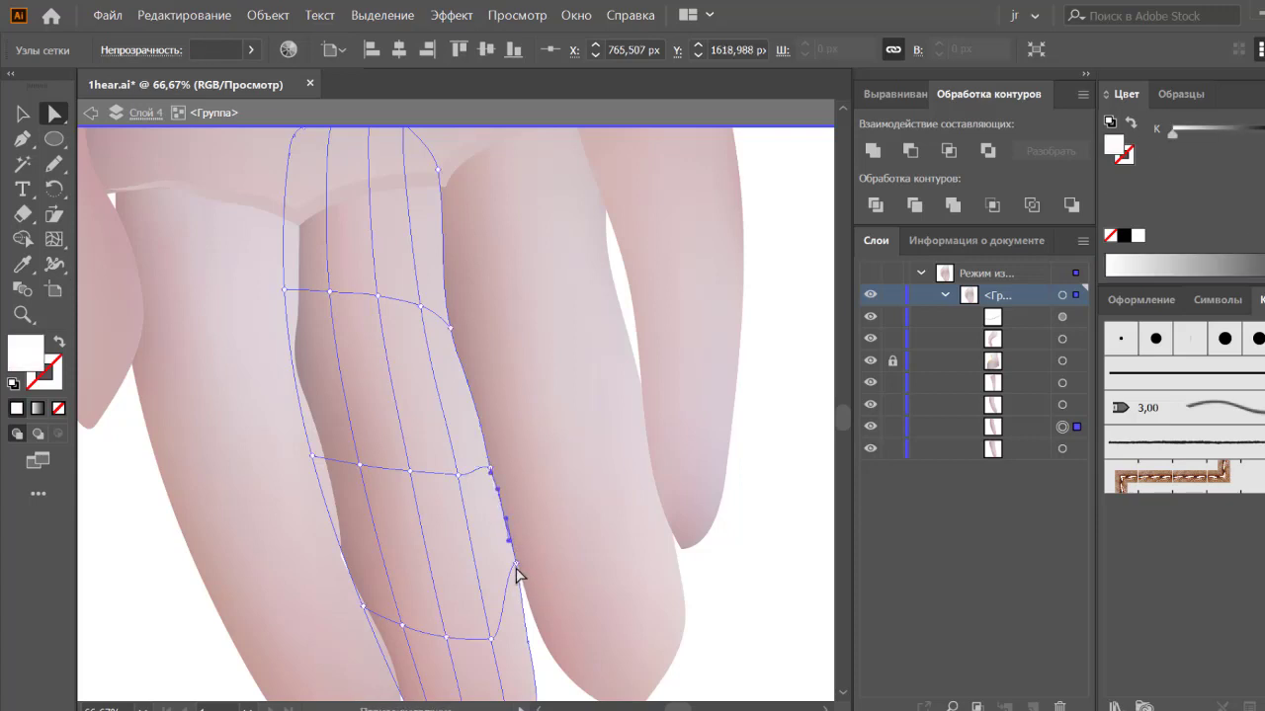
{"action": "left_click", "coordinate": [680, 541]}
{"action": "scroll", "coordinate": [541, 517], "scroll_direction": "down", "scroll_amount": 3}
{"action": "scroll", "coordinate": [494, 484], "scroll_direction": "right", "scroll_amount": 1}
Step: Lock the left finger mesh and nudge a left-edge point of the middle finger mesh
{"action": "left_click", "coordinate": [290, 432]}
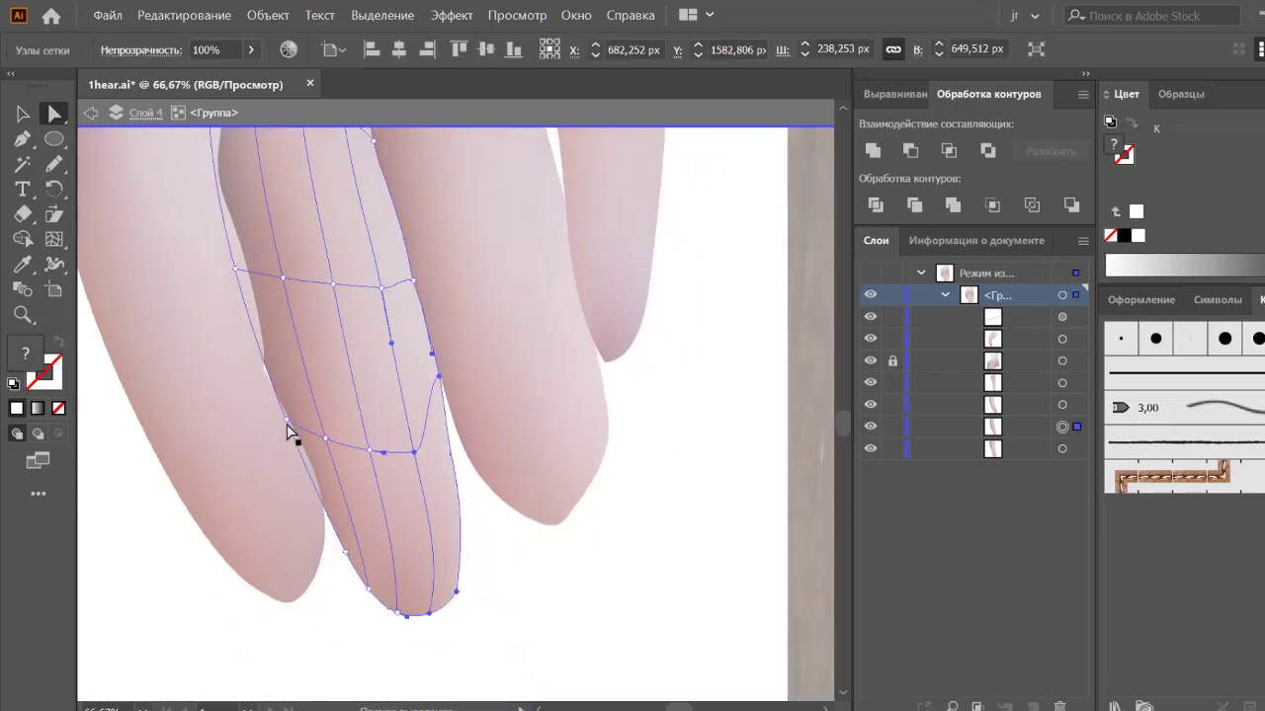
{"action": "key", "text": "ctrl+2"}
{"action": "left_click", "coordinate": [327, 435]}
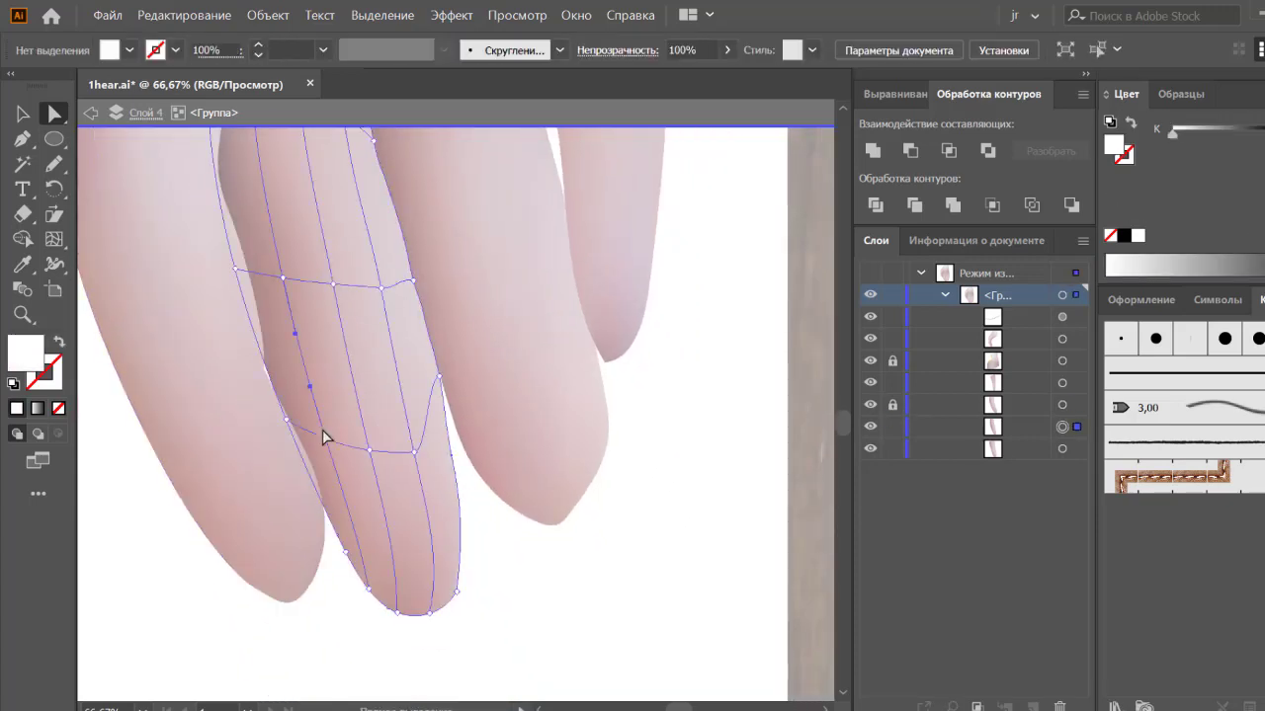
{"action": "left_click", "coordinate": [237, 269]}
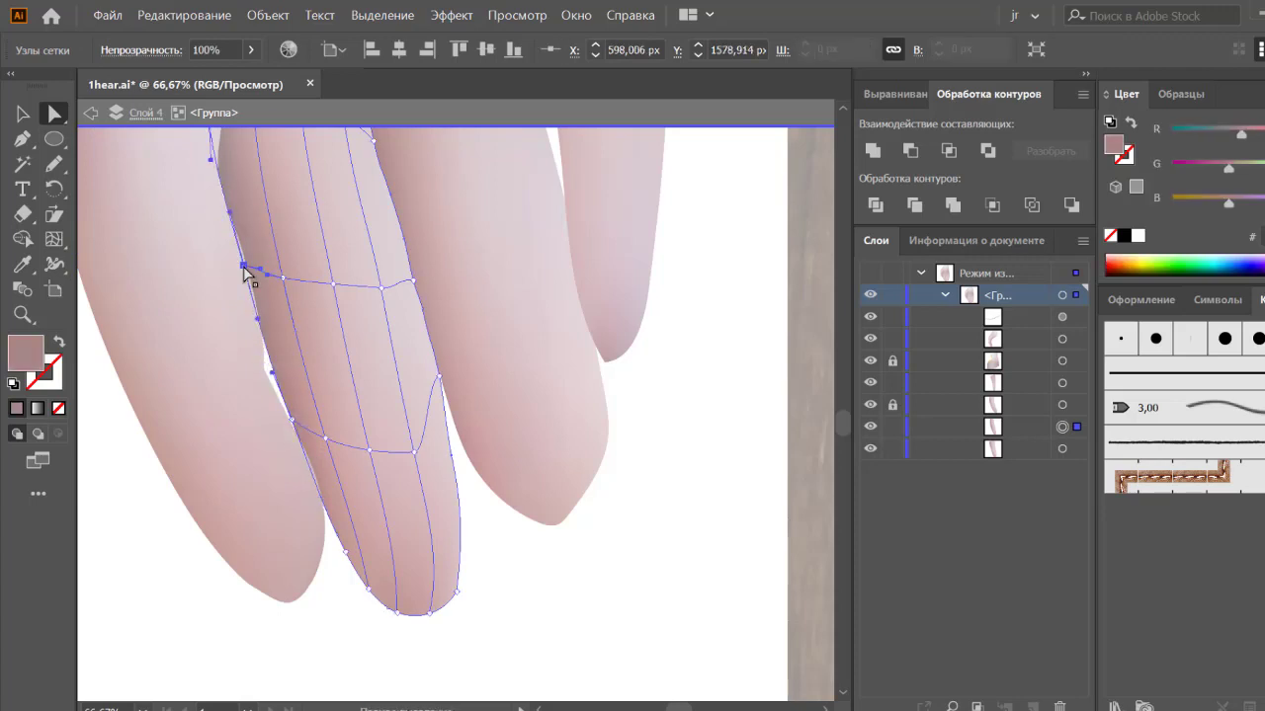
{"action": "scroll", "coordinate": [248, 274], "scroll_direction": "up", "scroll_amount": 2}
{"action": "left_click_drag", "start_coordinate": [432, 456], "coordinate": [424, 463]}
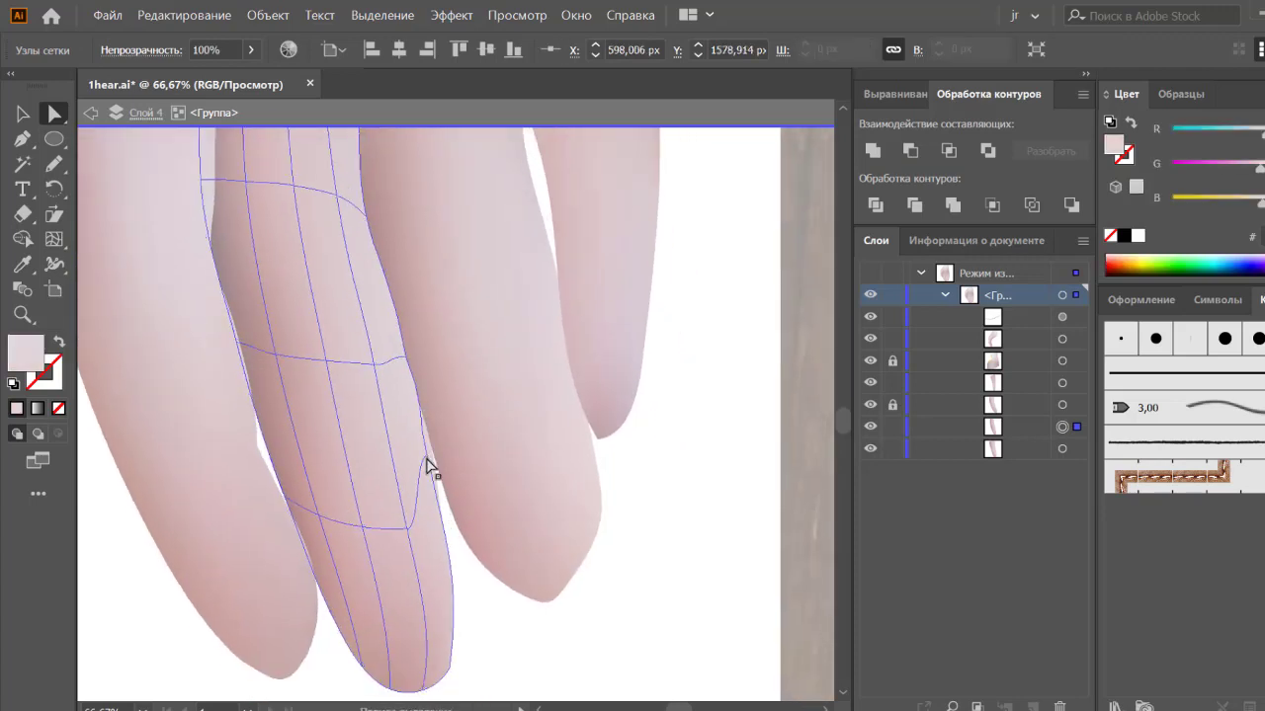
{"action": "left_click", "coordinate": [444, 524]}
Step: Adjust the middle finger's right-edge points beside the knuckle, previewing the shading
{"action": "left_click", "coordinate": [669, 601]}
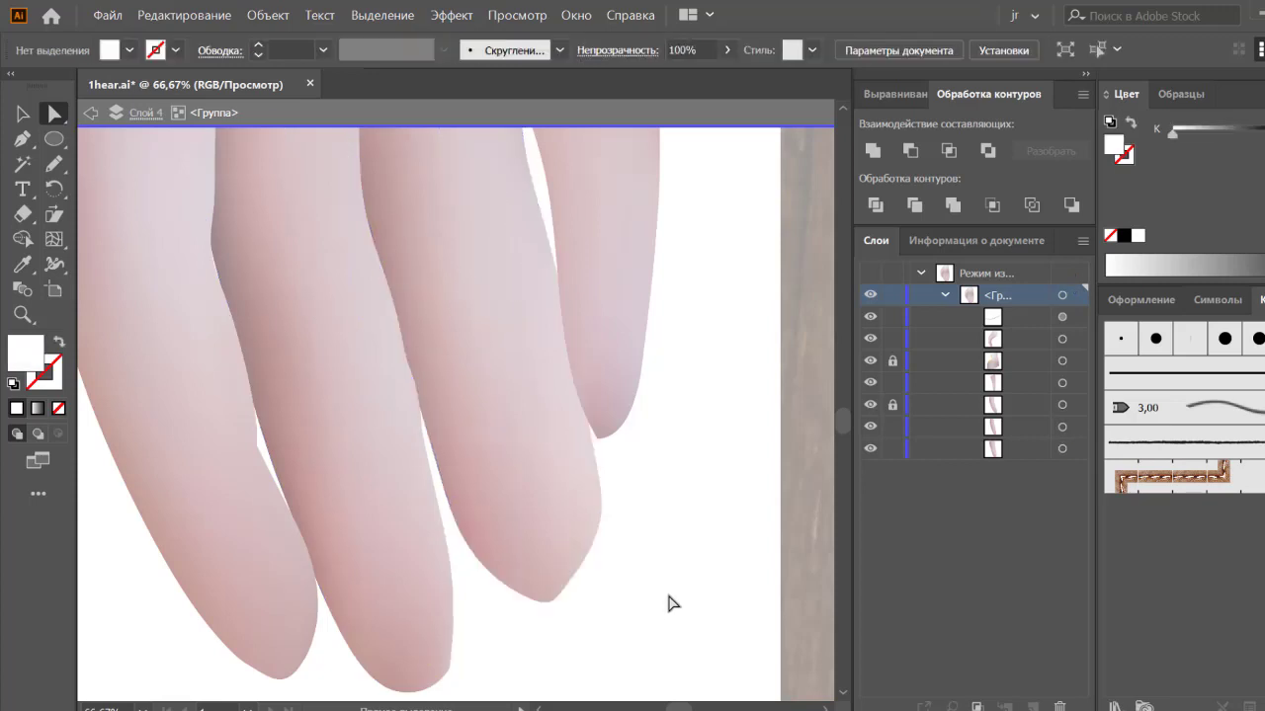
{"action": "scroll", "coordinate": [669, 600], "scroll_direction": "up", "scroll_amount": 3}
{"action": "left_click", "coordinate": [395, 493]}
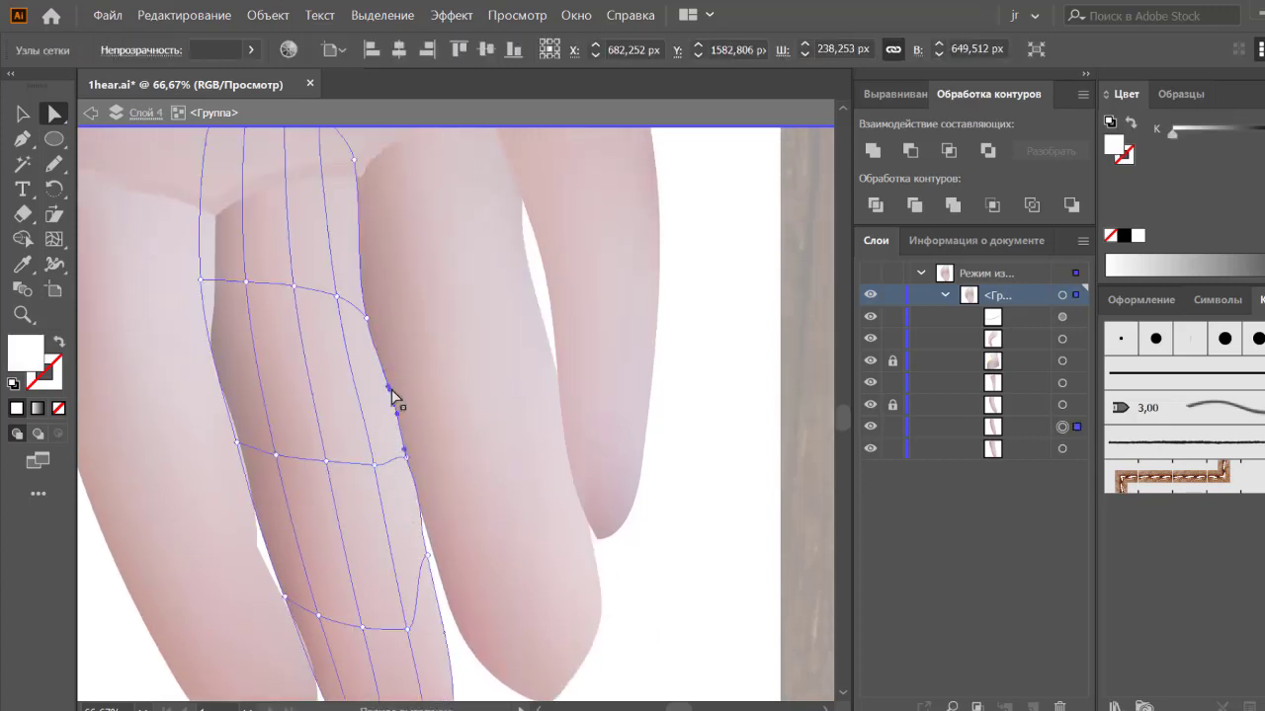
{"action": "left_click", "coordinate": [367, 316]}
{"action": "left_click", "coordinate": [740, 517]}
{"action": "scroll", "coordinate": [740, 516], "scroll_direction": "down", "scroll_amount": 2}
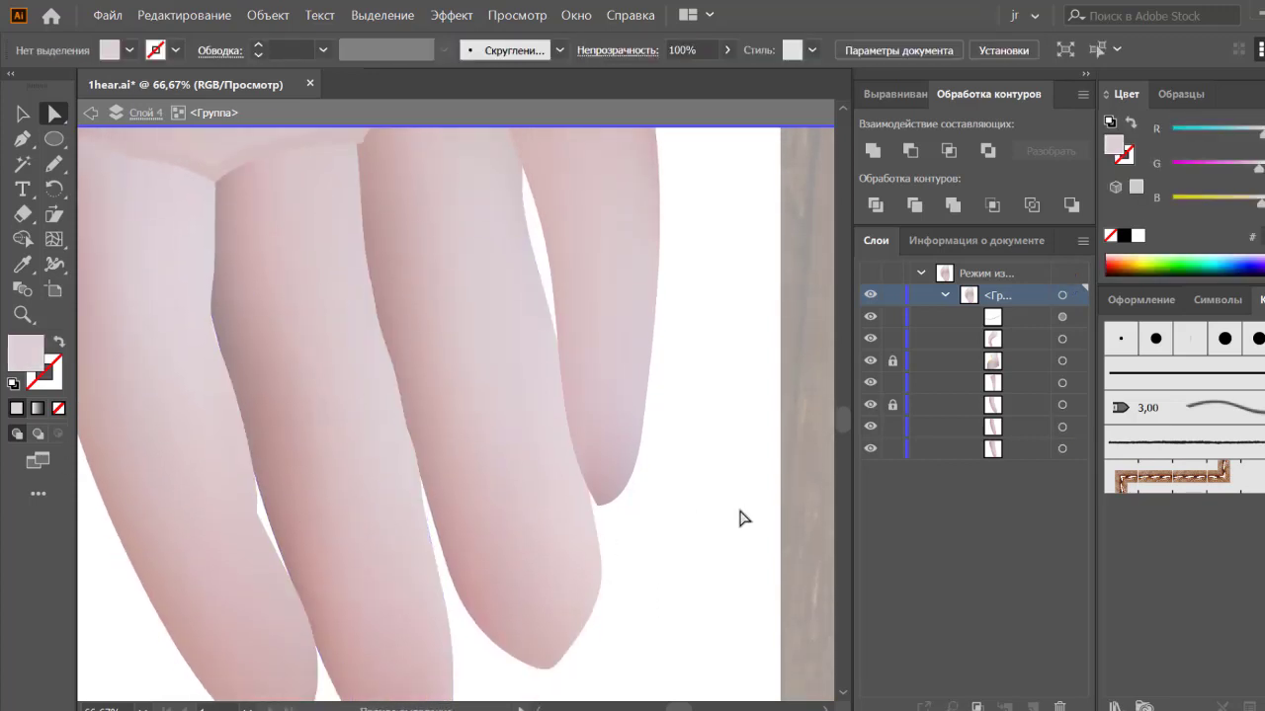
{"action": "left_click", "coordinate": [409, 424]}
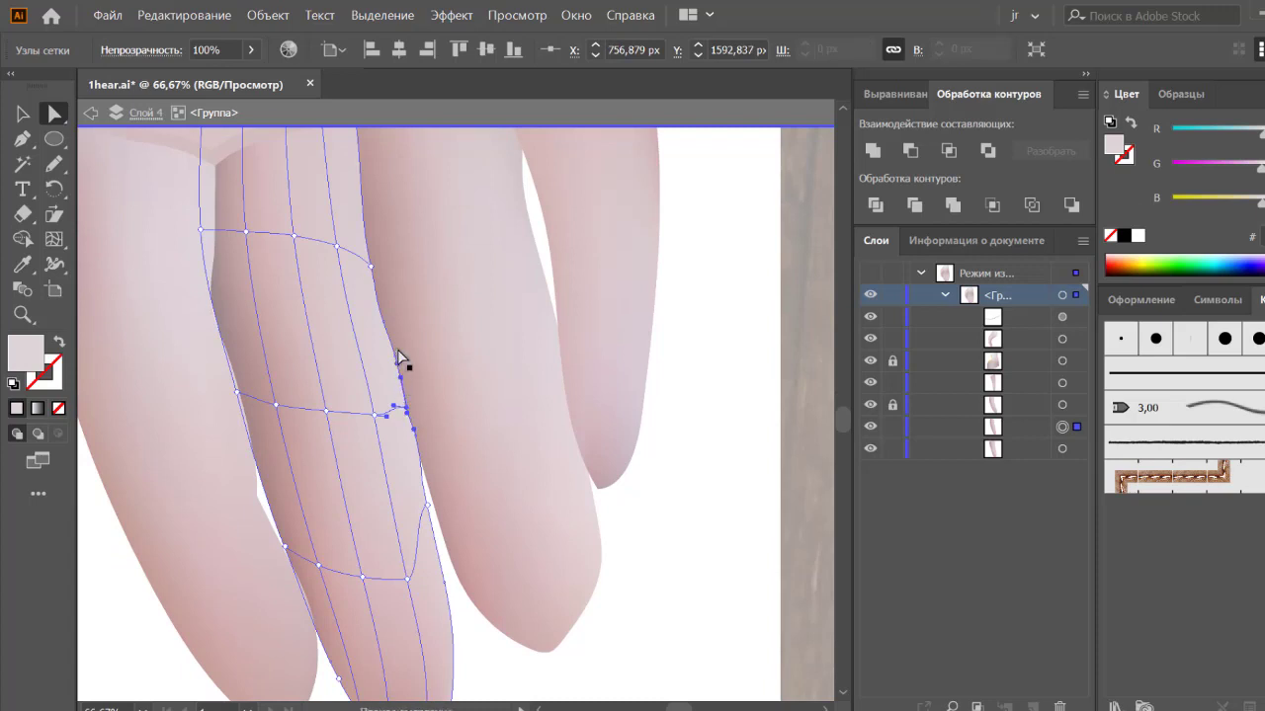
{"action": "left_click", "coordinate": [383, 320]}
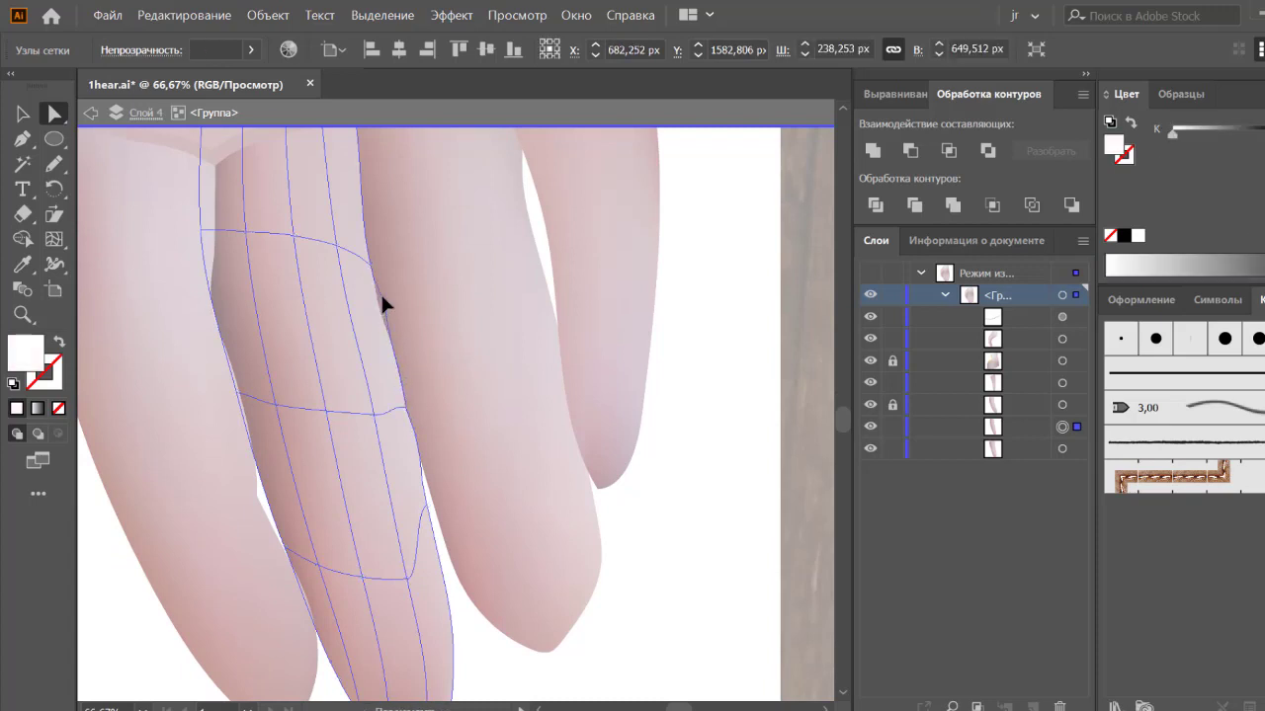
{"action": "left_click", "coordinate": [680, 496]}
{"action": "scroll", "coordinate": [680, 497], "scroll_direction": "down", "scroll_amount": 2}
{"action": "scroll", "coordinate": [681, 498], "scroll_direction": "up", "scroll_amount": 2}
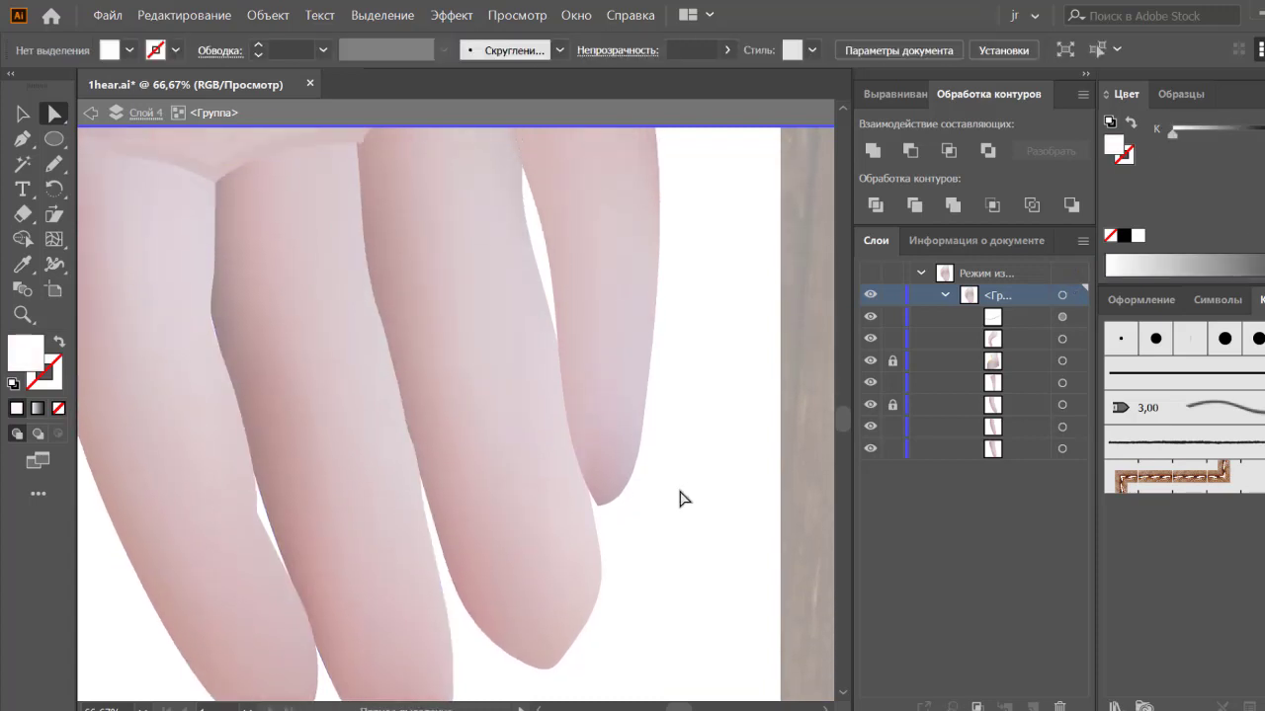
Step: Inspect and tweak edge points lower on the middle finger mesh
{"action": "left_click", "coordinate": [404, 429]}
{"action": "left_click", "coordinate": [665, 581]}
{"action": "scroll", "coordinate": [665, 581], "scroll_direction": "down", "scroll_amount": 1}
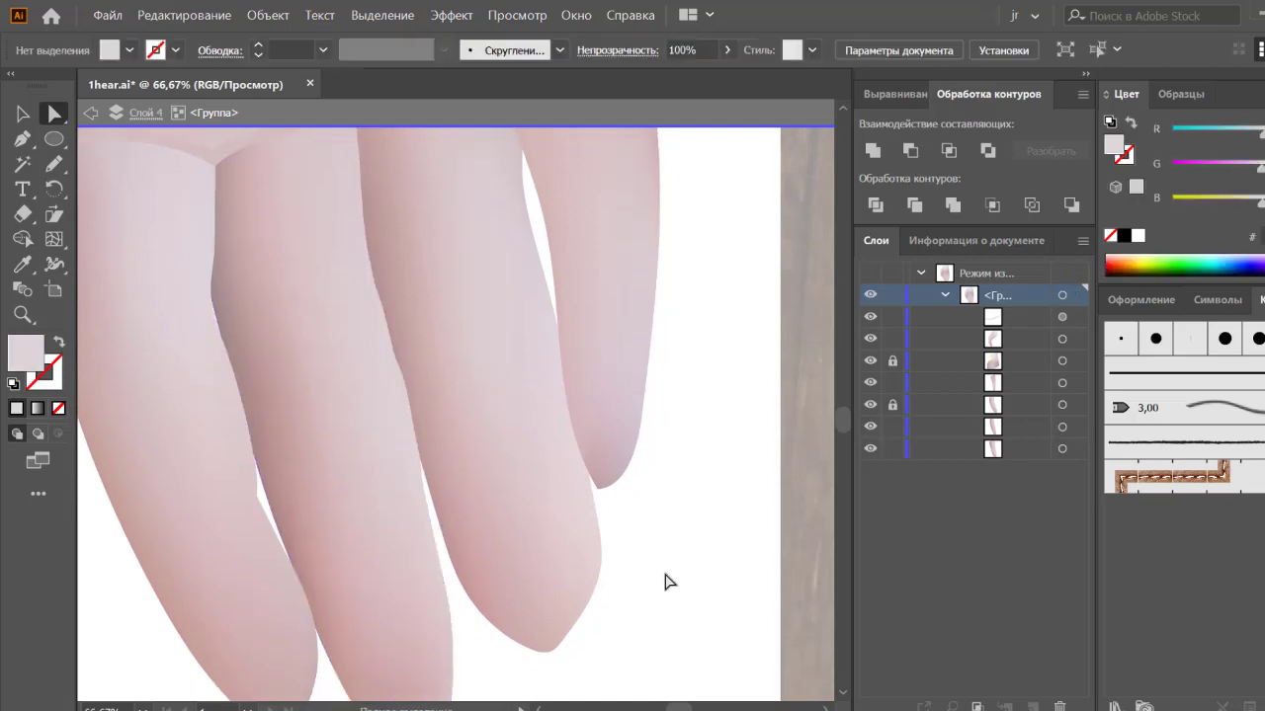
{"action": "scroll", "coordinate": [665, 581], "scroll_direction": "up", "scroll_amount": 2}
{"action": "left_click", "coordinate": [429, 537]}
{"action": "left_click", "coordinate": [432, 550]}
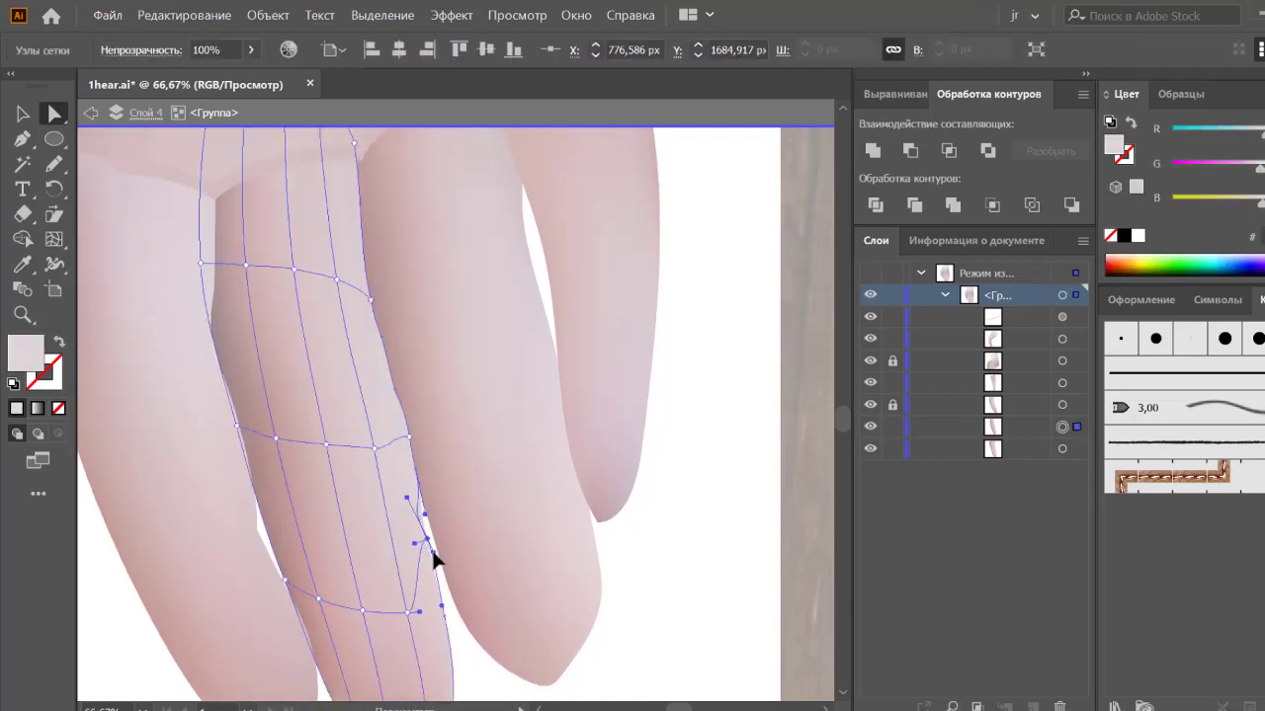
{"action": "left_click", "coordinate": [646, 623]}
{"action": "scroll", "coordinate": [646, 623], "scroll_direction": "down", "scroll_amount": 2}
{"action": "scroll", "coordinate": [621, 621], "scroll_direction": "down", "scroll_amount": 5}
Step: Pull the middle finger's fingertip point slightly upward and preview the reshaped tip
{"action": "left_click", "coordinate": [450, 636]}
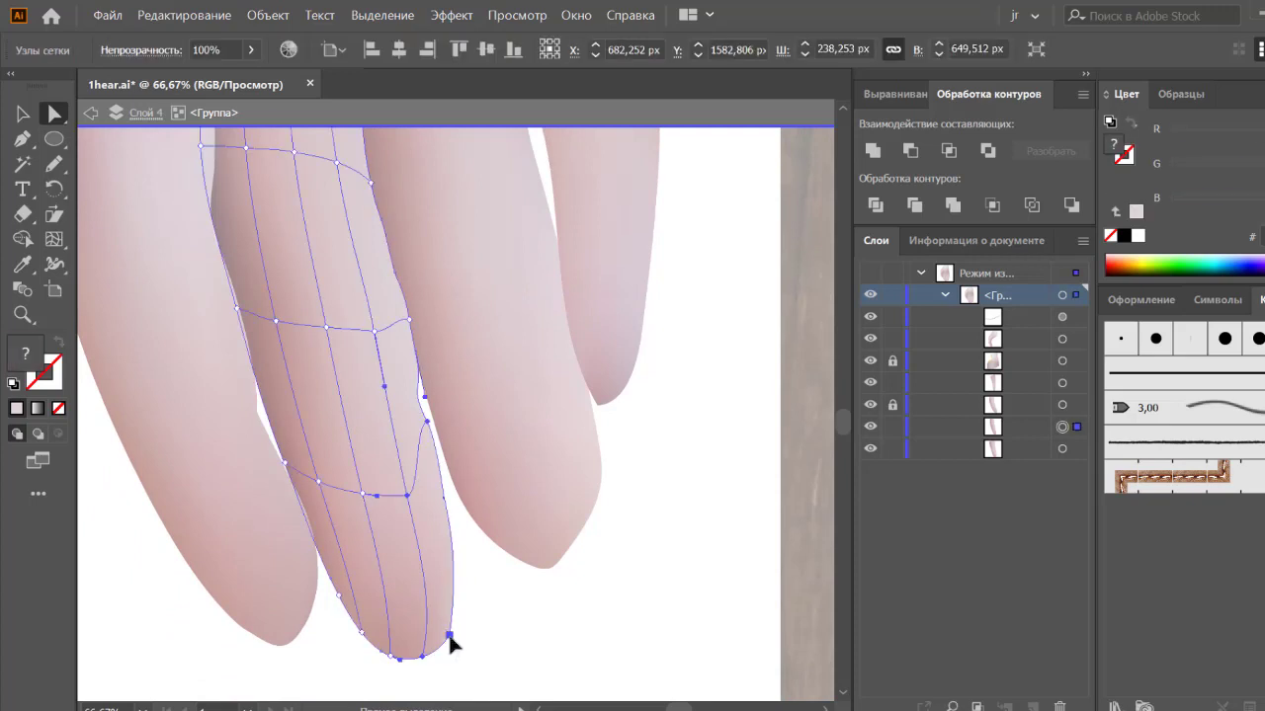
{"action": "left_click_drag", "start_coordinate": [449, 637], "coordinate": [441, 633]}
{"action": "left_click", "coordinate": [516, 658]}
{"action": "left_click", "coordinate": [435, 479]}
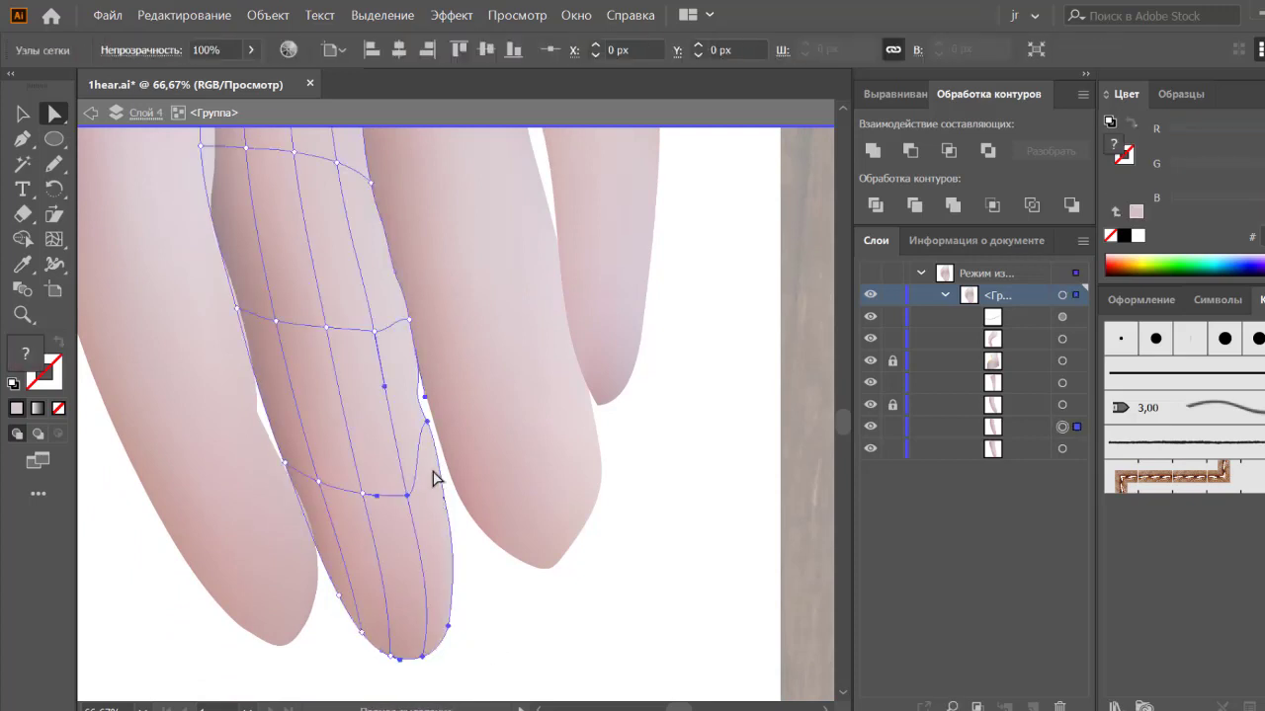
{"action": "left_click", "coordinate": [429, 450]}
{"action": "left_click", "coordinate": [497, 599]}
{"action": "left_click", "coordinate": [445, 511]}
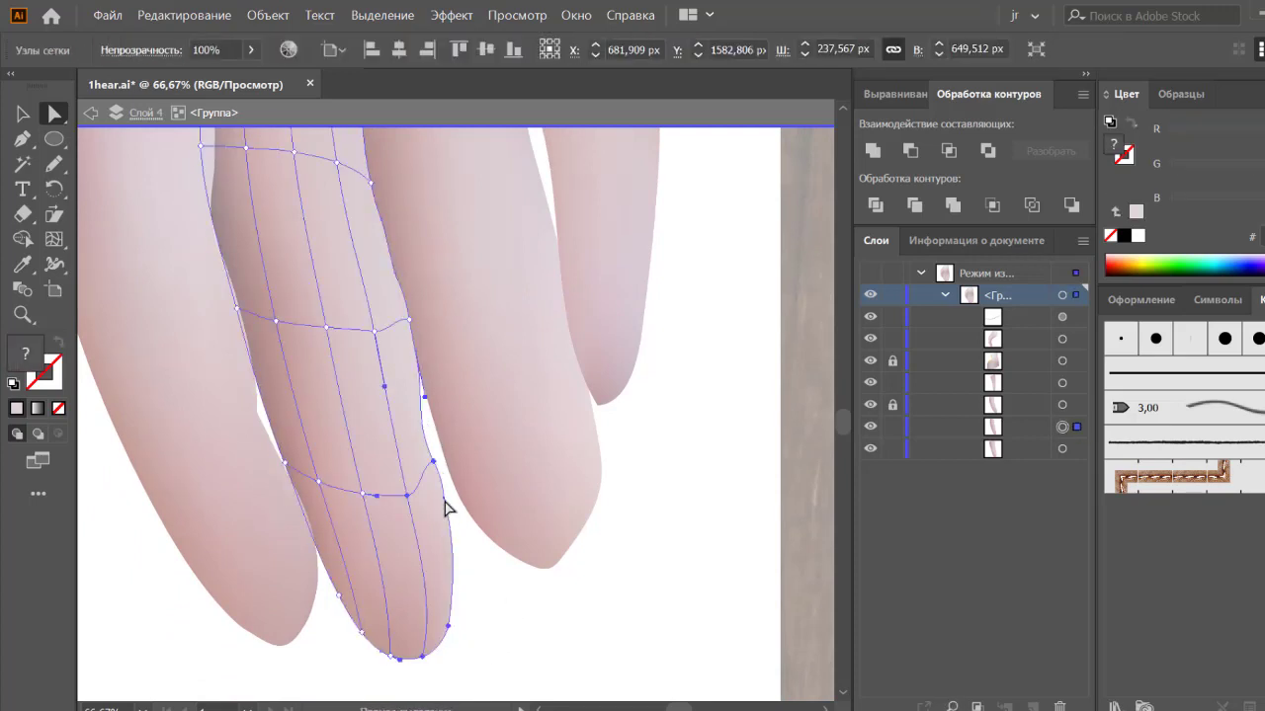
{"action": "left_click", "coordinate": [493, 620]}
Step: Refine the right-edge node and top point of the finger, then fit the artboard in view
{"action": "left_click", "coordinate": [432, 475]}
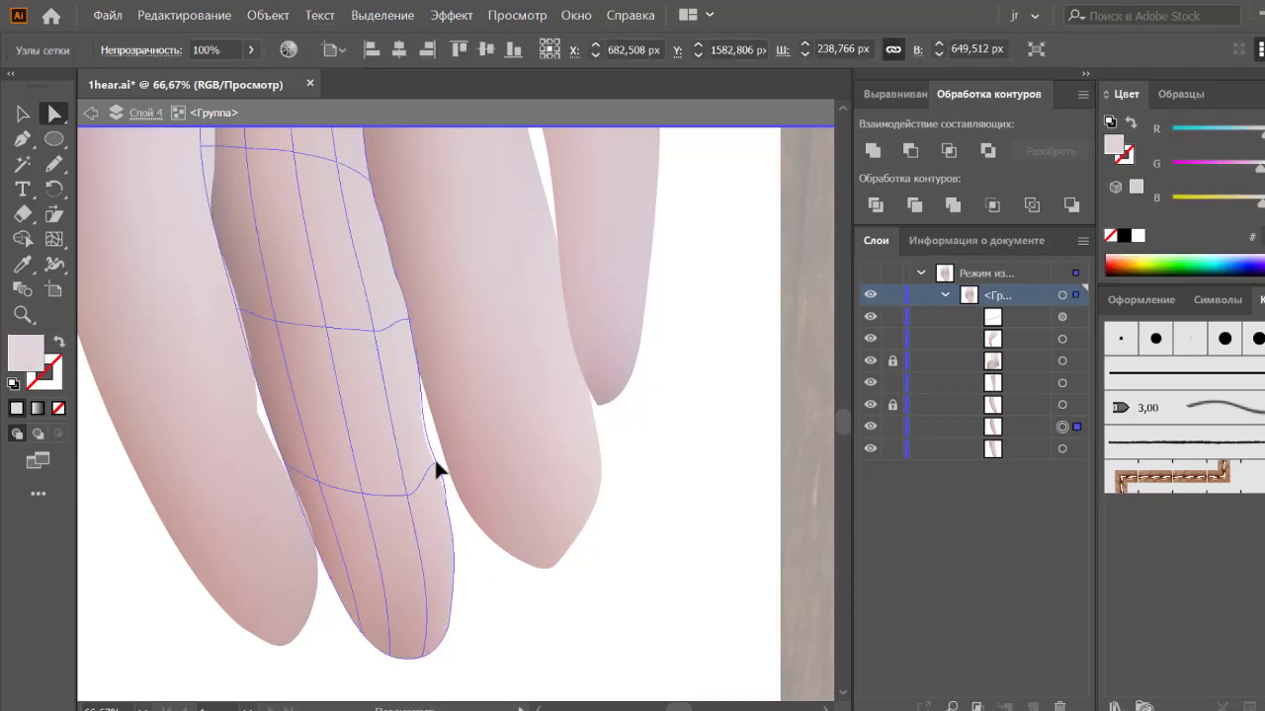
{"action": "left_click", "coordinate": [436, 461]}
{"action": "left_click", "coordinate": [471, 586]}
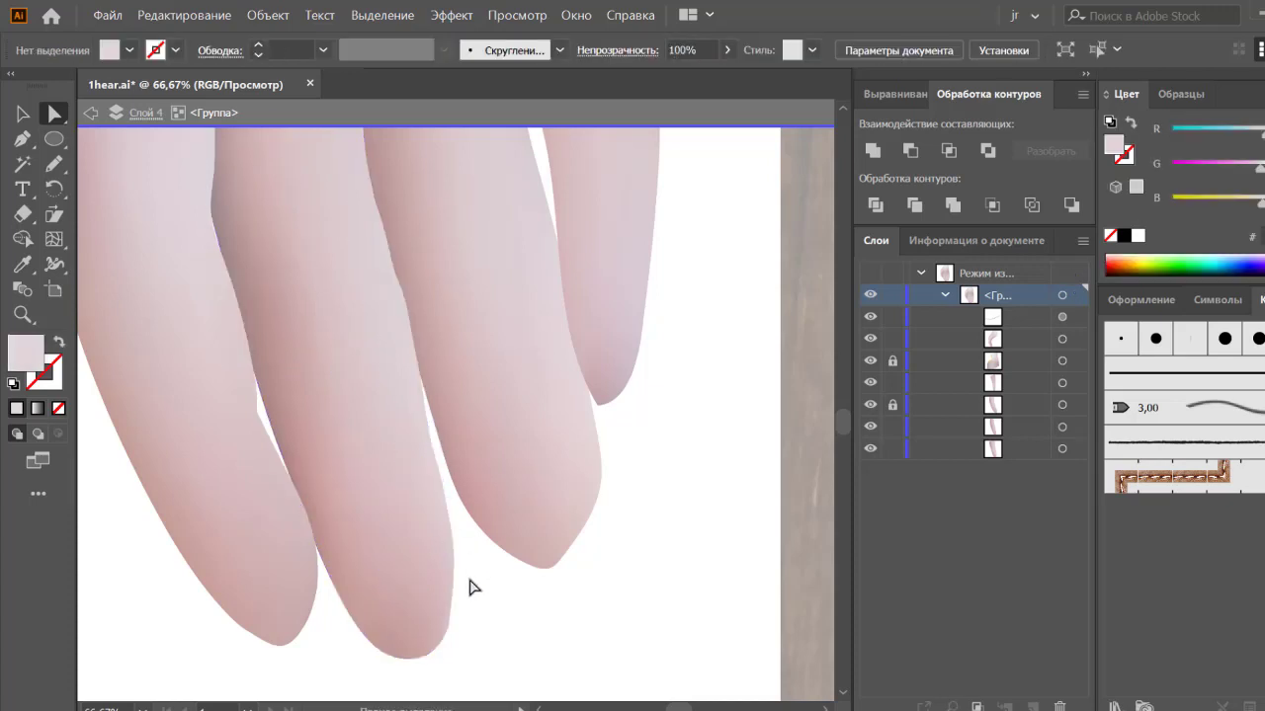
{"action": "left_click", "coordinate": [438, 471]}
{"action": "left_click_drag", "start_coordinate": [435, 358], "coordinate": [419, 541]}
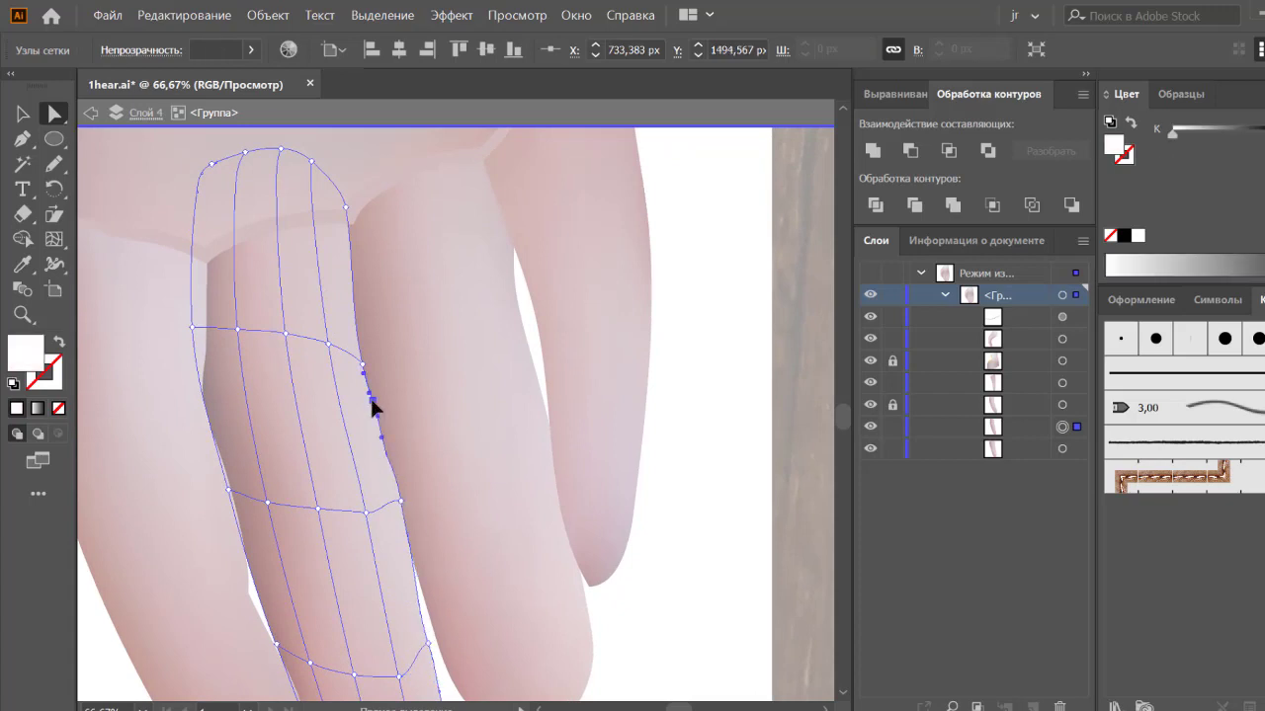
{"action": "left_click", "coordinate": [405, 489], "text": "alt"}
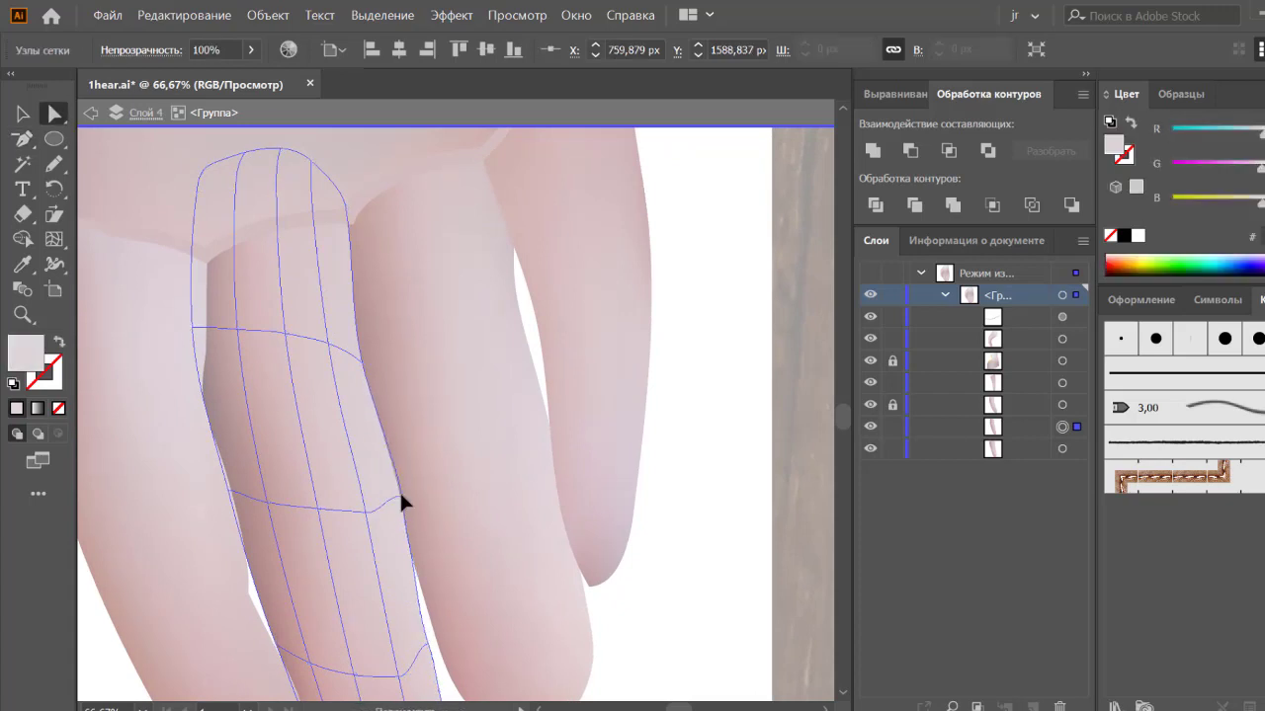
{"action": "left_click", "coordinate": [345, 214]}
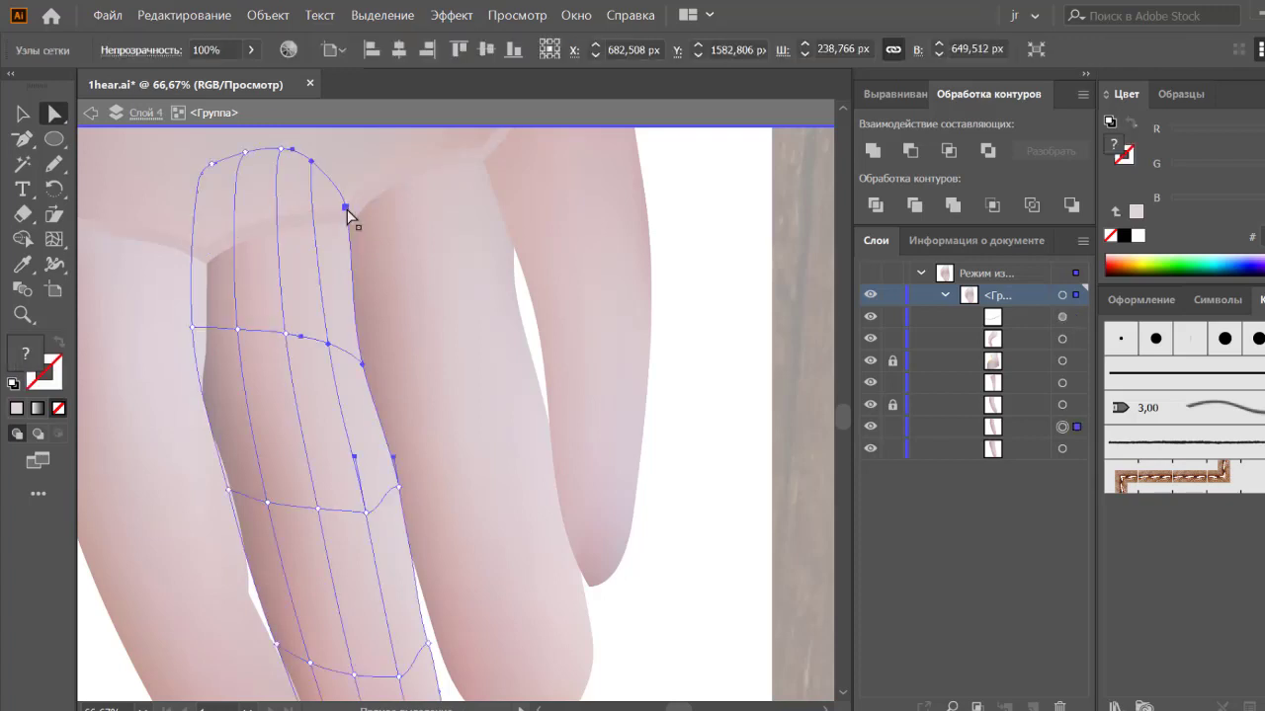
{"action": "key", "text": "v"}
{"action": "key", "text": "ctrl+0"}
{"action": "left_click", "coordinate": [616, 530]}
Step: Zoom out from the finger and centre the artboard showing the hands and beads
{"action": "scroll", "coordinate": [502, 567], "scroll_direction": "down", "scroll_amount": 3}
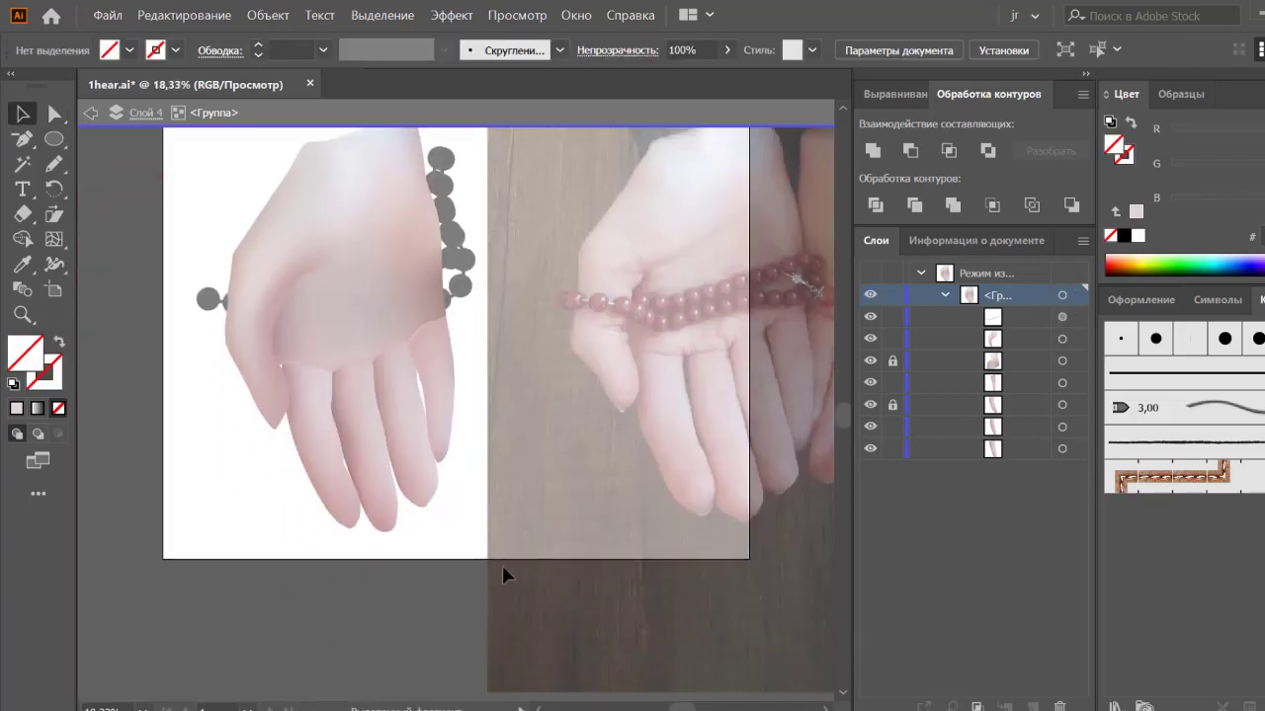
{"action": "key", "text": "ctrl+plus"}
{"action": "key", "text": "ctrl+plus"}
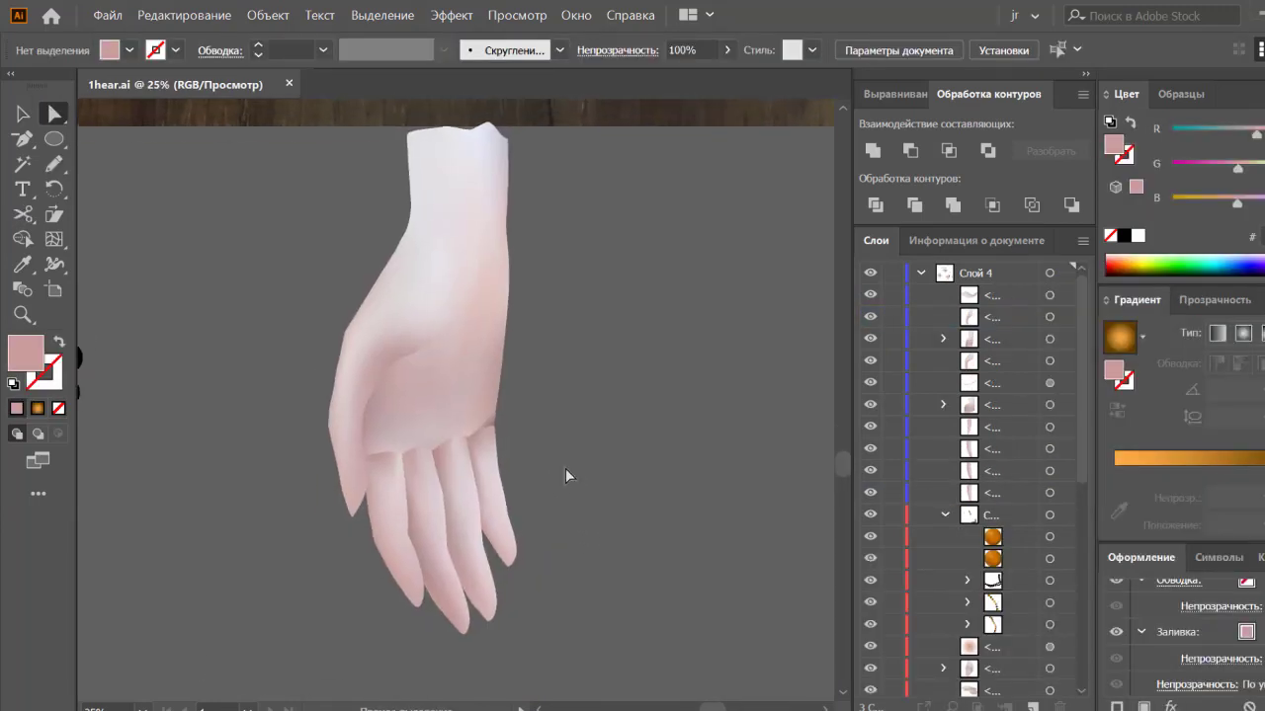
{"action": "key", "text": "ctrl+minus"}
{"action": "key", "text": "ctrl+minus"}
{"action": "left_click_drag", "start_coordinate": [371, 518], "coordinate": [468, 557]}
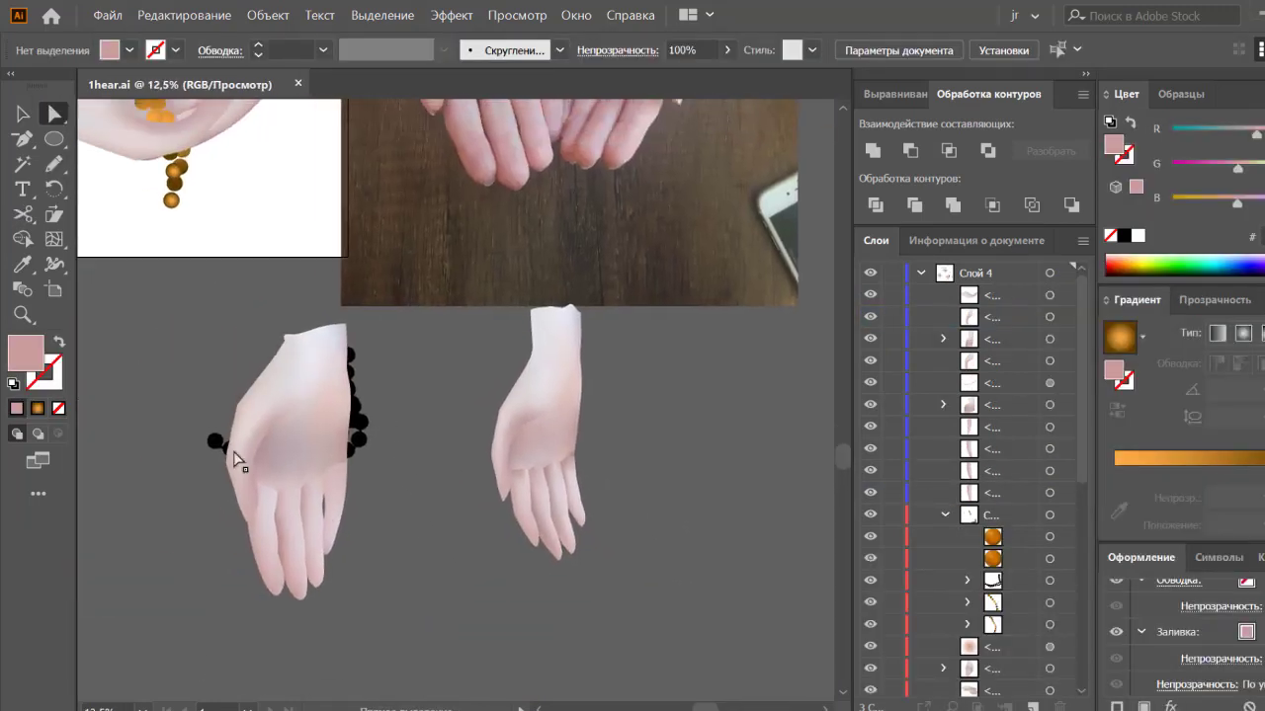
{"action": "left_click_drag", "start_coordinate": [211, 291], "coordinate": [546, 457]}
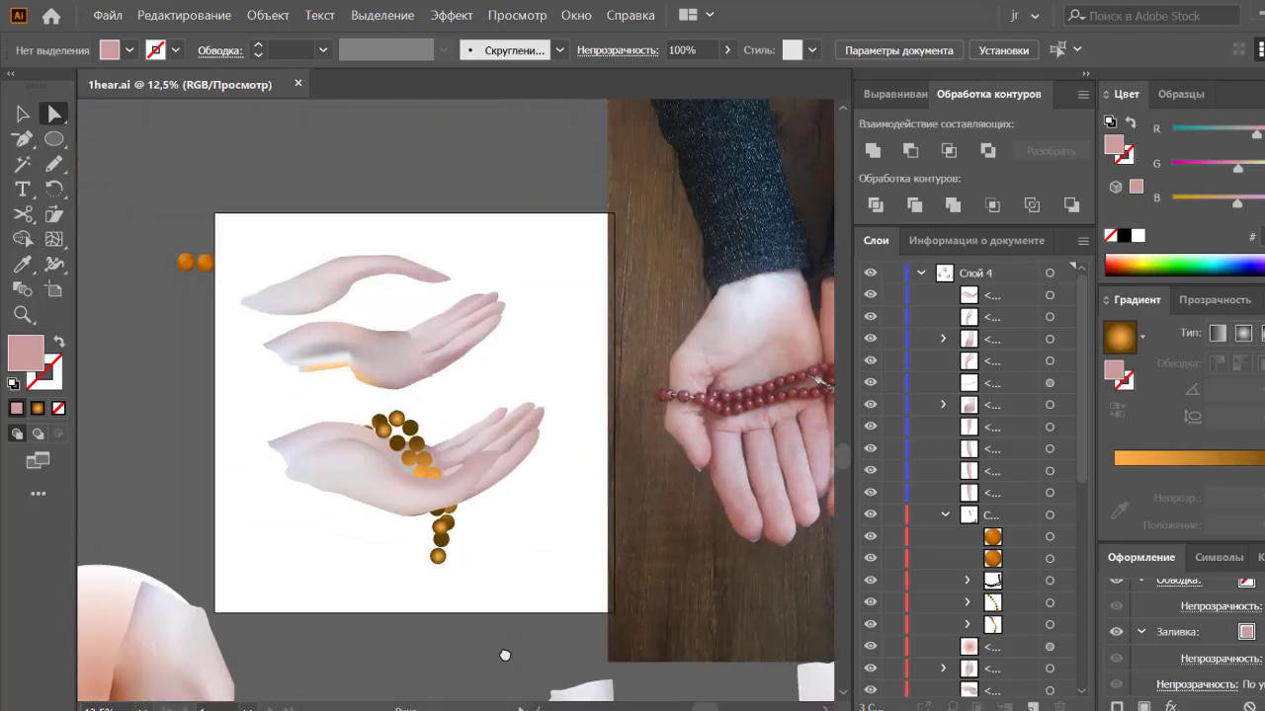
{"action": "mouse_move", "coordinate": [403, 591]}
{"action": "left_mouse_down"}
{"action": "mouse_move", "coordinate": [582, 299]}
{"action": "mouse_move", "coordinate": [387, 551]}
{"action": "mouse_move", "coordinate": [367, 596]}
{"action": "mouse_move", "coordinate": [209, 213]}
{"action": "left_mouse_up"}
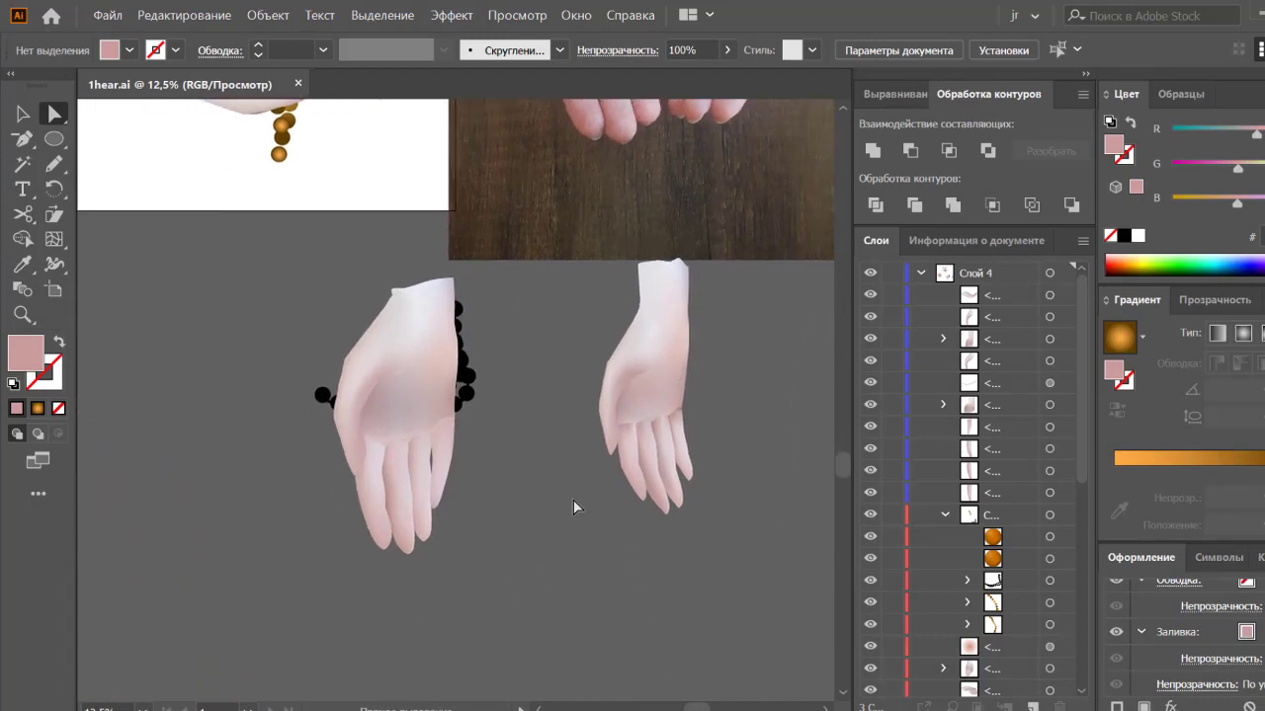
Step: Pan to the reference photo of cupped hands, then select the back-of-hand mesh
{"action": "left_click_drag", "start_coordinate": [751, 381], "coordinate": [612, 682]}
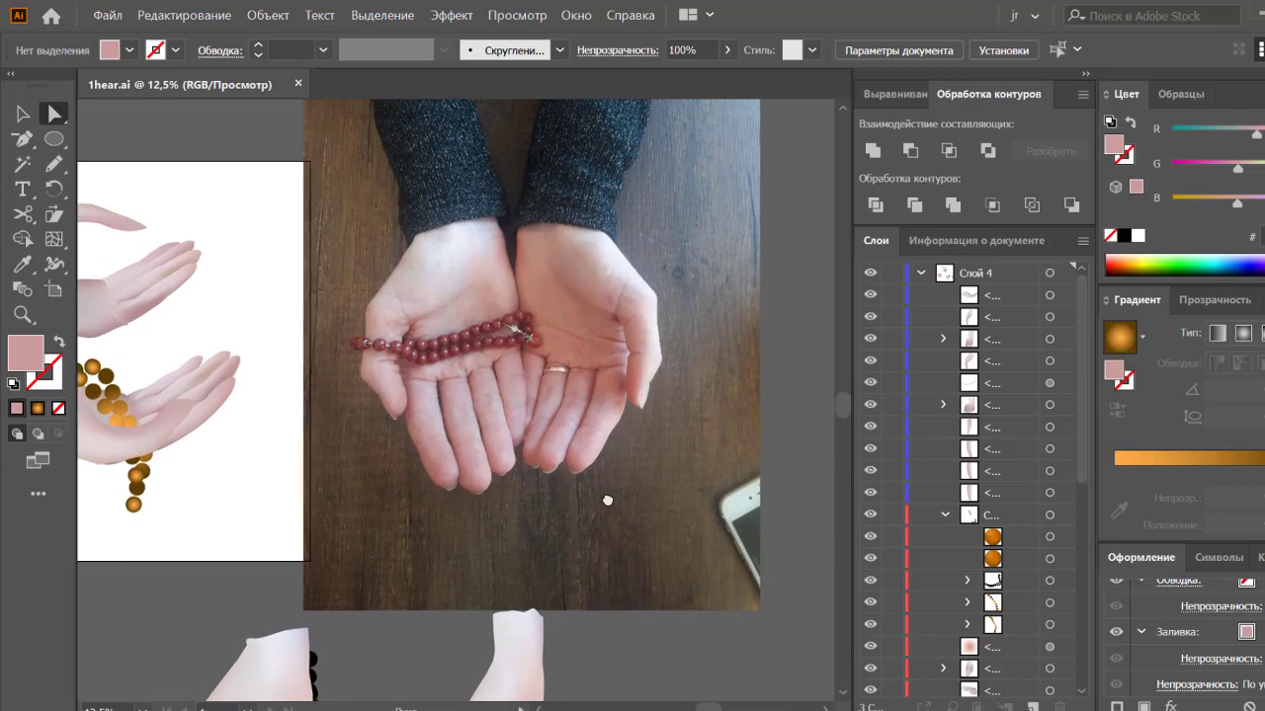
{"action": "mouse_move", "coordinate": [607, 500]}
{"action": "left_mouse_down"}
{"action": "mouse_move", "coordinate": [606, 389]}
{"action": "mouse_move", "coordinate": [616, 543]}
{"action": "mouse_move", "coordinate": [603, 474]}
{"action": "left_mouse_up"}
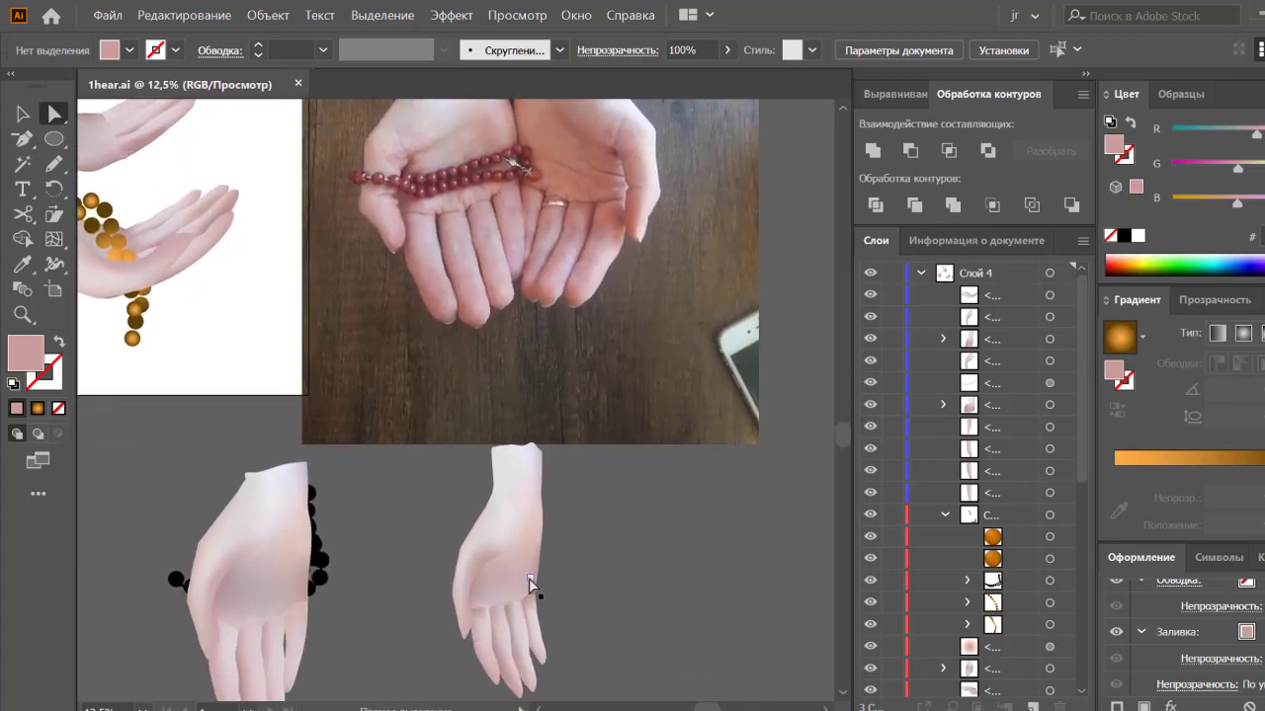
{"action": "scroll", "coordinate": [593, 602], "scroll_direction": "up", "scroll_amount": 1}
{"action": "scroll", "coordinate": [596, 602], "scroll_direction": "up", "scroll_amount": 1}
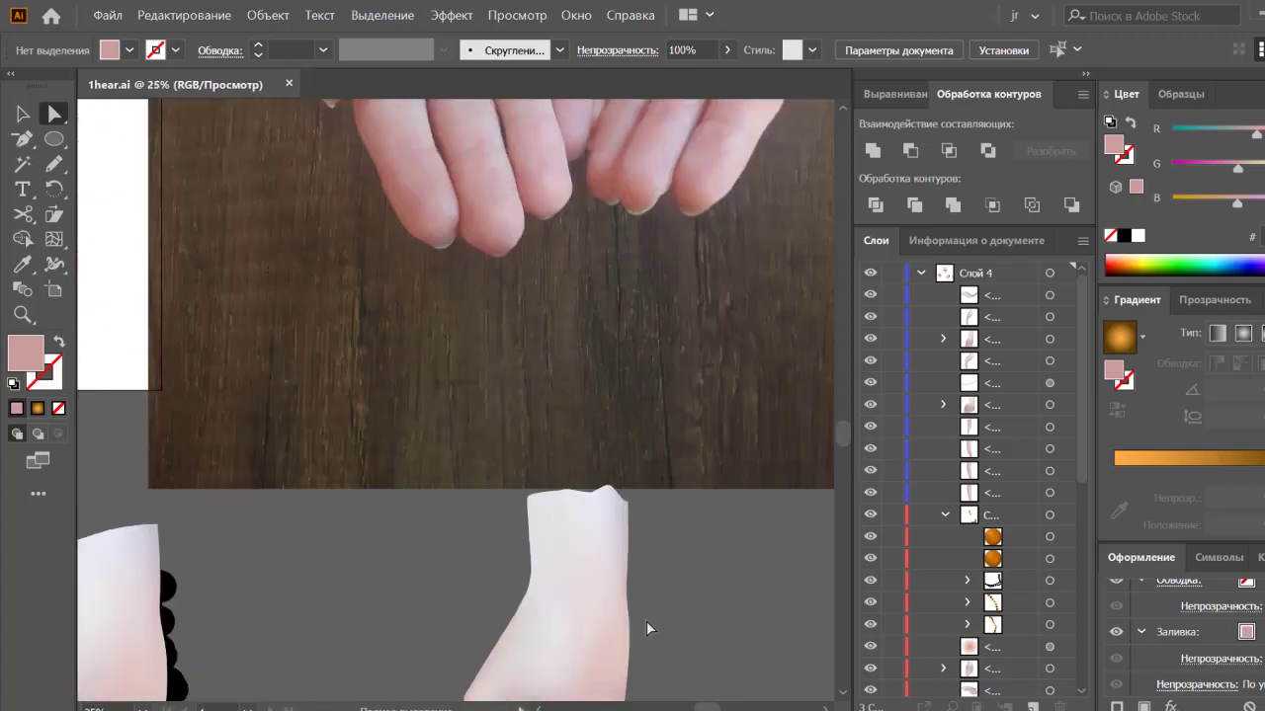
{"action": "scroll", "coordinate": [646, 623], "scroll_direction": "down", "scroll_amount": 3}
{"action": "scroll", "coordinate": [508, 327], "scroll_direction": "down", "scroll_amount": 2}
{"action": "left_click", "coordinate": [437, 336]}
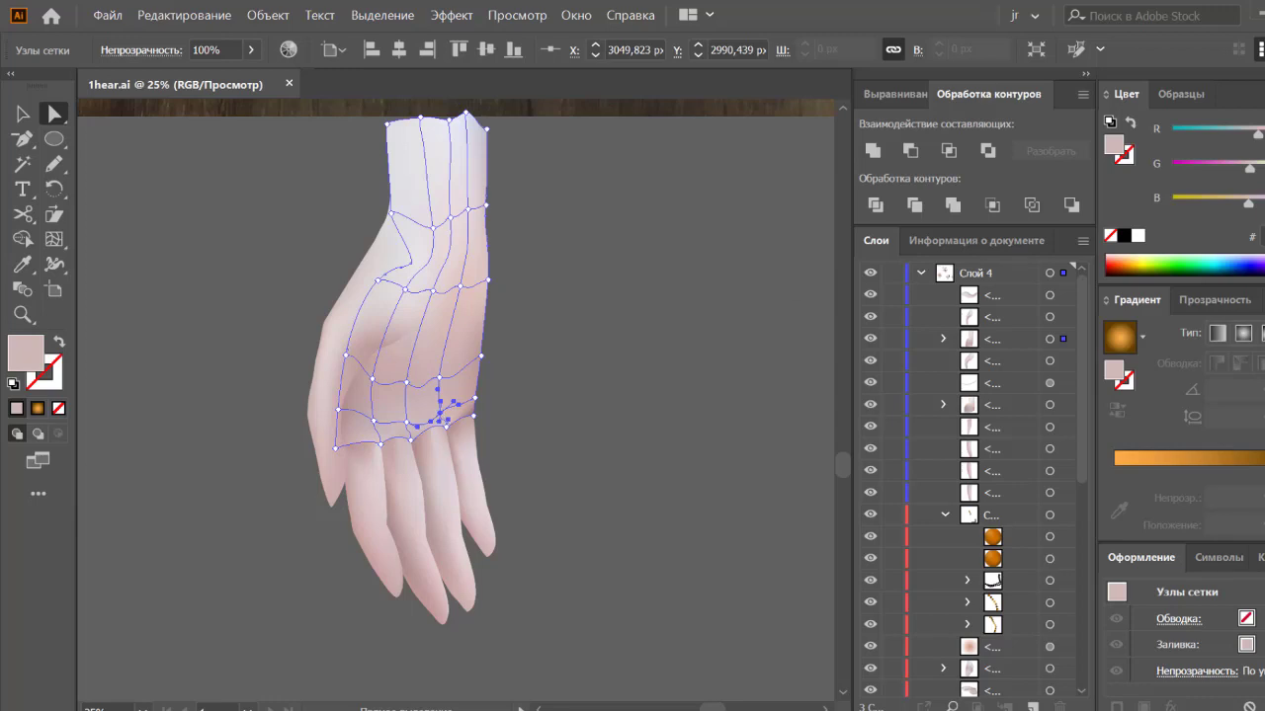
Step: Switch the Color panel to HSB and lower brightness of two knuckle mesh nodes
{"action": "left_click", "coordinate": [1257, 94]}
{"action": "left_click", "coordinate": [1116, 158]}
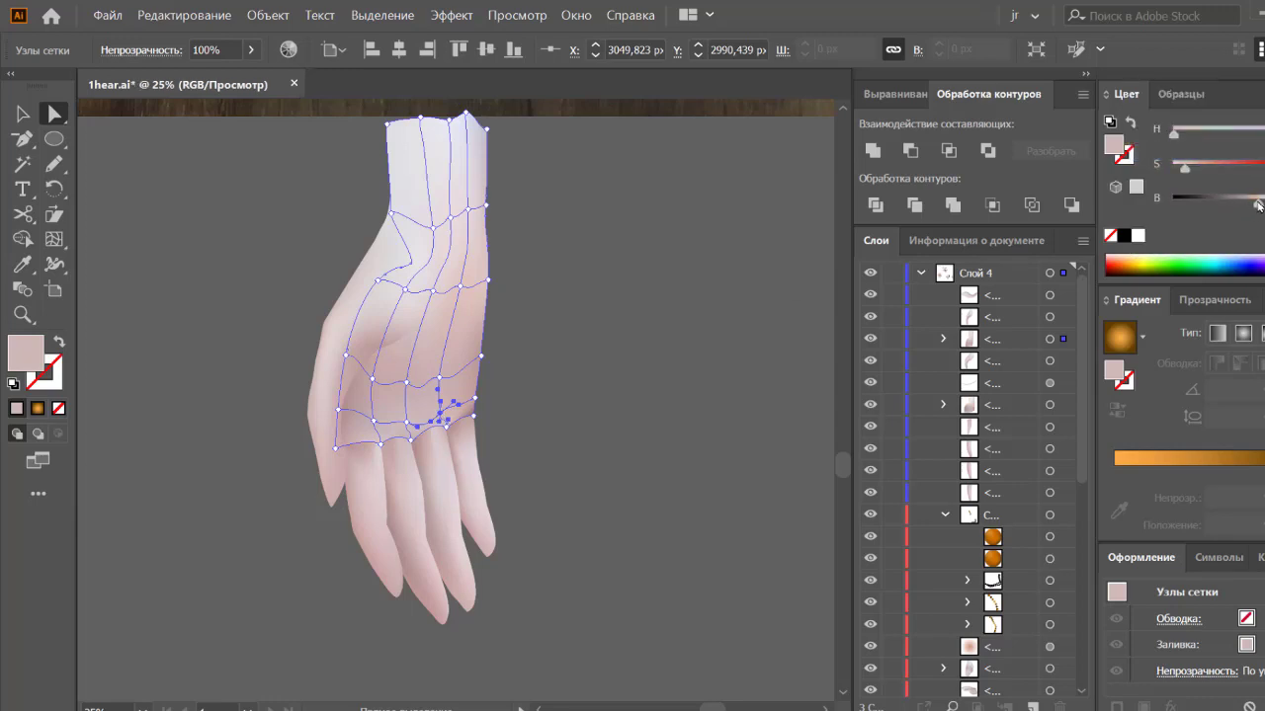
{"action": "left_click_drag", "start_coordinate": [1257, 204], "coordinate": [1249, 205]}
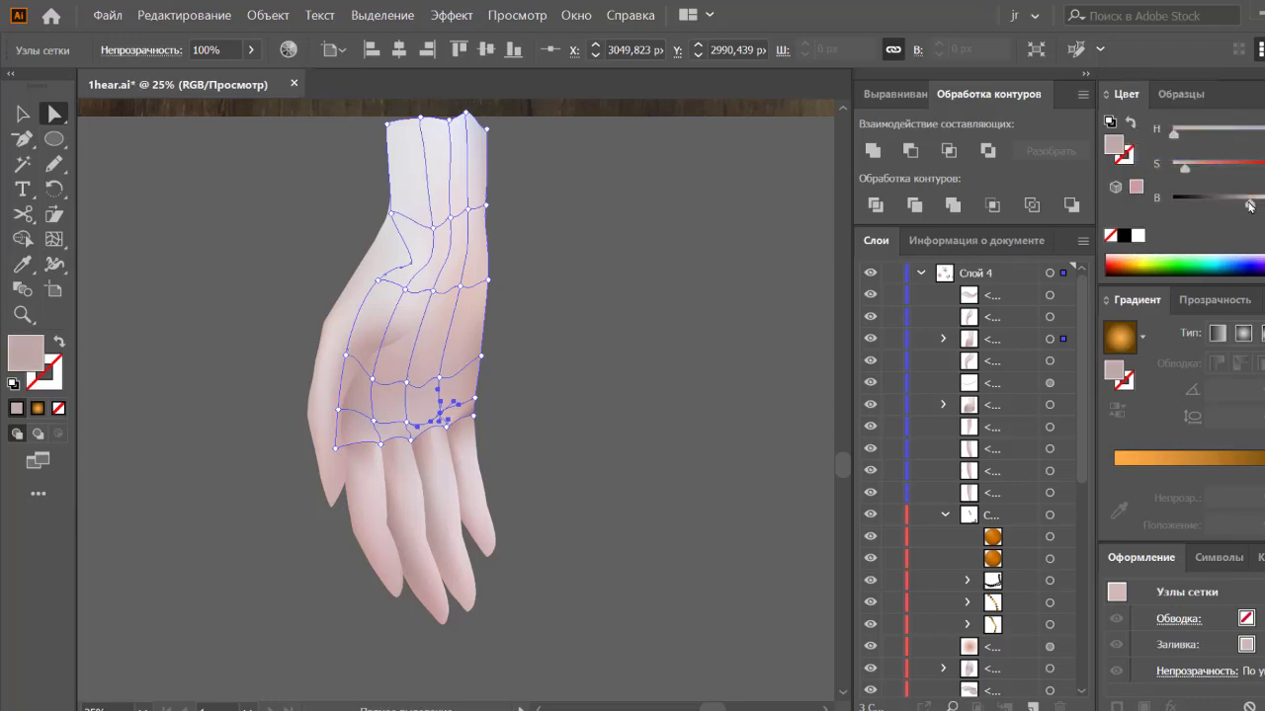
{"action": "left_click", "coordinate": [406, 424]}
{"action": "left_click_drag", "start_coordinate": [1257, 205], "coordinate": [1249, 205]}
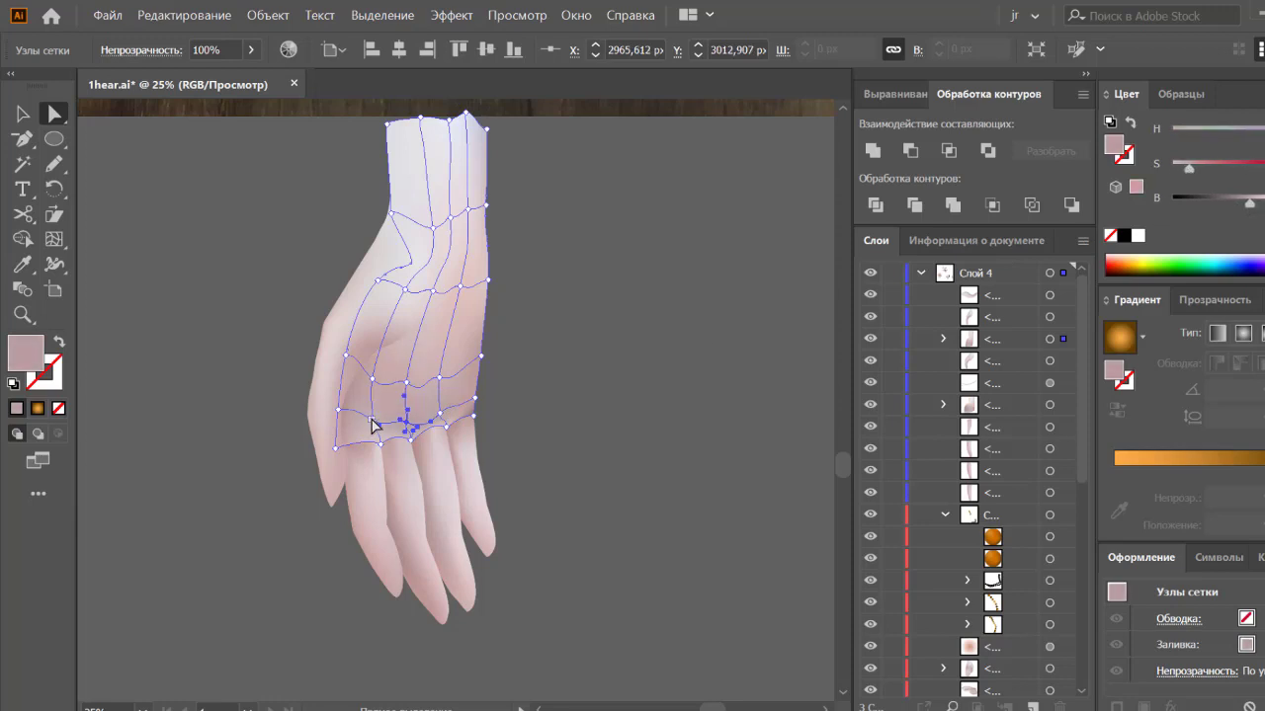
Step: Zoom in on the knuckles and sample the pink skin colour onto a knuckle point with the Eyedropper
{"action": "left_click", "coordinate": [1137, 235]}
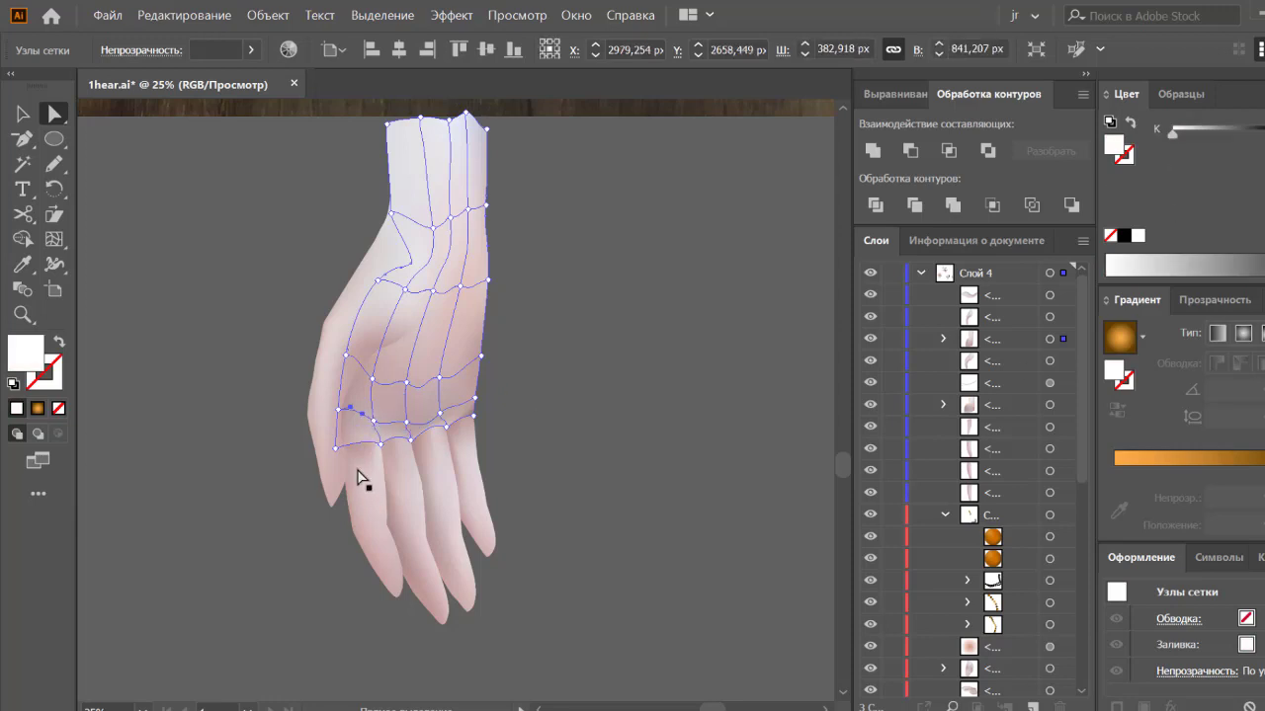
{"action": "key", "text": "ctrl+space"}
{"action": "left_click_drag", "start_coordinate": [359, 480], "coordinate": [438, 404]}
{"action": "left_click", "coordinate": [229, 328]}
{"action": "key", "text": "ctrl+minus"}
{"action": "key", "text": "ctrl+minus"}
{"action": "key", "text": "ctrl+minus"}
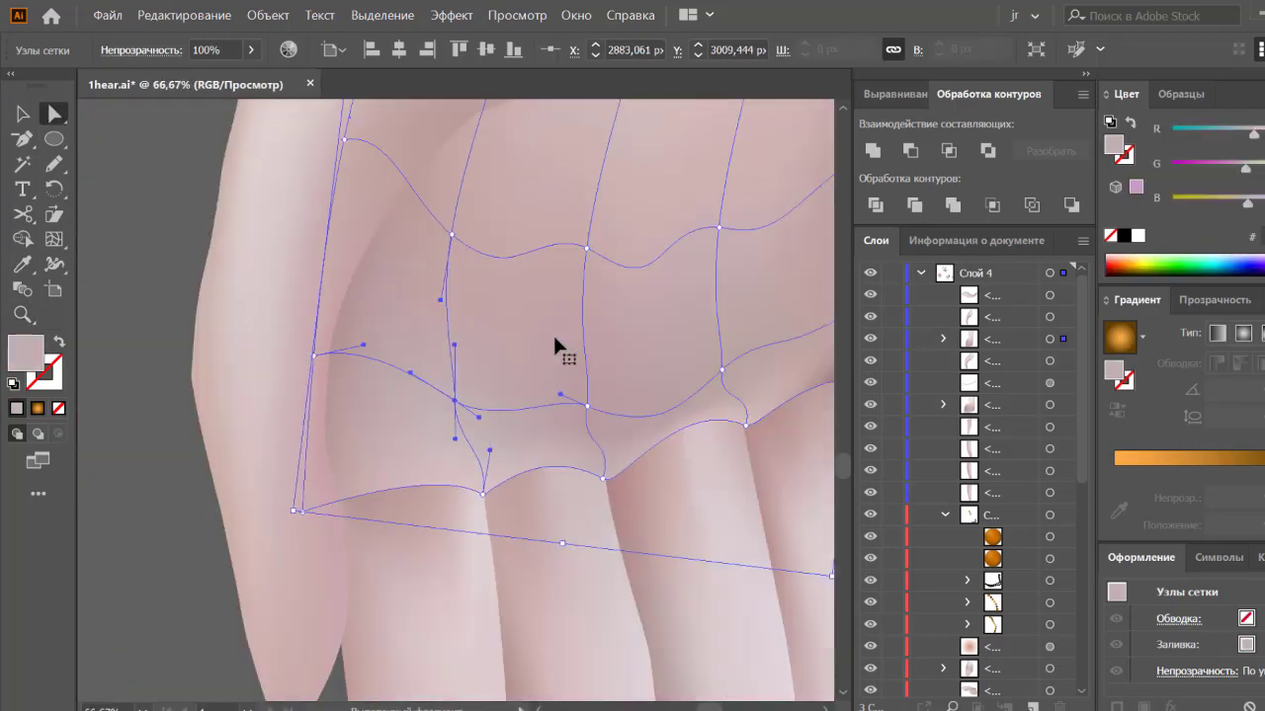
{"action": "key", "text": "i"}
{"action": "left_click", "coordinate": [561, 384]}
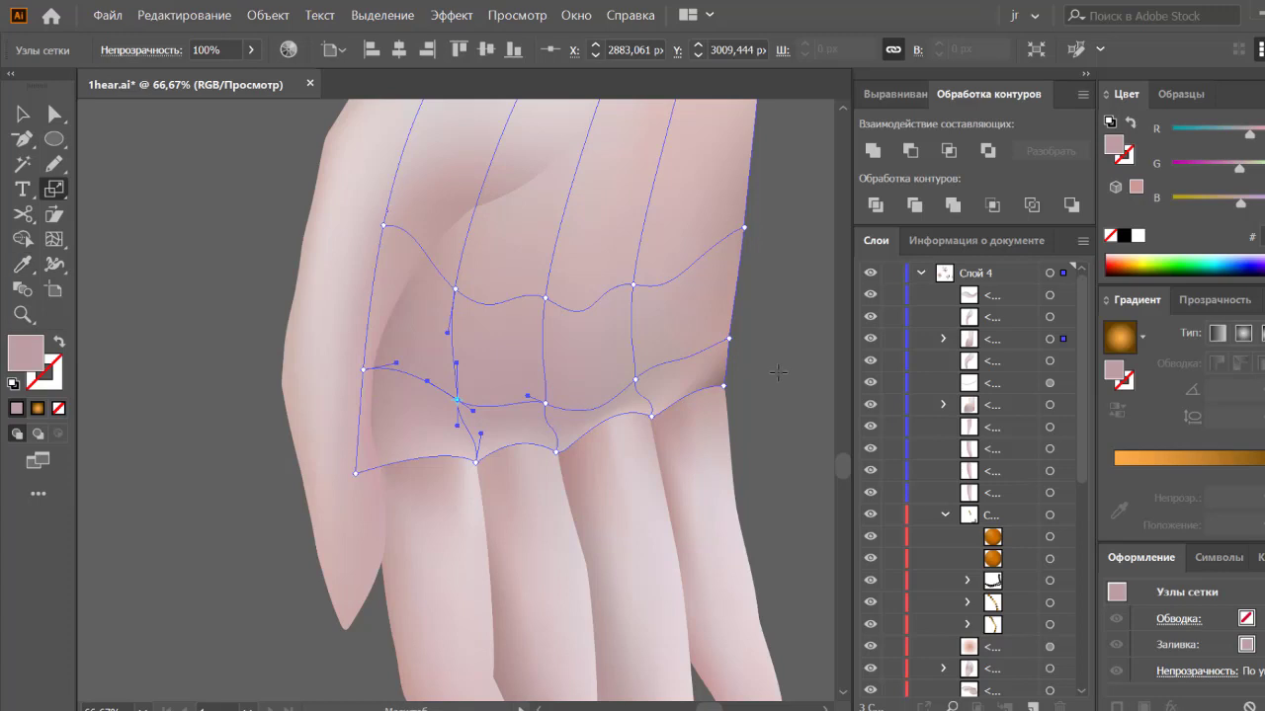
Step: Preview the knuckle shading, re-centre the hand and reselect the back-of-hand mesh
{"action": "key", "text": "v"}
{"action": "left_click", "coordinate": [776, 368]}
{"action": "key", "text": "ctrl+minus"}
{"action": "key", "text": "ctrl+minus"}
{"action": "left_click_drag", "start_coordinate": [757, 387], "coordinate": [542, 461]}
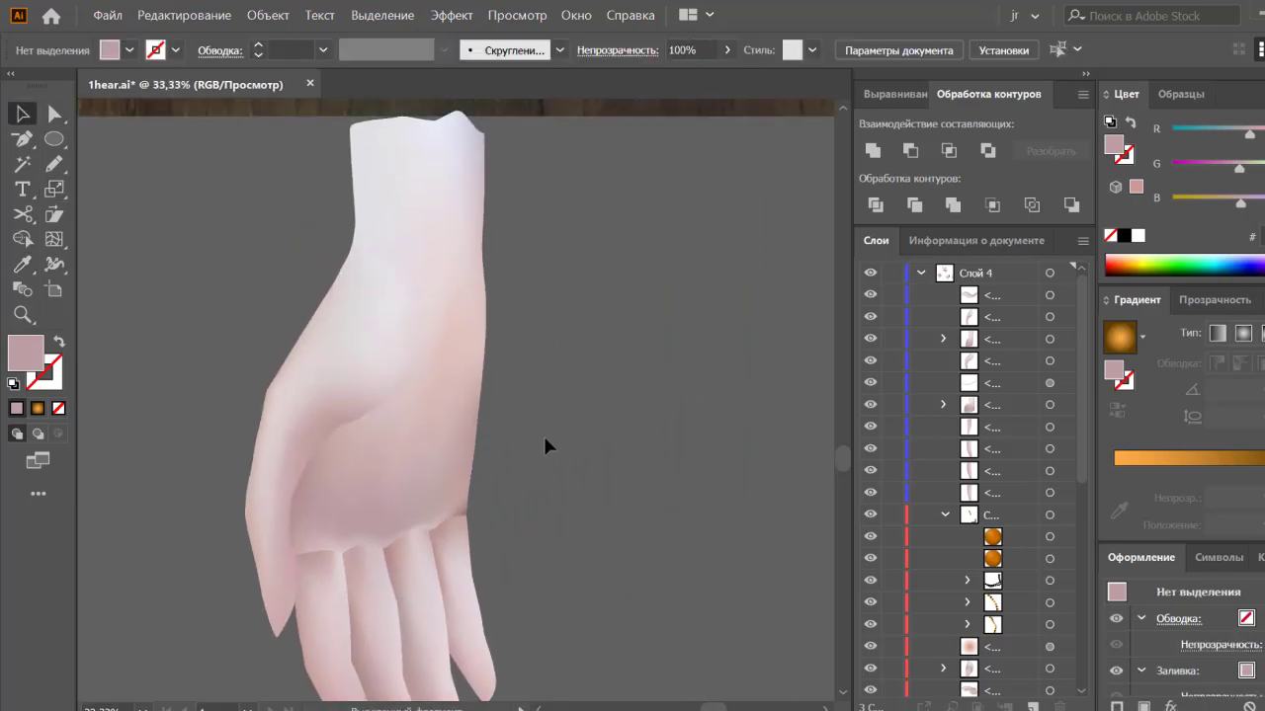
{"action": "key", "text": "ctrl+plus"}
{"action": "left_click", "coordinate": [329, 505]}
Step: Set the Color panel to HSB and darken a mesh point above the knuckles
{"action": "key", "text": "u"}
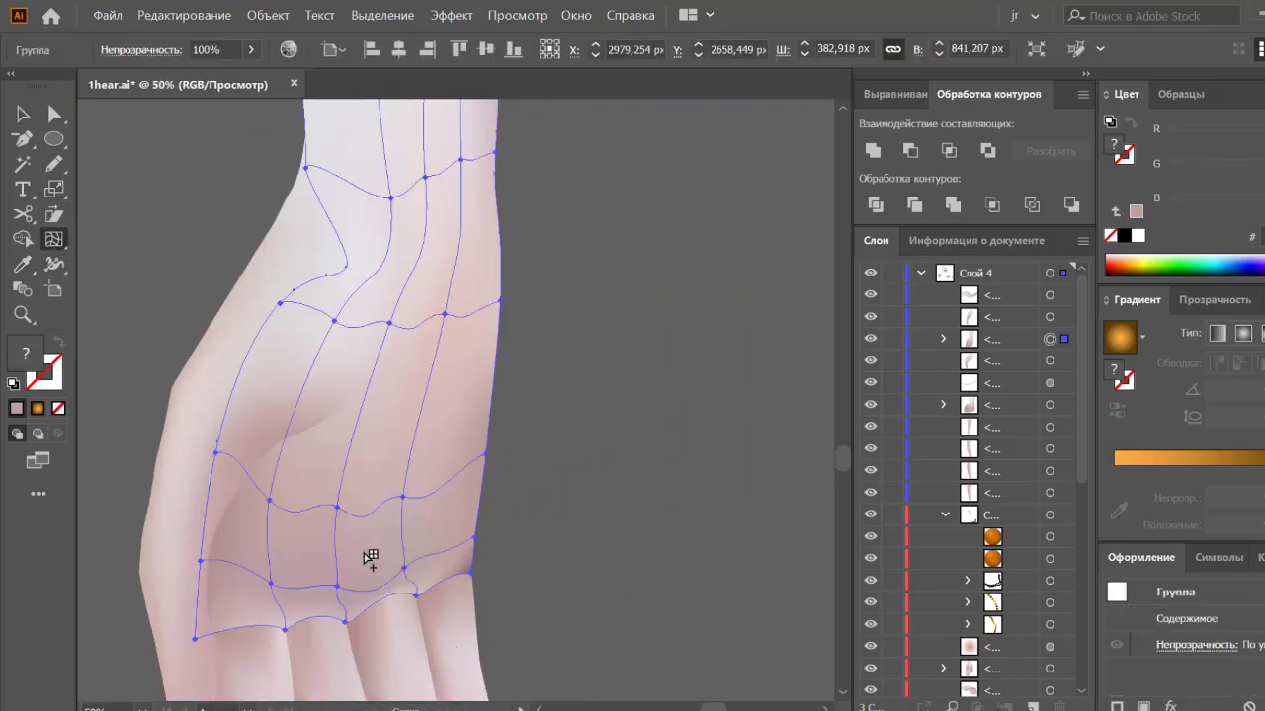
{"action": "left_click", "coordinate": [404, 535]}
{"action": "key", "text": "a"}
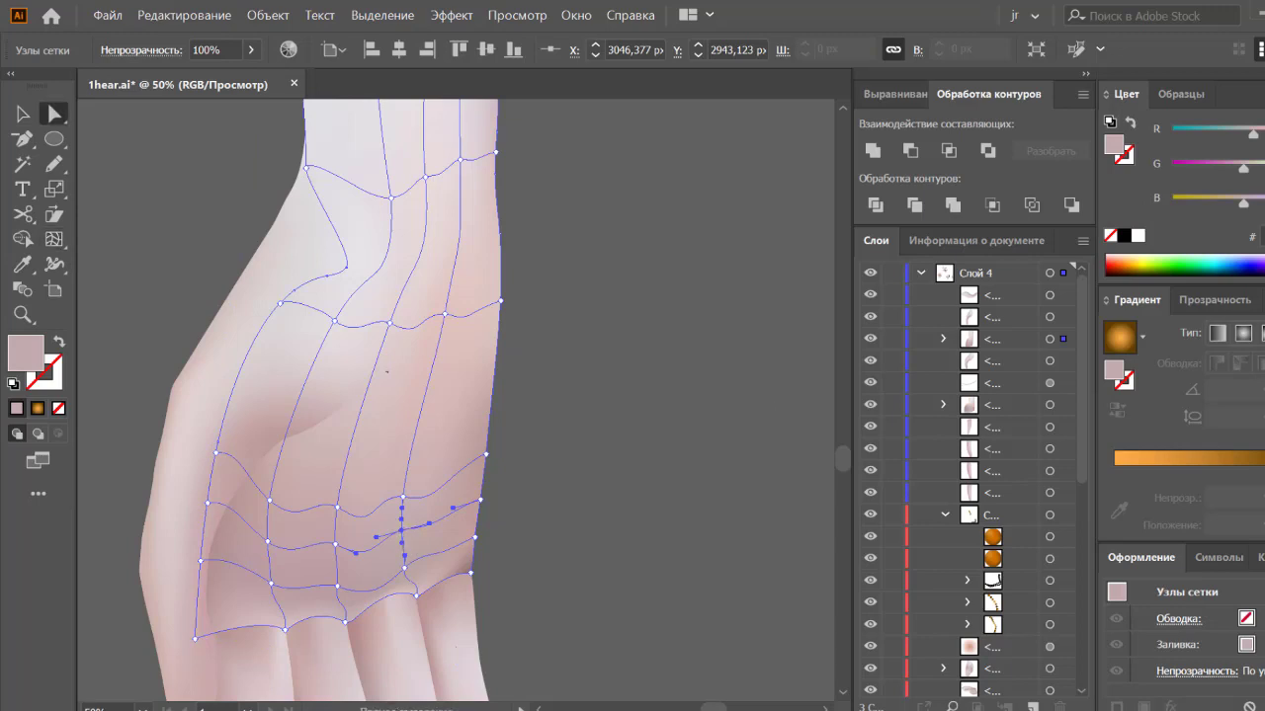
{"action": "left_click", "coordinate": [1254, 94]}
{"action": "left_click", "coordinate": [1186, 158]}
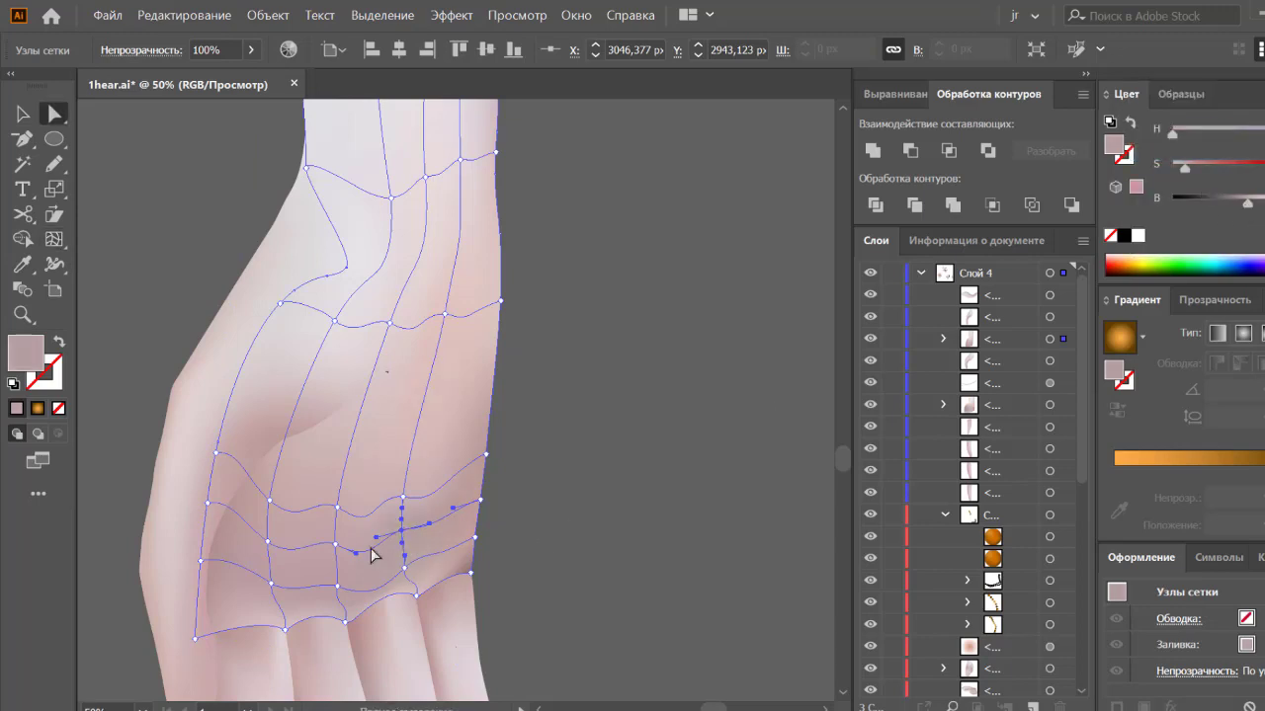
{"action": "left_click", "coordinate": [337, 543]}
{"action": "left_click_drag", "start_coordinate": [1249, 204], "coordinate": [1246, 206]}
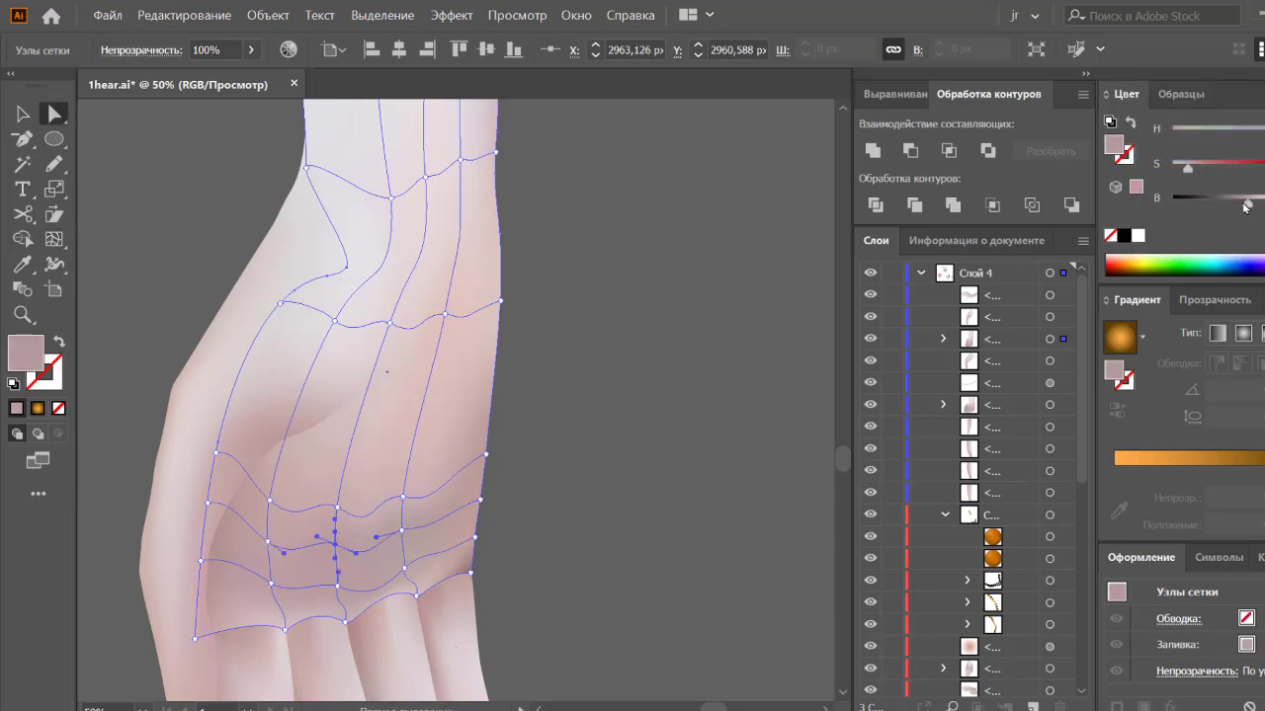
Step: Zoom into the thumb-side lower mesh and lower one point's brightness
{"action": "left_click", "coordinate": [273, 550]}
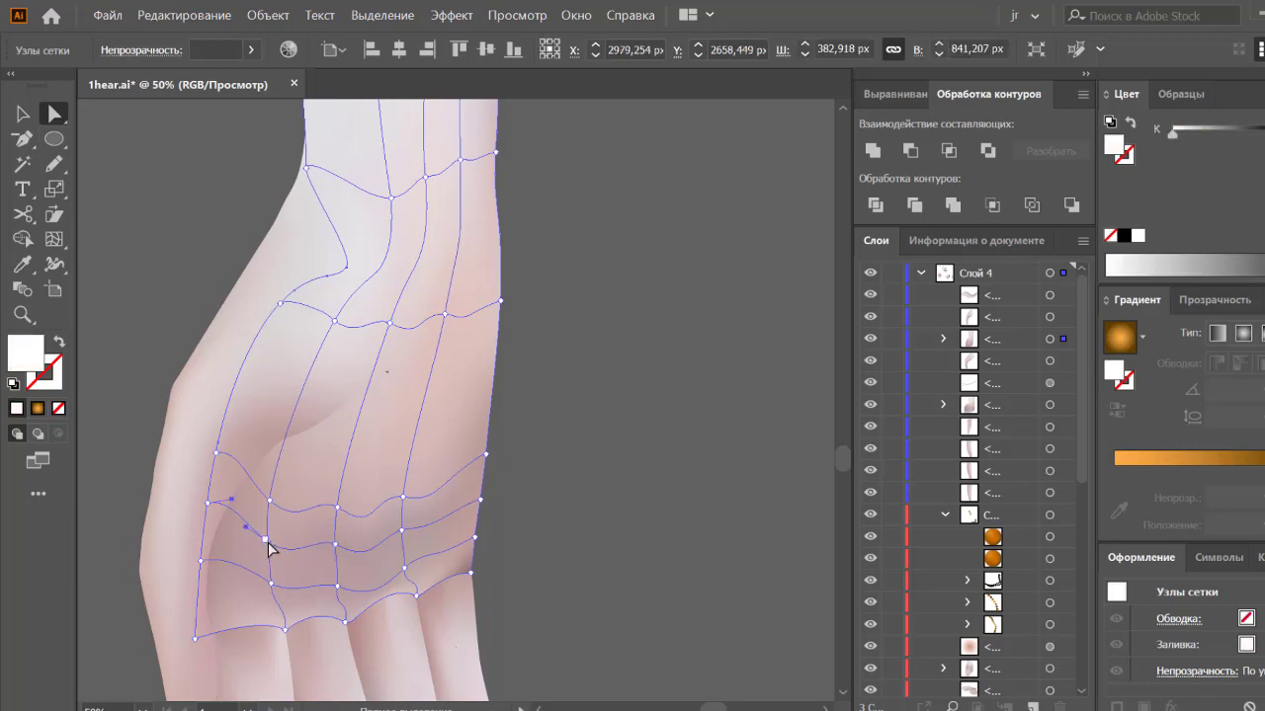
{"action": "left_click_drag", "start_coordinate": [248, 576], "coordinate": [319, 559]}
{"action": "left_click", "coordinate": [237, 501]}
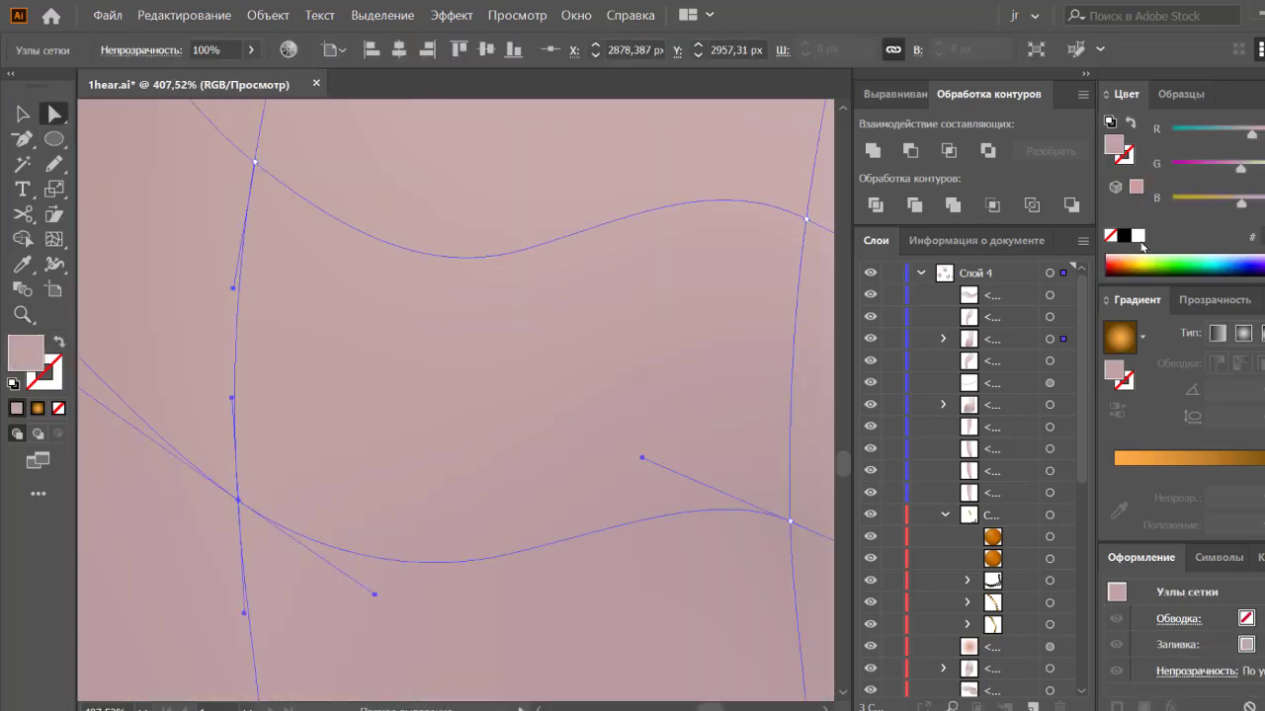
{"action": "right_click", "coordinate": [1143, 246]}
{"action": "left_click", "coordinate": [1165, 151]}
{"action": "left_click_drag", "start_coordinate": [1250, 205], "coordinate": [1244, 208]}
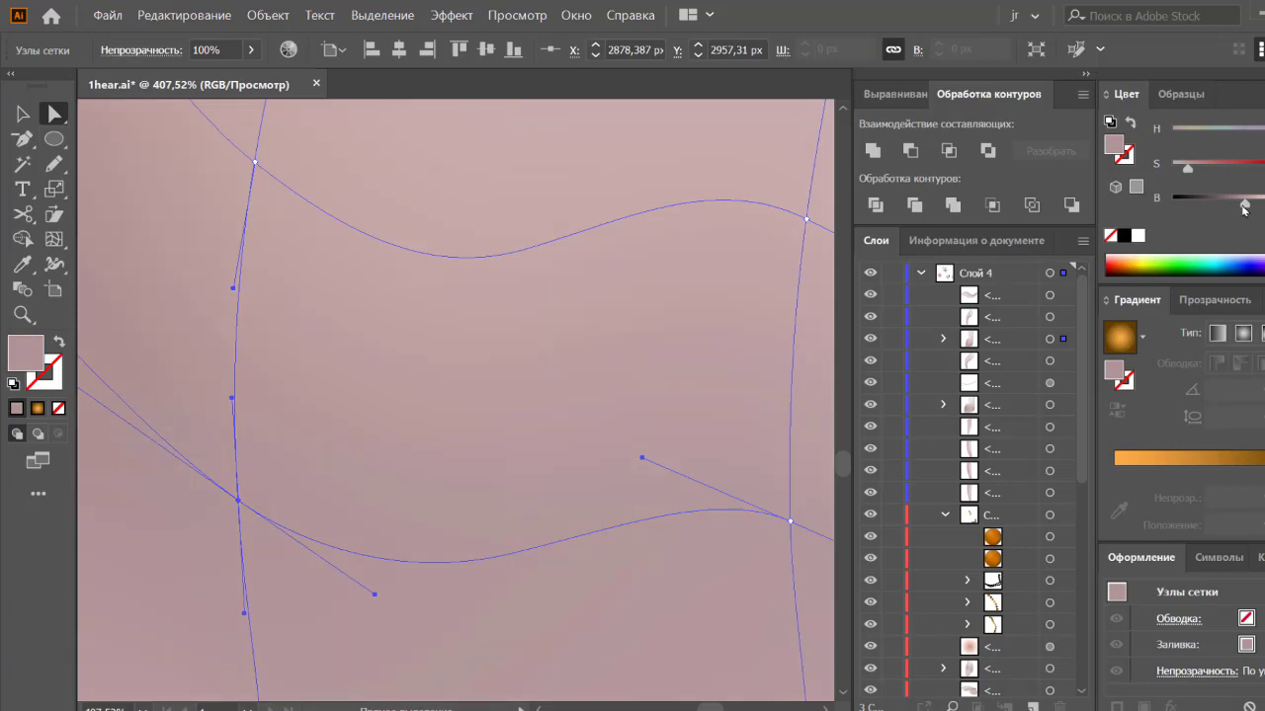
{"action": "key", "text": "ctrl+minus"}
{"action": "key", "text": "ctrl+minus"}
{"action": "key", "text": "ctrl+minus"}
{"action": "key", "text": "ctrl+minus"}
Step: Check the knuckle-row mesh points and slightly lighten one of them
{"action": "left_click", "coordinate": [748, 409]}
{"action": "left_click", "coordinate": [481, 494]}
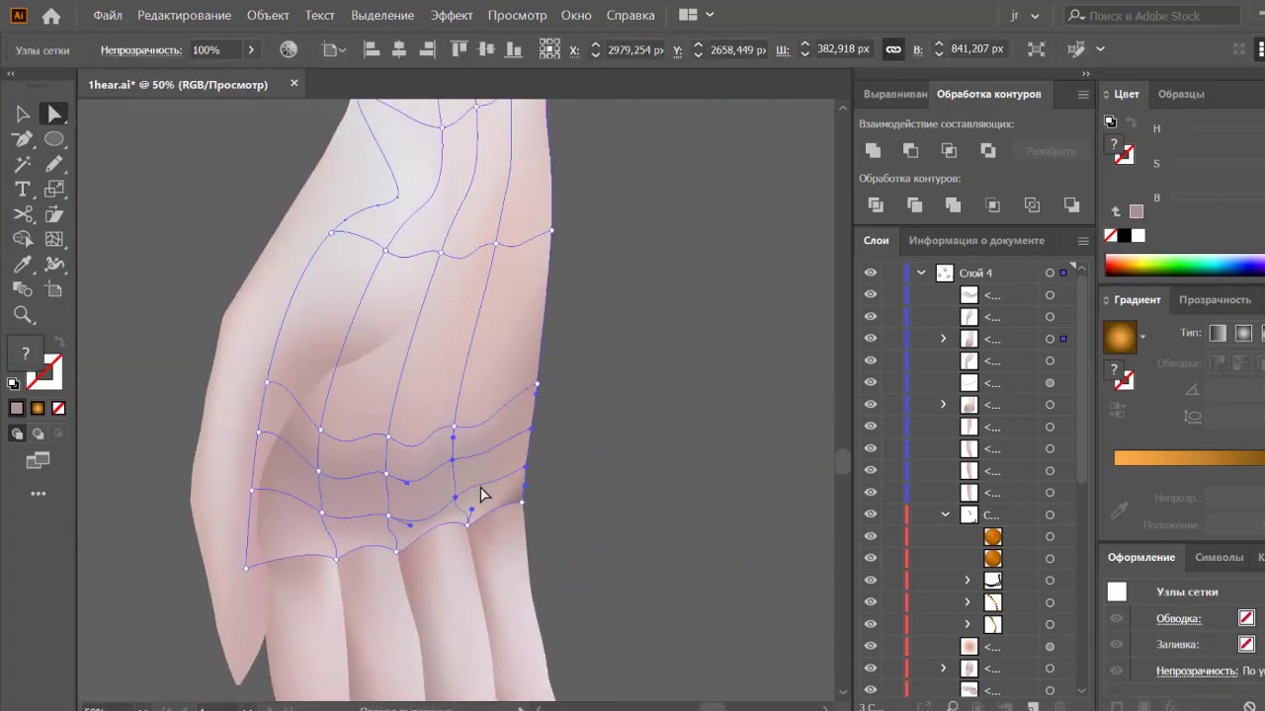
{"action": "left_click", "coordinate": [457, 506]}
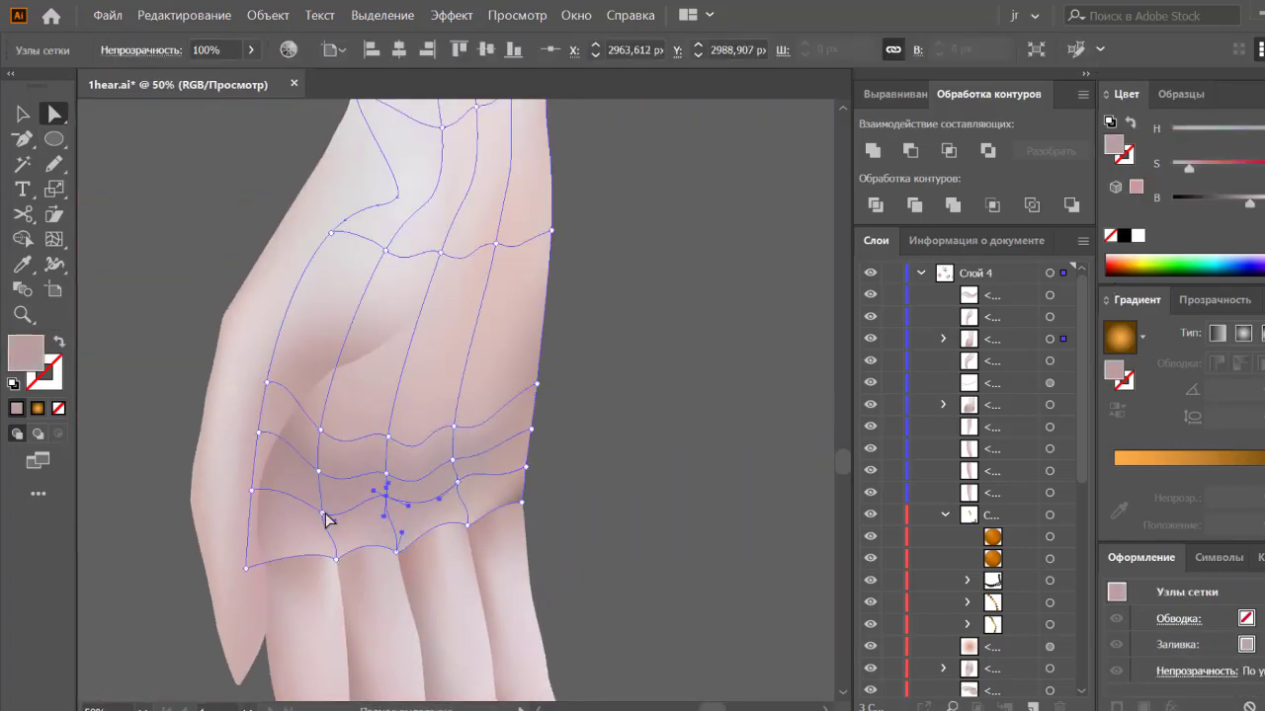
{"action": "left_click", "coordinate": [322, 506]}
{"action": "left_click", "coordinate": [644, 480]}
{"action": "left_click", "coordinate": [474, 435]}
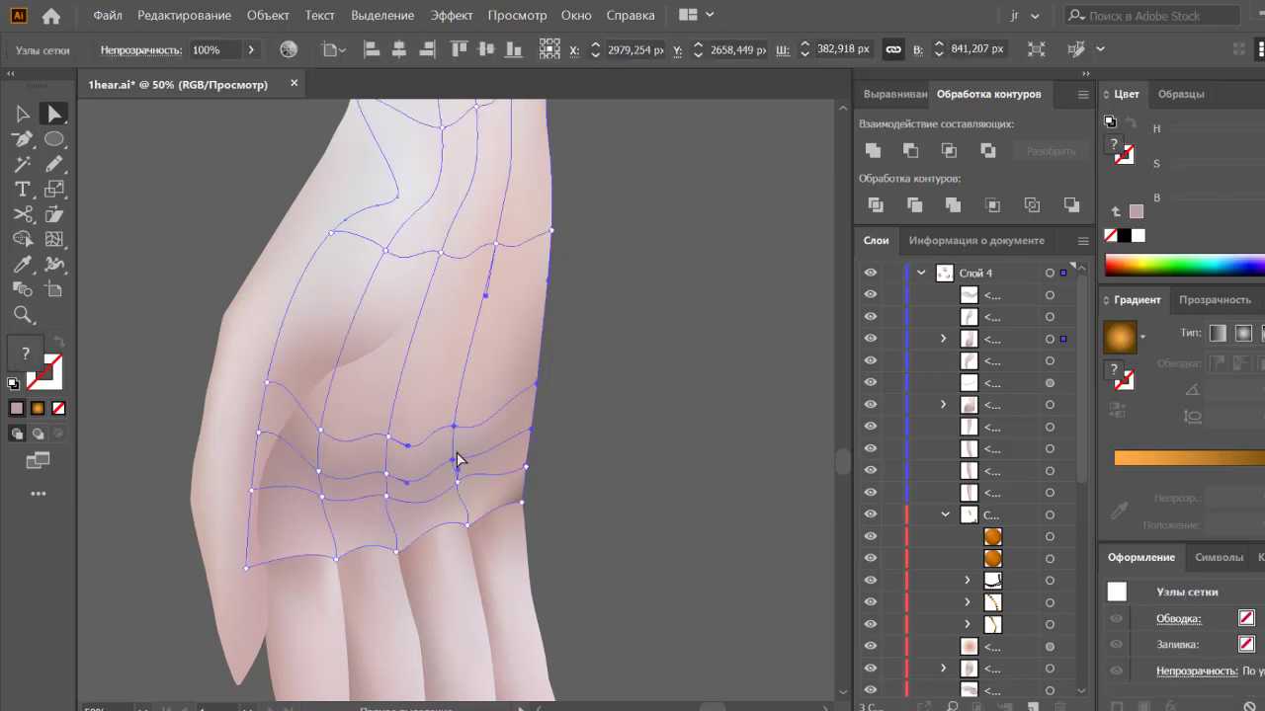
{"action": "left_click", "coordinate": [453, 462]}
{"action": "left_click_drag", "start_coordinate": [1251, 205], "coordinate": [1256, 208]}
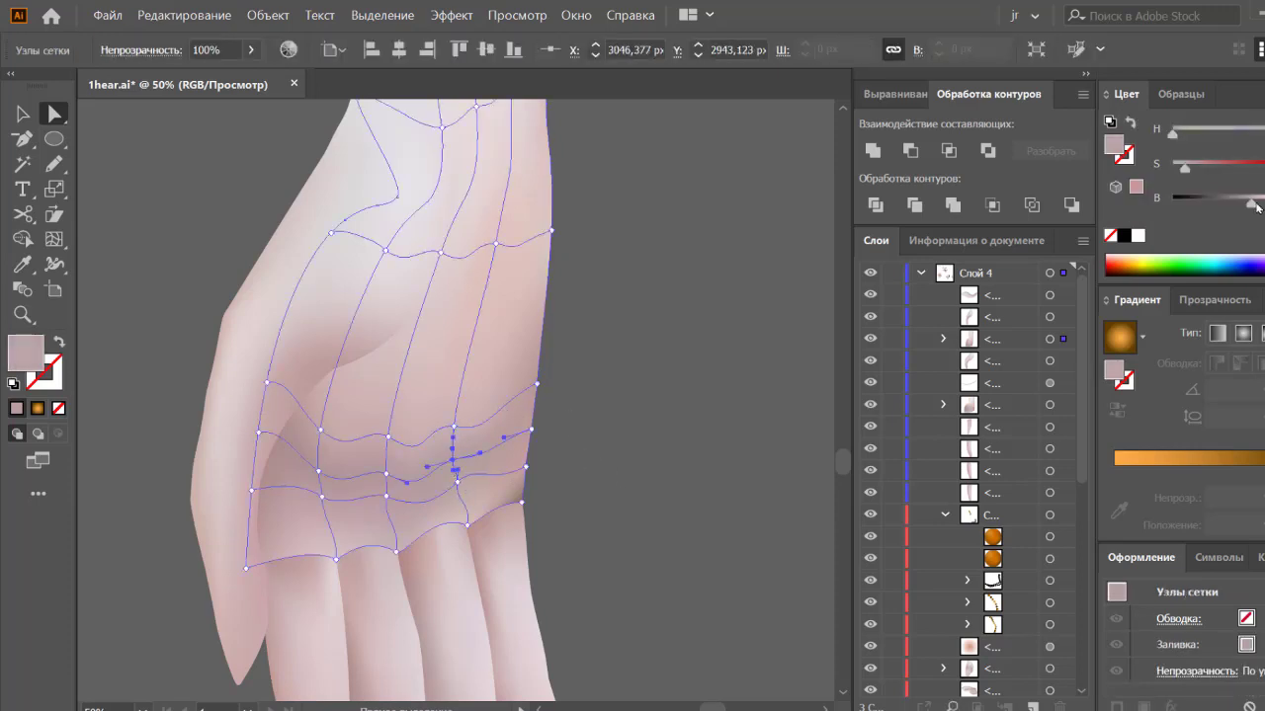
{"action": "key", "text": "ctrl+shift+a"}
Step: Lock the neighbouring thumb-side mesh so only the back-of-hand mesh gets picked
{"action": "left_click", "coordinate": [471, 432]}
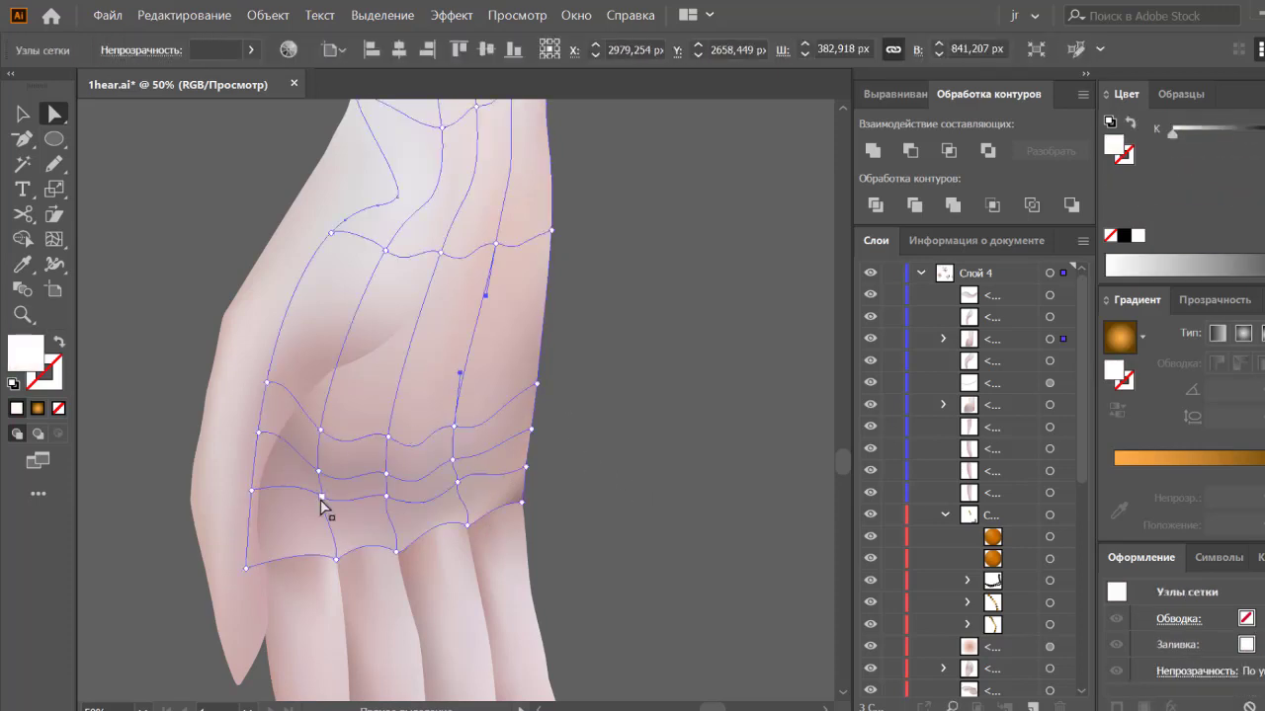
{"action": "left_click", "coordinate": [321, 496]}
{"action": "left_click", "coordinate": [250, 492]}
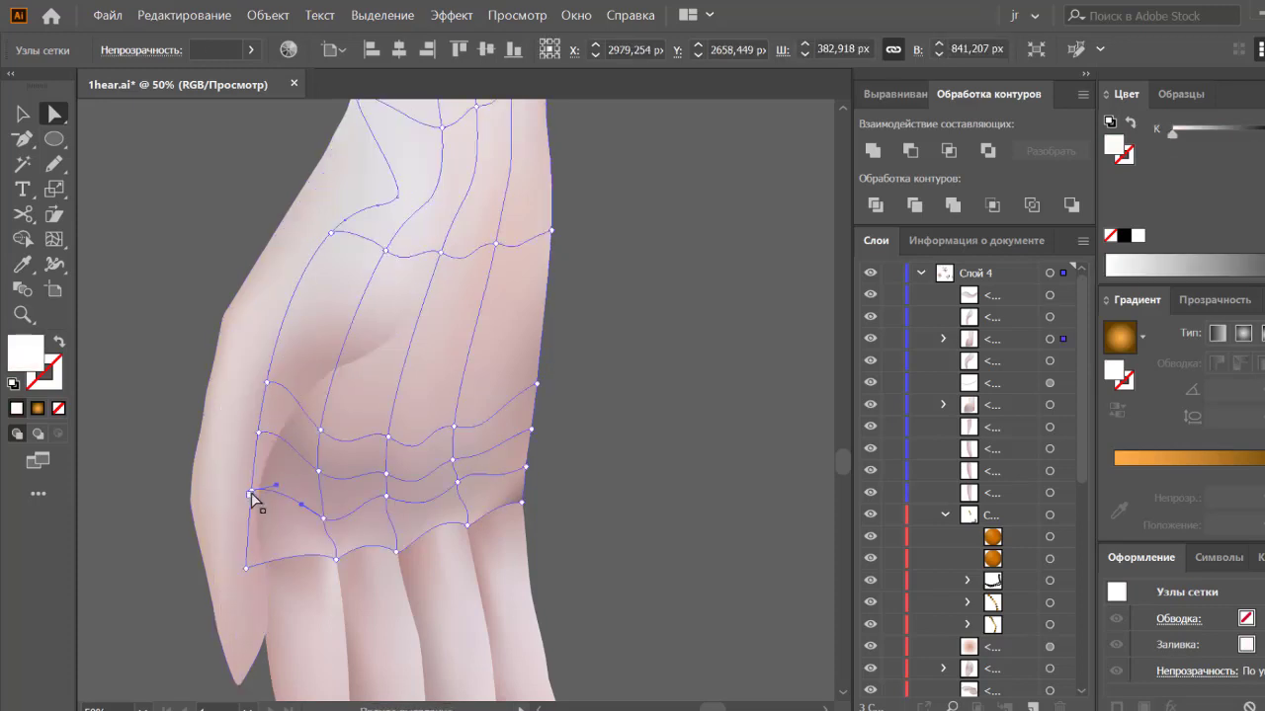
{"action": "key", "text": "v"}
{"action": "left_click", "coordinate": [232, 452]}
{"action": "key", "text": "ctrl+2"}
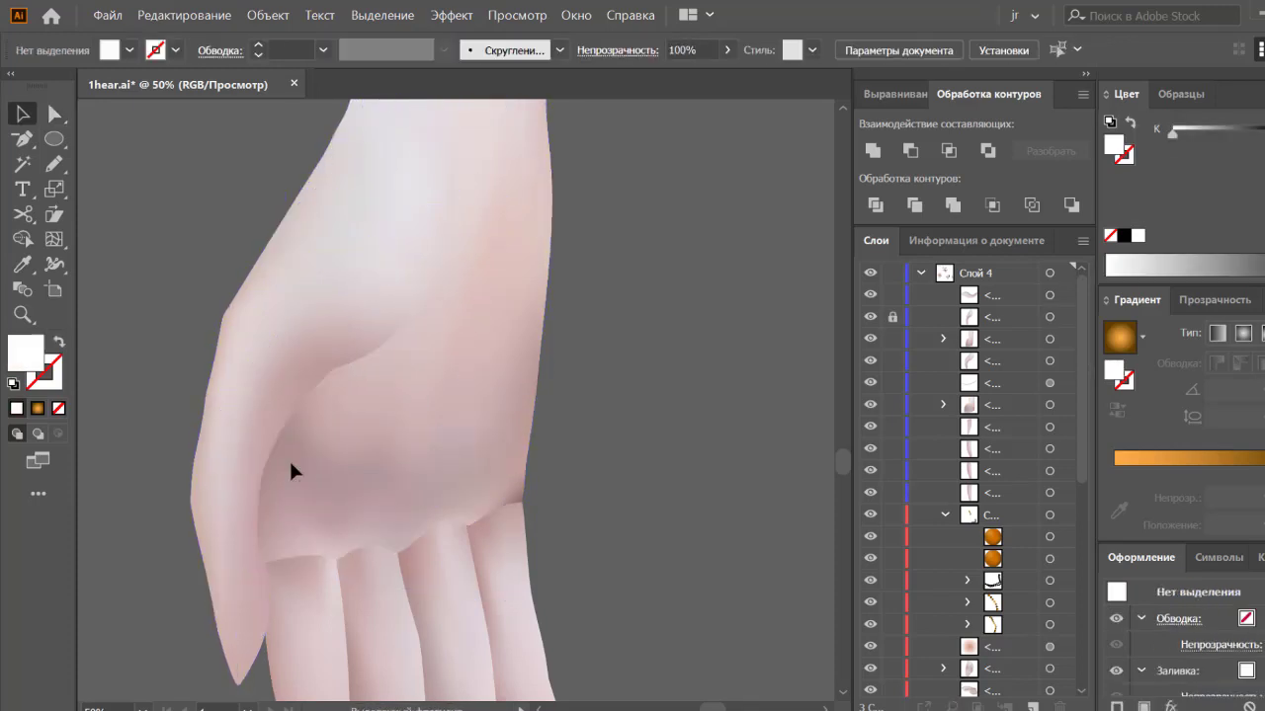
{"action": "left_click", "coordinate": [290, 471]}
{"action": "key", "text": "a"}
{"action": "left_click", "coordinate": [251, 502]}
{"action": "left_click", "coordinate": [605, 511]}
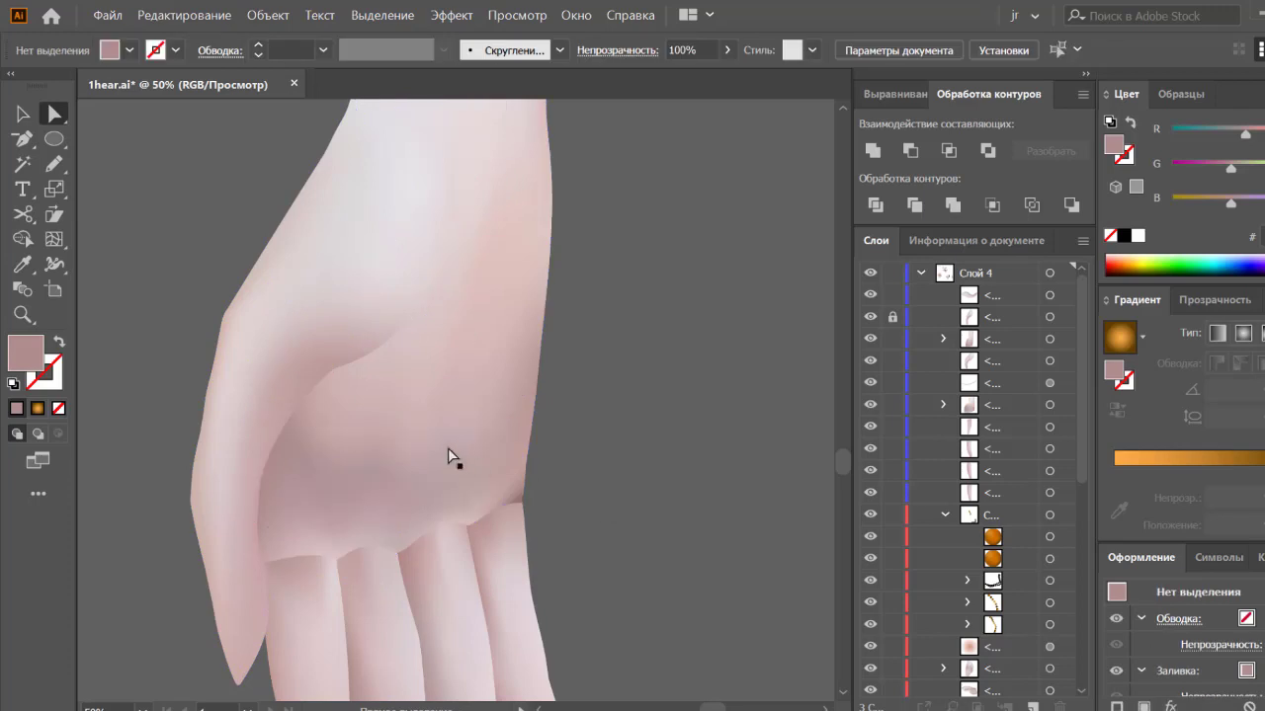
Step: Inspect a mesh point near the thumb and zoom so the hand fills the view
{"action": "left_click", "coordinate": [325, 445]}
{"action": "left_click", "coordinate": [322, 405]}
{"action": "left_click", "coordinate": [545, 497]}
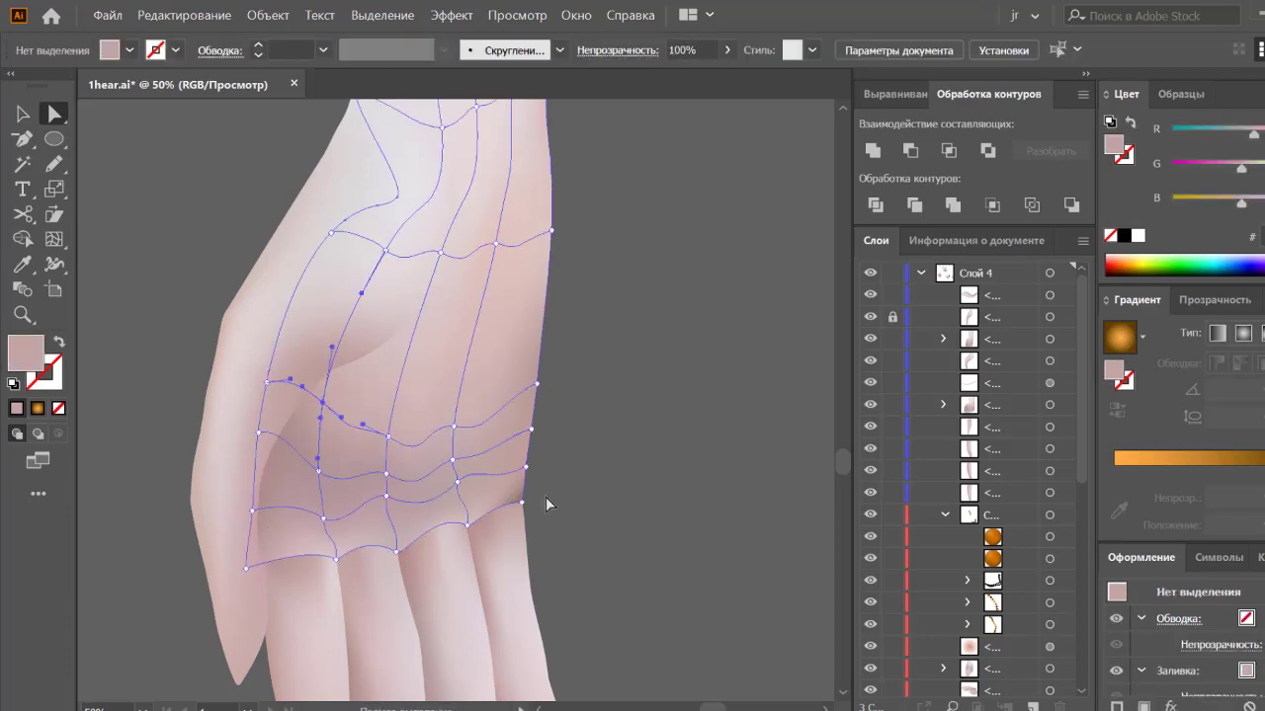
{"action": "scroll", "coordinate": [627, 500], "scroll_direction": "down", "scroll_amount": 1}
{"action": "scroll", "coordinate": [627, 500], "scroll_direction": "down", "scroll_amount": 3}
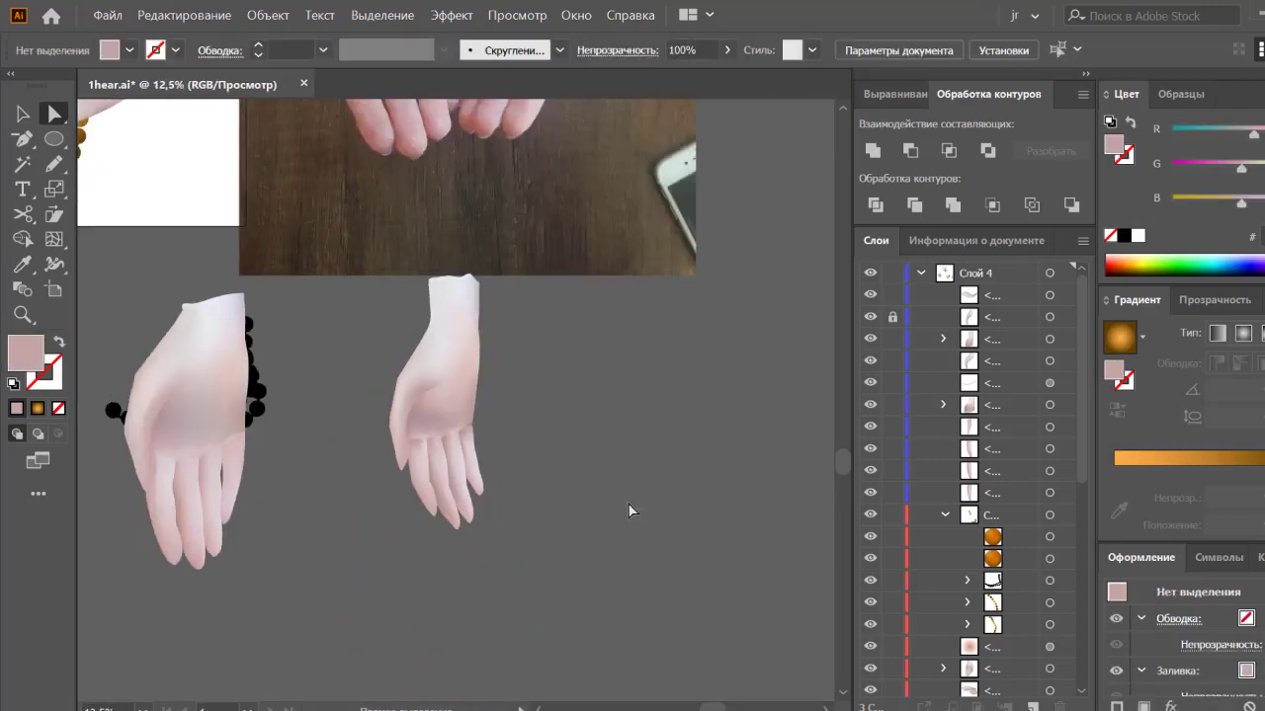
{"action": "key", "text": "ctrl+plus"}
{"action": "key", "text": "ctrl+plus"}
{"action": "key", "text": "ctrl+plus"}
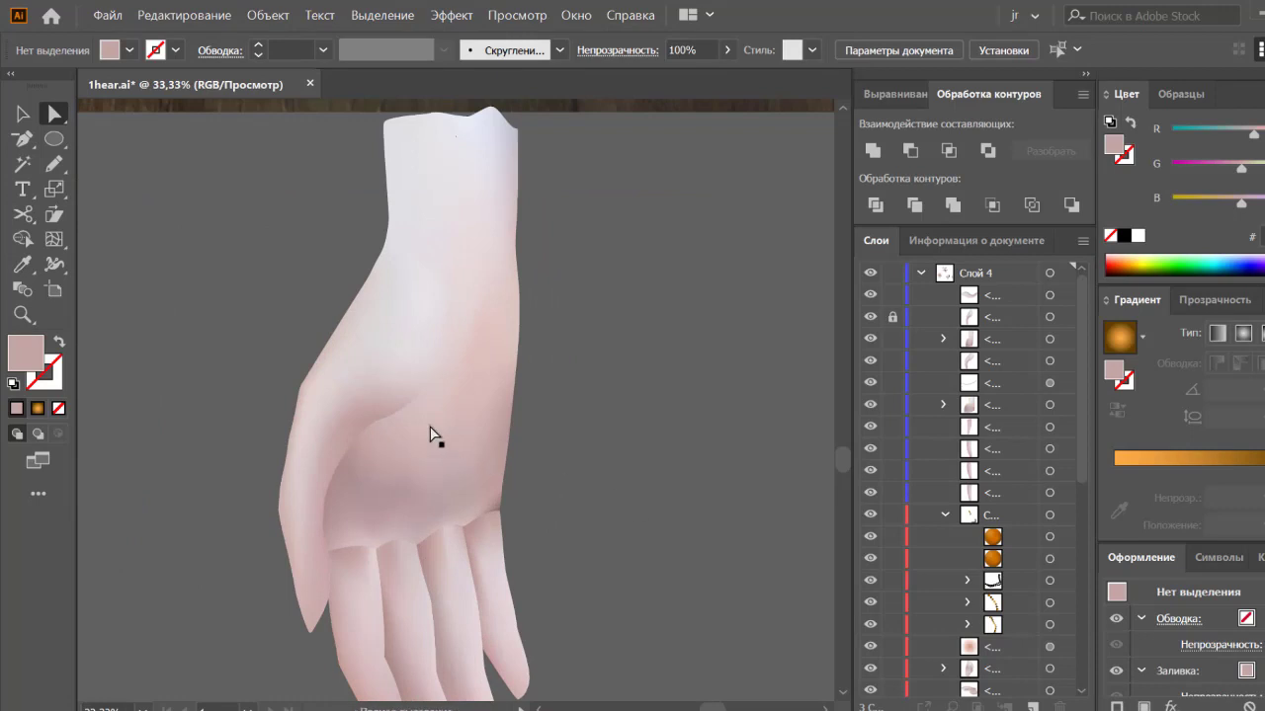
Step: Nudge a right-side mesh point of the back of the hand slightly upward
{"action": "left_click", "coordinate": [449, 464]}
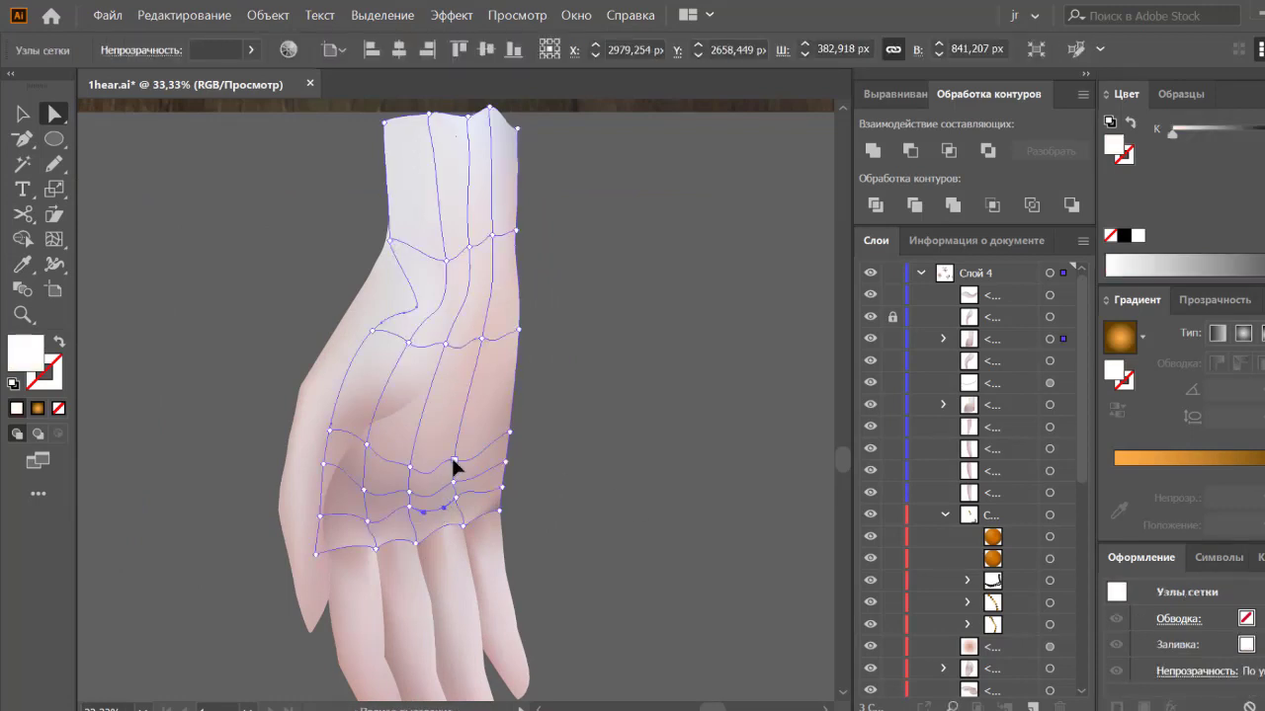
{"action": "left_click", "coordinate": [453, 465]}
{"action": "left_click", "coordinate": [465, 420]}
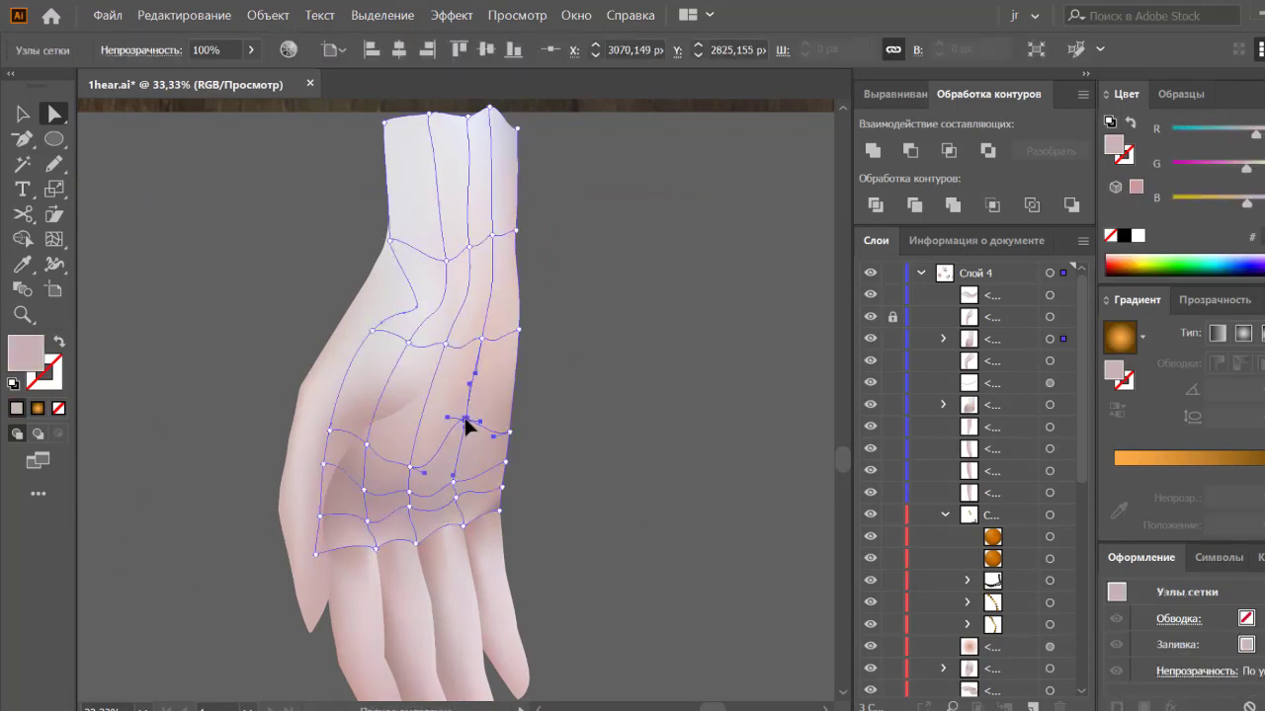
{"action": "left_click", "coordinate": [409, 467]}
{"action": "left_click", "coordinate": [424, 451]}
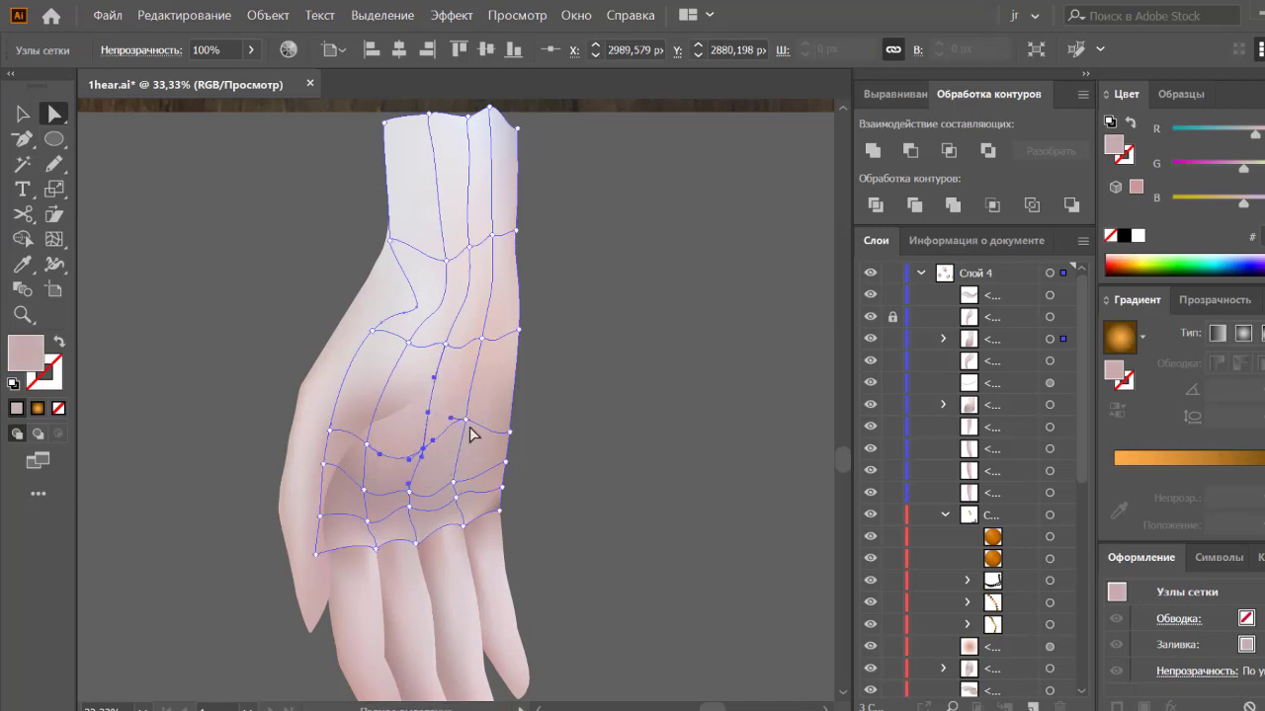
{"action": "left_click_drag", "start_coordinate": [466, 421], "coordinate": [472, 416]}
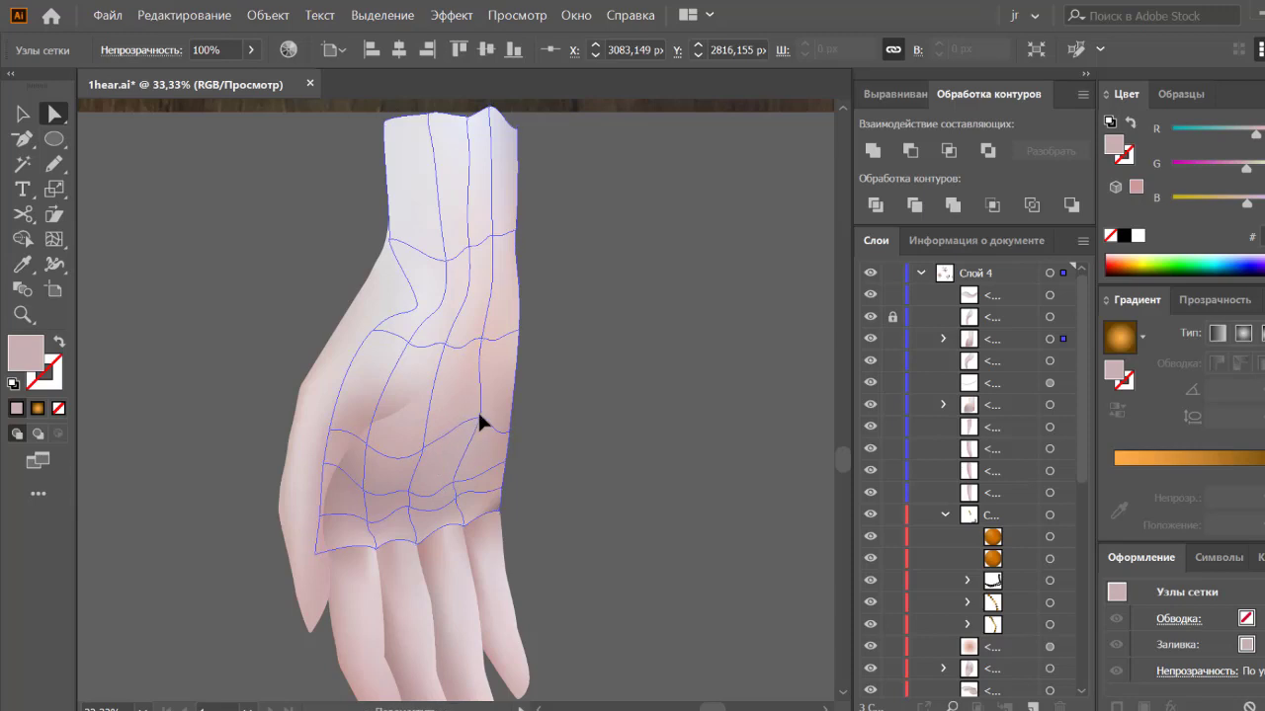
{"action": "left_click", "coordinate": [575, 439]}
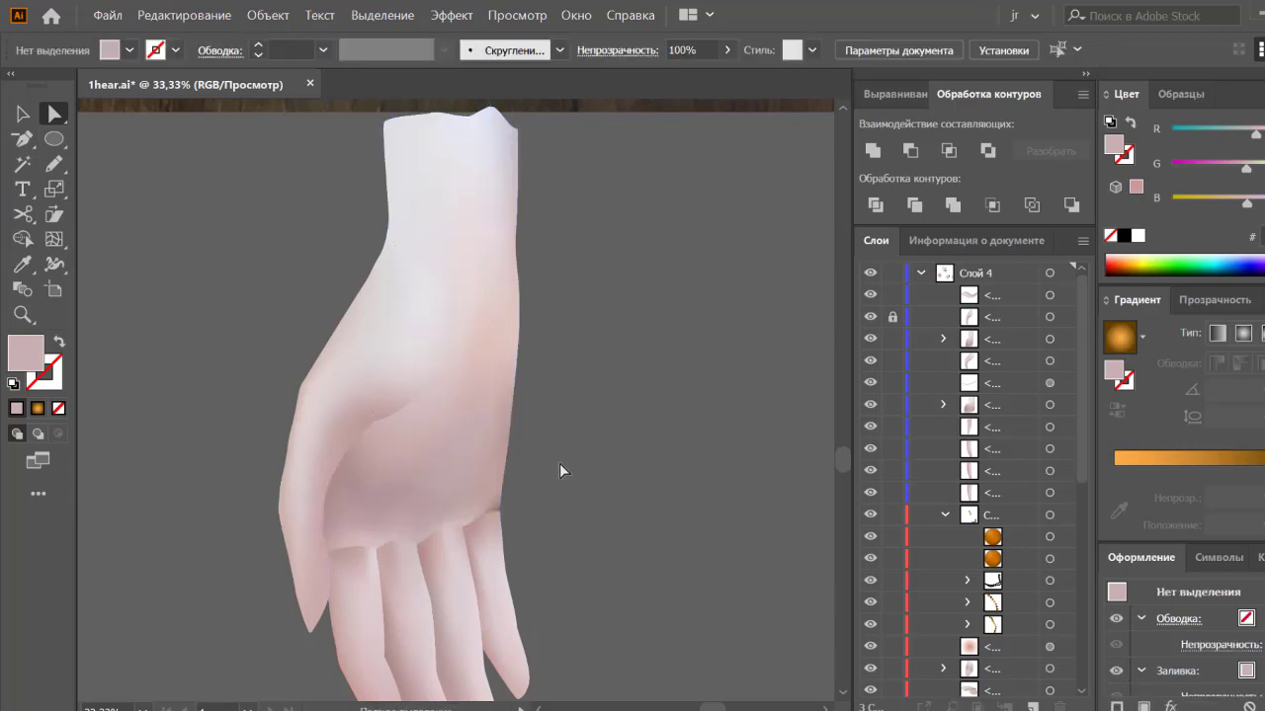
Step: Move a mesh point above the knuckles slightly upward and preview the result
{"action": "left_click", "coordinate": [446, 508]}
{"action": "left_click", "coordinate": [368, 520]}
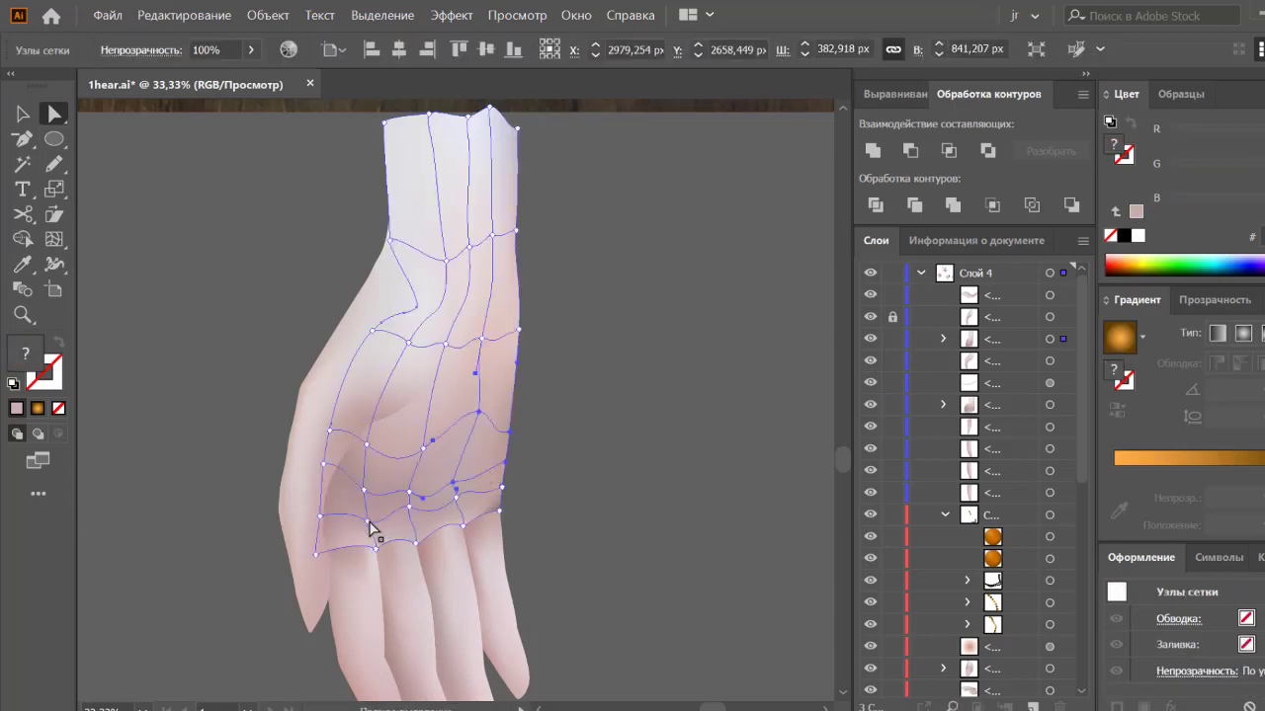
{"action": "left_click", "coordinate": [593, 513]}
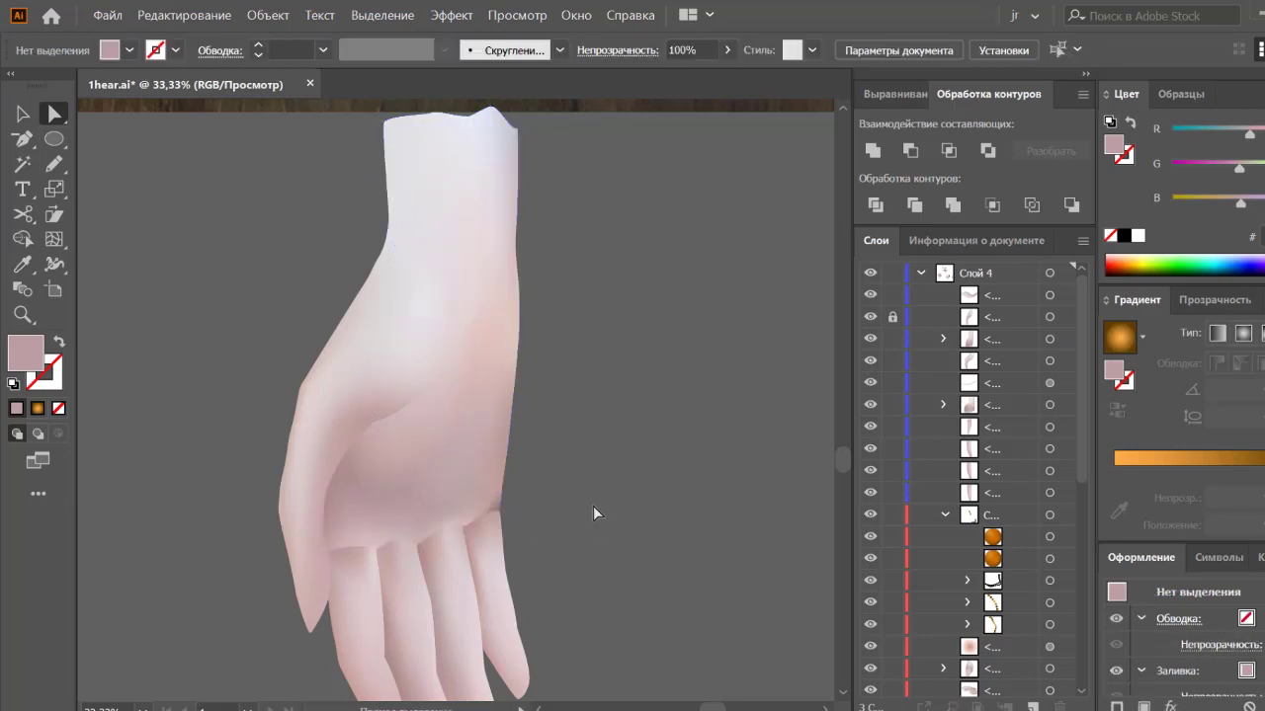
{"action": "left_click", "coordinate": [471, 491]}
{"action": "left_click", "coordinate": [413, 507]}
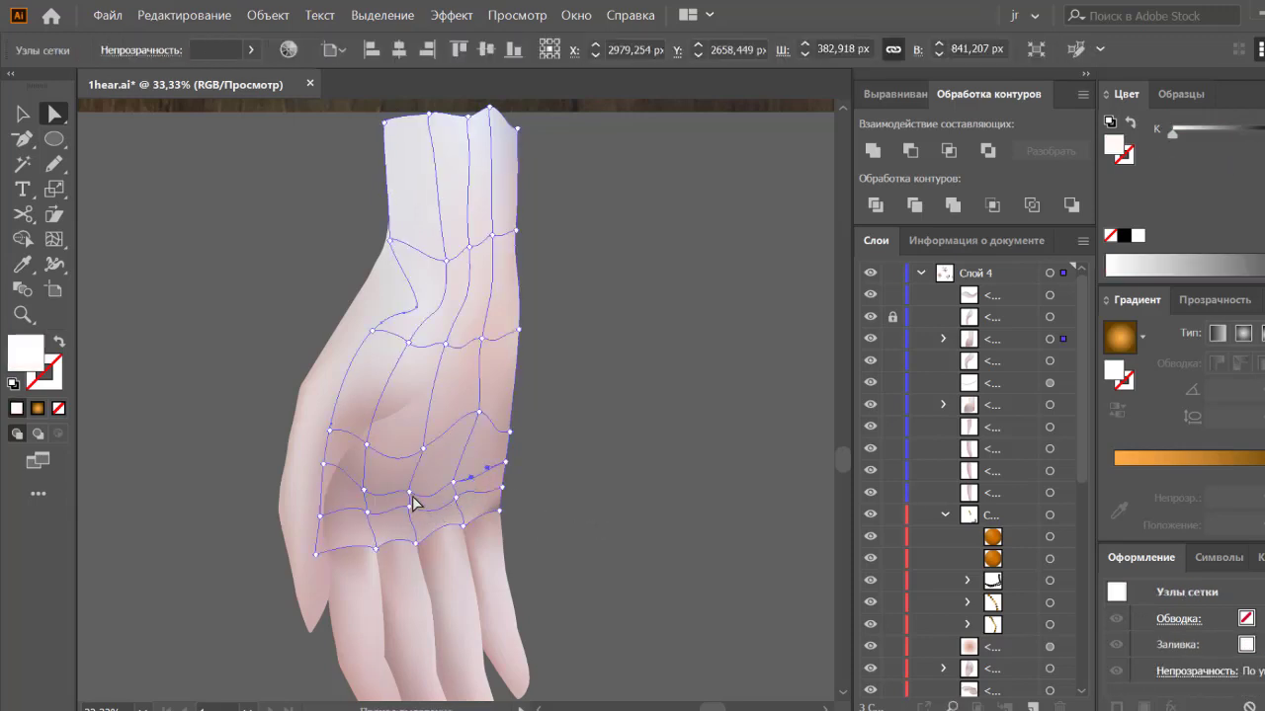
{"action": "left_click", "coordinate": [410, 492]}
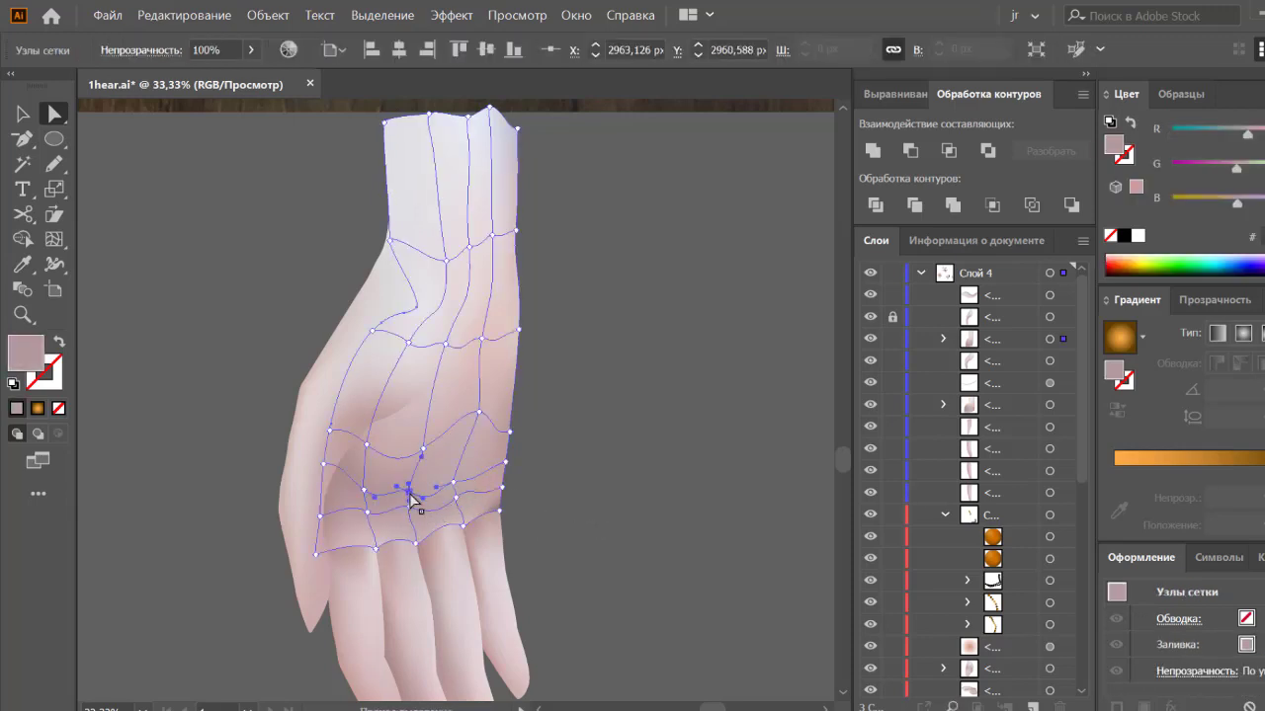
{"action": "left_click_drag", "start_coordinate": [412, 492], "coordinate": [411, 486]}
{"action": "left_click", "coordinate": [536, 516]}
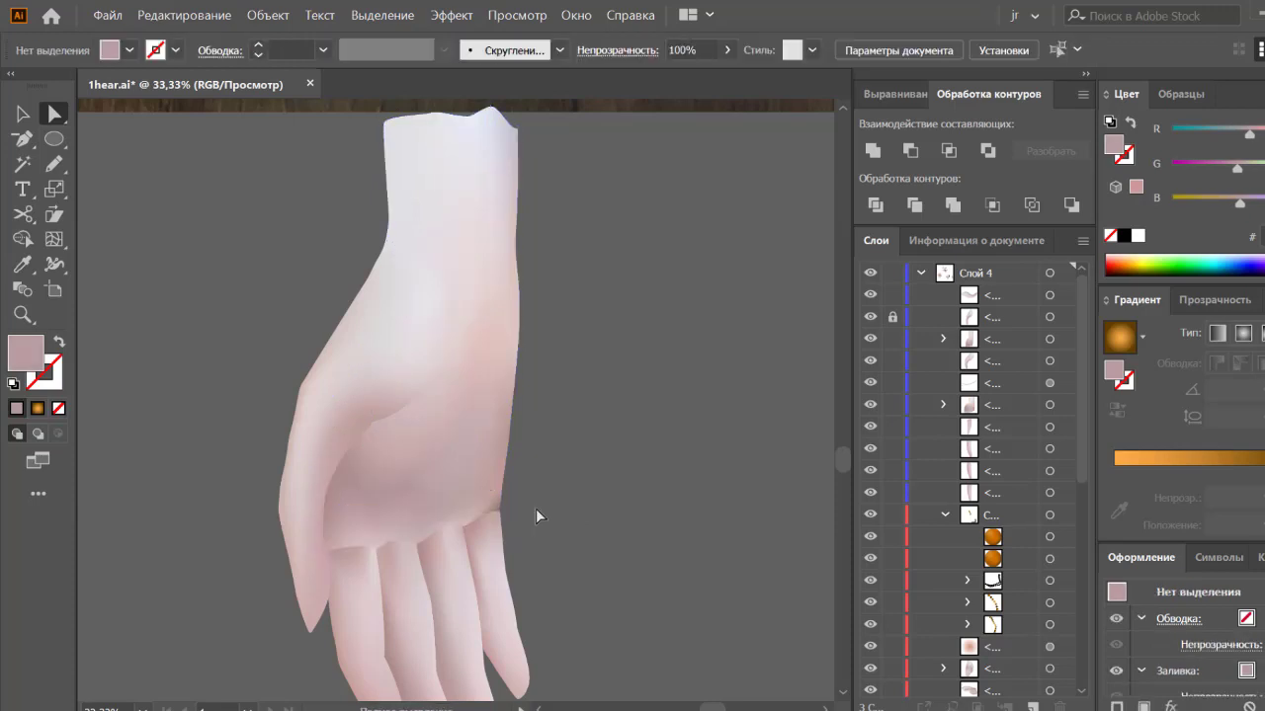
Step: Check the colours of the thumb-side knuckle-edge mesh points, previewing the shading
{"action": "left_click", "coordinate": [482, 475]}
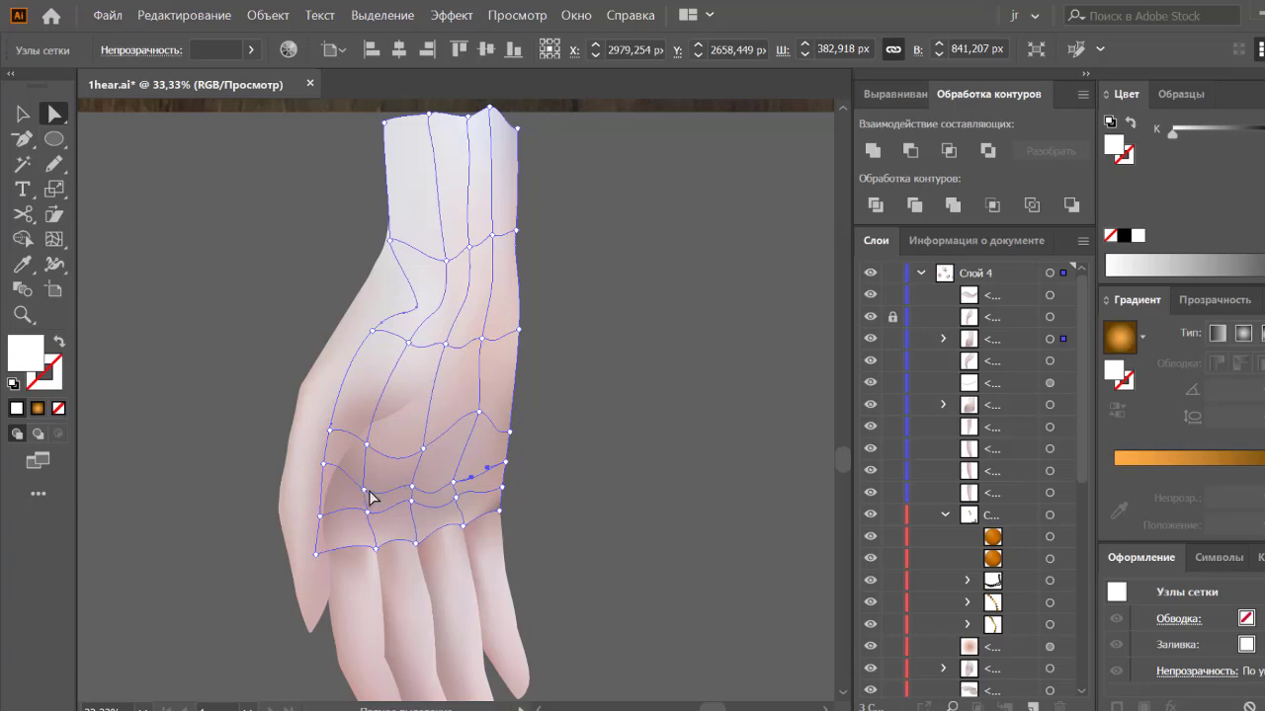
{"action": "left_click", "coordinate": [363, 489]}
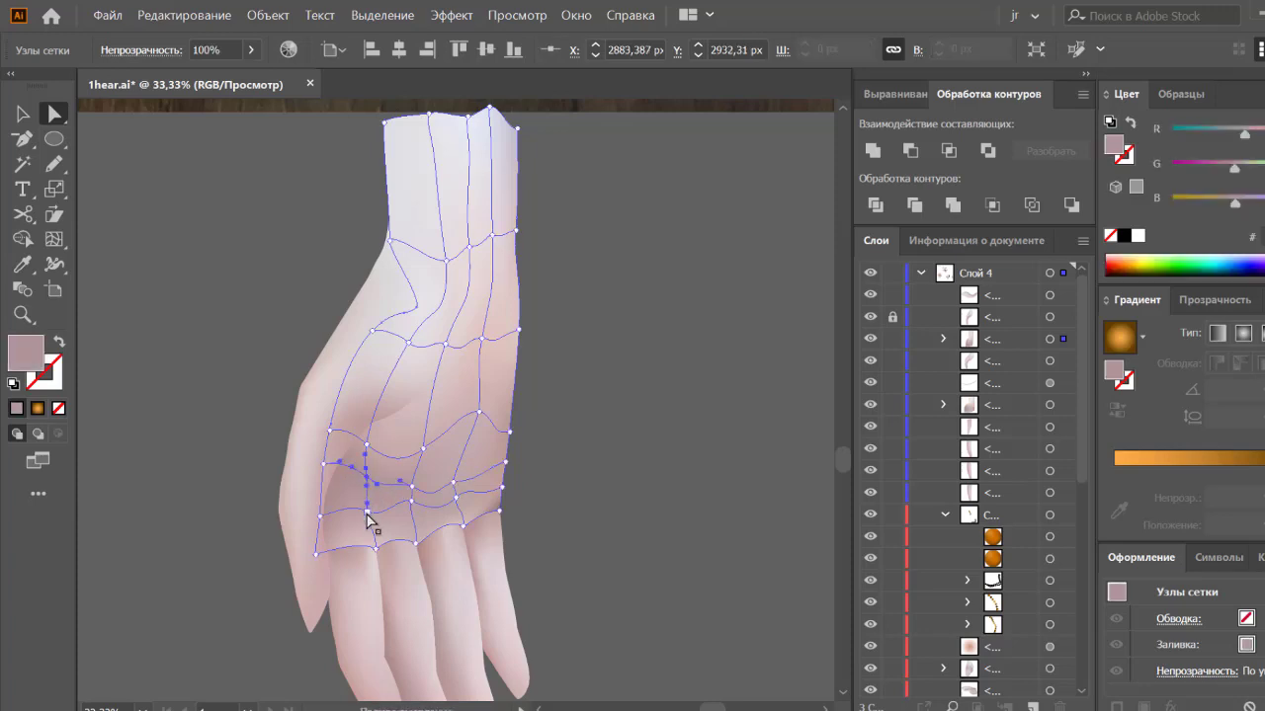
{"action": "left_click", "coordinate": [366, 508]}
{"action": "left_click", "coordinate": [579, 505]}
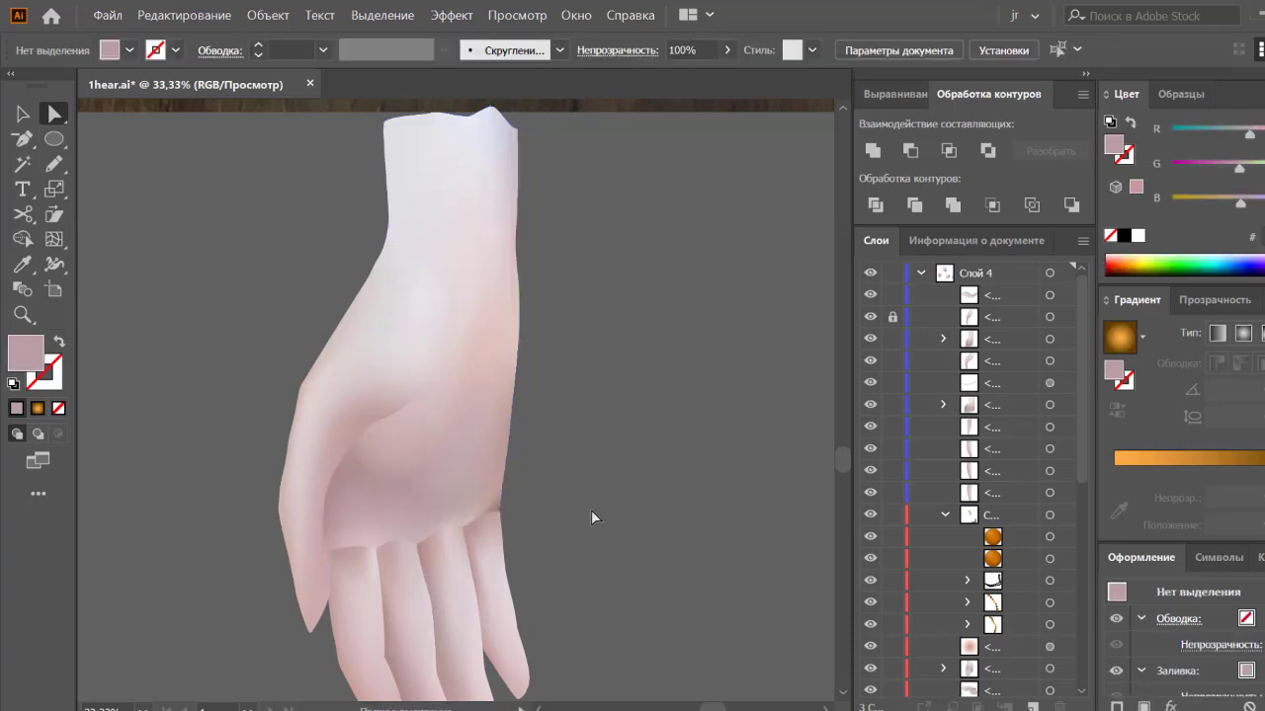
{"action": "left_click", "coordinate": [393, 510]}
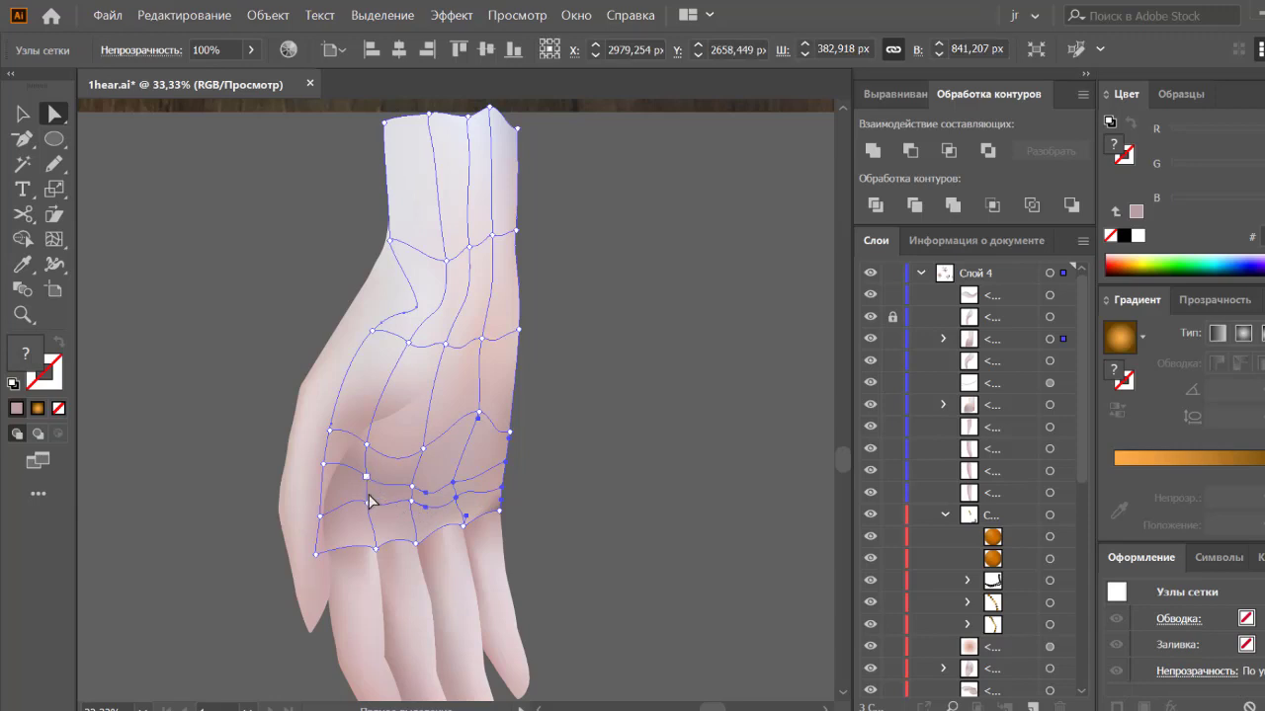
{"action": "left_click", "coordinate": [366, 508]}
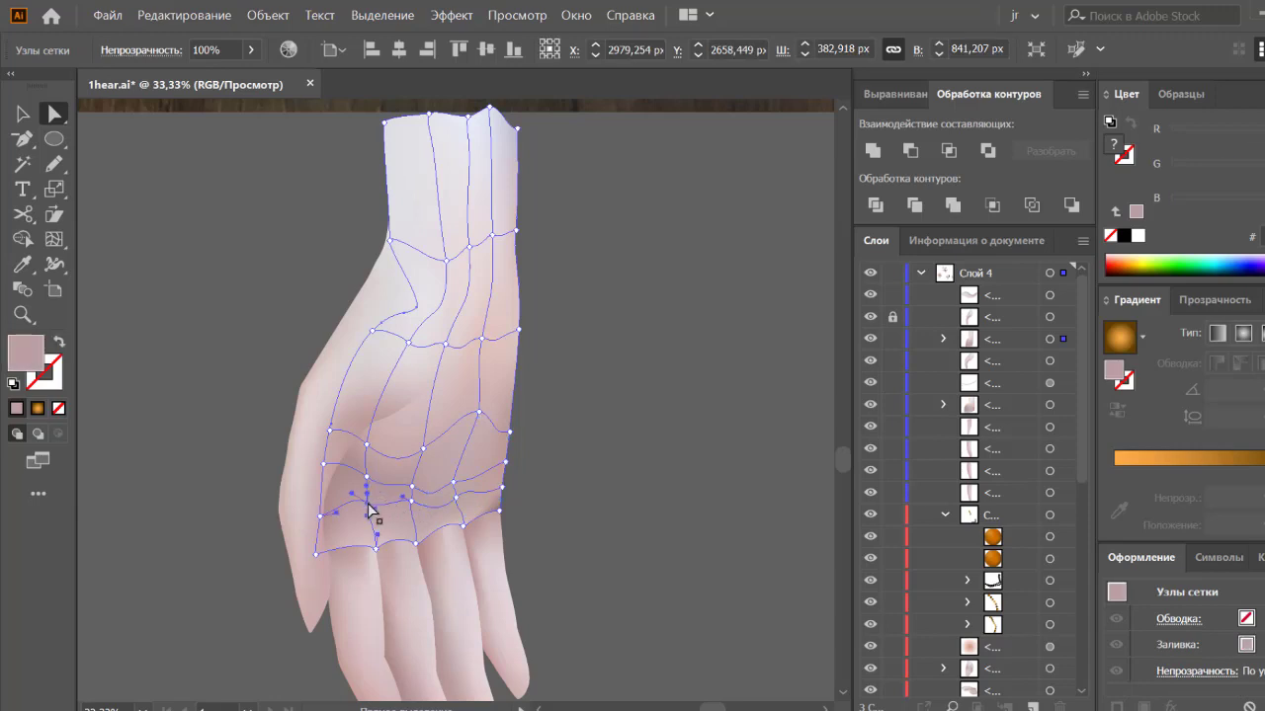
{"action": "left_click", "coordinate": [554, 518]}
{"action": "left_click", "coordinate": [417, 506]}
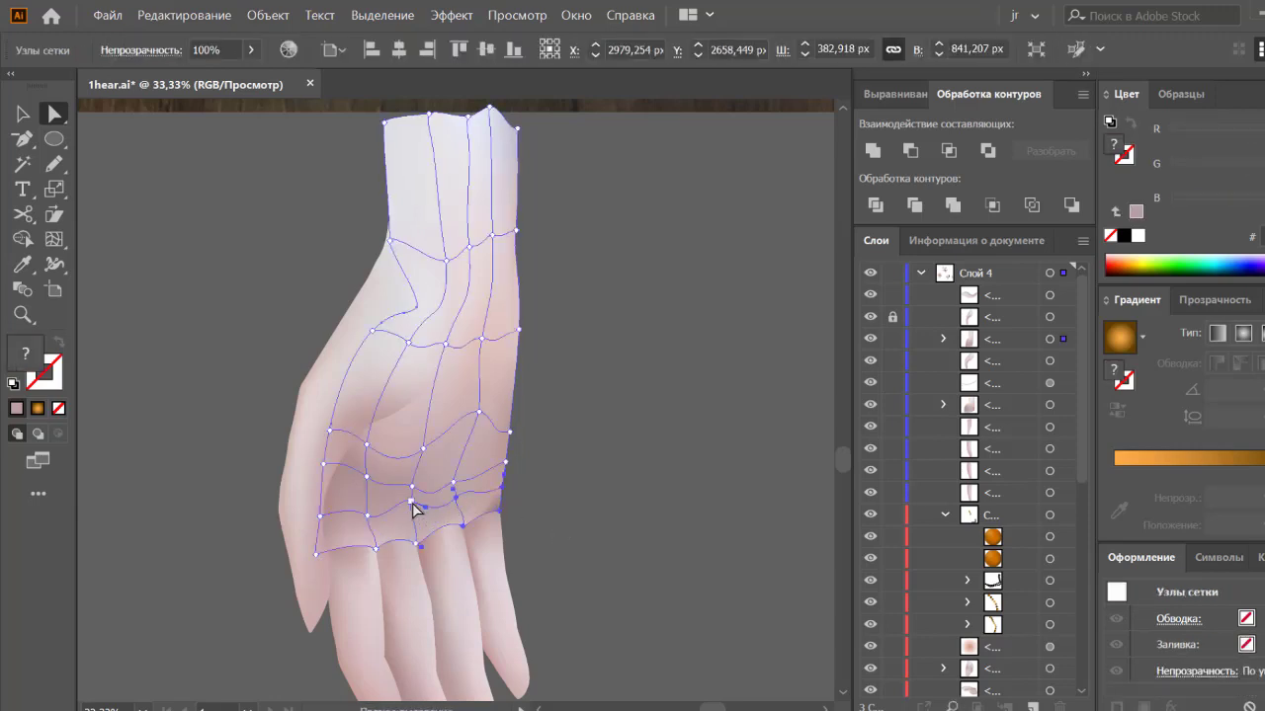
Step: Switch the Color panel to HSB and brighten a knuckle mesh point's pink
{"action": "left_click", "coordinate": [1259, 94]}
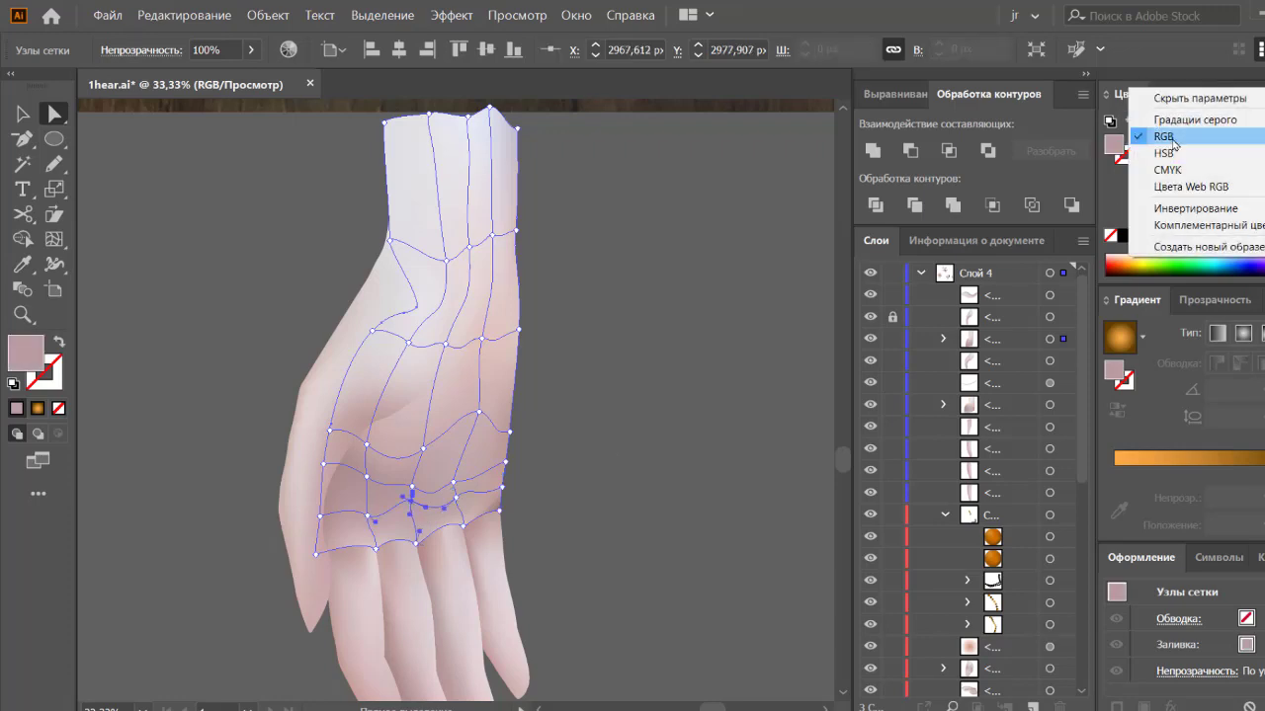
{"action": "left_click", "coordinate": [1096, 82]}
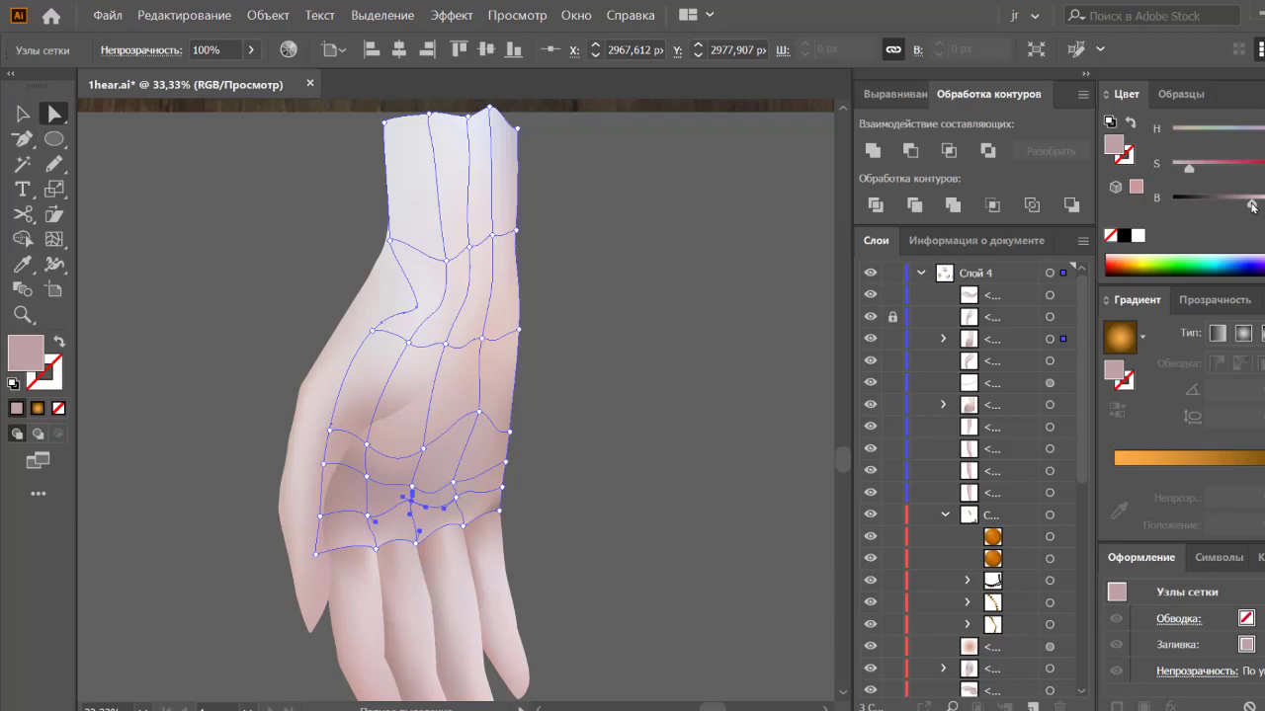
{"action": "left_click", "coordinate": [741, 431]}
{"action": "left_click", "coordinate": [416, 504]}
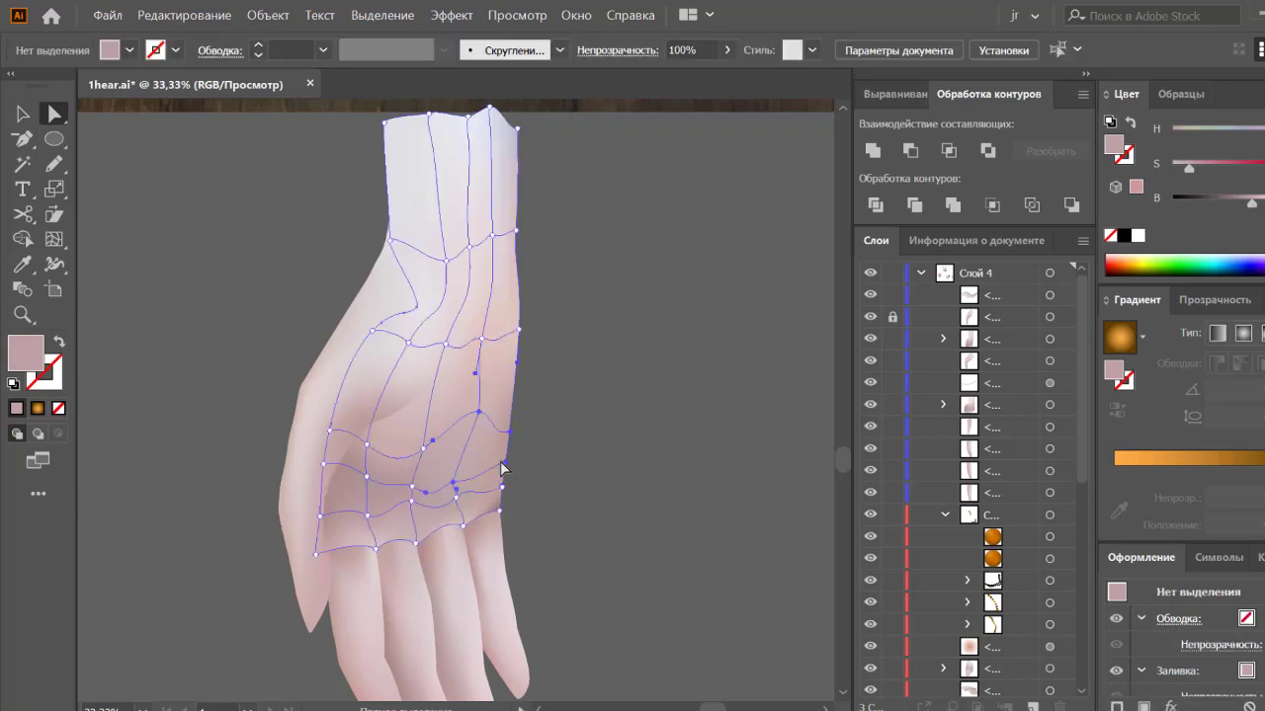
{"action": "left_click", "coordinate": [412, 501]}
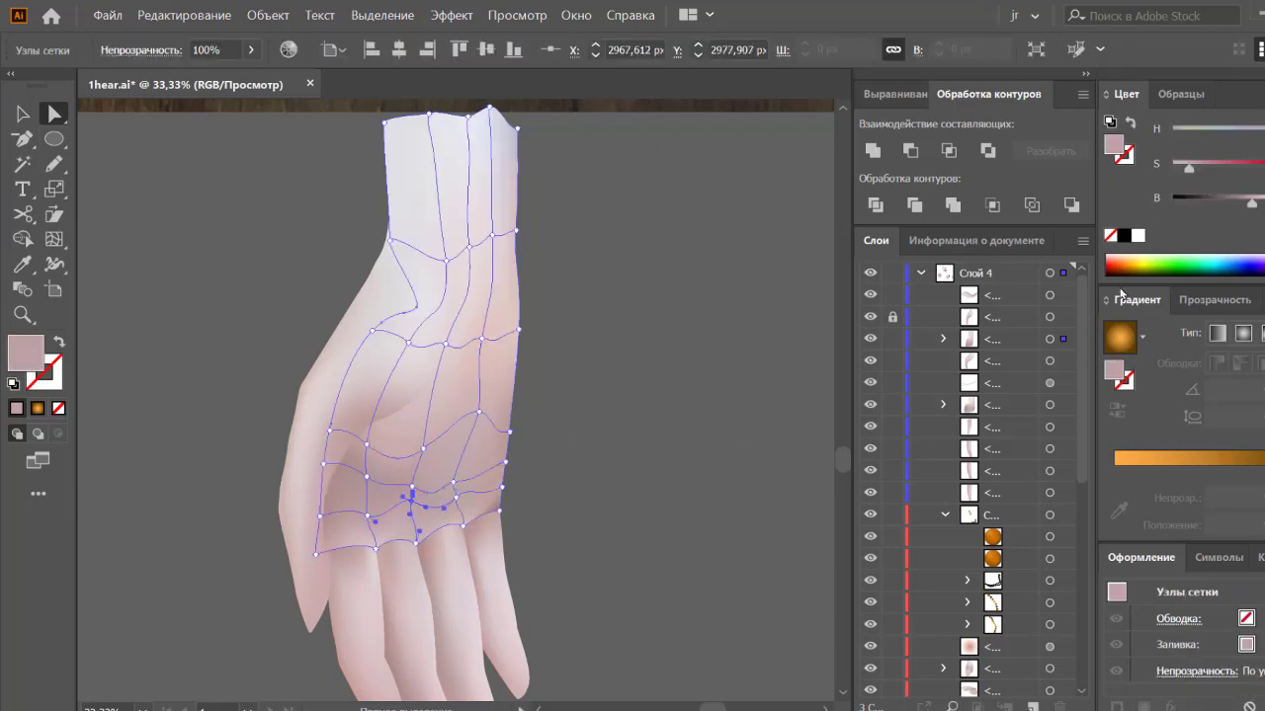
{"action": "left_click_drag", "start_coordinate": [1251, 207], "coordinate": [1257, 208]}
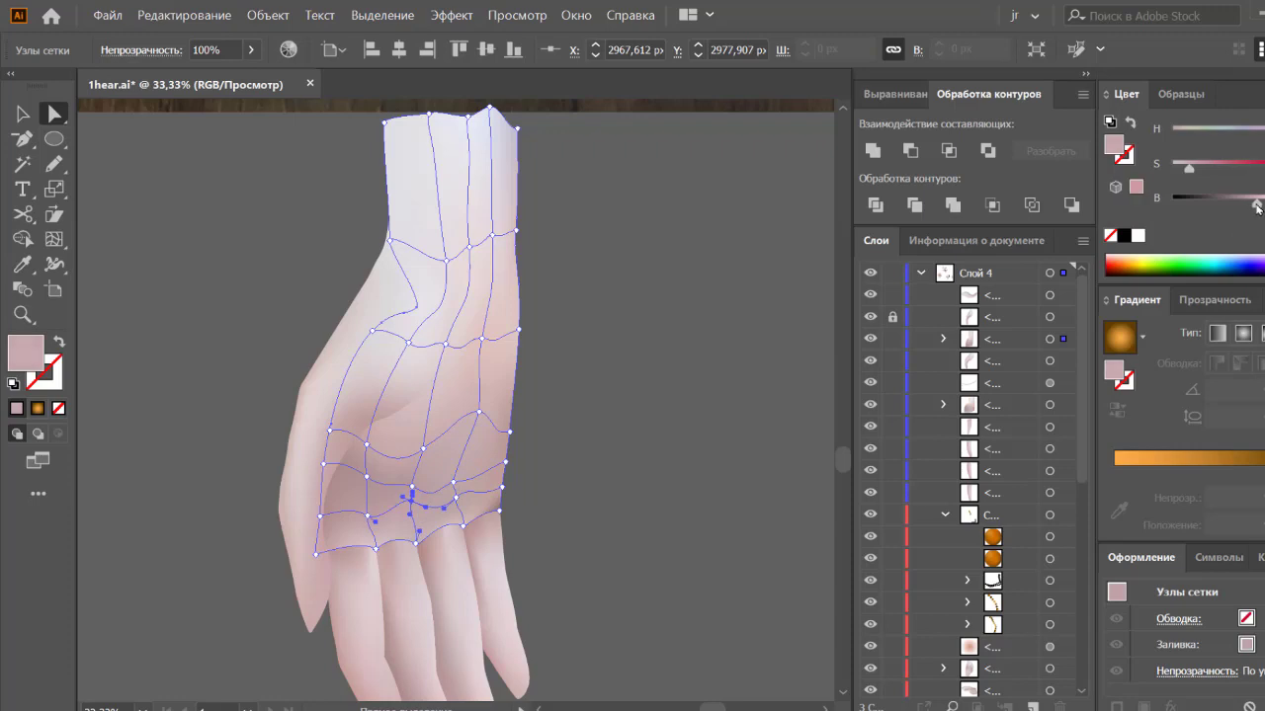
Step: Brighten another knuckle mesh point on the back of the hand and preview the shading
{"action": "left_click", "coordinate": [644, 463]}
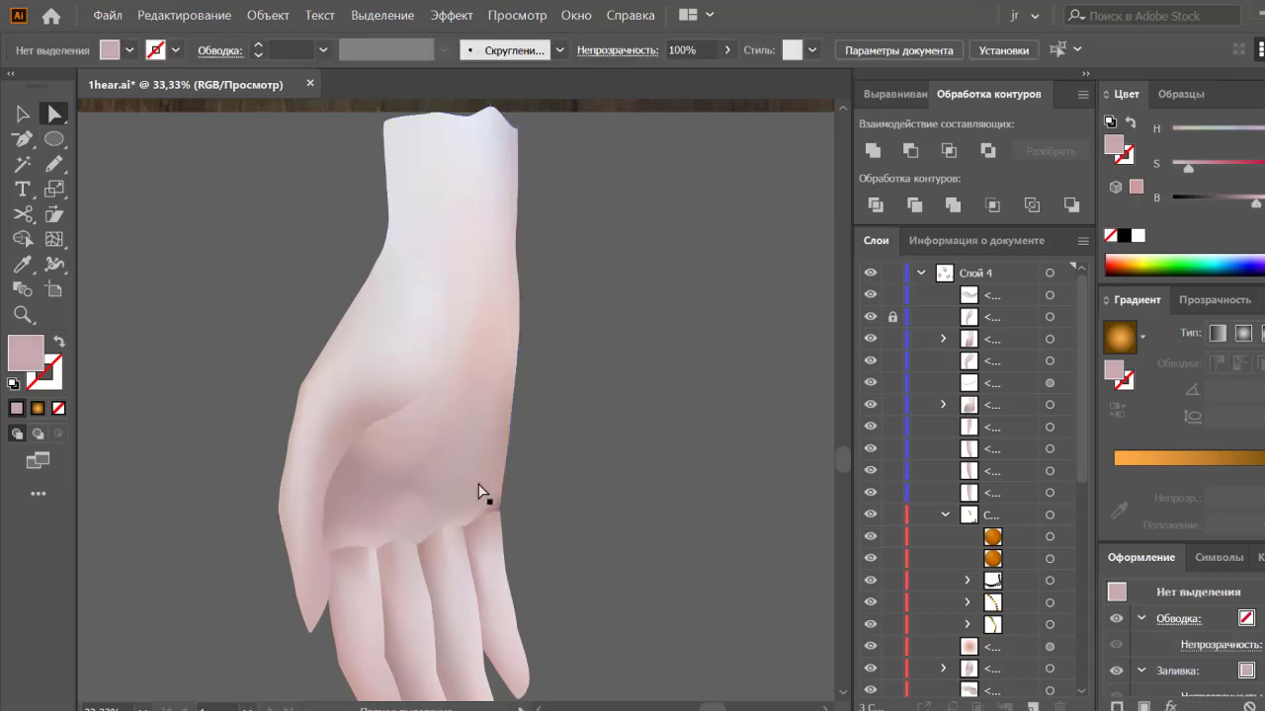
{"action": "left_click", "coordinate": [445, 504]}
{"action": "left_click", "coordinate": [454, 498]}
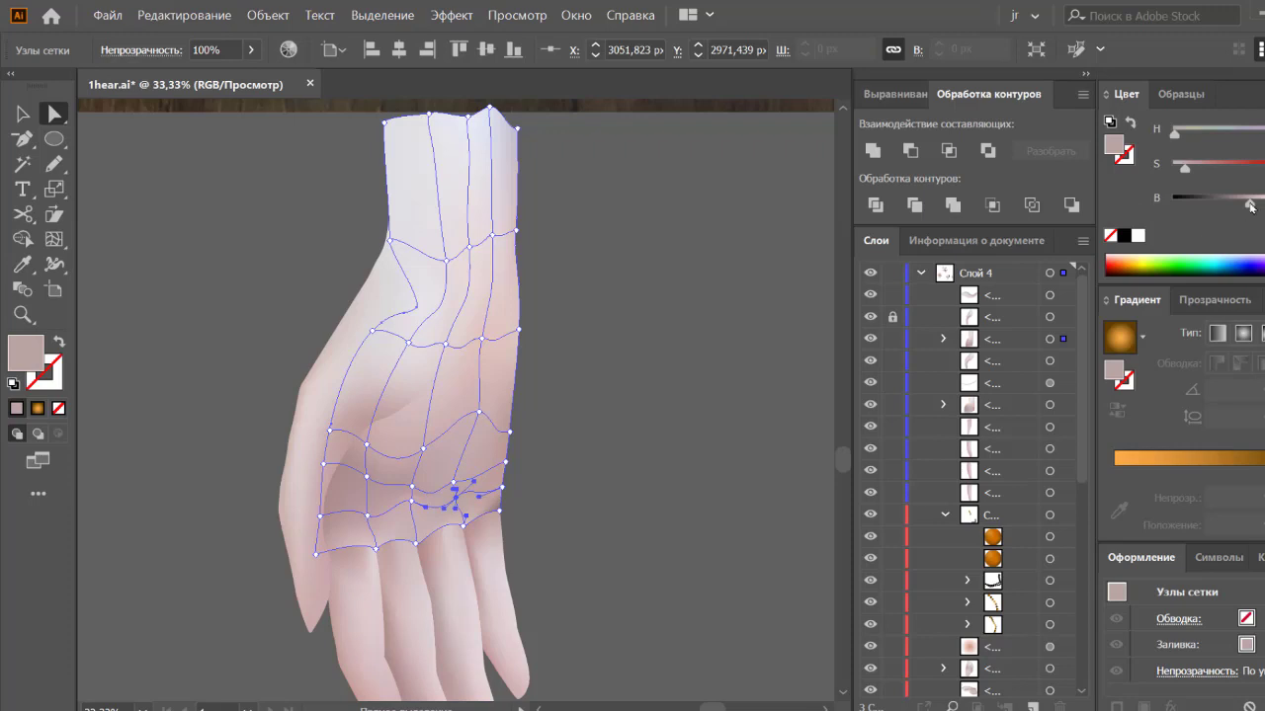
{"action": "left_click_drag", "start_coordinate": [1250, 205], "coordinate": [1256, 206]}
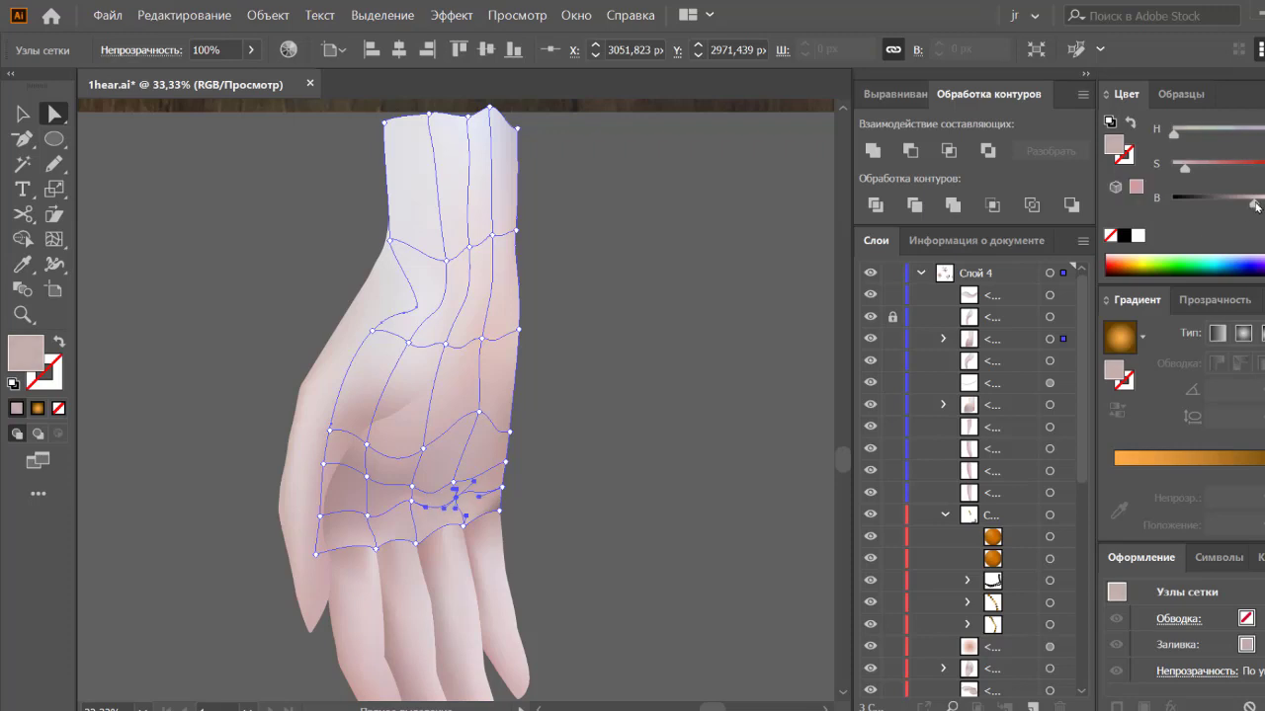
{"action": "left_click", "coordinate": [606, 479]}
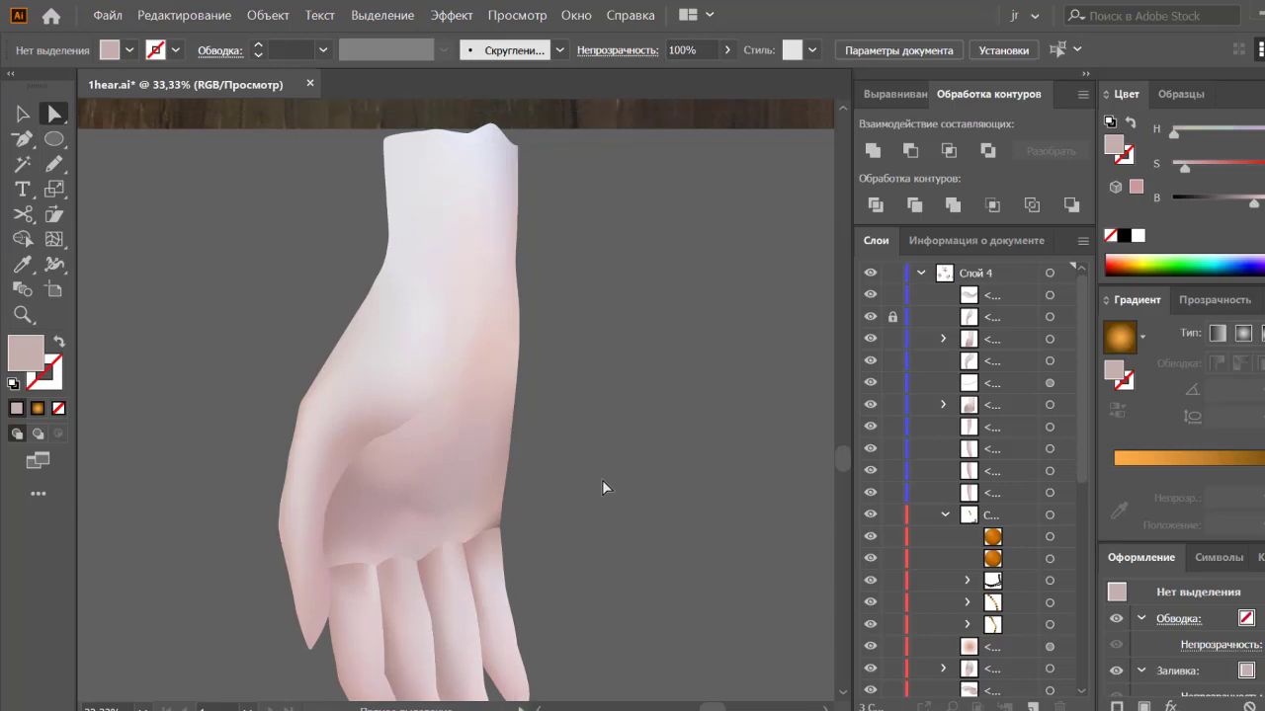
Step: Move a knuckle mesh point up and right, then check a nearby point's colour
{"action": "left_click", "coordinate": [502, 456]}
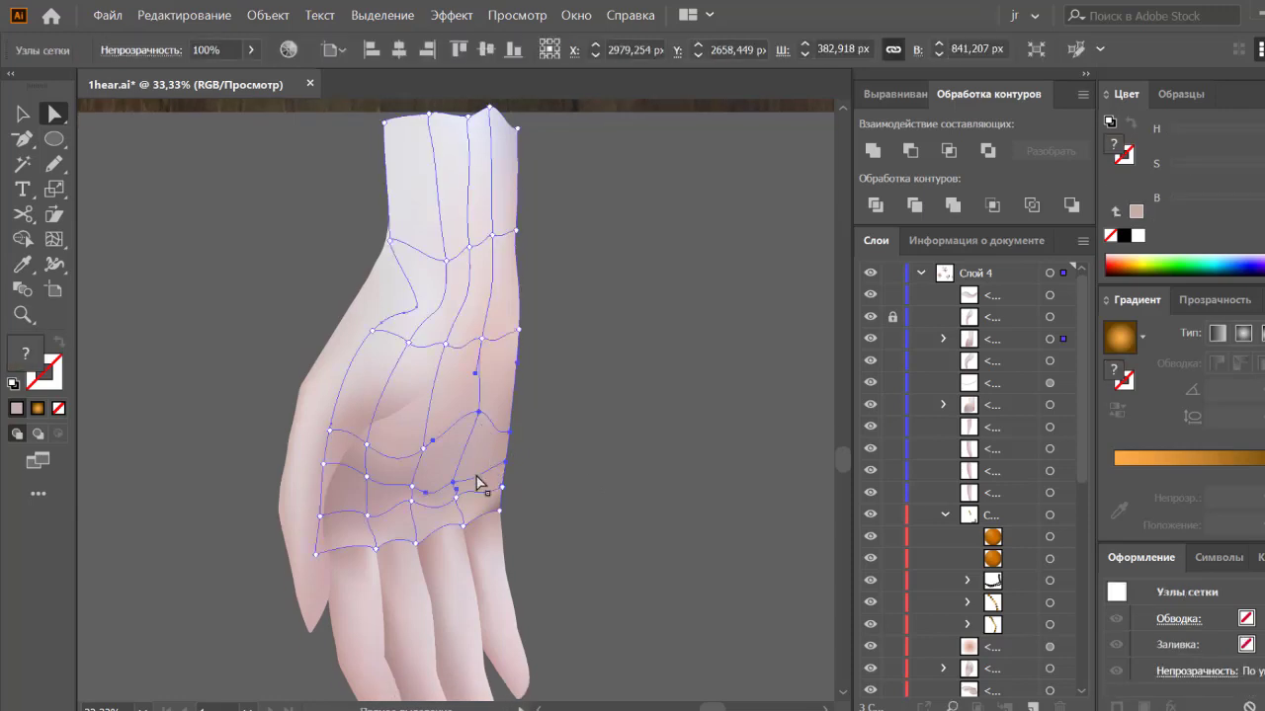
{"action": "left_click_drag", "start_coordinate": [453, 484], "coordinate": [472, 461]}
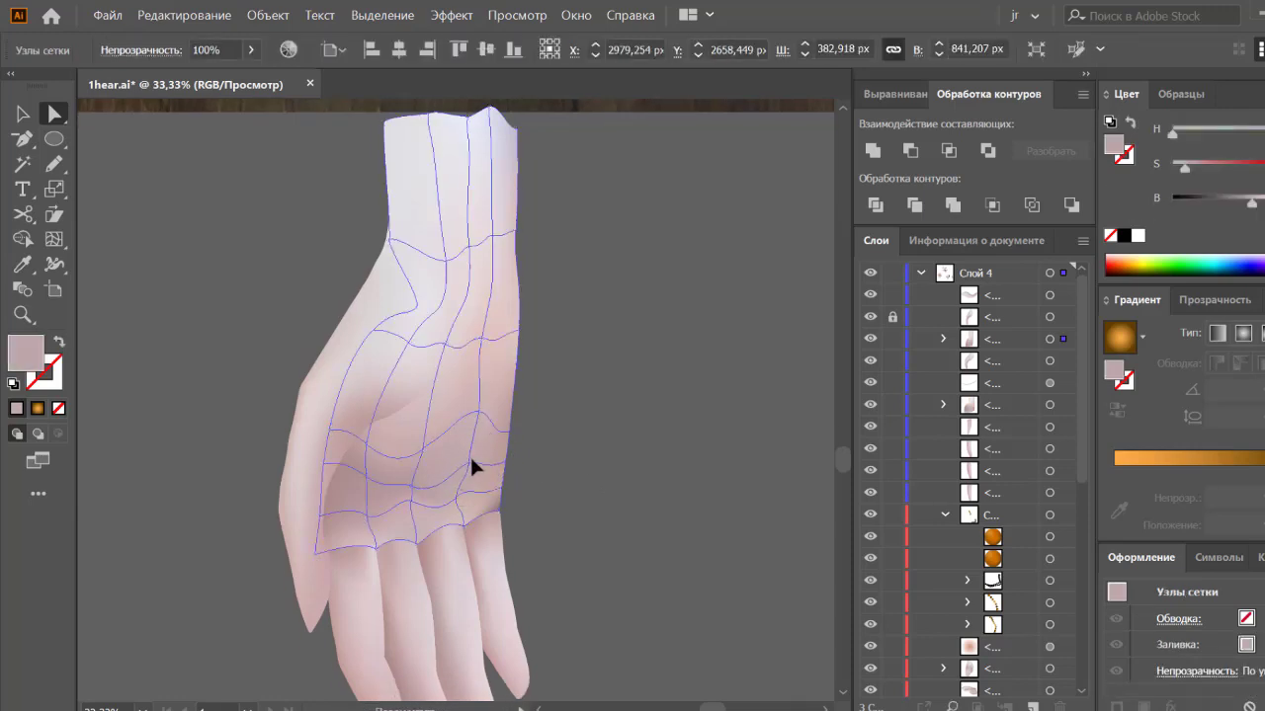
{"action": "left_click", "coordinate": [634, 470]}
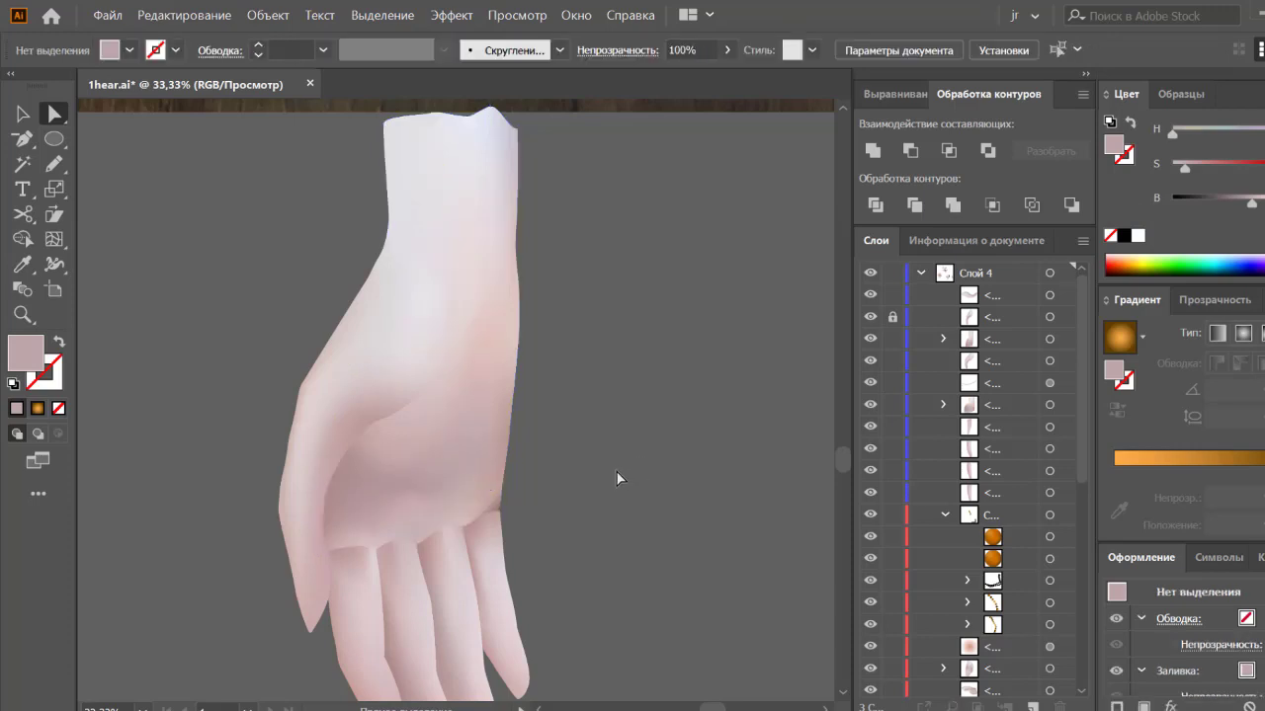
{"action": "left_click", "coordinate": [475, 488]}
{"action": "left_click", "coordinate": [412, 491]}
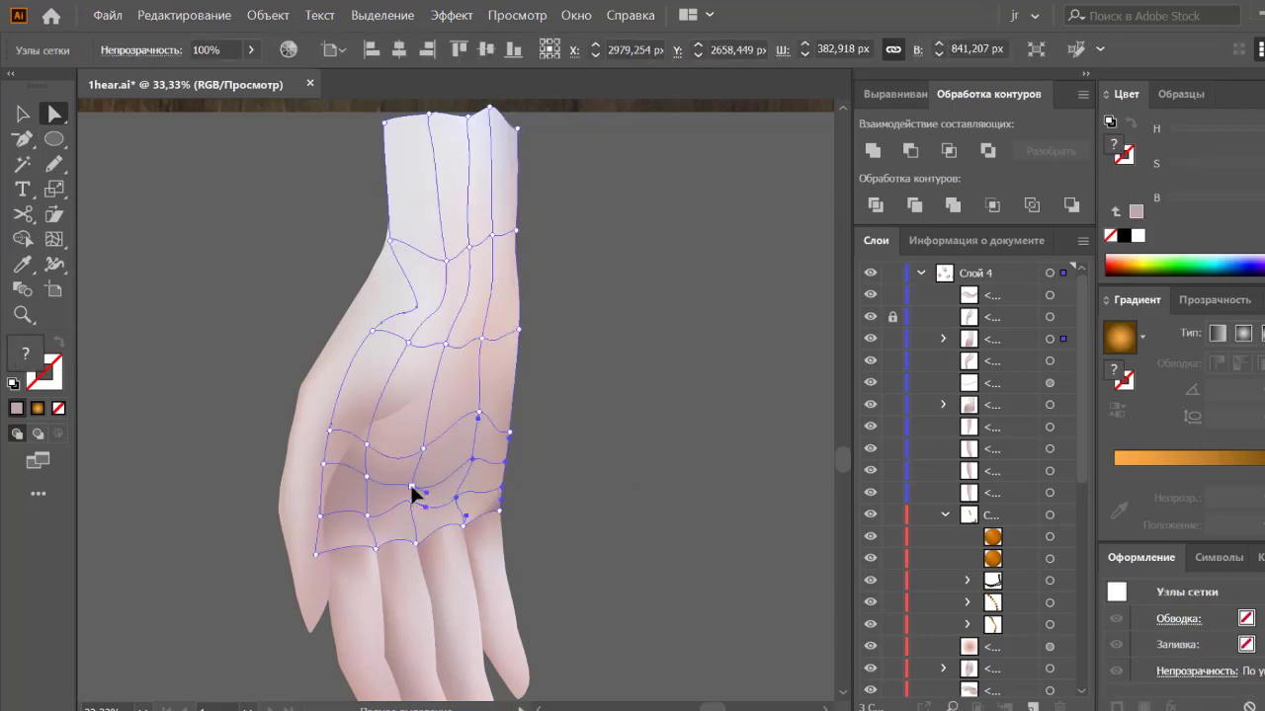
{"action": "left_click", "coordinate": [412, 484]}
{"action": "left_click", "coordinate": [608, 513]}
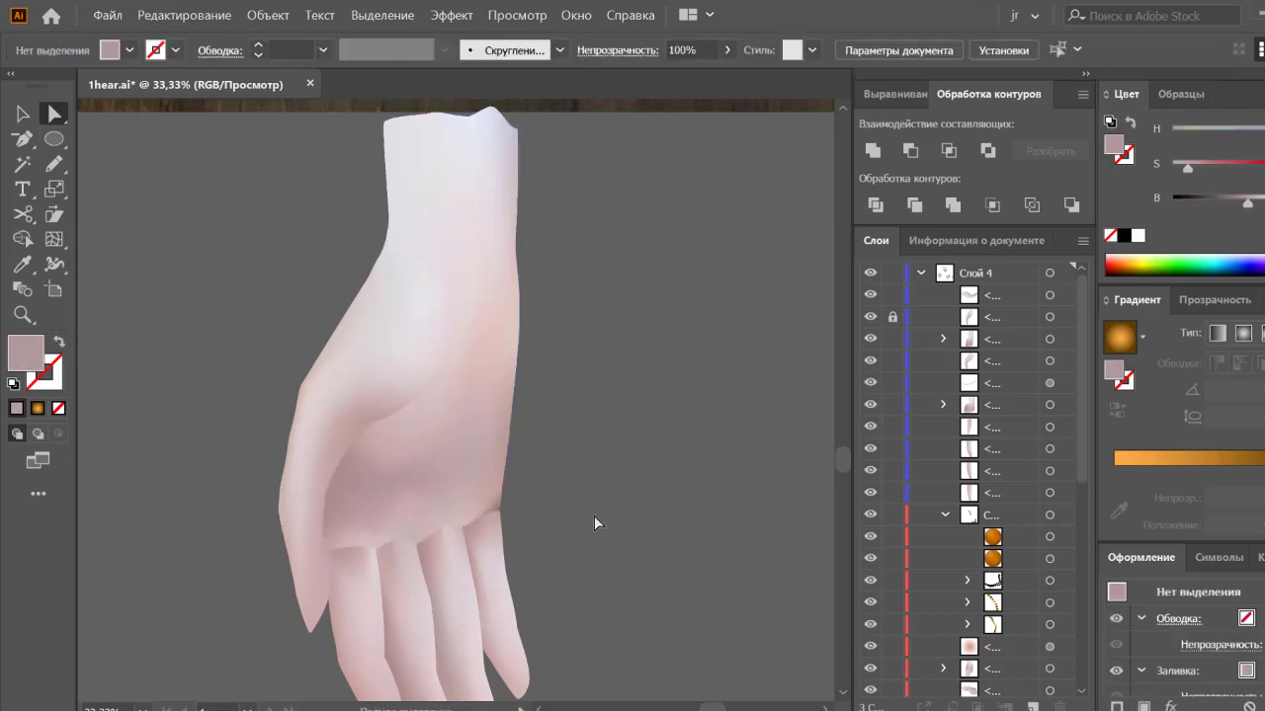
Step: Inspect mesh points along the hand's right edge and preview the shading
{"action": "left_click_drag", "start_coordinate": [573, 502], "coordinate": [554, 492]}
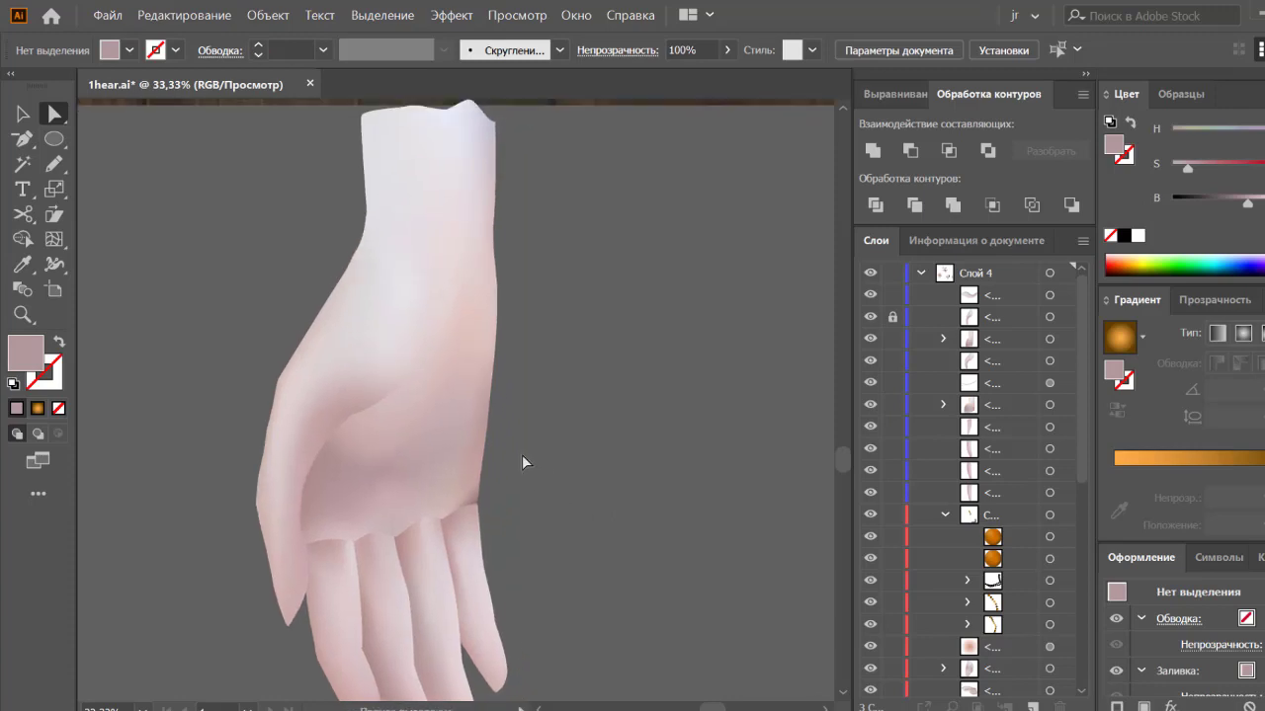
{"action": "left_click", "coordinate": [474, 362]}
{"action": "left_click", "coordinate": [466, 338]}
{"action": "left_click", "coordinate": [496, 318]}
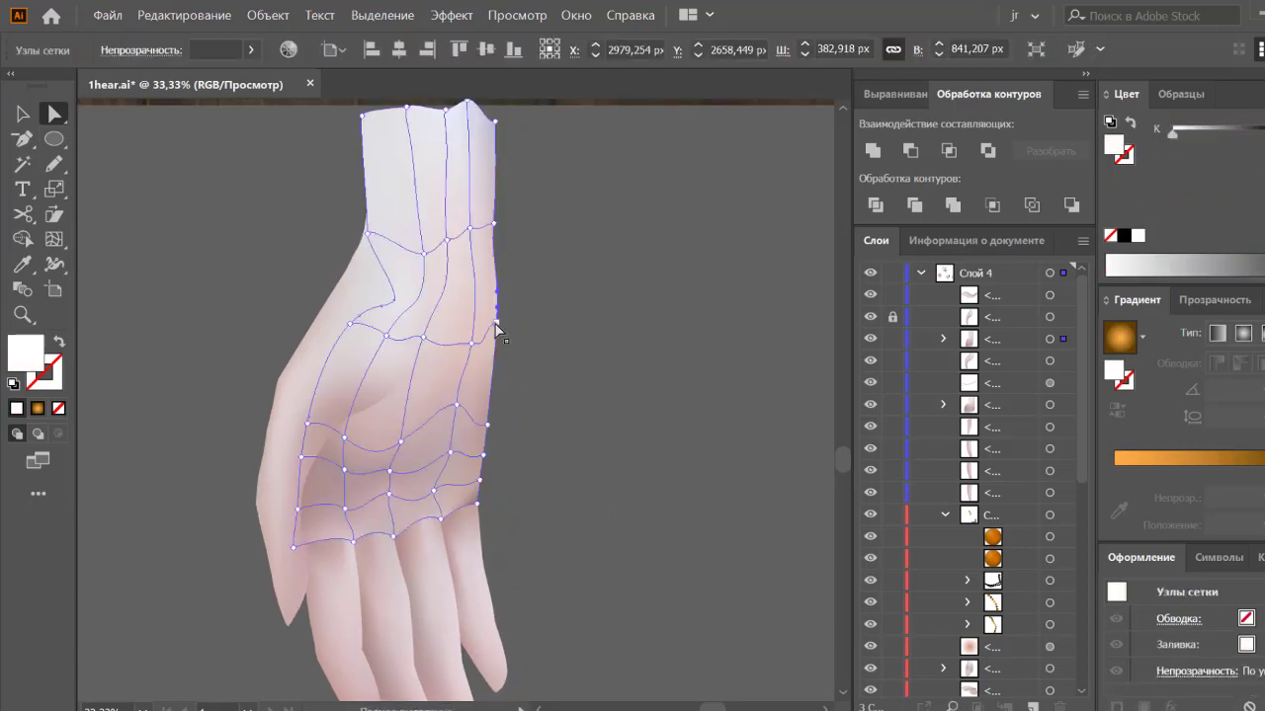
{"action": "left_click", "coordinate": [645, 378]}
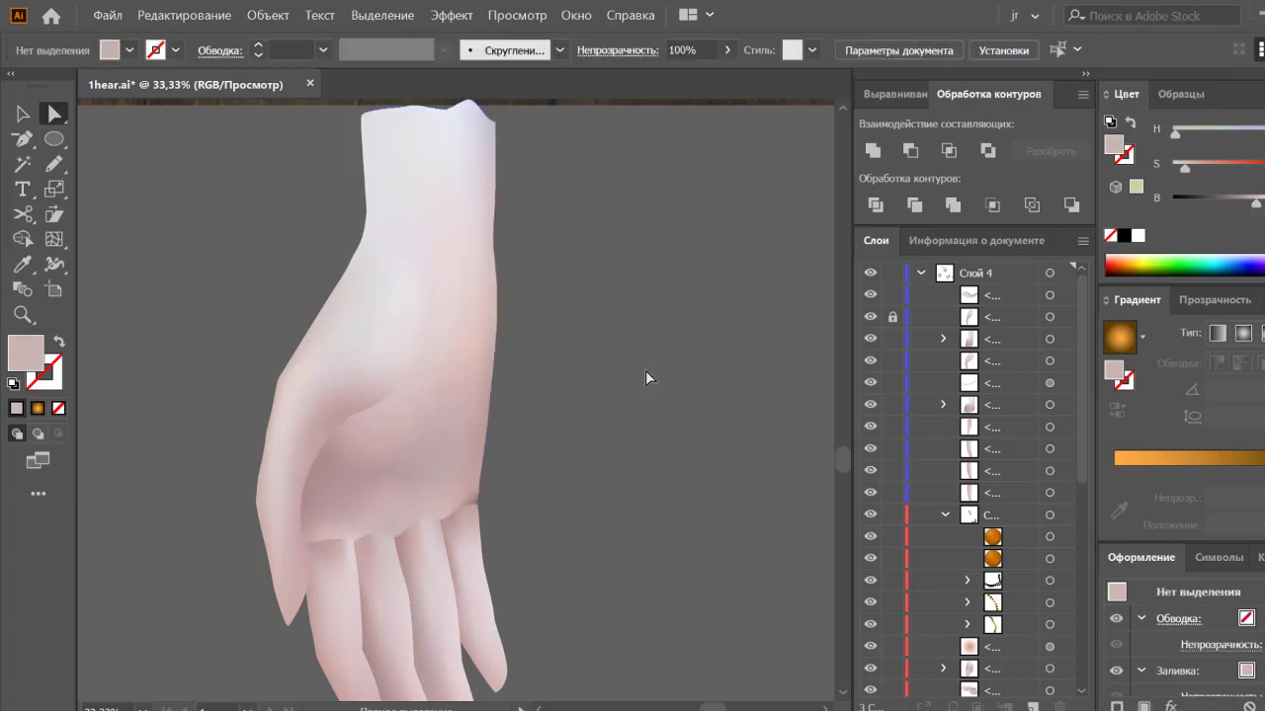
{"action": "left_click", "coordinate": [500, 292]}
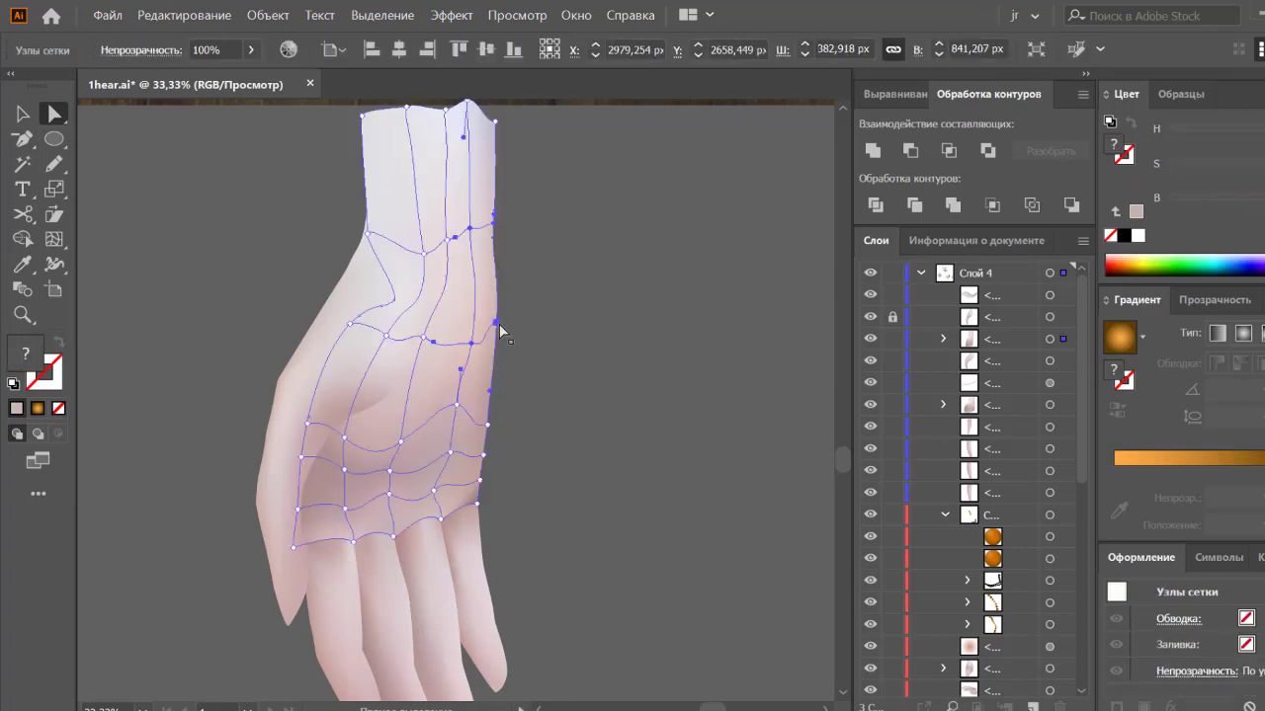
{"action": "left_click", "coordinate": [495, 259], "text": "ctrl"}
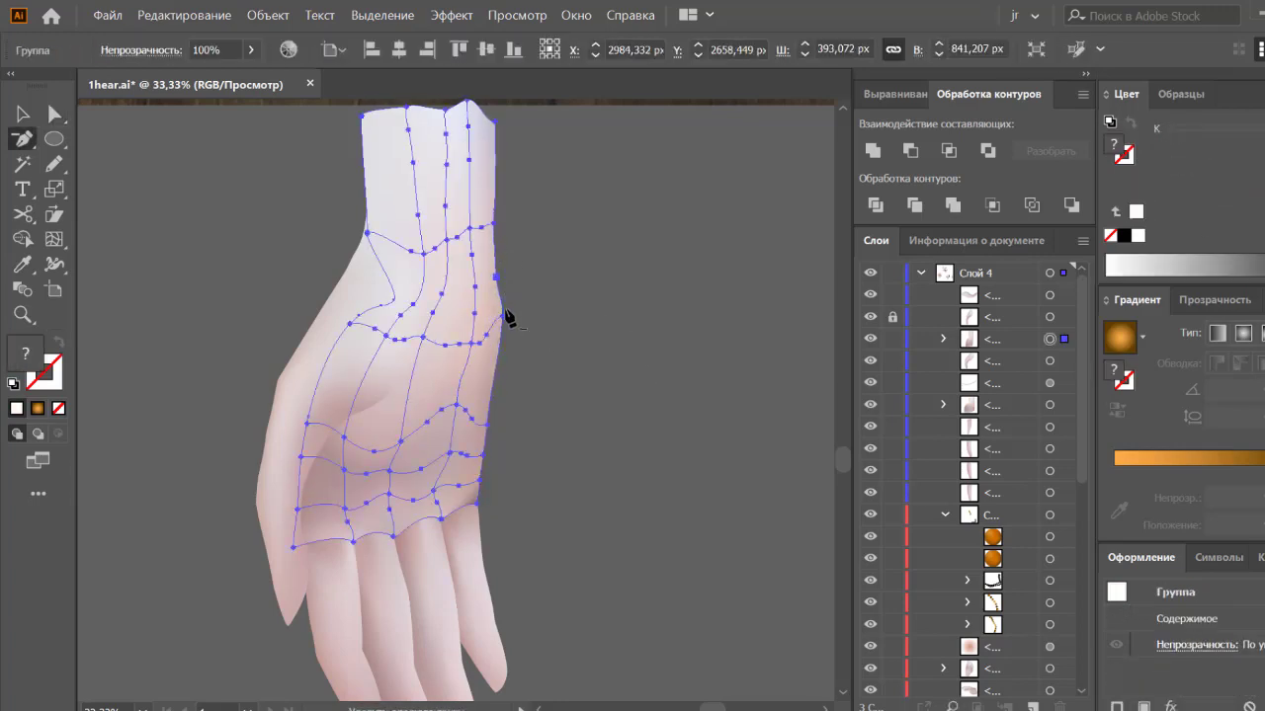
{"action": "left_click", "coordinate": [494, 431]}
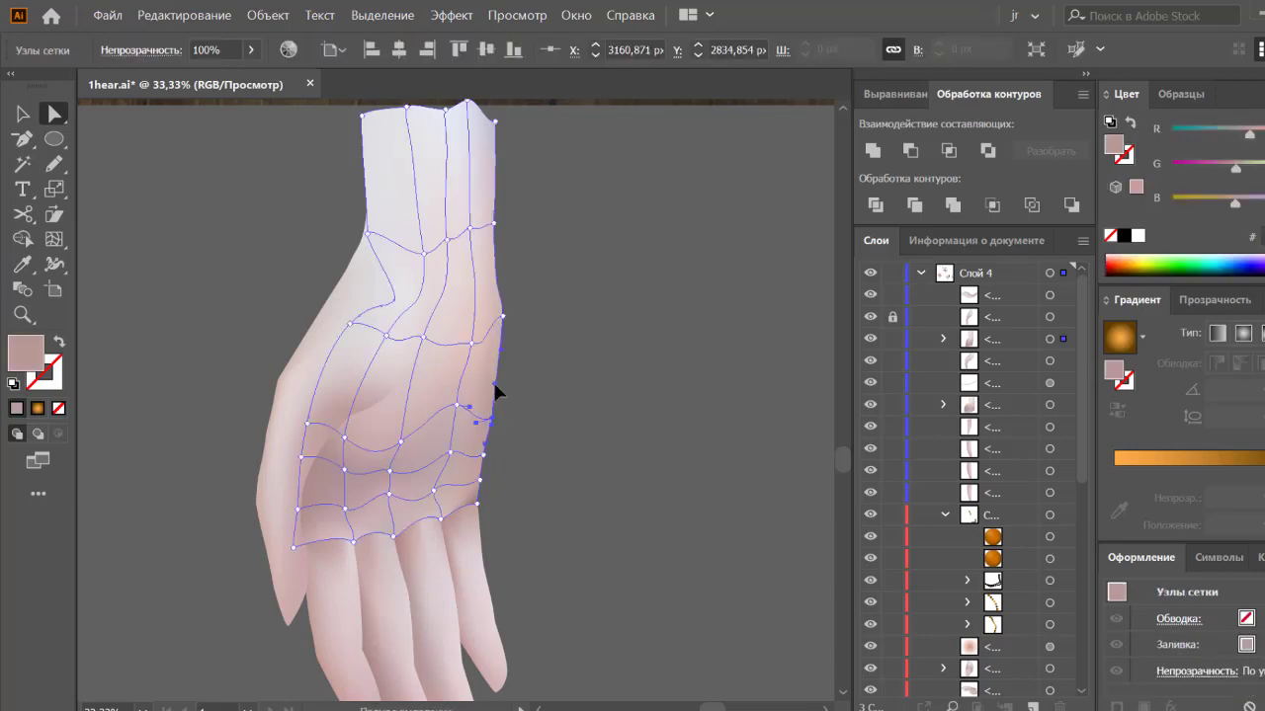
{"action": "left_click", "coordinate": [584, 419]}
Step: Compare with the reference, then raise one more knuckle point's brightness and preview
{"action": "key", "text": "ctrl+minus"}
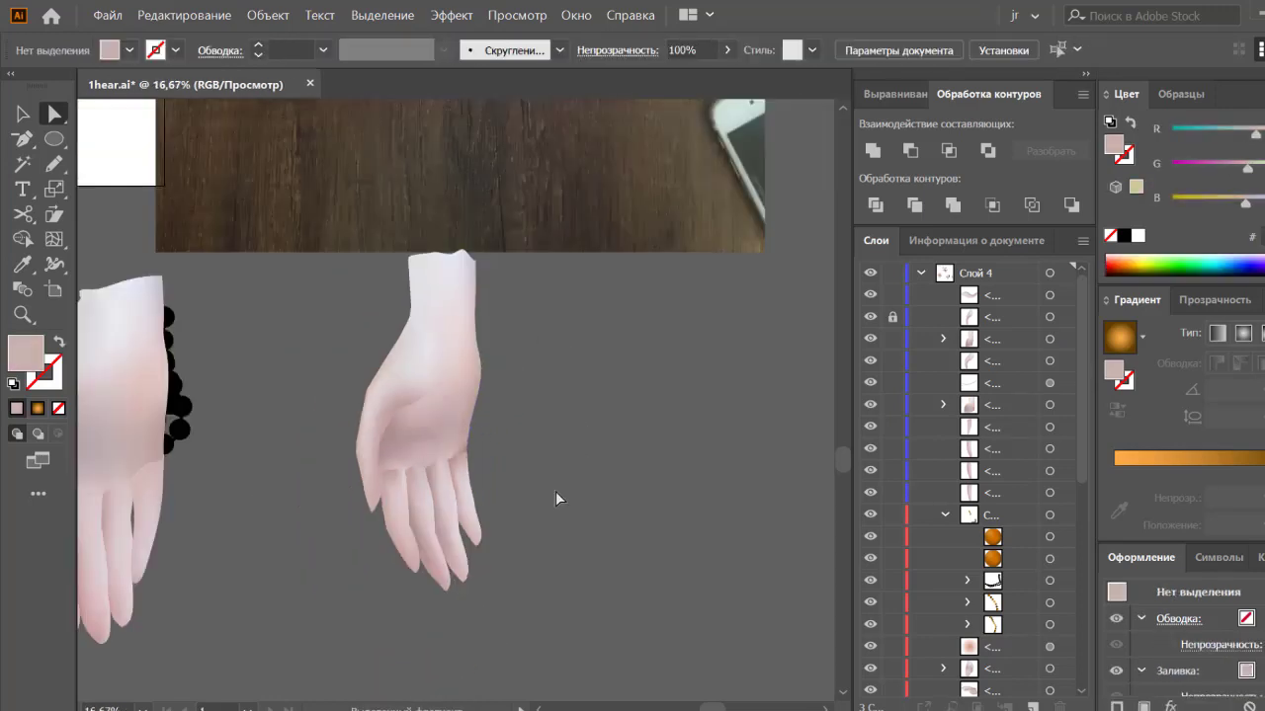
{"action": "key", "text": "ctrl+equal"}
{"action": "left_click", "coordinate": [389, 488]}
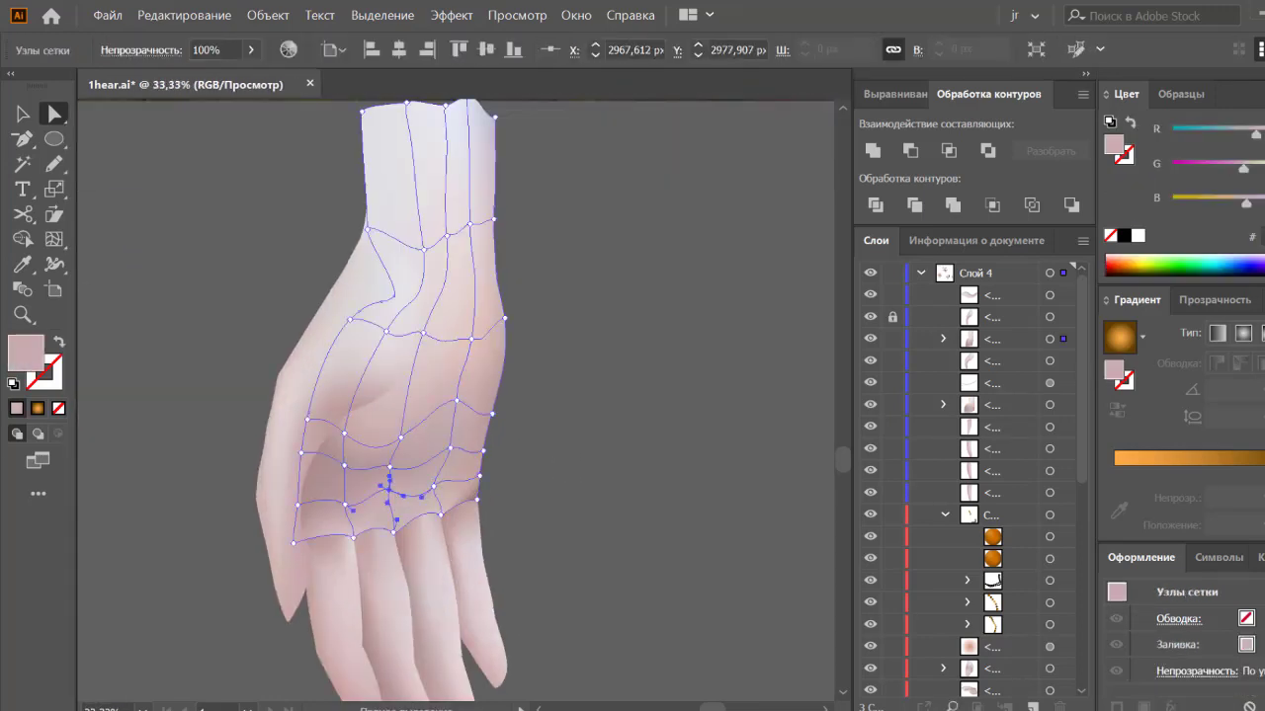
{"action": "left_click_drag", "start_coordinate": [1243, 202], "coordinate": [1253, 206]}
{"action": "left_click", "coordinate": [669, 457]}
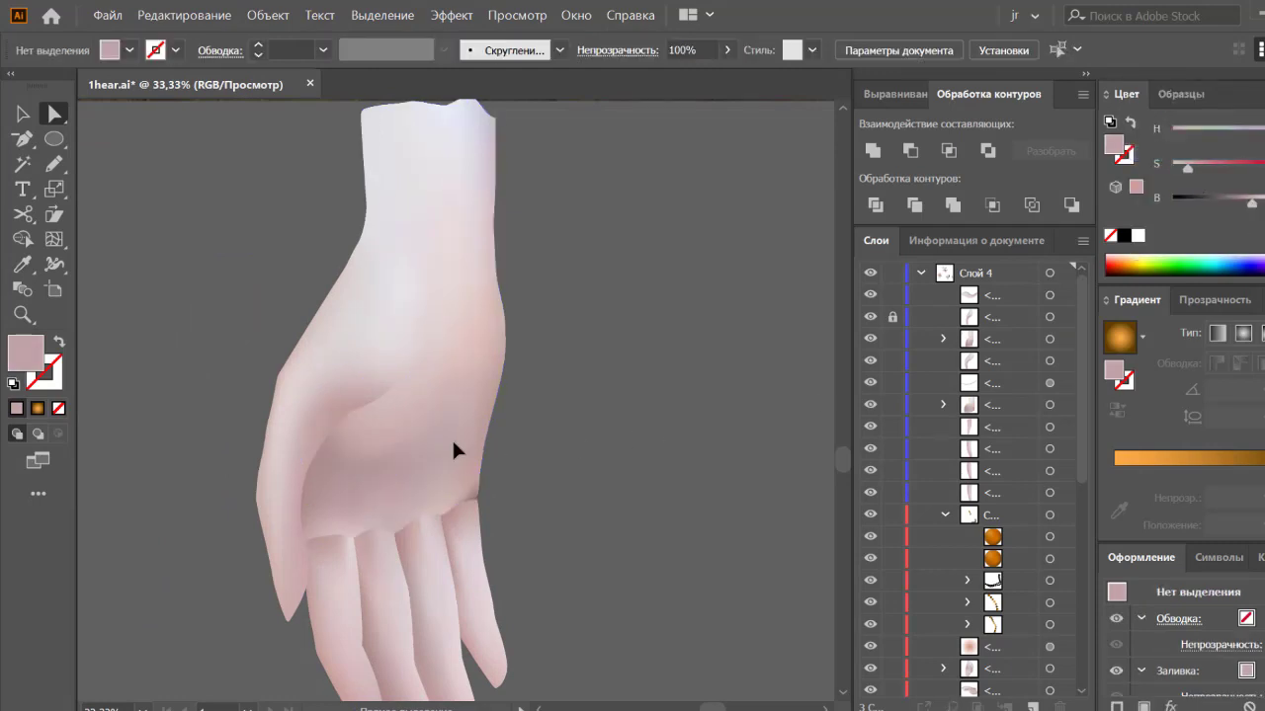
{"action": "left_click", "coordinate": [340, 413]}
Step: Select points on the thumb-side mesh along the hand's left edge and preview
{"action": "left_click", "coordinate": [570, 458]}
{"action": "left_click", "coordinate": [298, 494]}
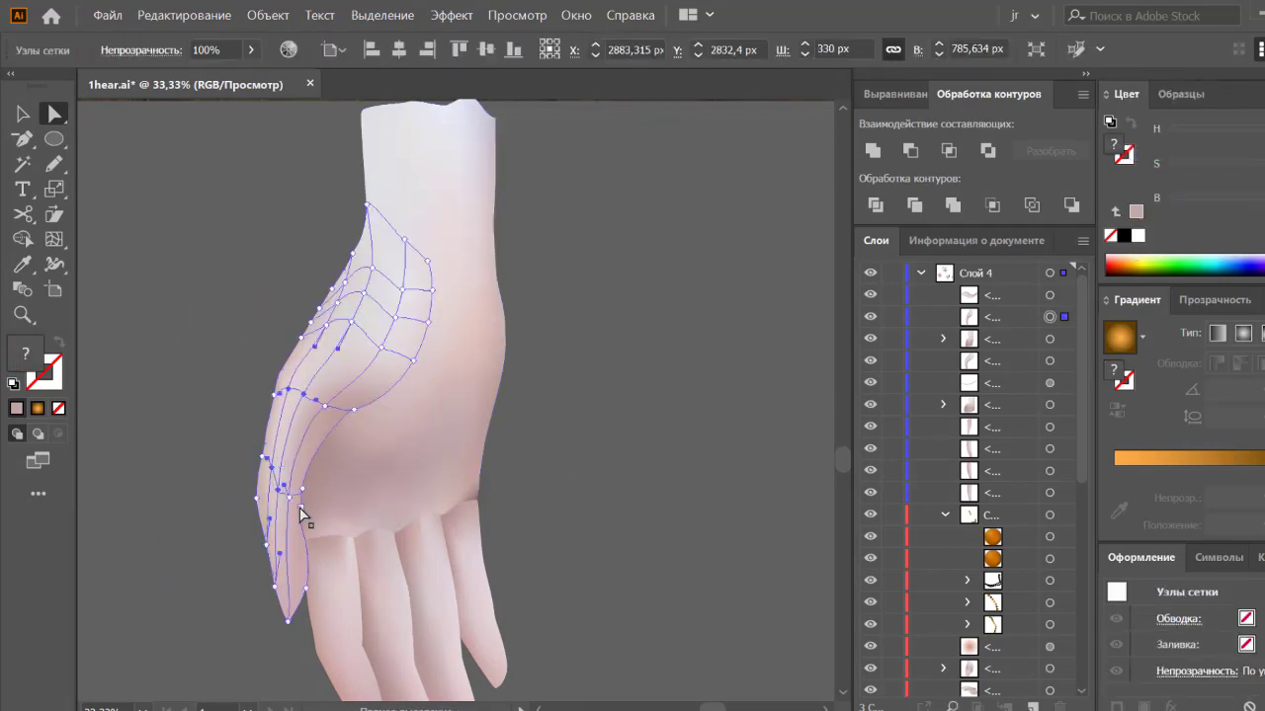
{"action": "left_click", "coordinate": [649, 485]}
{"action": "left_click", "coordinate": [283, 445]}
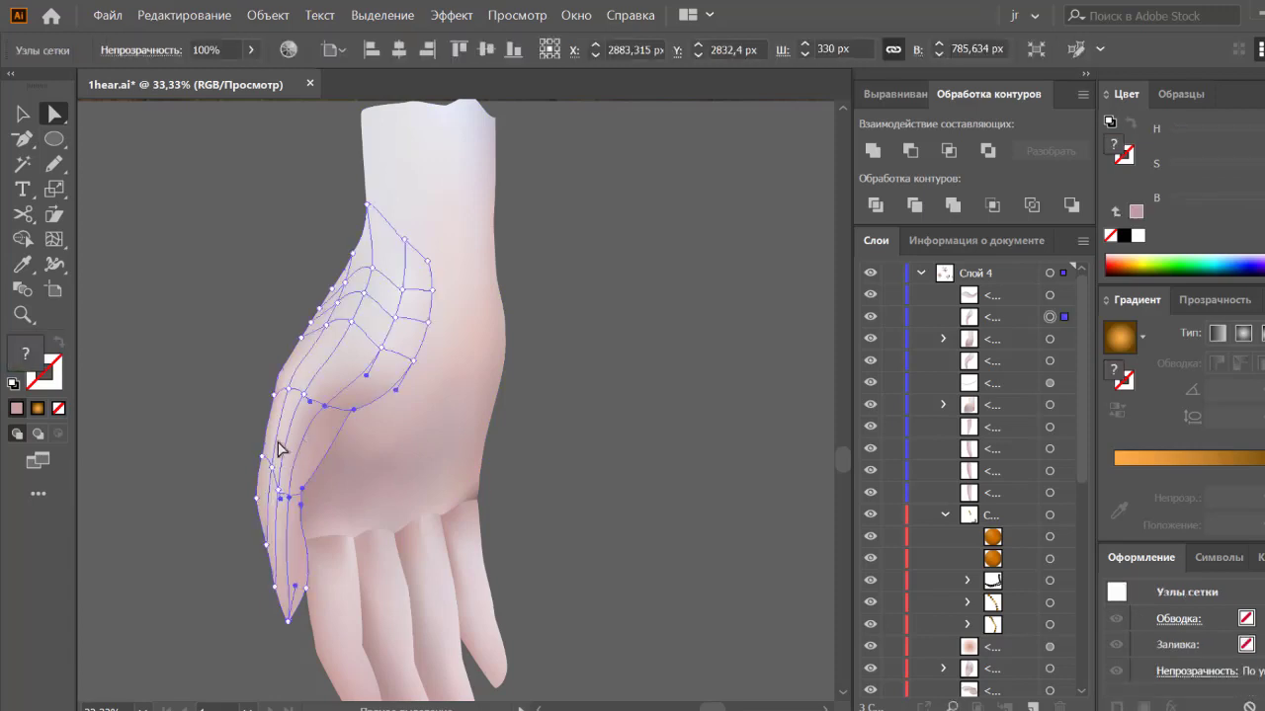
{"action": "key", "text": "u"}
{"action": "left_click", "coordinate": [268, 456]}
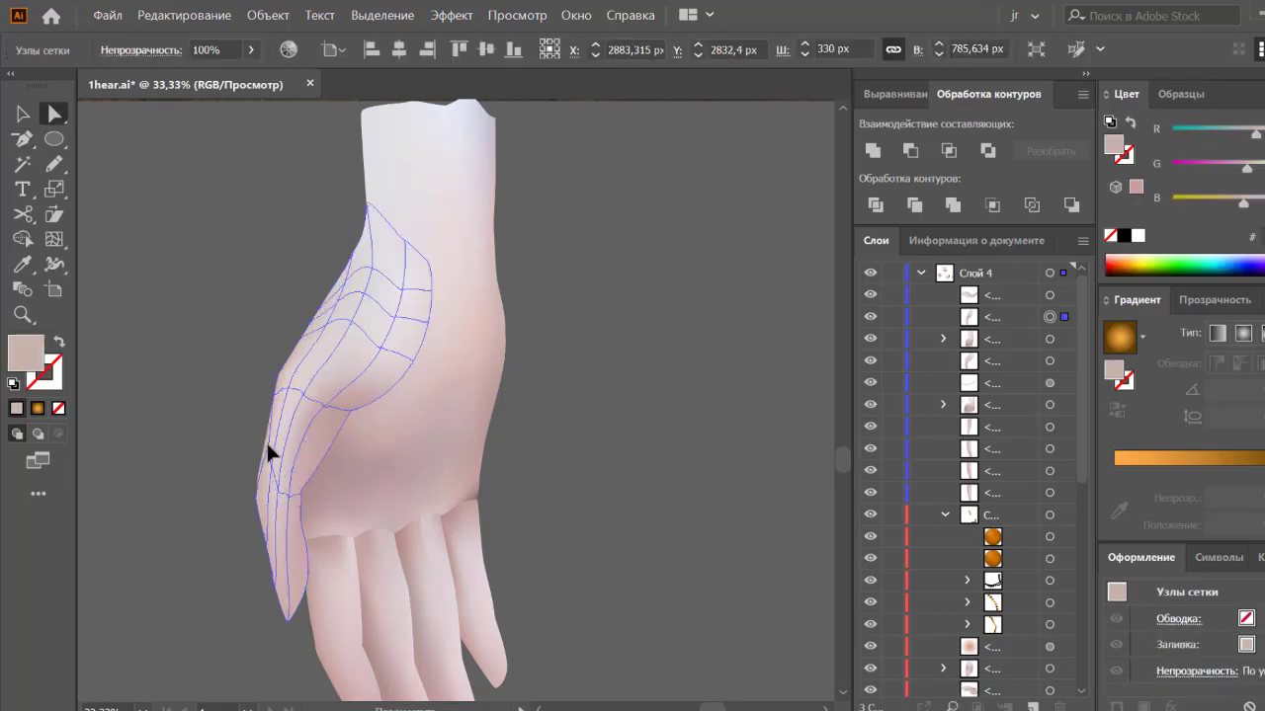
{"action": "left_click", "coordinate": [281, 377]}
{"action": "key", "text": "a"}
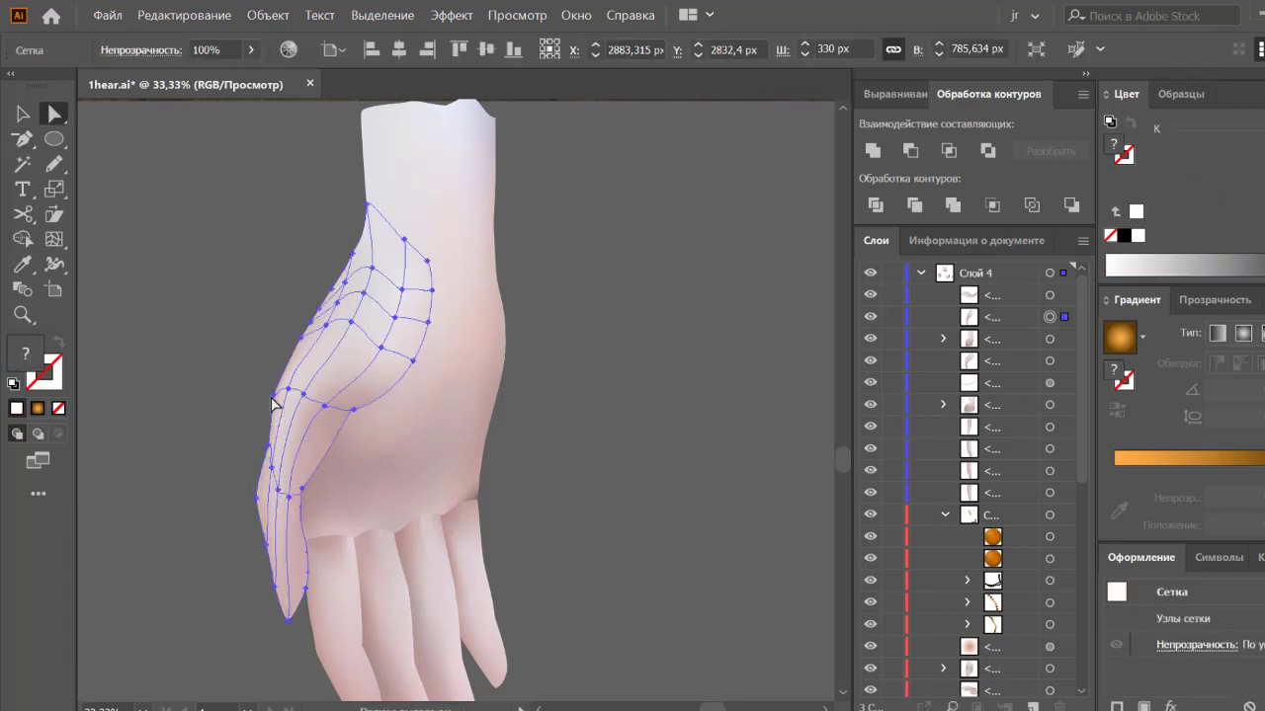
{"action": "left_click", "coordinate": [211, 422]}
Step: Scroll down-right and select the thumb-side mesh's bottom tip point with the Mesh tool active
{"action": "scroll", "coordinate": [211, 422], "scroll_direction": "down", "scroll_amount": 1}
{"action": "scroll", "coordinate": [192, 522], "scroll_direction": "right", "scroll_amount": 1}
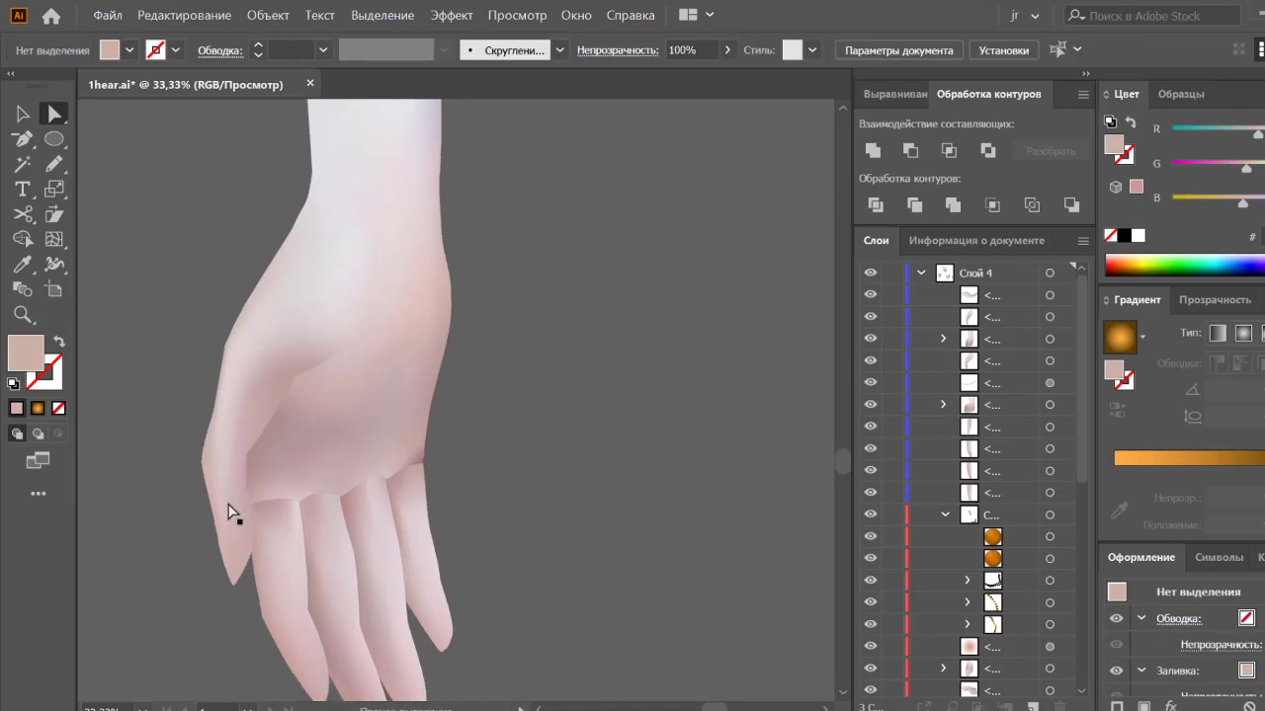
{"action": "left_click", "coordinate": [231, 511]}
{"action": "left_click", "coordinate": [234, 583]}
{"action": "key", "text": "u"}
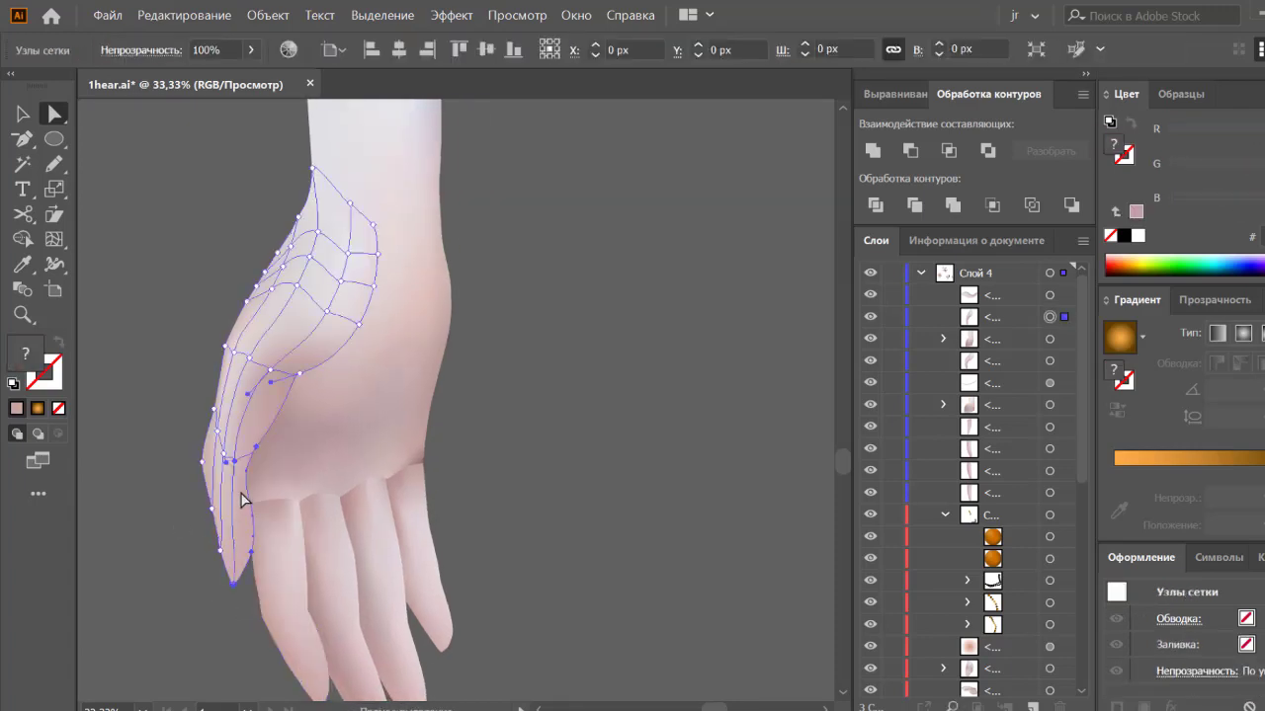
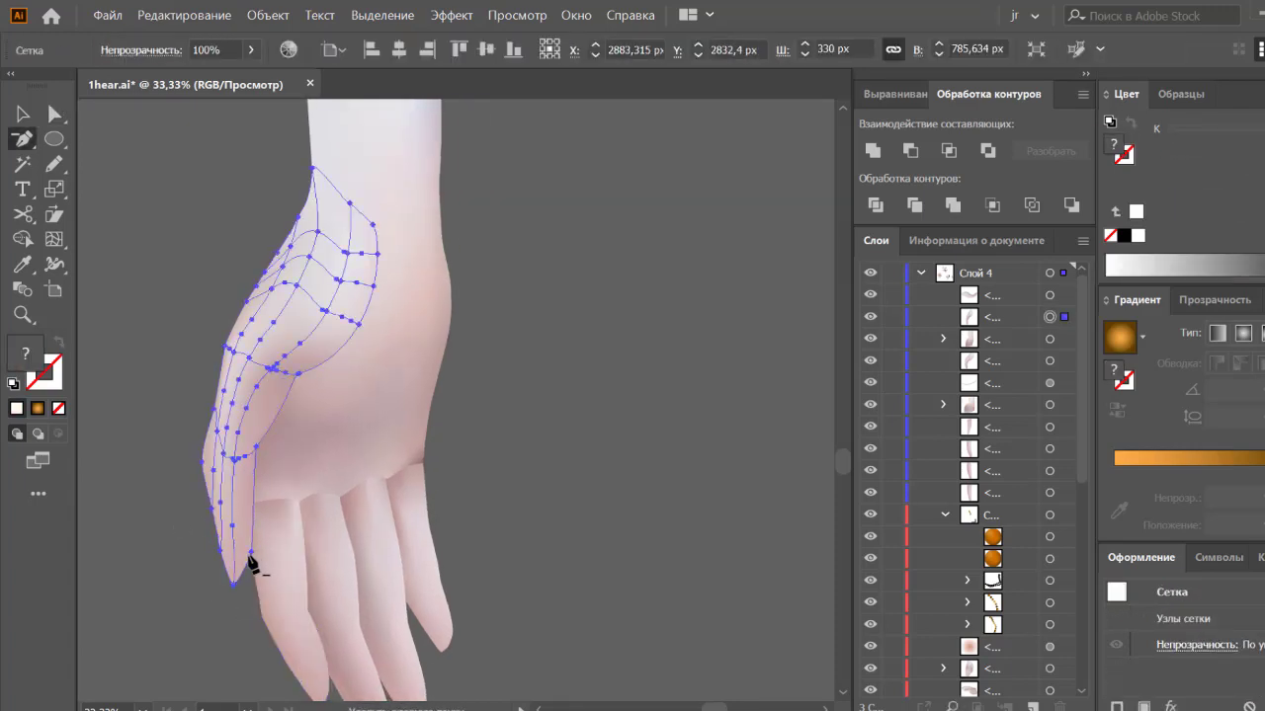
Step: Select mesh nodes along the thumb edge with the whole hand mesh in view
{"action": "key", "text": "a"}
{"action": "left_click", "coordinate": [258, 538]}
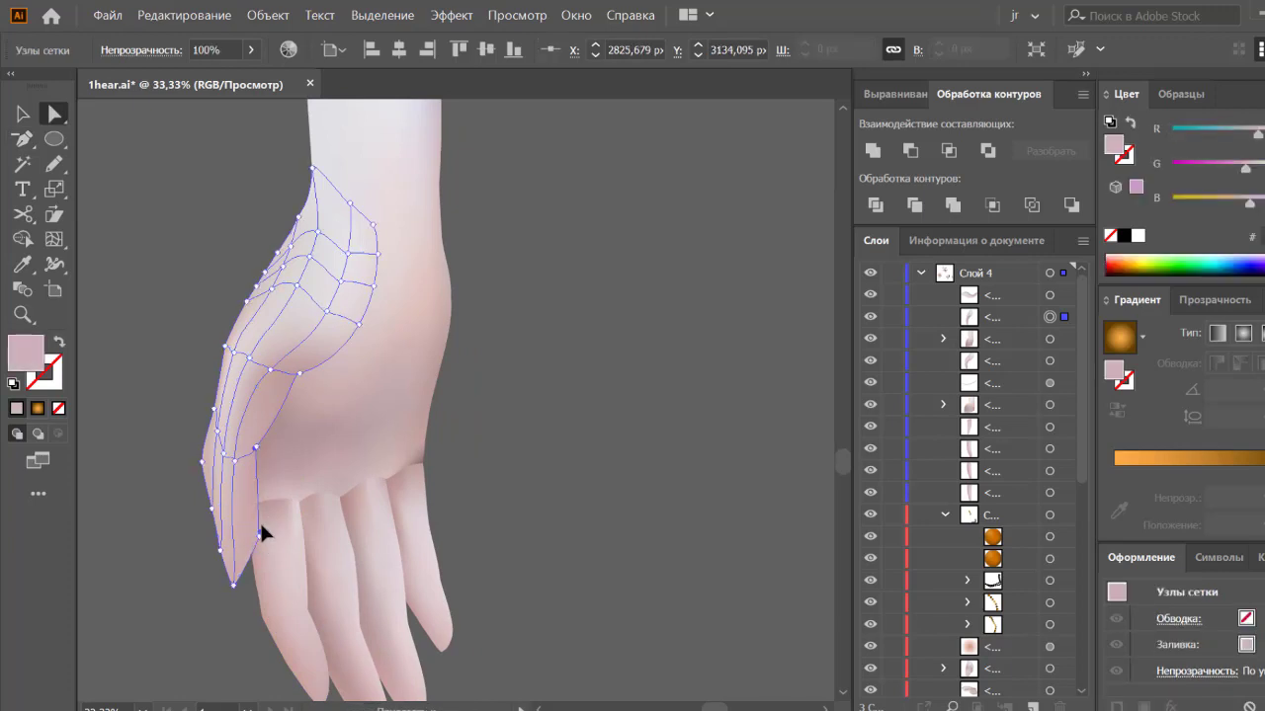
{"action": "scroll", "coordinate": [266, 604], "scroll_direction": "up", "scroll_amount": 5}
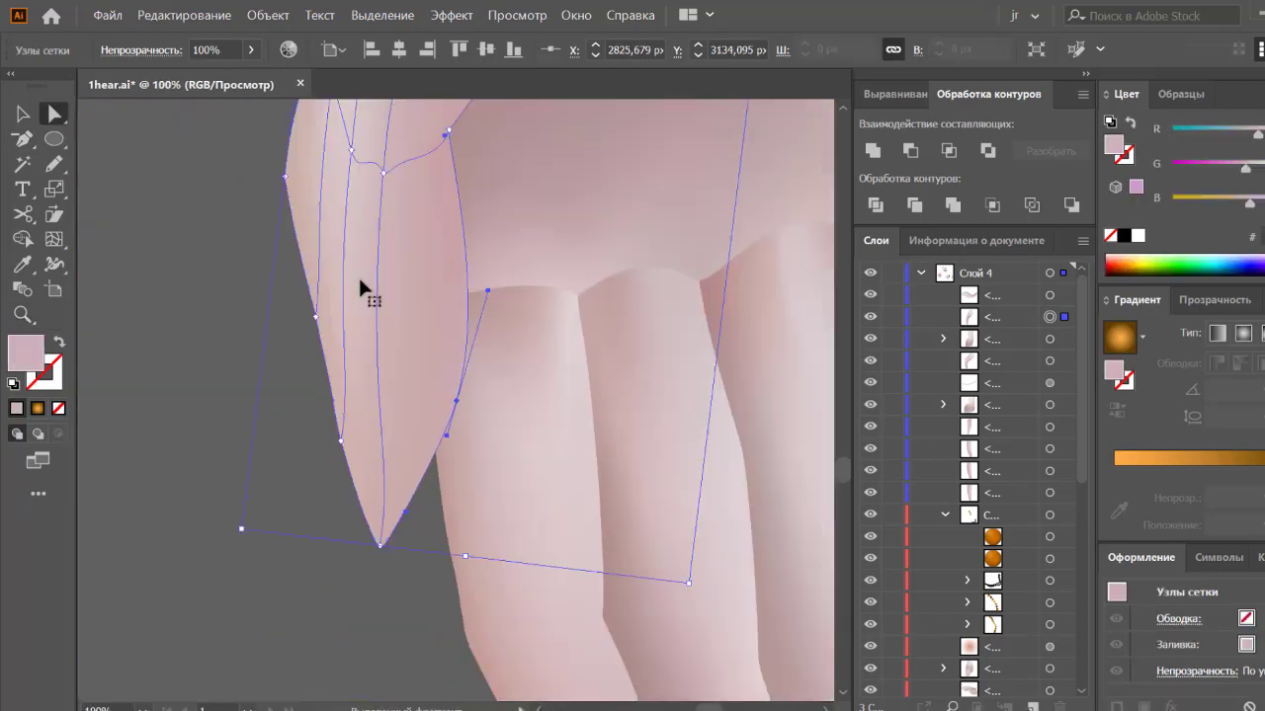
{"action": "scroll", "coordinate": [357, 275], "scroll_direction": "down", "scroll_amount": 5}
{"action": "left_click_drag", "start_coordinate": [630, 386], "coordinate": [573, 465]}
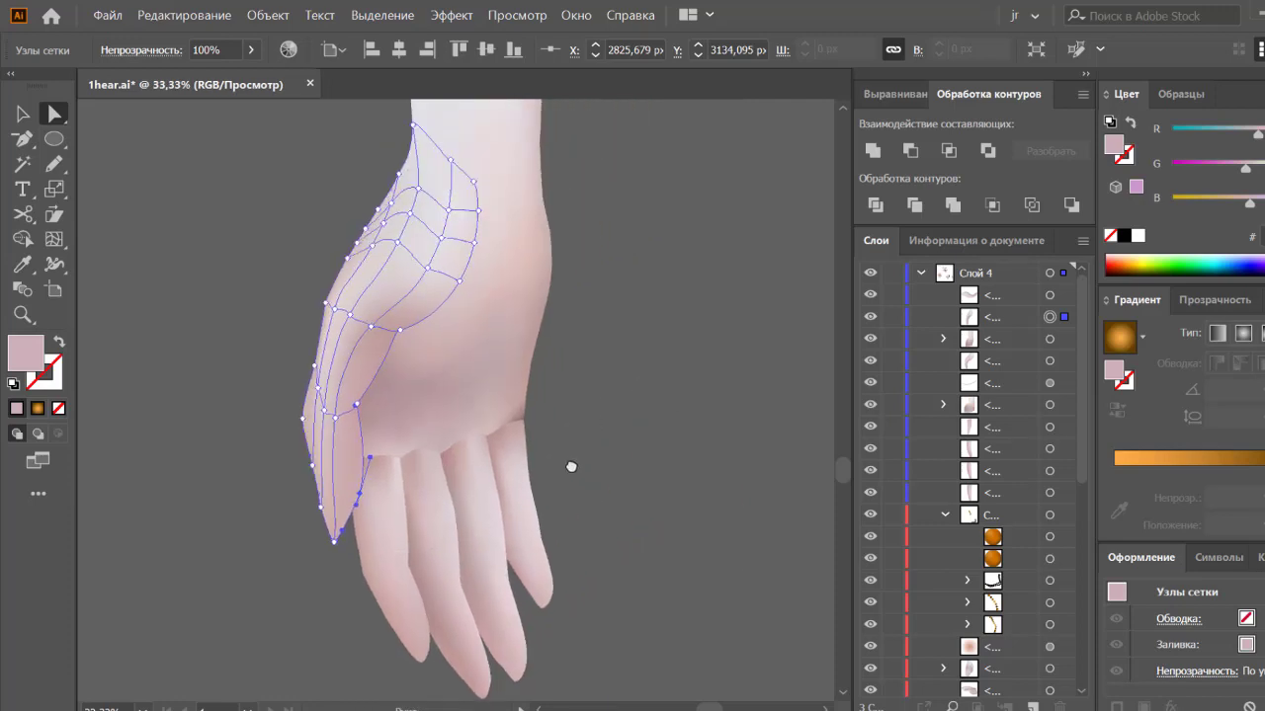
{"action": "left_click", "coordinate": [573, 465]}
{"action": "left_click", "coordinate": [354, 417]}
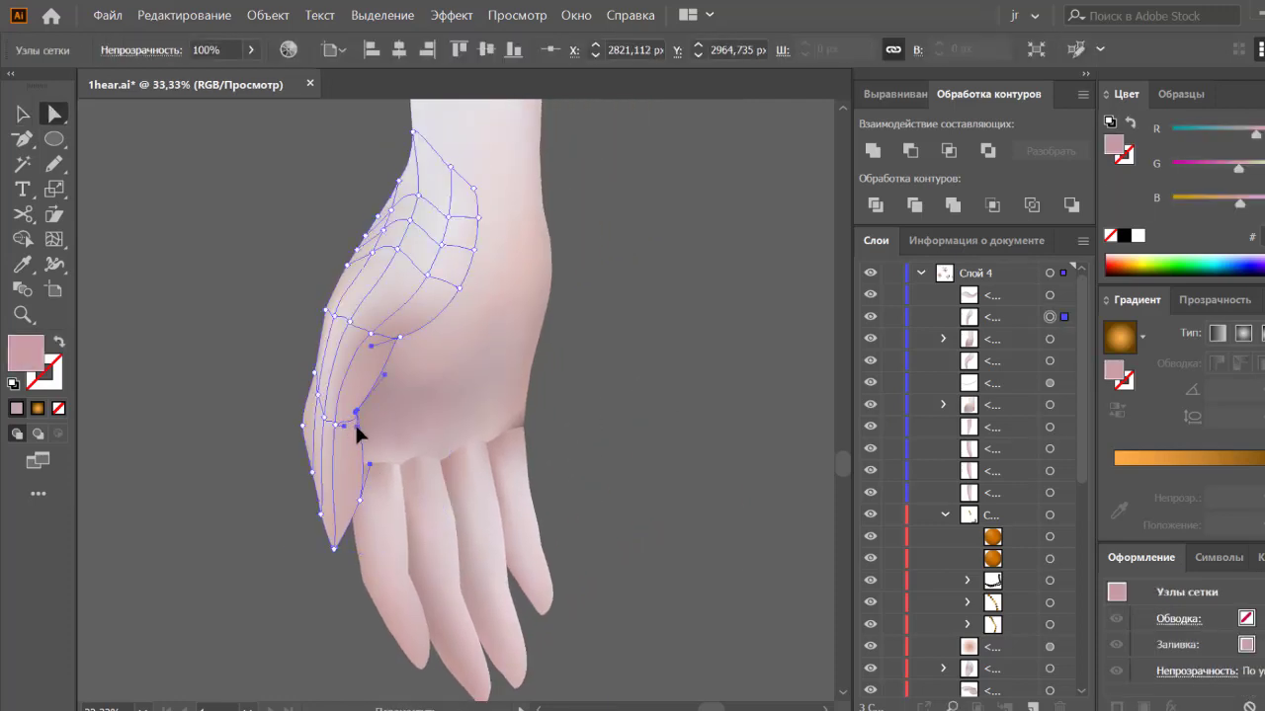
Step: Adjust the mesh point near the thumb base, then reselect the thumb-side mesh
{"action": "left_click", "coordinate": [358, 501]}
{"action": "left_click", "coordinate": [278, 523]}
{"action": "left_click", "coordinate": [332, 540]}
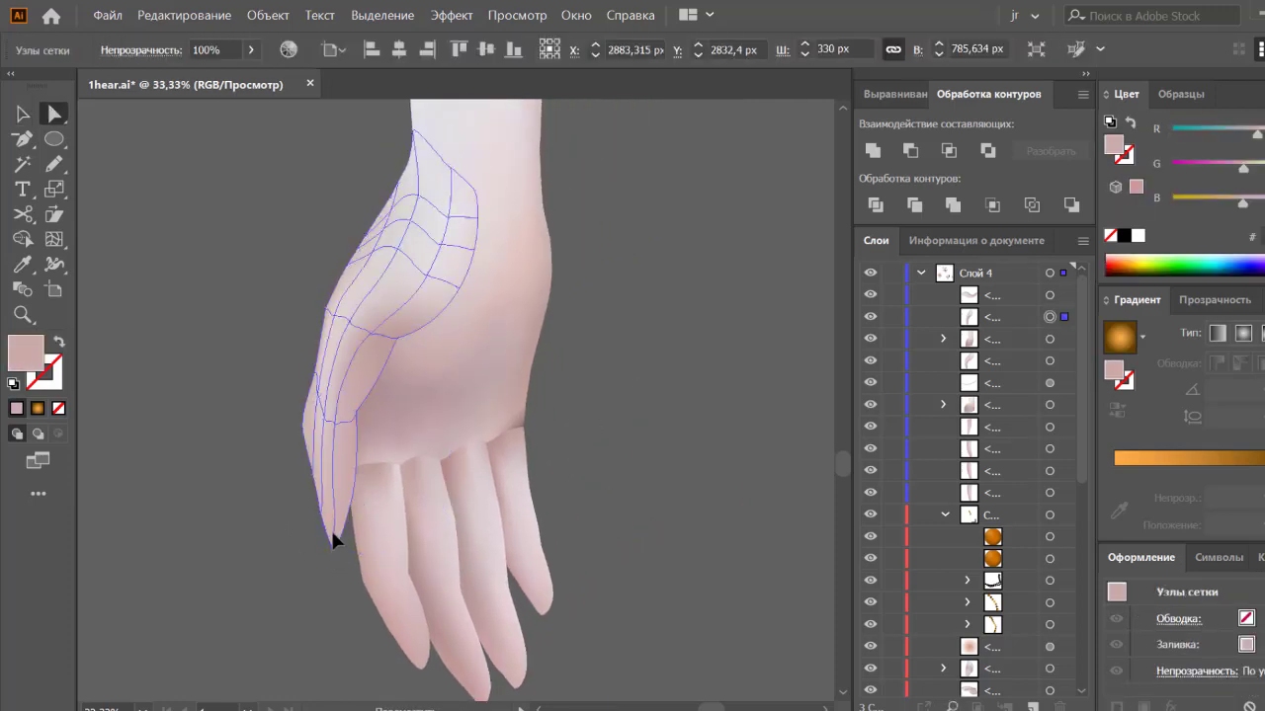
{"action": "left_click", "coordinate": [333, 541]}
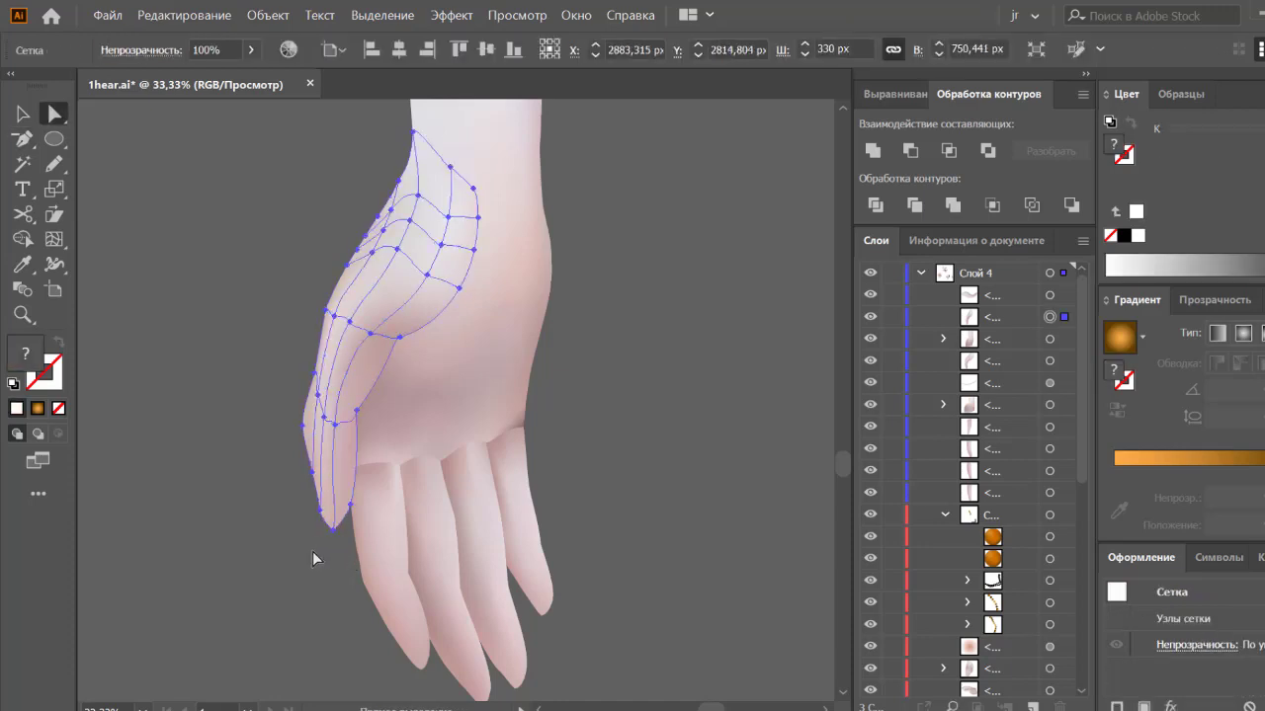
{"action": "left_click", "coordinate": [237, 529]}
{"action": "left_click", "coordinate": [330, 500]}
{"action": "key", "text": "p"}
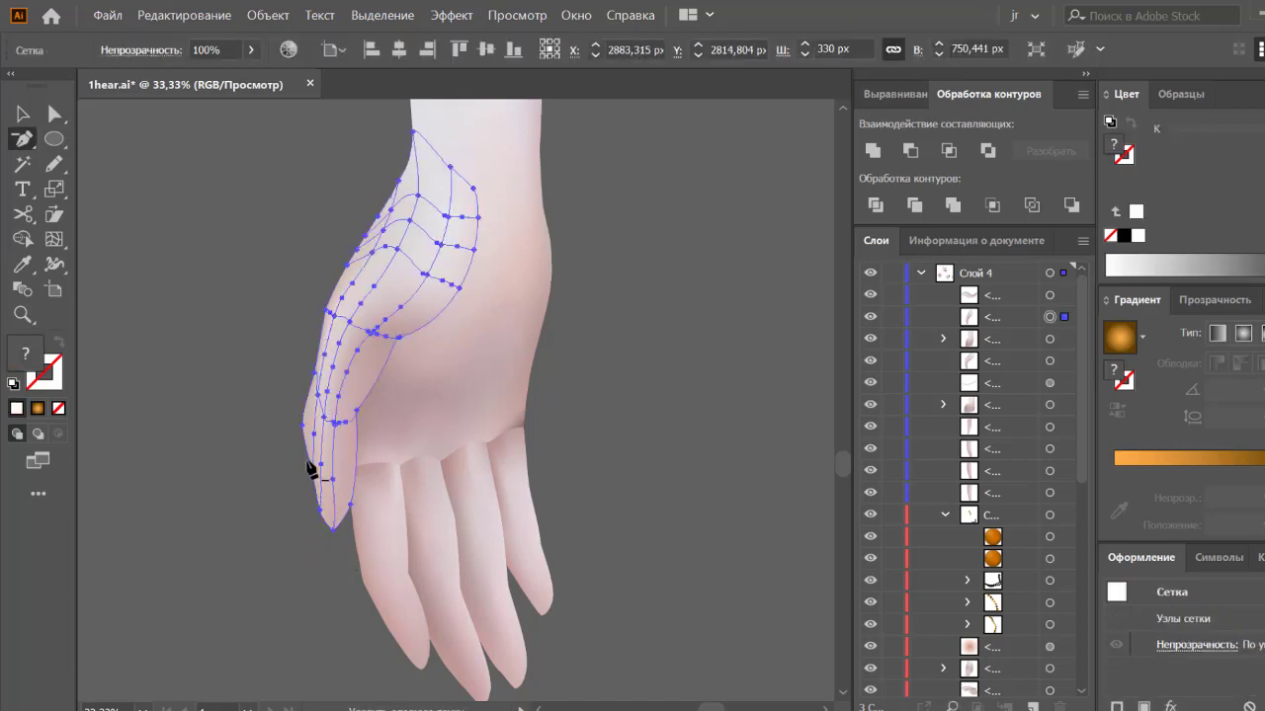
{"action": "key", "text": "a"}
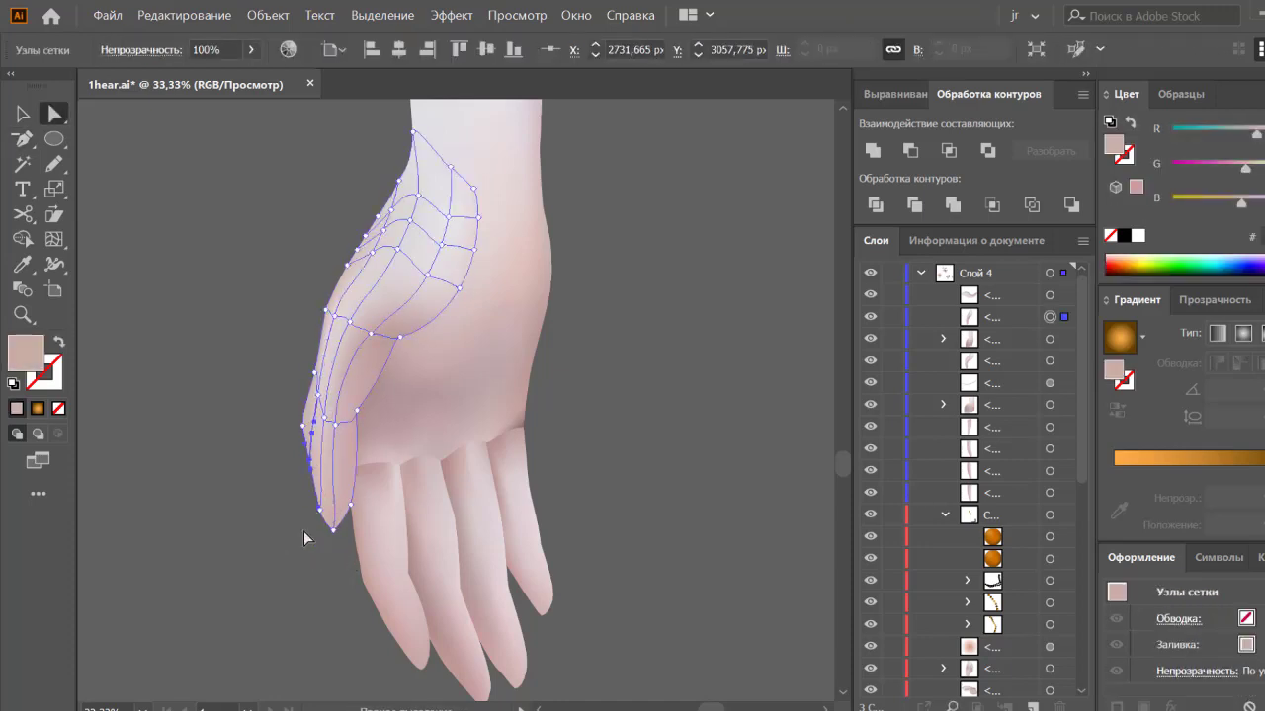
{"action": "left_click", "coordinate": [305, 534]}
Step: Reshape the thumb-crease mesh node's curve so the inner edge bends into the palm
{"action": "scroll", "coordinate": [393, 438], "scroll_direction": "up", "scroll_amount": 5}
{"action": "left_click", "coordinate": [393, 437]}
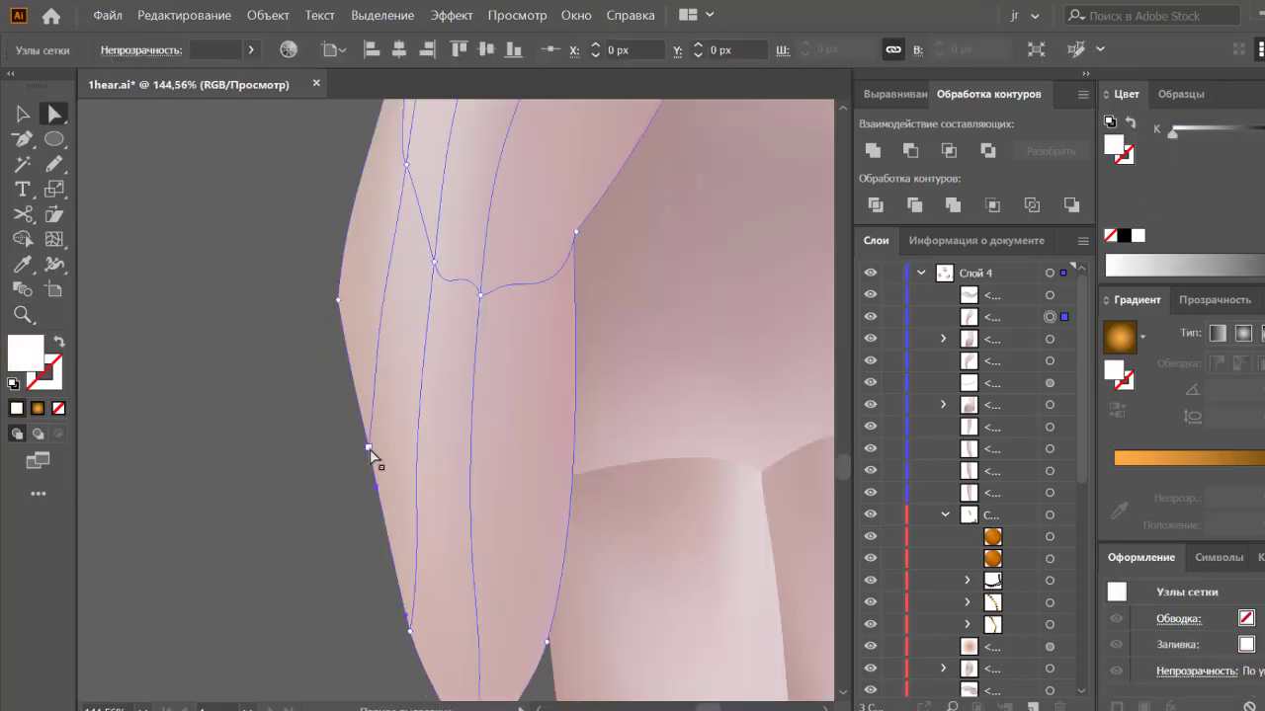
{"action": "scroll", "coordinate": [260, 474], "scroll_direction": "down", "scroll_amount": 4}
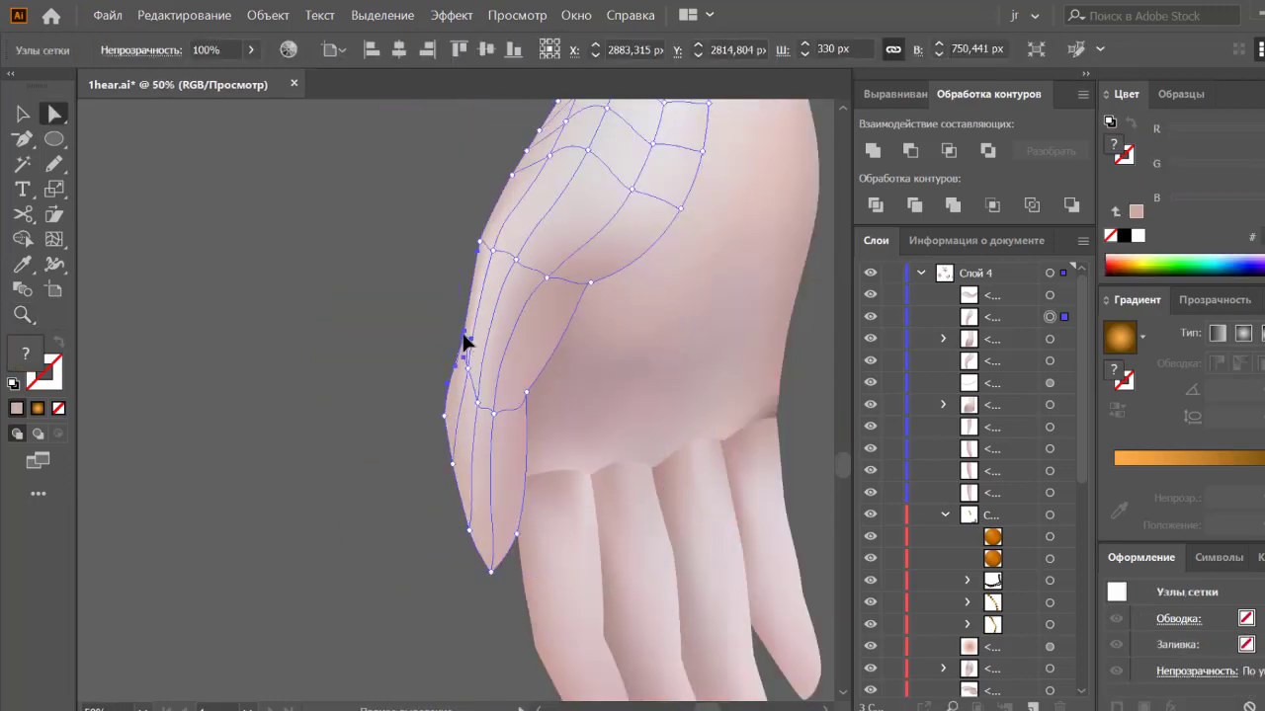
{"action": "left_click", "coordinate": [464, 339]}
{"action": "left_click_drag", "start_coordinate": [416, 337], "coordinate": [202, 341]}
{"action": "left_click", "coordinate": [310, 399]}
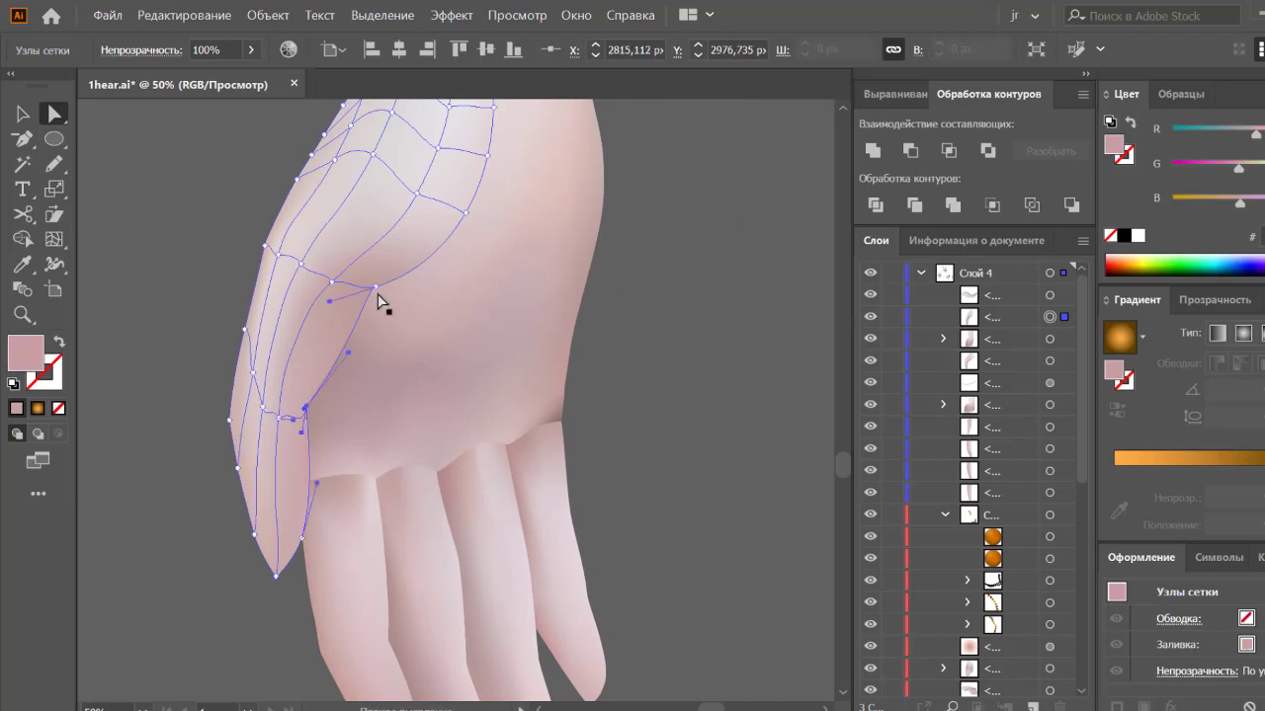
{"action": "left_click", "coordinate": [367, 275]}
Step: Preview the thumb shading, recheck the crease node, and zoom out to the whole hand
{"action": "left_click", "coordinate": [647, 395]}
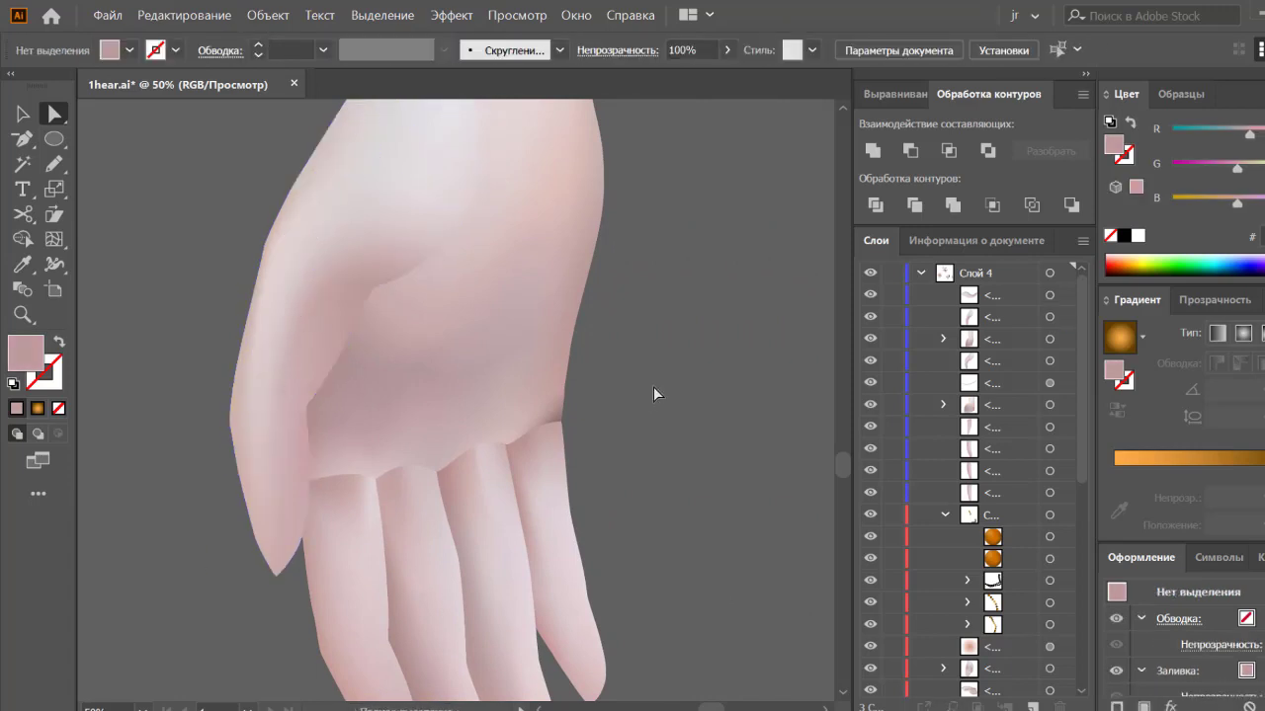
{"action": "left_click", "coordinate": [366, 312]}
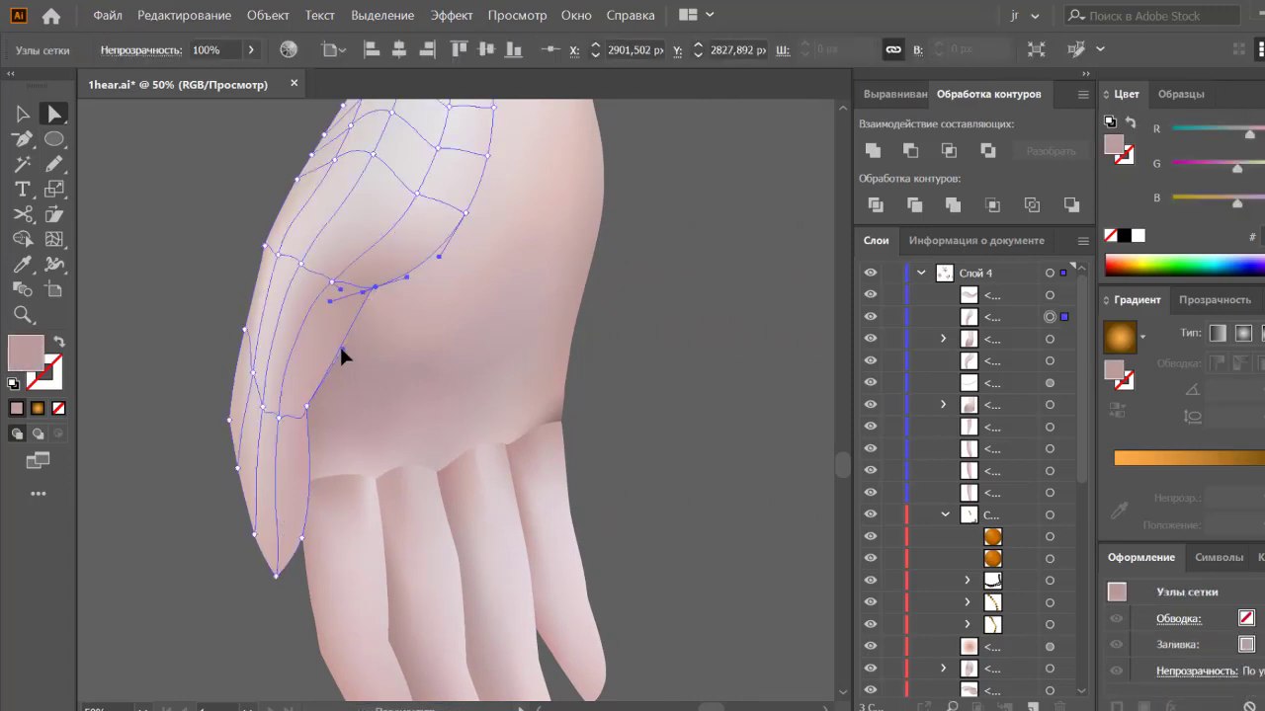
{"action": "left_click", "coordinate": [700, 339]}
{"action": "key", "text": "ctrl+minus"}
{"action": "key", "text": "ctrl+minus"}
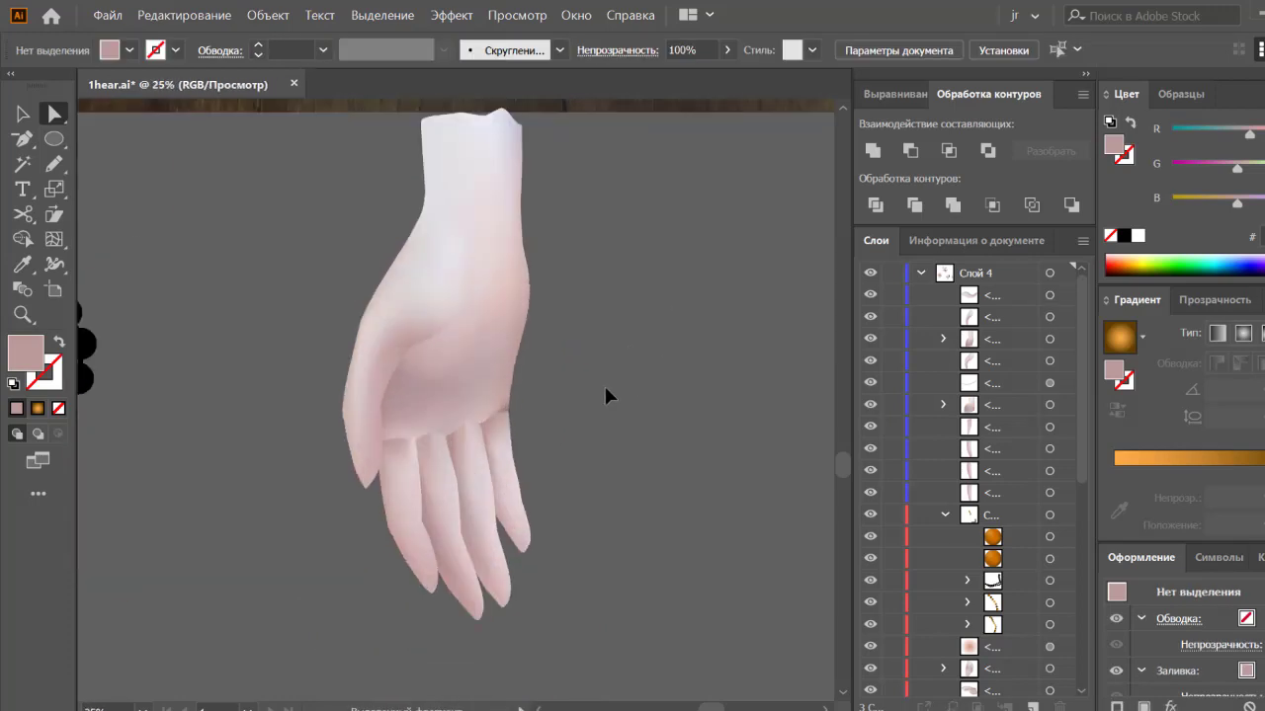
Step: Zoom in on the wrist and give a wrist mesh node a lighter sampled pink
{"action": "key", "text": "v"}
{"action": "left_click", "coordinate": [501, 277]}
{"action": "key", "text": "ctrl+plus"}
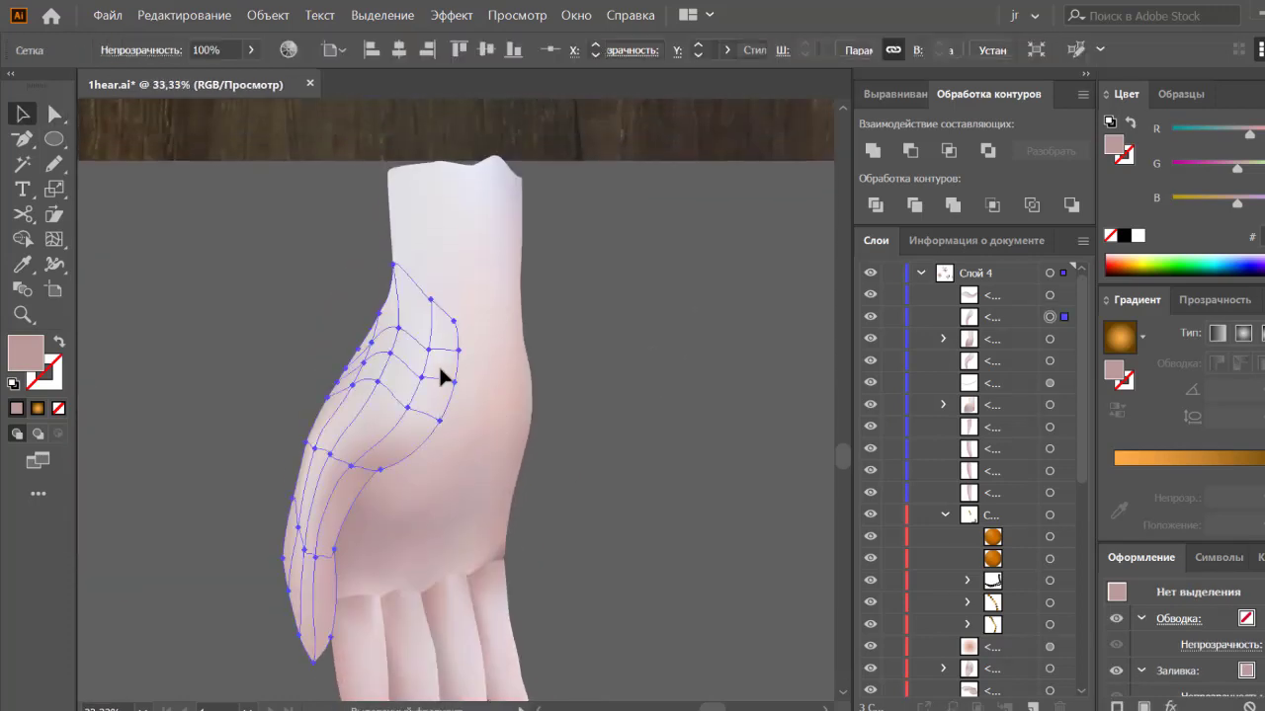
{"action": "key", "text": "ctrl+plus"}
{"action": "left_click", "coordinate": [739, 330]}
{"action": "left_click", "coordinate": [381, 428]}
{"action": "key", "text": "a"}
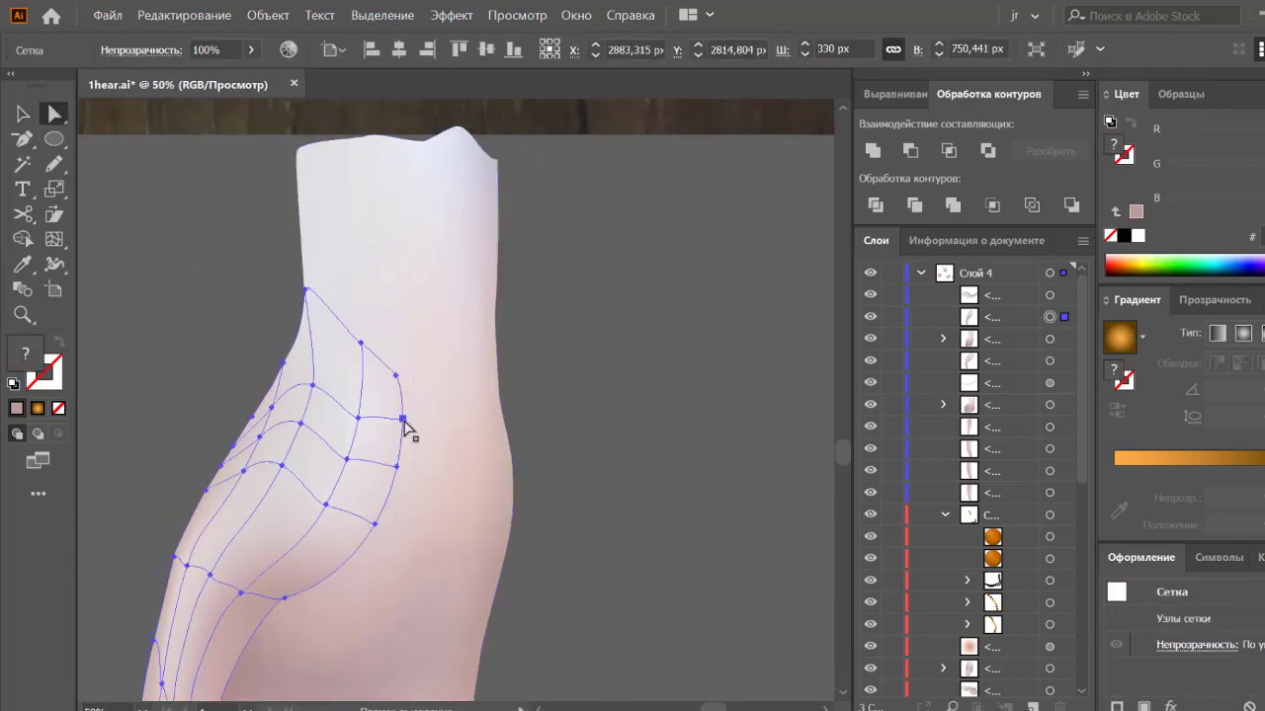
{"action": "left_click", "coordinate": [402, 418]}
{"action": "key", "text": "i"}
{"action": "left_click", "coordinate": [395, 373], "text": "ctrl"}
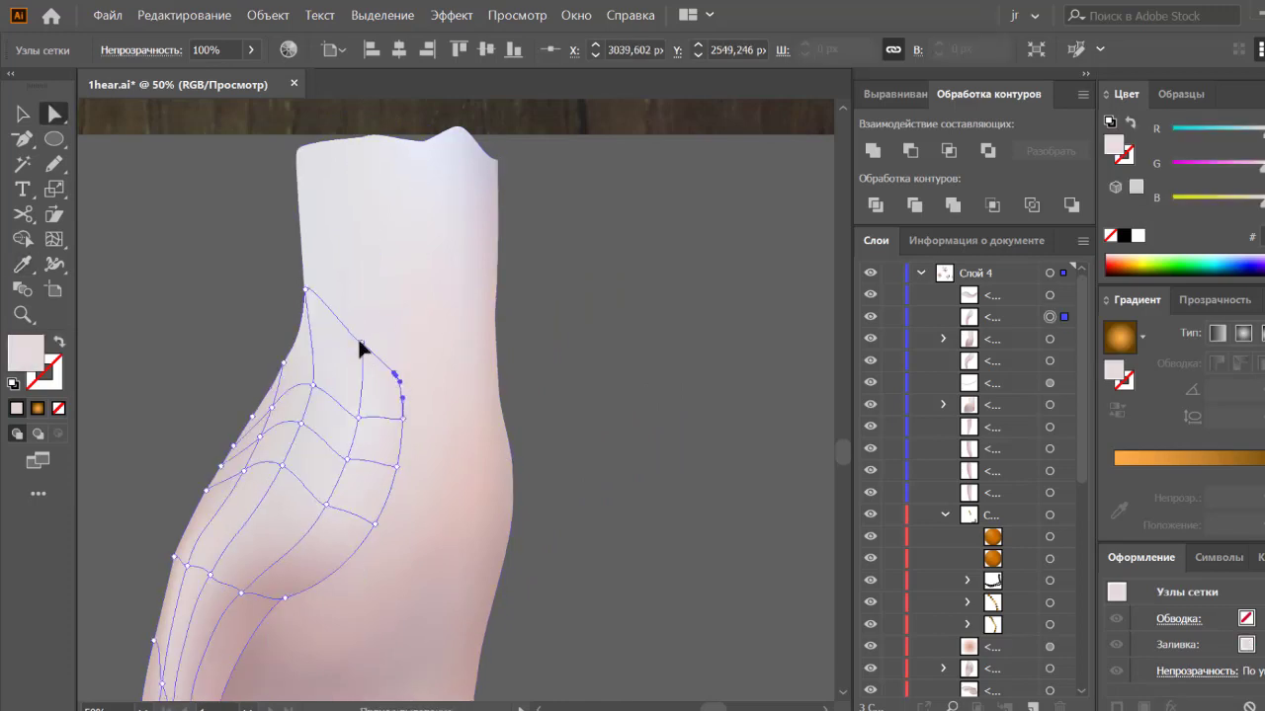
{"action": "left_click", "coordinate": [362, 361], "text": "ctrl"}
Step: Add a new mesh line on the wrist and move its point upward
{"action": "left_click", "coordinate": [396, 464], "text": "ctrl"}
{"action": "left_click", "coordinate": [554, 410]}
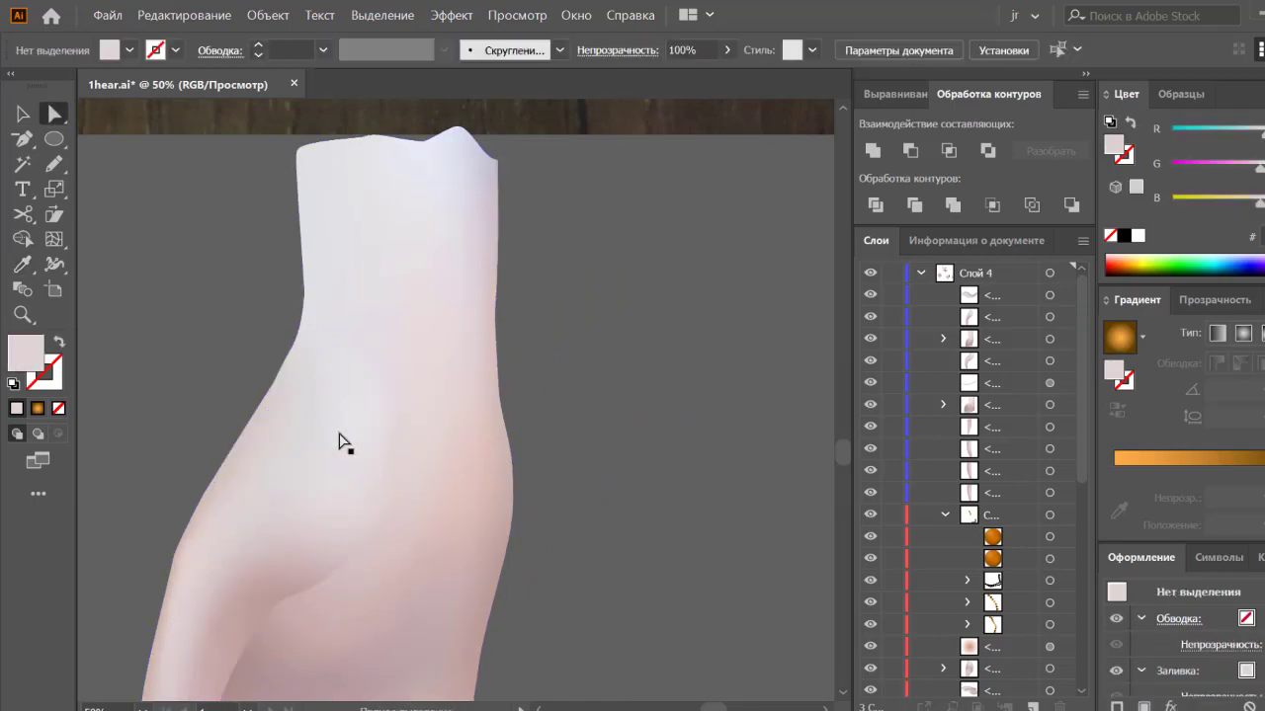
{"action": "left_click", "coordinate": [341, 438]}
{"action": "key", "text": "u"}
{"action": "left_click", "coordinate": [401, 438]}
{"action": "key", "text": "i"}
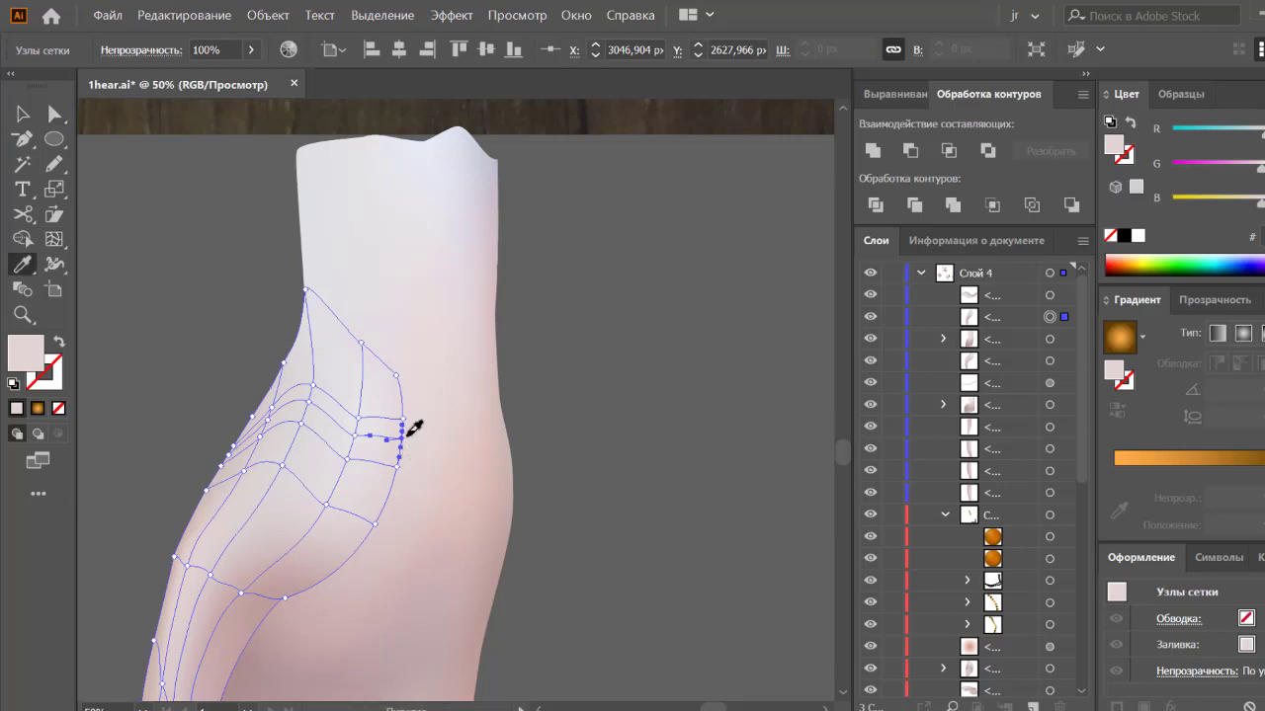
{"action": "key", "text": "u"}
{"action": "left_click_drag", "start_coordinate": [401, 437], "coordinate": [400, 388]}
{"action": "key", "text": "i"}
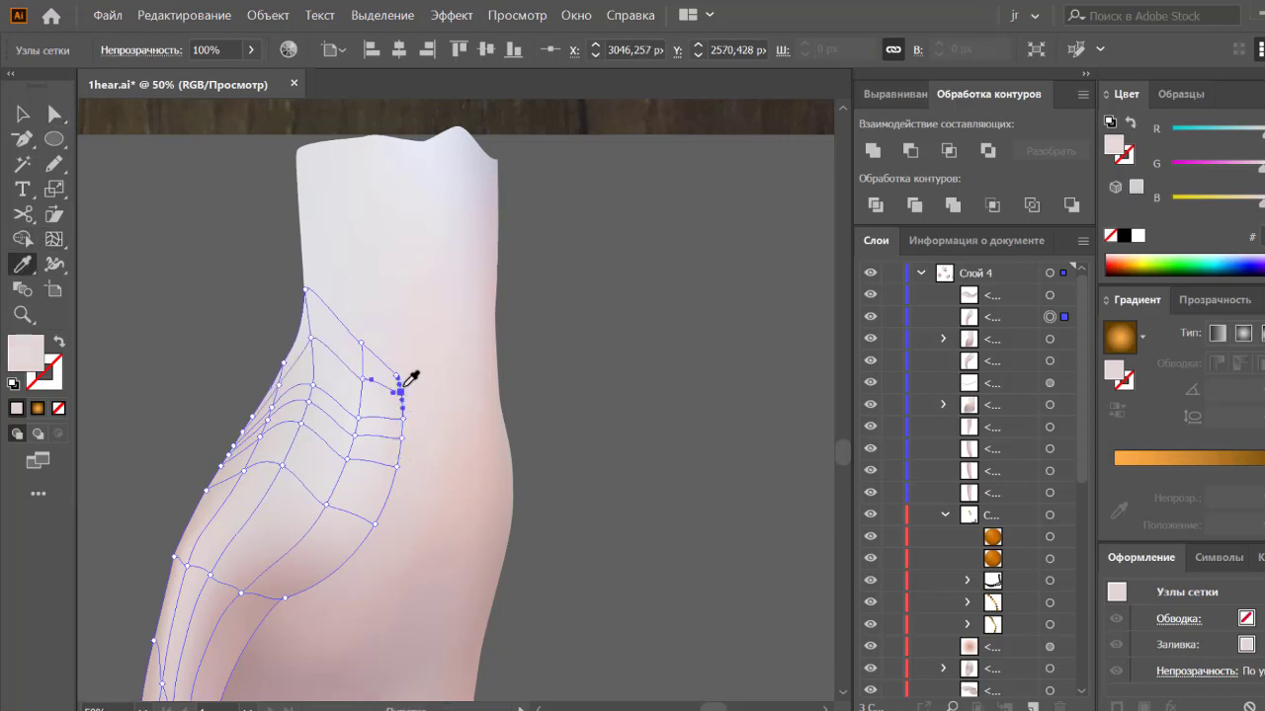
{"action": "key", "text": "v"}
{"action": "left_click", "coordinate": [599, 384]}
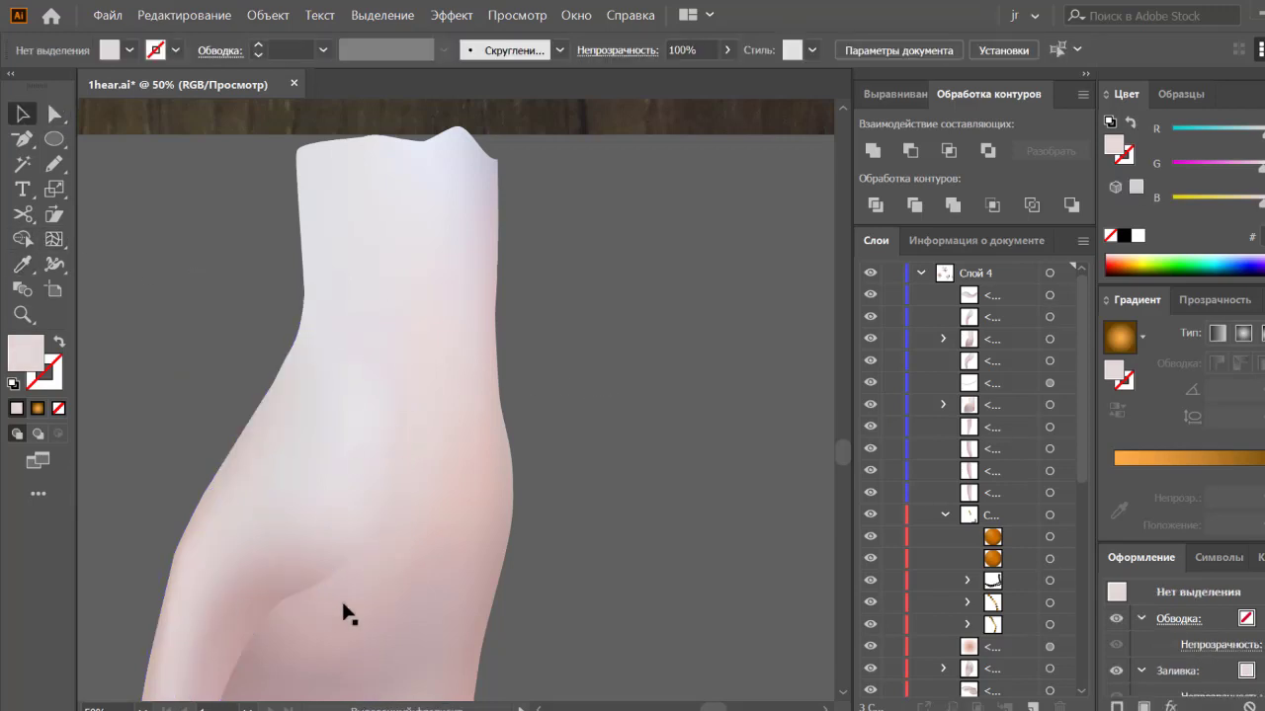
Step: Reselect the hand mesh and a wrist node, then clear the selection
{"action": "scroll", "coordinate": [429, 556], "scroll_direction": "down", "scroll_amount": 3}
{"action": "scroll", "coordinate": [500, 537], "scroll_direction": "up", "scroll_amount": 2}
{"action": "key", "text": "a"}
{"action": "left_click", "coordinate": [404, 366]}
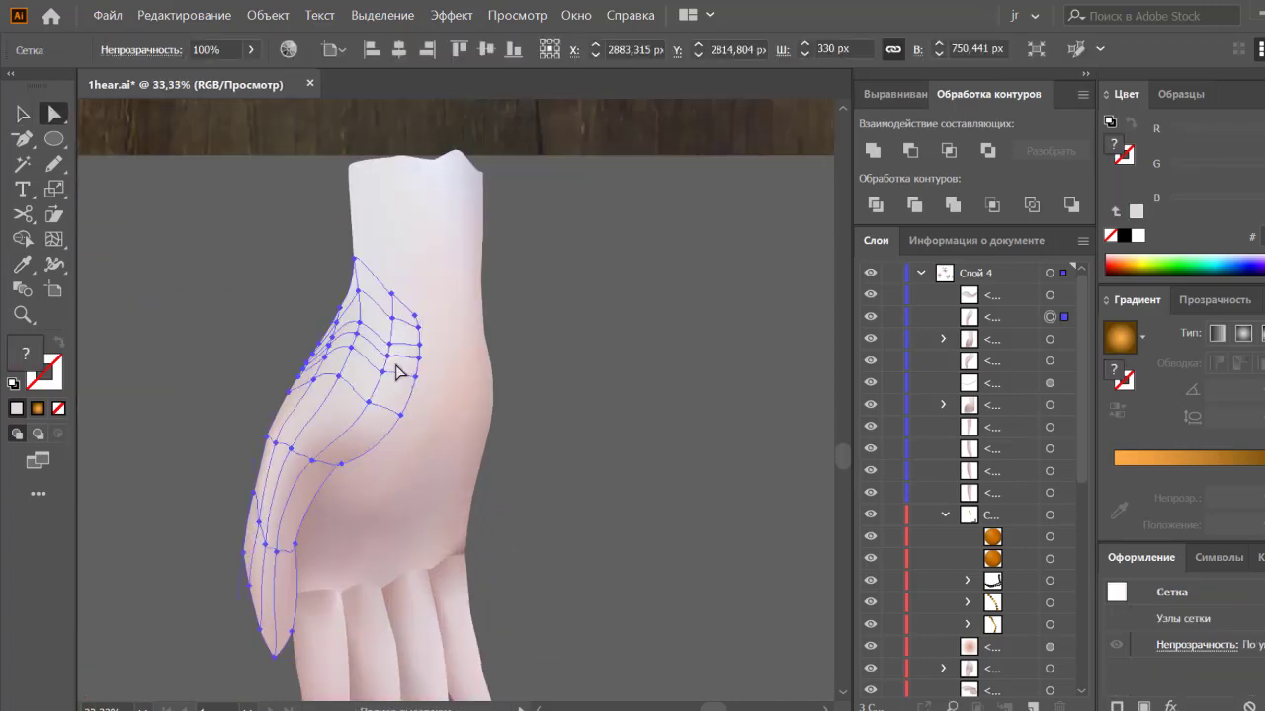
{"action": "left_click", "coordinate": [392, 345]}
{"action": "key", "text": "a"}
{"action": "key", "text": "ctrl+shift+a"}
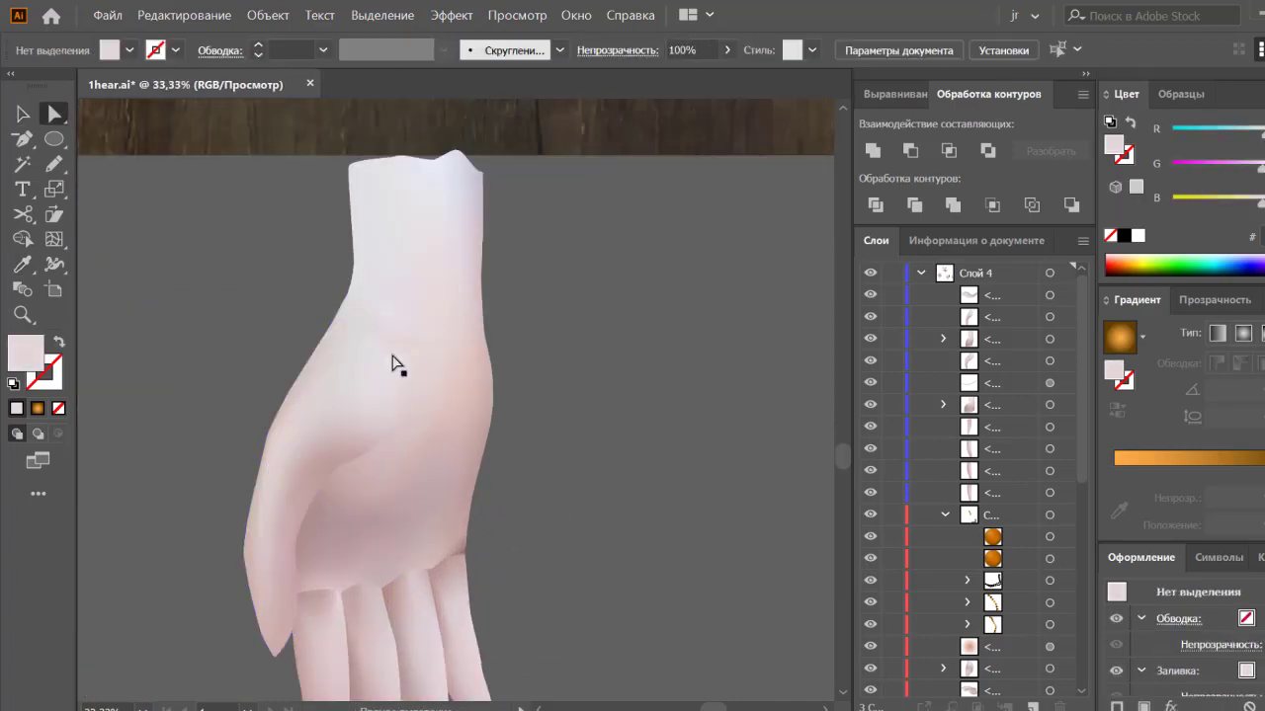
{"action": "scroll", "coordinate": [491, 485], "scroll_direction": "up", "scroll_amount": 1}
{"action": "scroll", "coordinate": [386, 500], "scroll_direction": "up", "scroll_amount": 1}
Step: Sample a skin colour onto a lower wrist point and adjust the wrist-top point's curve
{"action": "left_click", "coordinate": [352, 368]}
{"action": "key", "text": "i"}
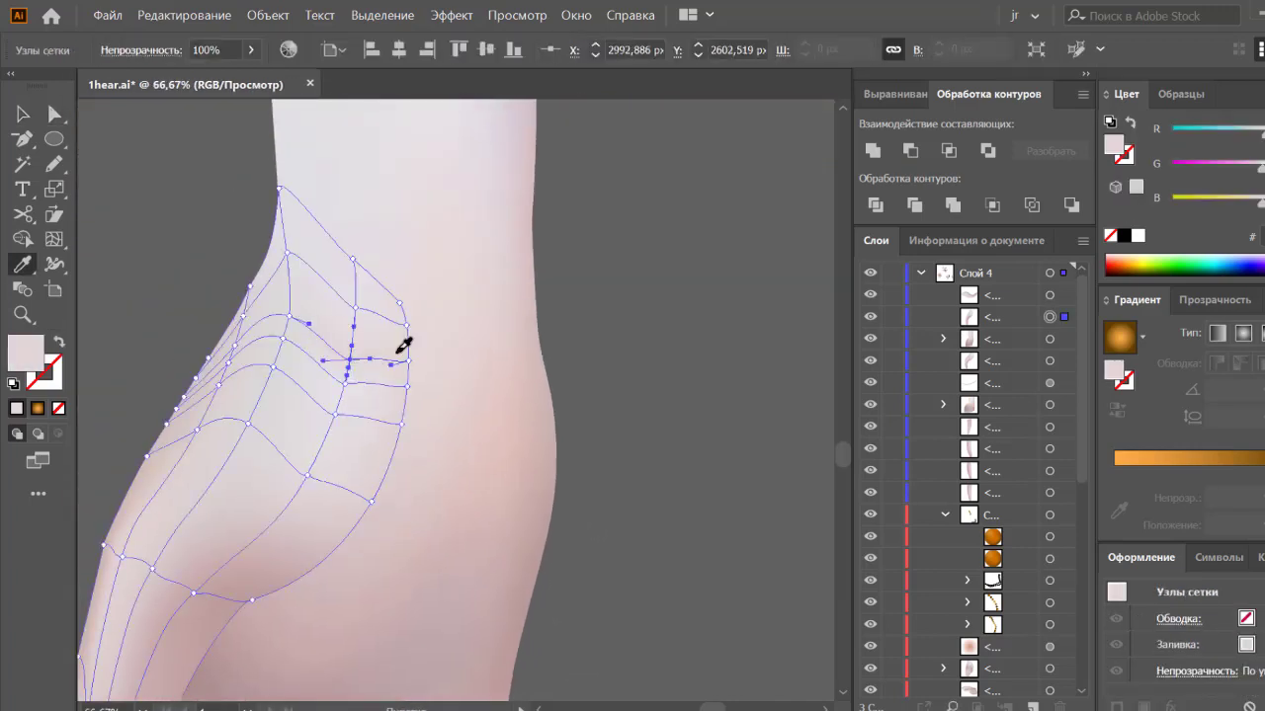
{"action": "left_click", "coordinate": [307, 476], "text": "ctrl"}
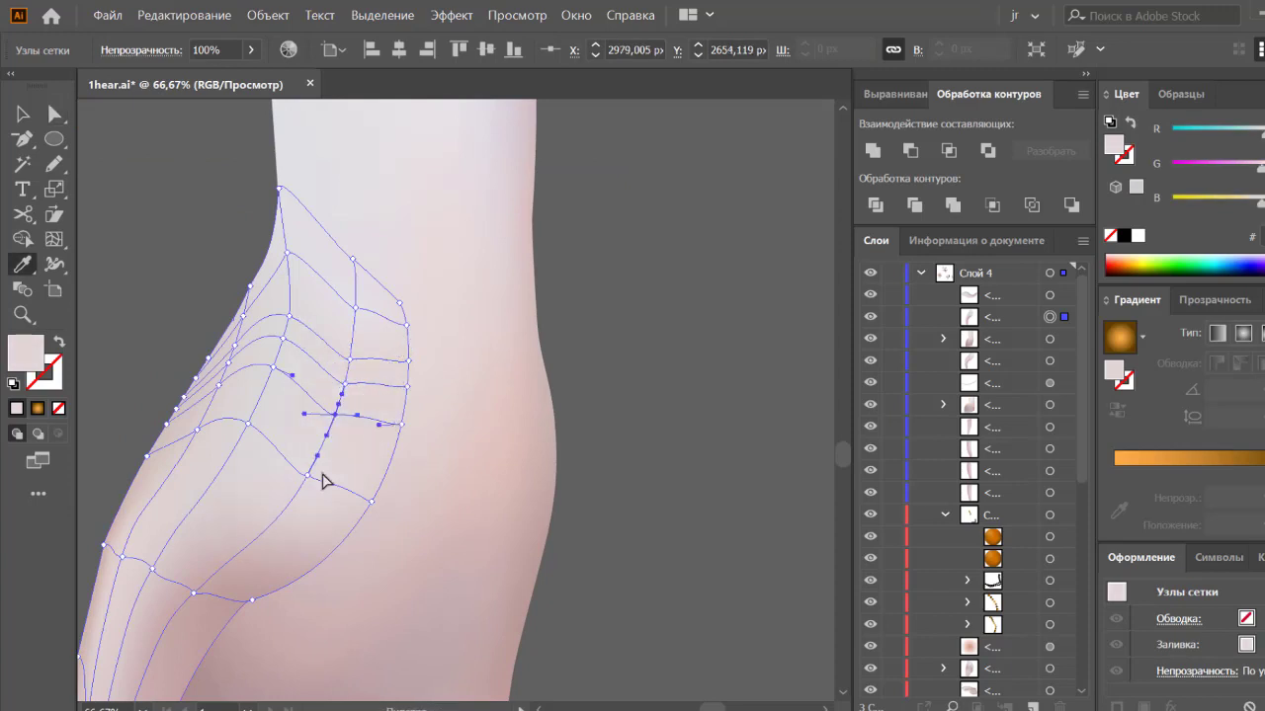
{"action": "left_click", "coordinate": [355, 306], "text": "ctrl"}
{"action": "left_click", "coordinate": [405, 330]}
{"action": "left_click", "coordinate": [353, 259], "text": "ctrl"}
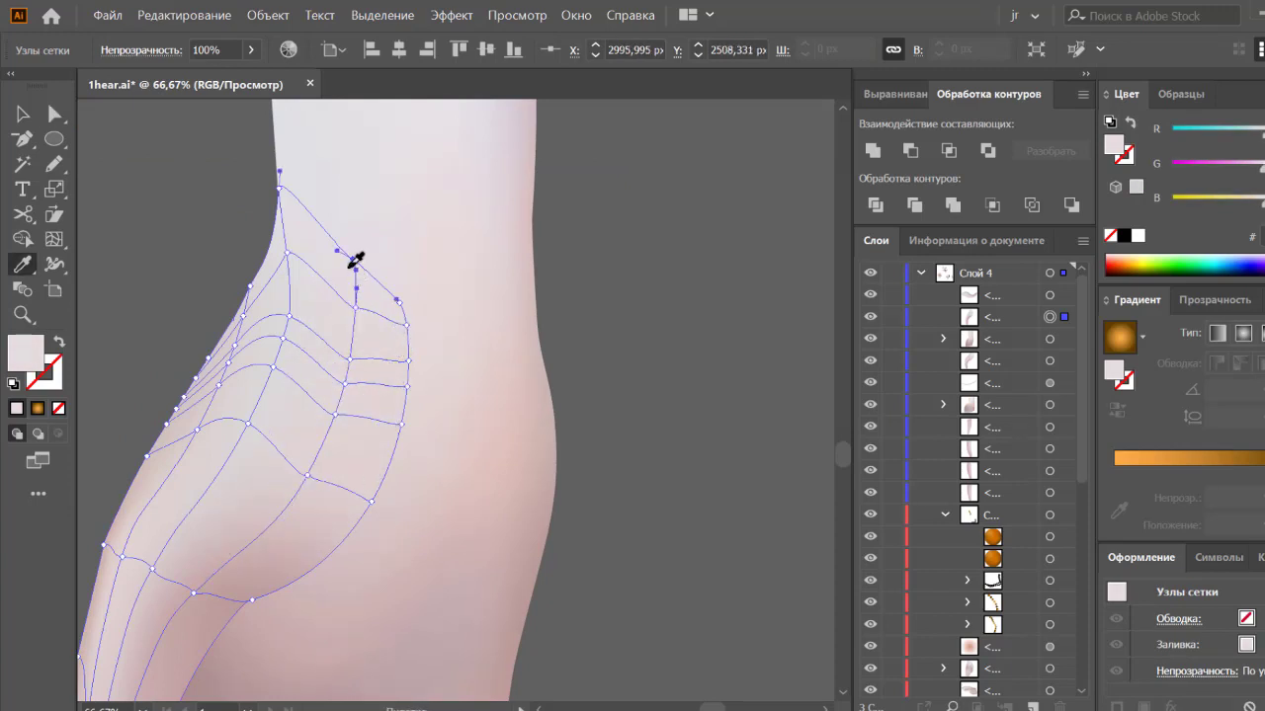
{"action": "left_click", "coordinate": [556, 329], "text": "ctrl"}
{"action": "scroll", "coordinate": [593, 412], "scroll_direction": "down", "scroll_amount": 1}
{"action": "scroll", "coordinate": [592, 430], "scroll_direction": "down", "scroll_amount": 3}
{"action": "scroll", "coordinate": [608, 435], "scroll_direction": "up", "scroll_amount": 3}
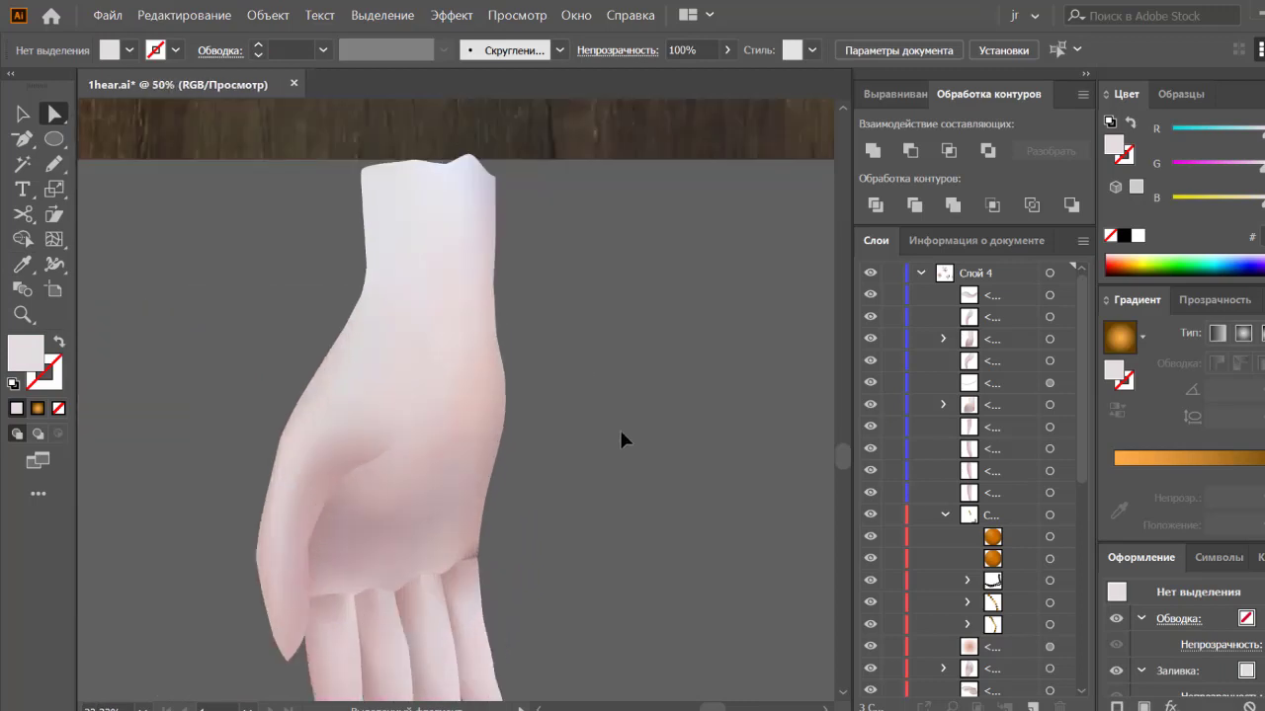
Step: Sample pink skin tones onto mesh points along the hand's left side and check the blend
{"action": "left_click", "coordinate": [378, 405]}
{"action": "left_click", "coordinate": [343, 409], "text": "ctrl"}
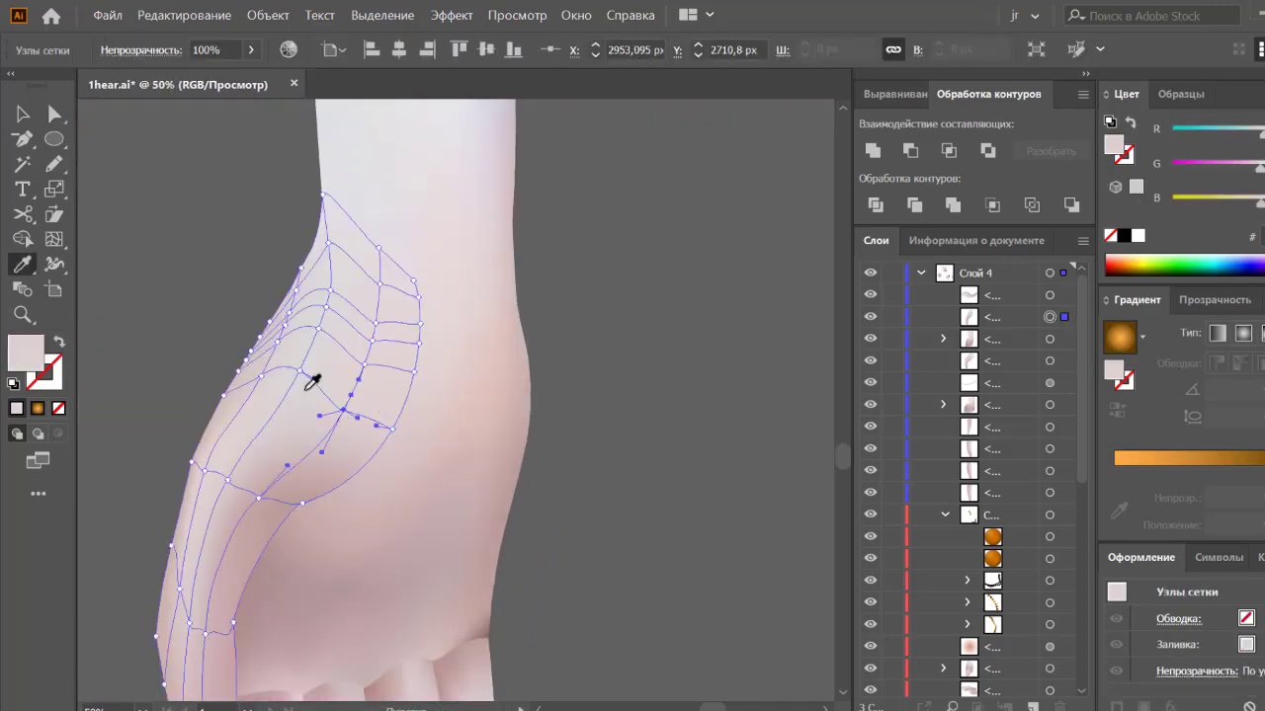
{"action": "left_click", "coordinate": [392, 428], "text": "ctrl"}
{"action": "key", "text": "a"}
{"action": "left_click", "coordinate": [577, 429]}
{"action": "left_click", "coordinate": [375, 398]}
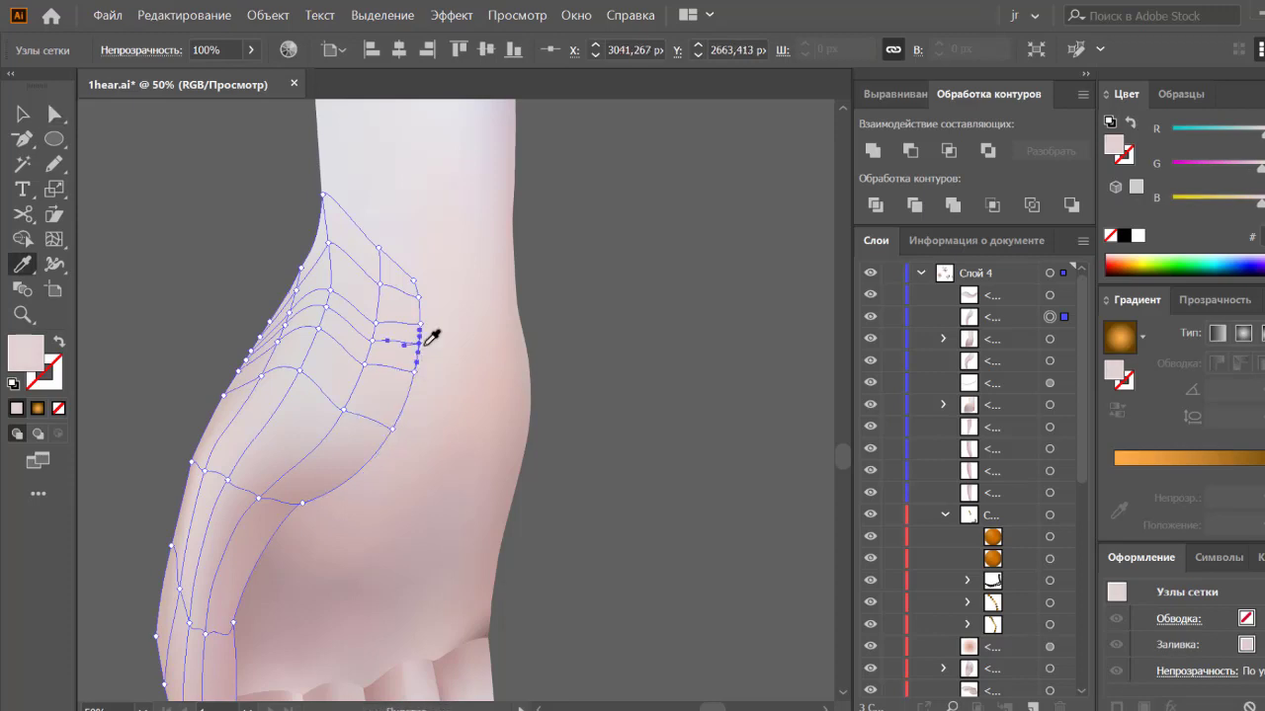
{"action": "left_click", "coordinate": [612, 413]}
{"action": "scroll", "coordinate": [608, 409], "scroll_direction": "down", "scroll_amount": 1}
{"action": "scroll", "coordinate": [592, 417], "scroll_direction": "down", "scroll_amount": 3}
Step: Nudge a knuckle mesh point slightly up and to the right
{"action": "scroll", "coordinate": [584, 422], "scroll_direction": "up", "scroll_amount": 2}
{"action": "left_click", "coordinate": [425, 455]}
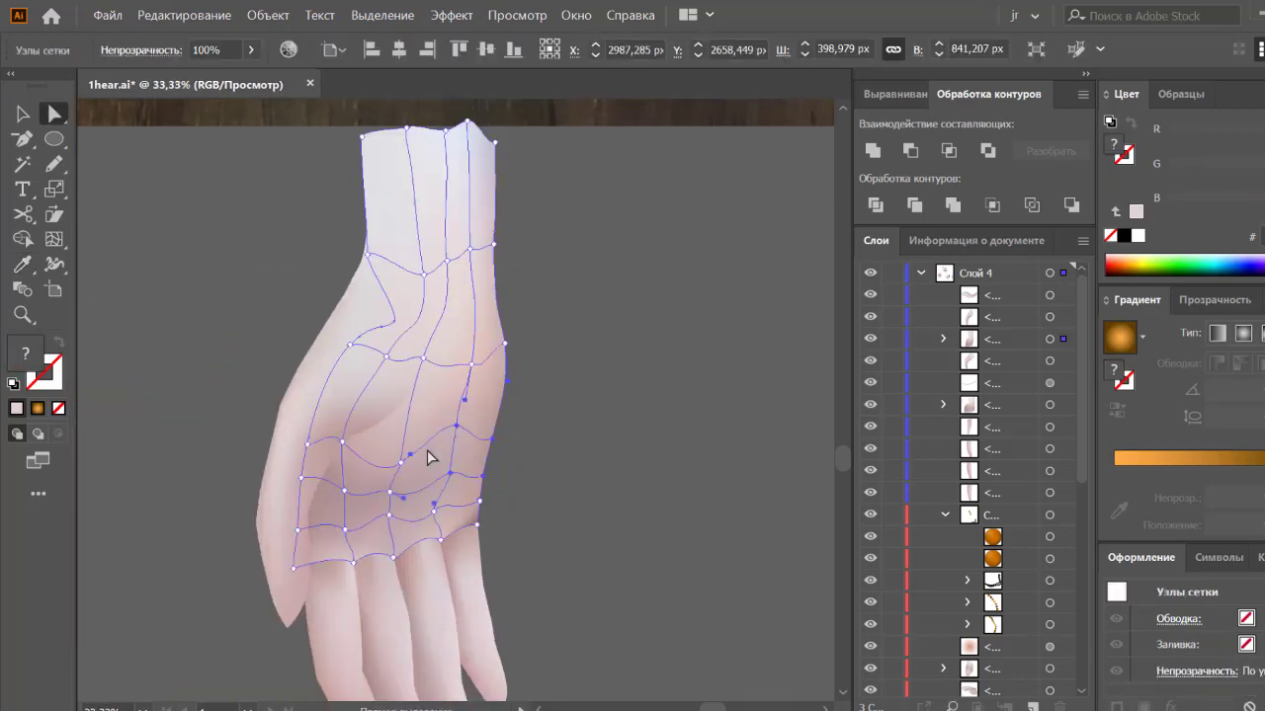
{"action": "left_click_drag", "start_coordinate": [388, 444], "coordinate": [413, 440]}
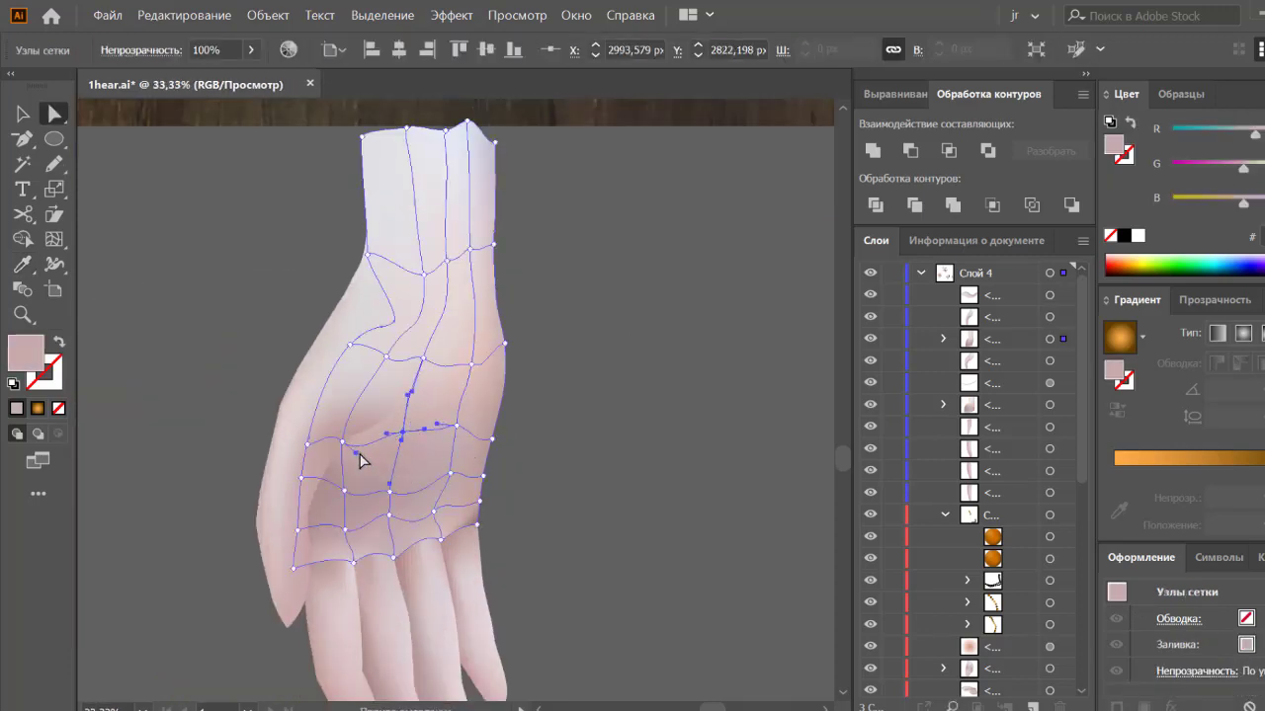
{"action": "left_click", "coordinate": [535, 441]}
{"action": "scroll", "coordinate": [539, 444], "scroll_direction": "down", "scroll_amount": 2}
{"action": "scroll", "coordinate": [467, 477], "scroll_direction": "up", "scroll_amount": 1}
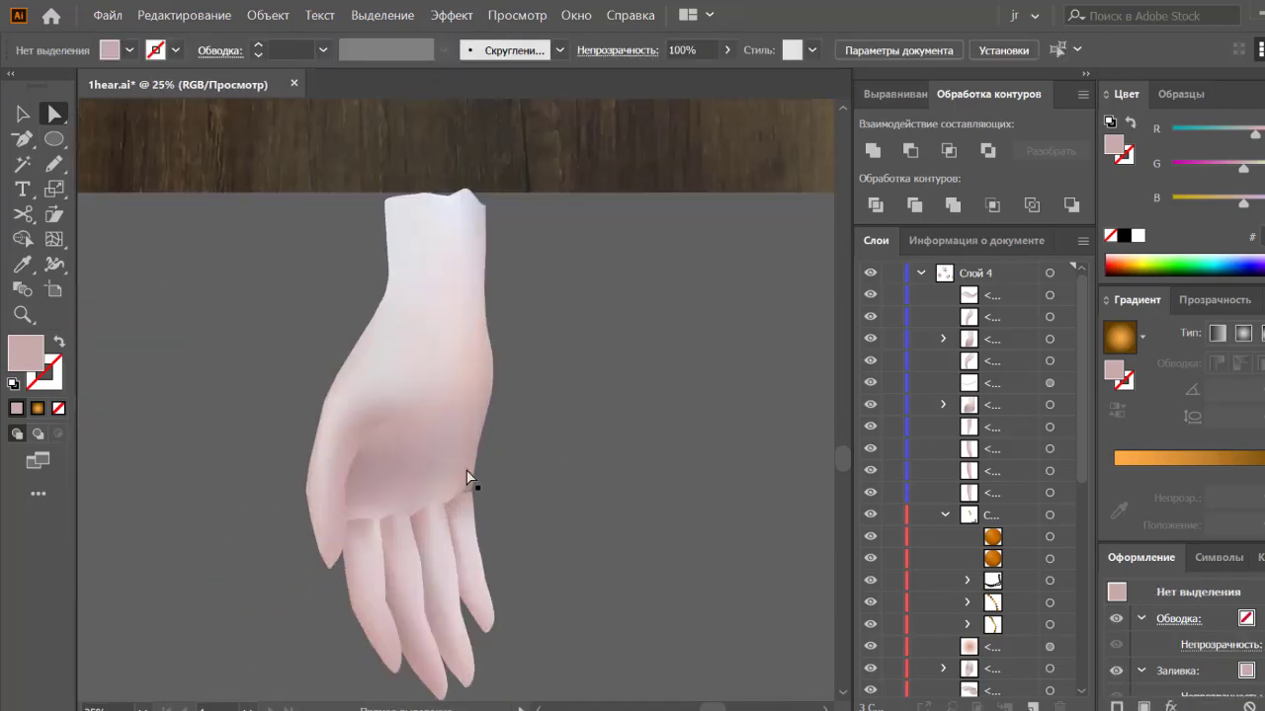
Step: Sample pink skin tones onto two mesh points near the knuckles
{"action": "left_click", "coordinate": [467, 477]}
{"action": "left_click", "coordinate": [370, 463]}
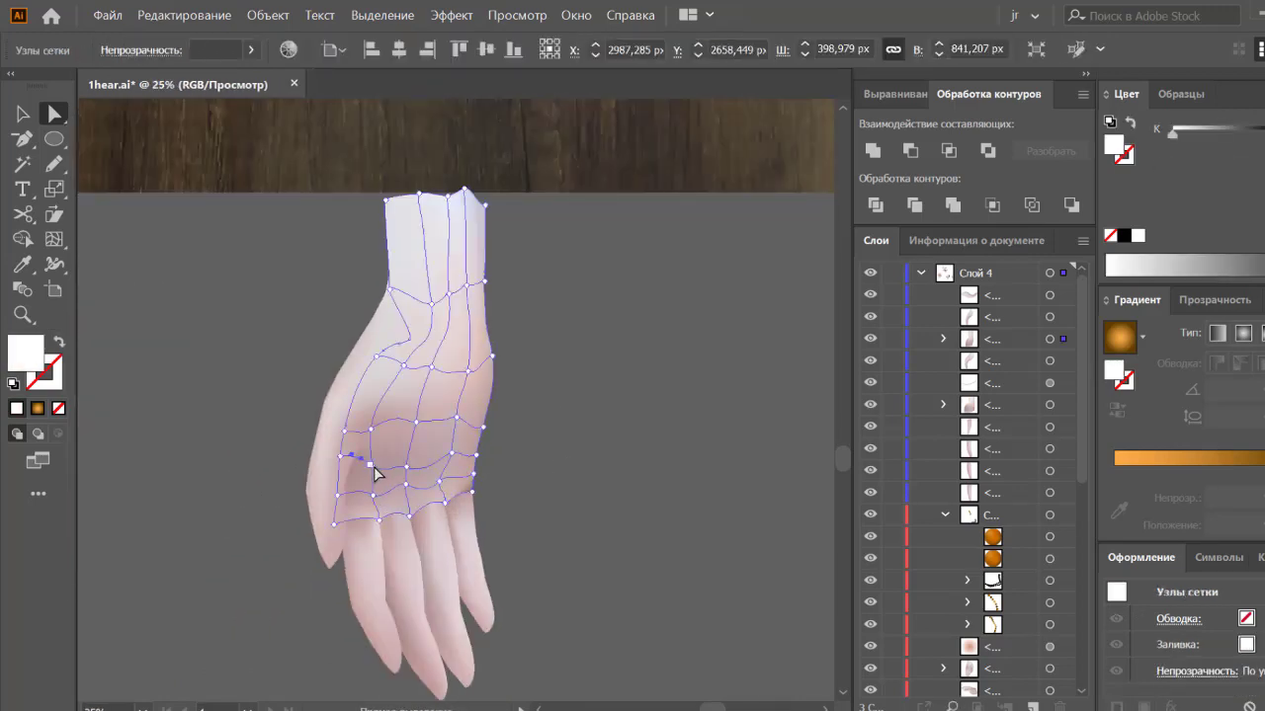
{"action": "scroll", "coordinate": [536, 536], "scroll_direction": "up", "scroll_amount": 1}
{"action": "scroll", "coordinate": [522, 444], "scroll_direction": "up", "scroll_amount": 1}
{"action": "key", "text": "i"}
{"action": "left_click", "coordinate": [484, 354]}
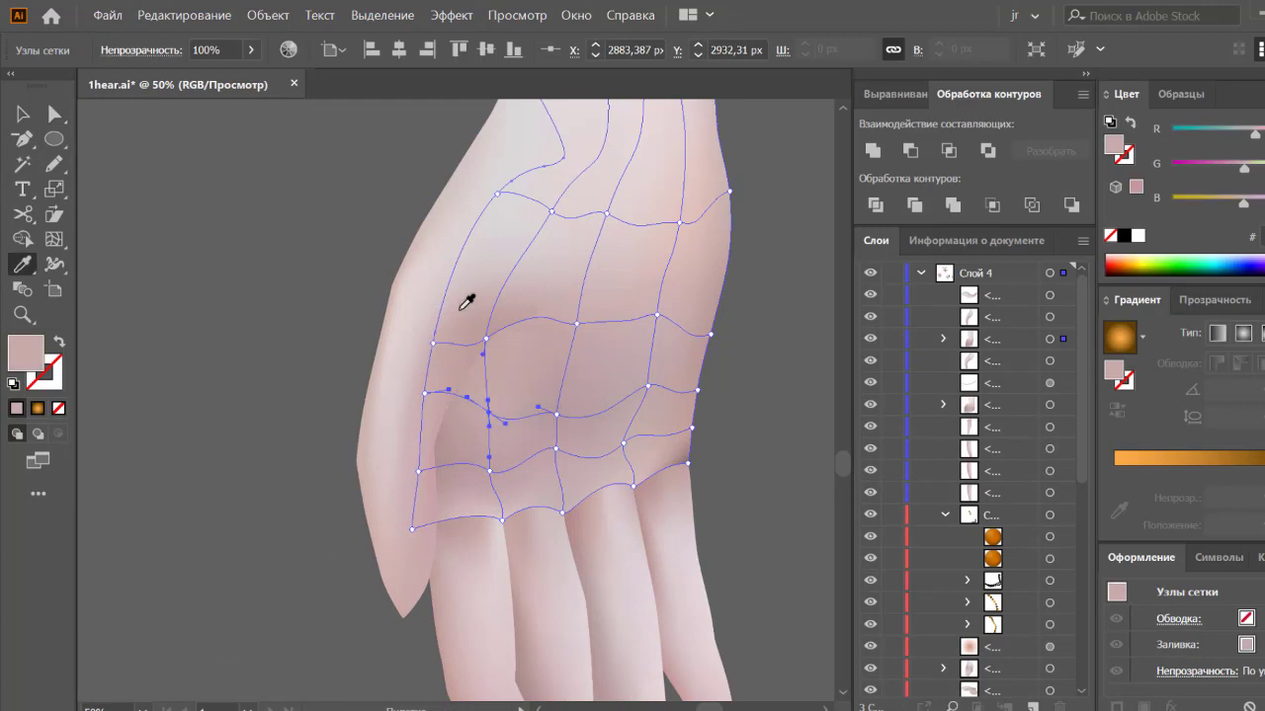
{"action": "left_click", "coordinate": [489, 465], "text": "ctrl"}
{"action": "left_click", "coordinate": [424, 395]}
Step: Recolour the mesh point near the right knuckles with a sampled pink tone
{"action": "left_click", "coordinate": [556, 447], "text": "ctrl"}
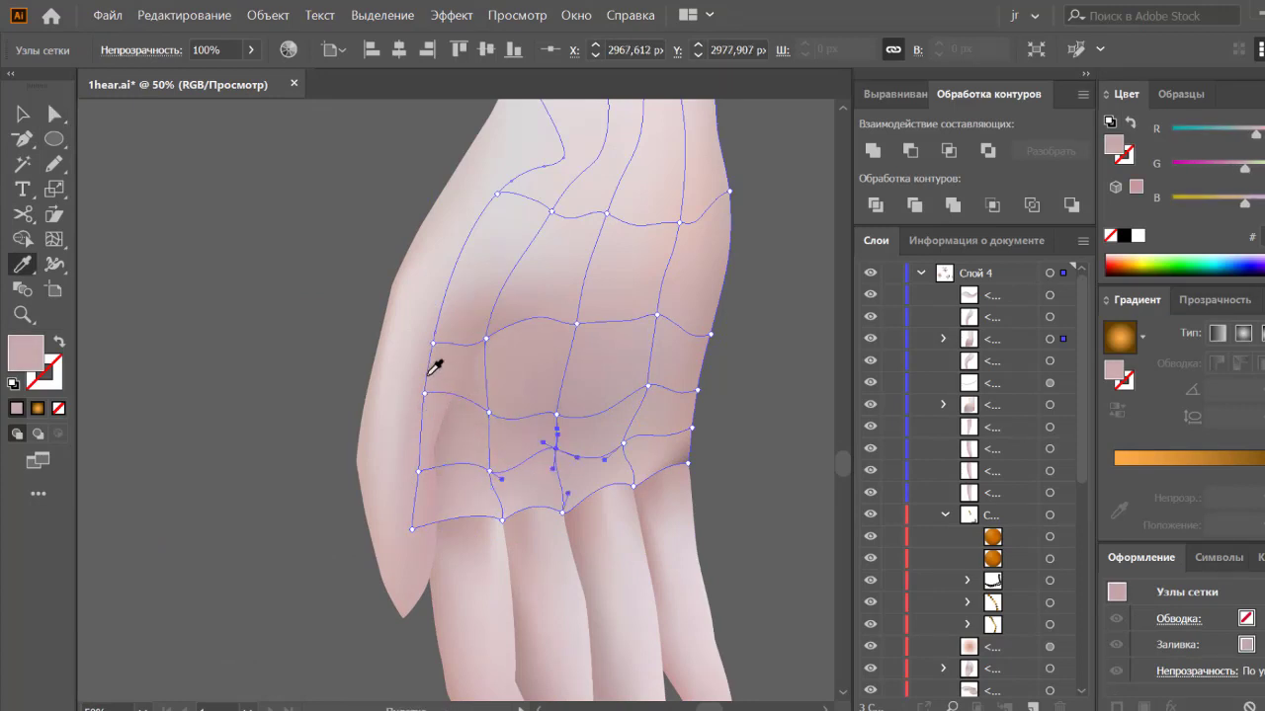
{"action": "key", "text": "ctrl"}
{"action": "left_click", "coordinate": [647, 388], "text": "ctrl"}
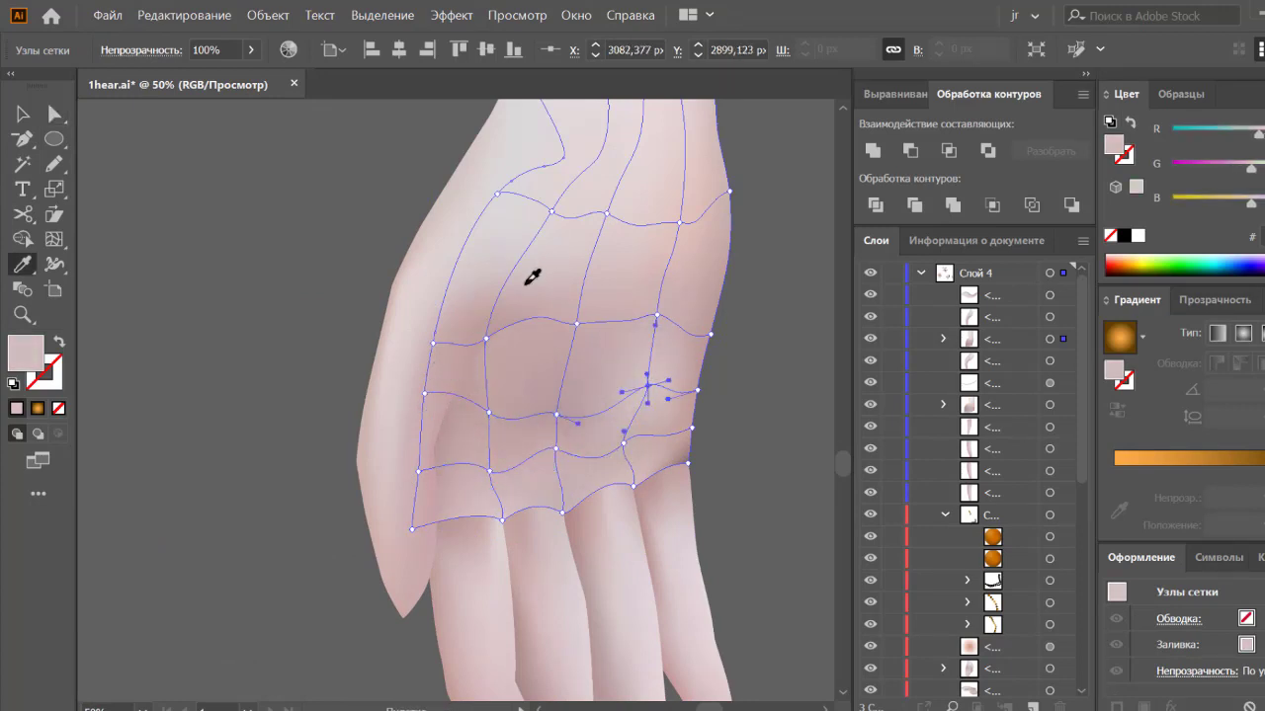
{"action": "left_click", "coordinate": [556, 413], "text": "ctrl"}
{"action": "left_click", "coordinate": [794, 437], "text": "ctrl"}
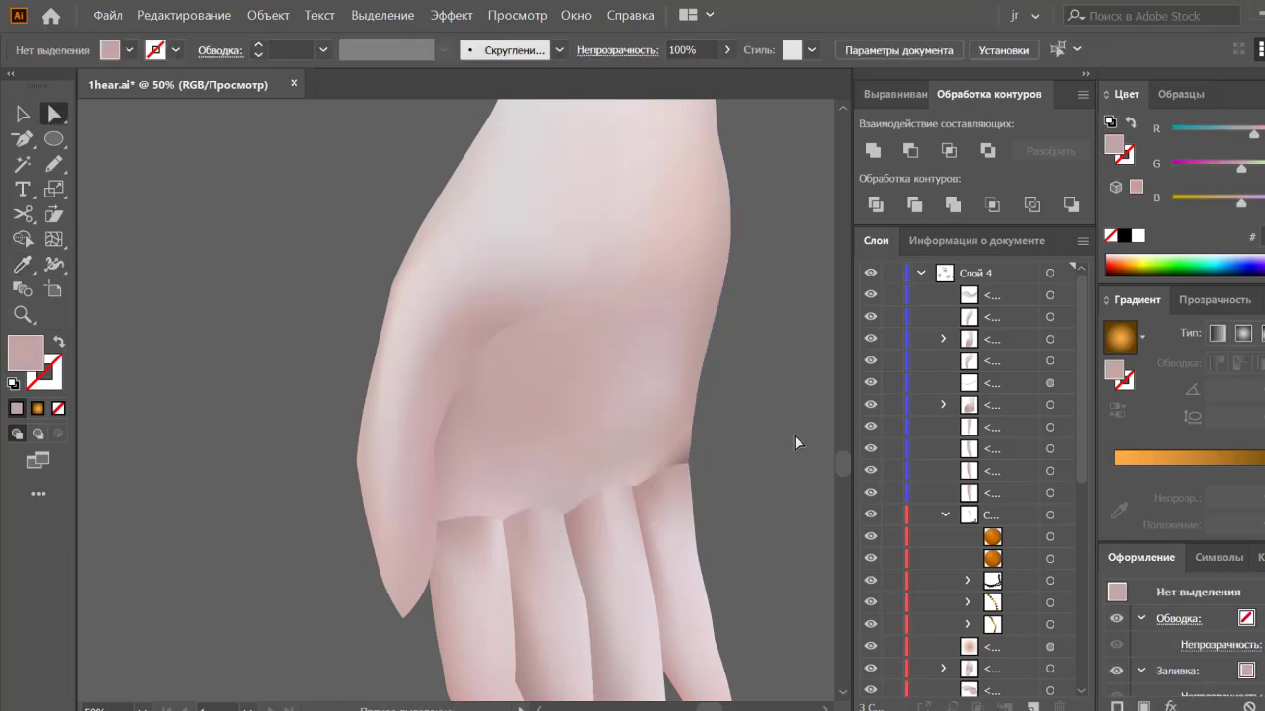
Step: Undo the last two edits to compare the knuckle shading before and after
{"action": "key", "text": "ctrl+minus"}
{"action": "key", "text": "ctrl+minus"}
{"action": "key", "text": "ctrl+minus"}
{"action": "key", "text": "ctrl+plus"}
{"action": "key", "text": "ctrl+plus"}
{"action": "key", "text": "ctrl+plus"}
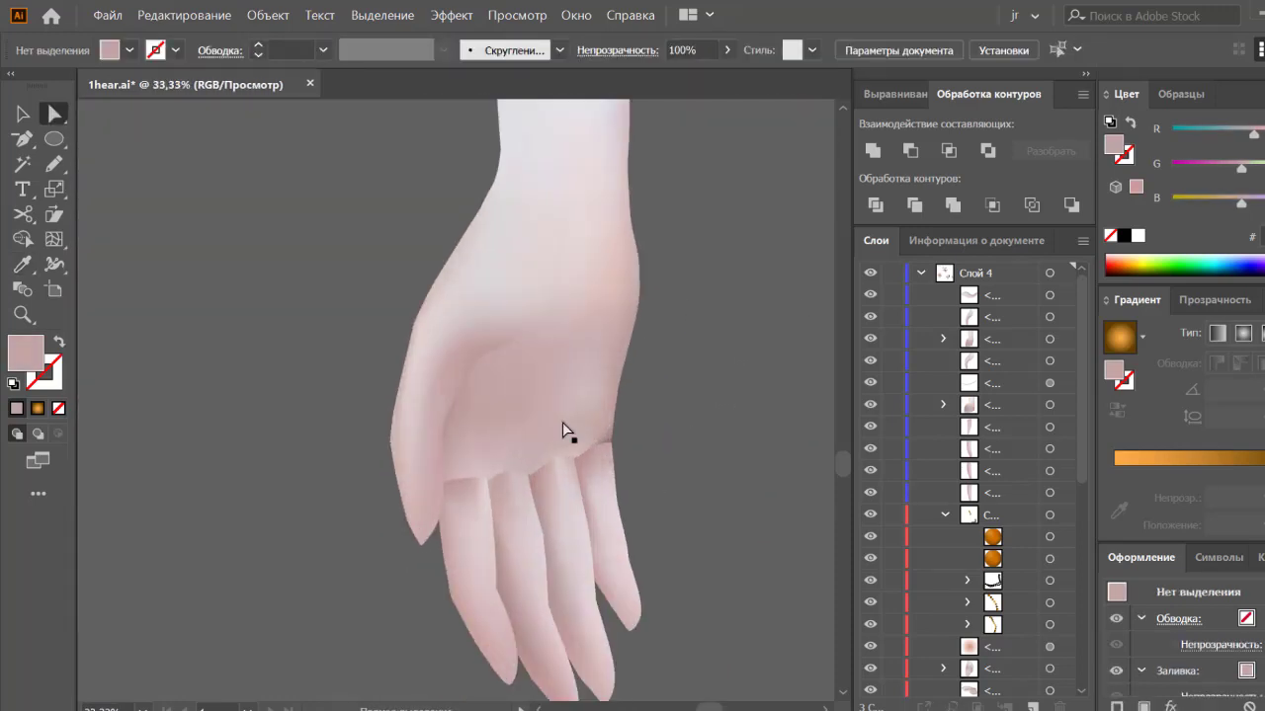
{"action": "left_click", "coordinate": [485, 415], "text": "ctrl"}
{"action": "key", "text": "a"}
{"action": "left_click", "coordinate": [670, 428]}
{"action": "key", "text": "ctrl+z"}
{"action": "key", "text": "ctrl+z"}
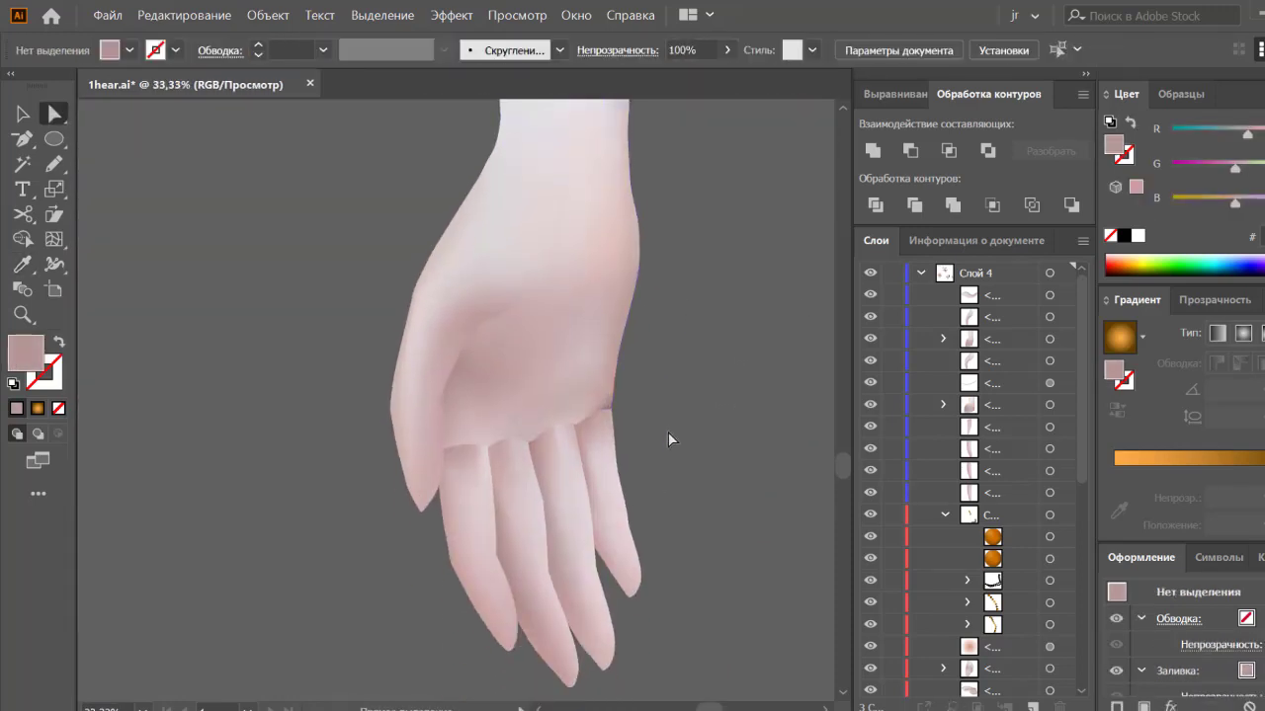
{"action": "key", "text": "ctrl+z"}
{"action": "key", "text": "ctrl+z"}
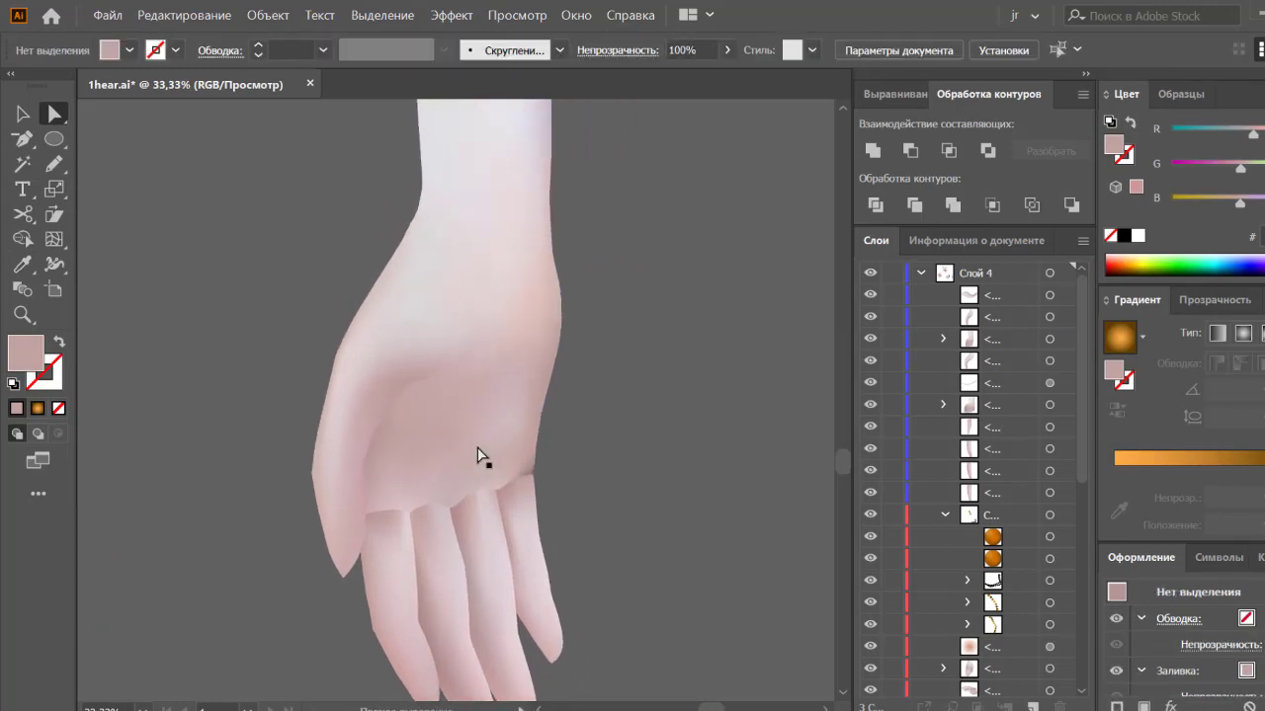
Step: Draw a Pencil wrinkle line across the knuckles and lock the hand shapes
{"action": "key", "text": "n"}
{"action": "left_click_drag", "start_coordinate": [386, 484], "coordinate": [508, 456]}
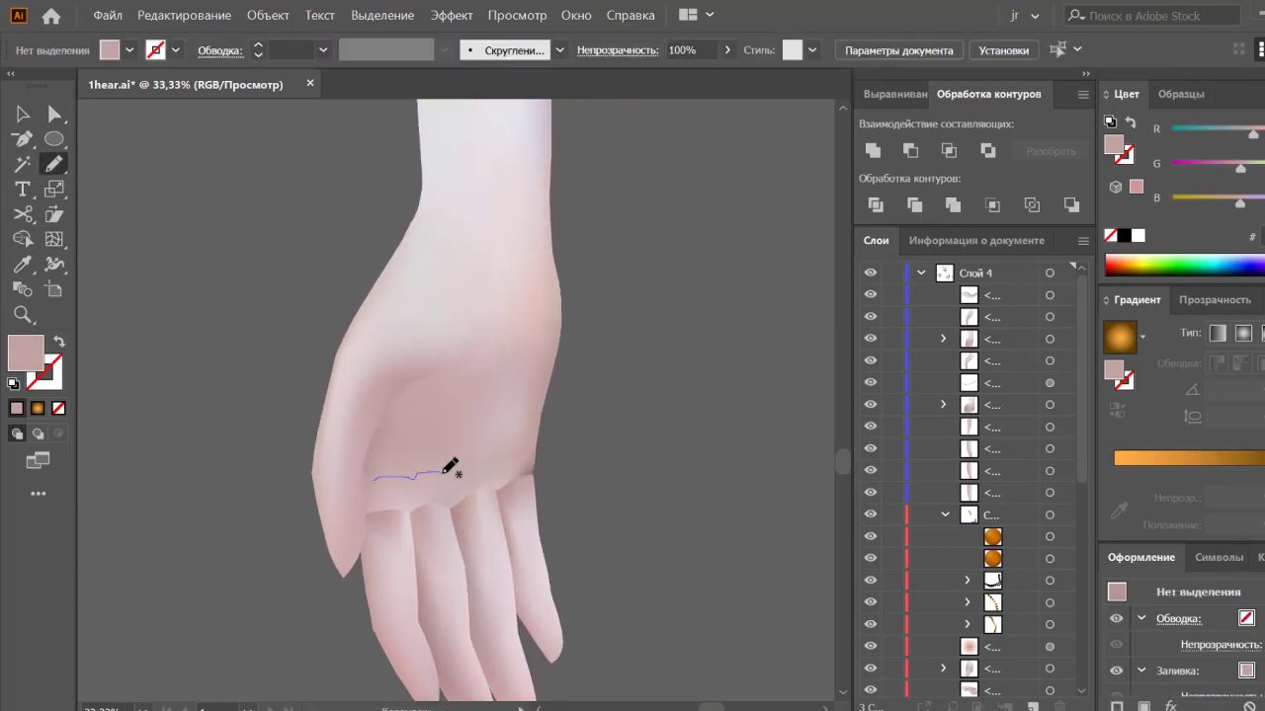
{"action": "key", "text": "v"}
{"action": "left_click", "coordinate": [502, 464]}
{"action": "key", "text": "ctrl+2"}
{"action": "left_click", "coordinate": [524, 468]}
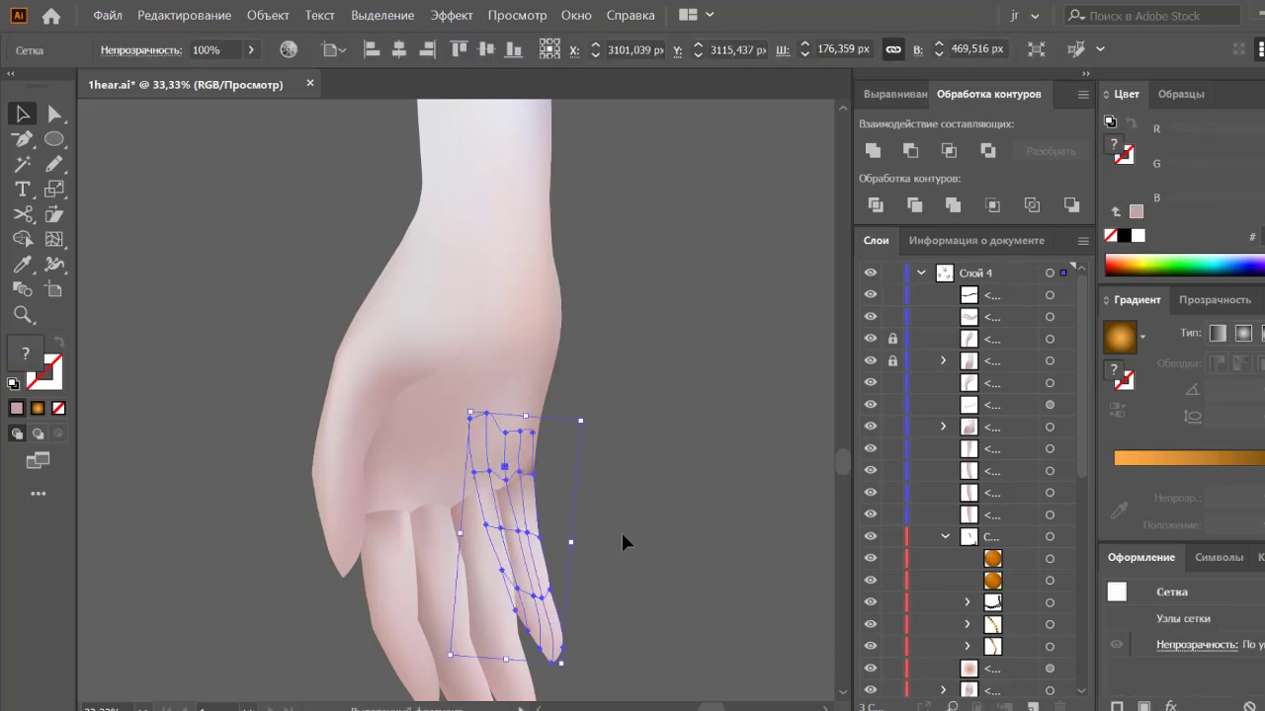
{"action": "left_click_drag", "start_coordinate": [620, 530], "coordinate": [331, 653]}
{"action": "left_click", "coordinate": [331, 653]}
Step: Smooth the wrinkle line with Object > Path > Simplify
{"action": "left_click", "coordinate": [462, 456]}
{"action": "left_click", "coordinate": [267, 14]}
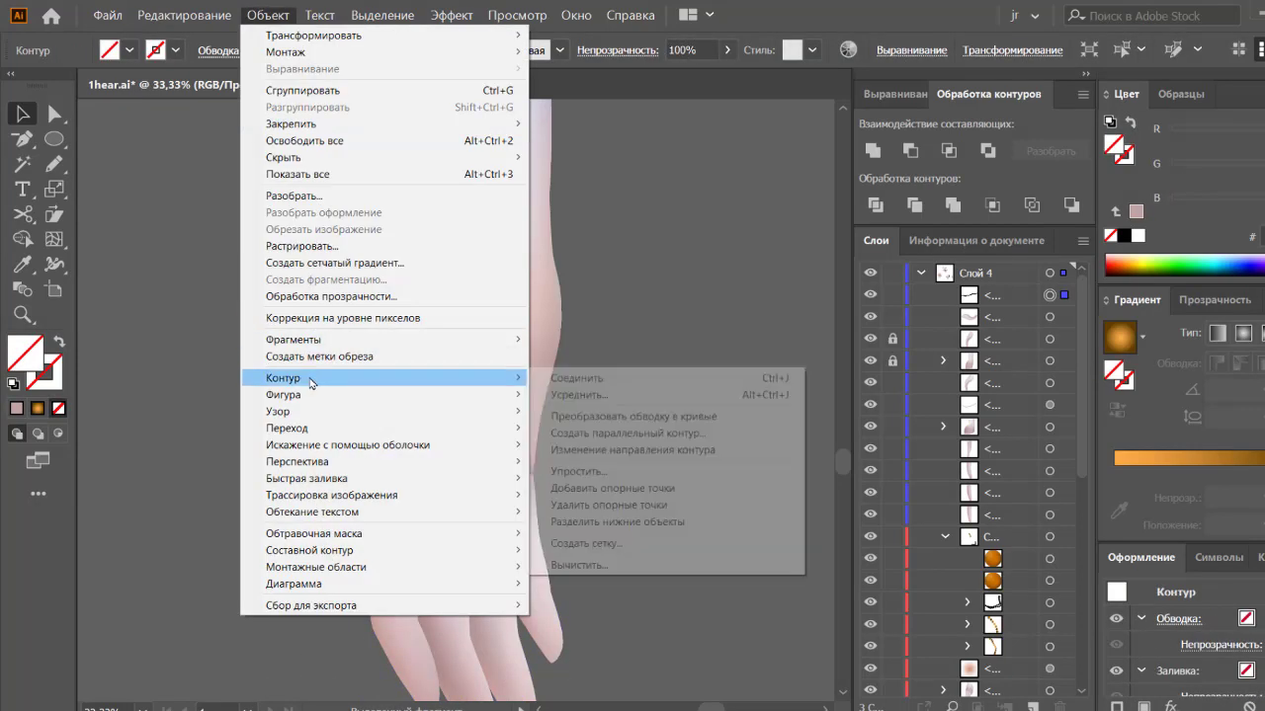
{"action": "left_click", "coordinate": [592, 464]}
{"action": "left_click_drag", "start_coordinate": [442, 422], "coordinate": [427, 422]}
{"action": "left_click", "coordinate": [692, 296]}
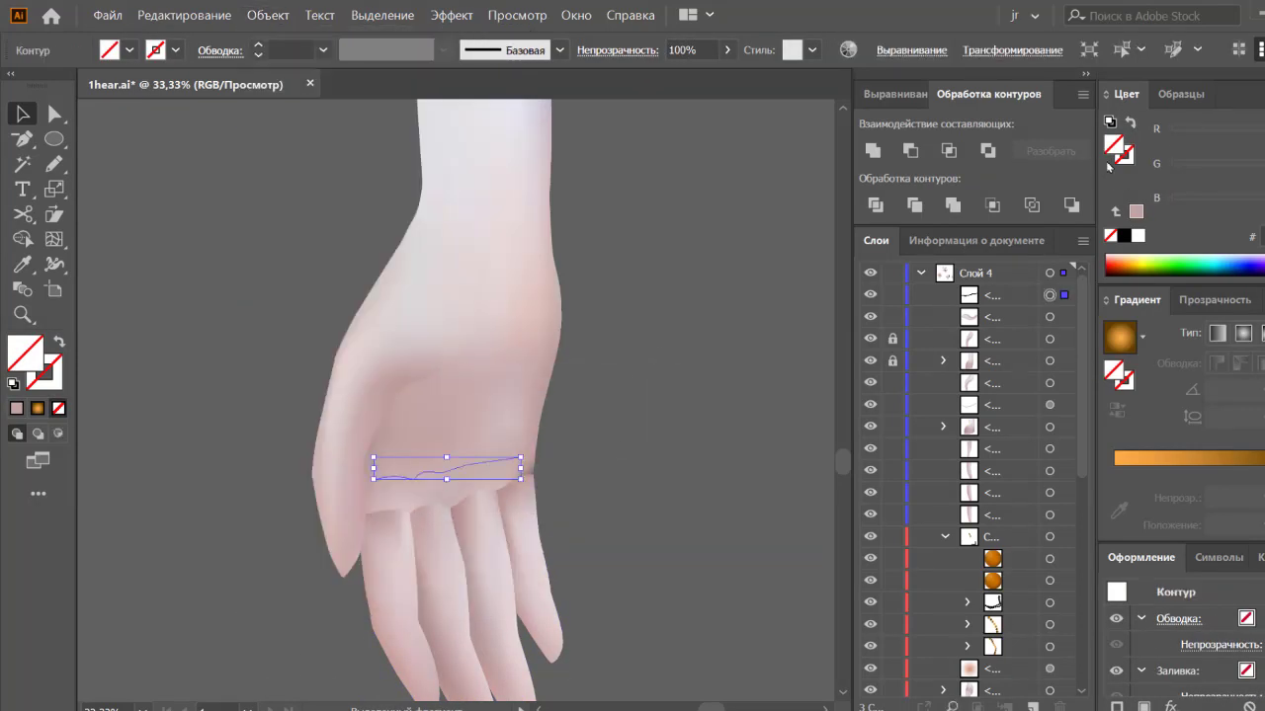
Step: Give the wrinkle line a tapered width profile and 7 pt stroke, with HSB colour sliders
{"action": "left_click", "coordinate": [446, 464]}
{"action": "left_click", "coordinate": [444, 50]}
{"action": "left_click", "coordinate": [391, 99]}
{"action": "left_click", "coordinate": [323, 49]}
{"action": "left_click", "coordinate": [358, 286]}
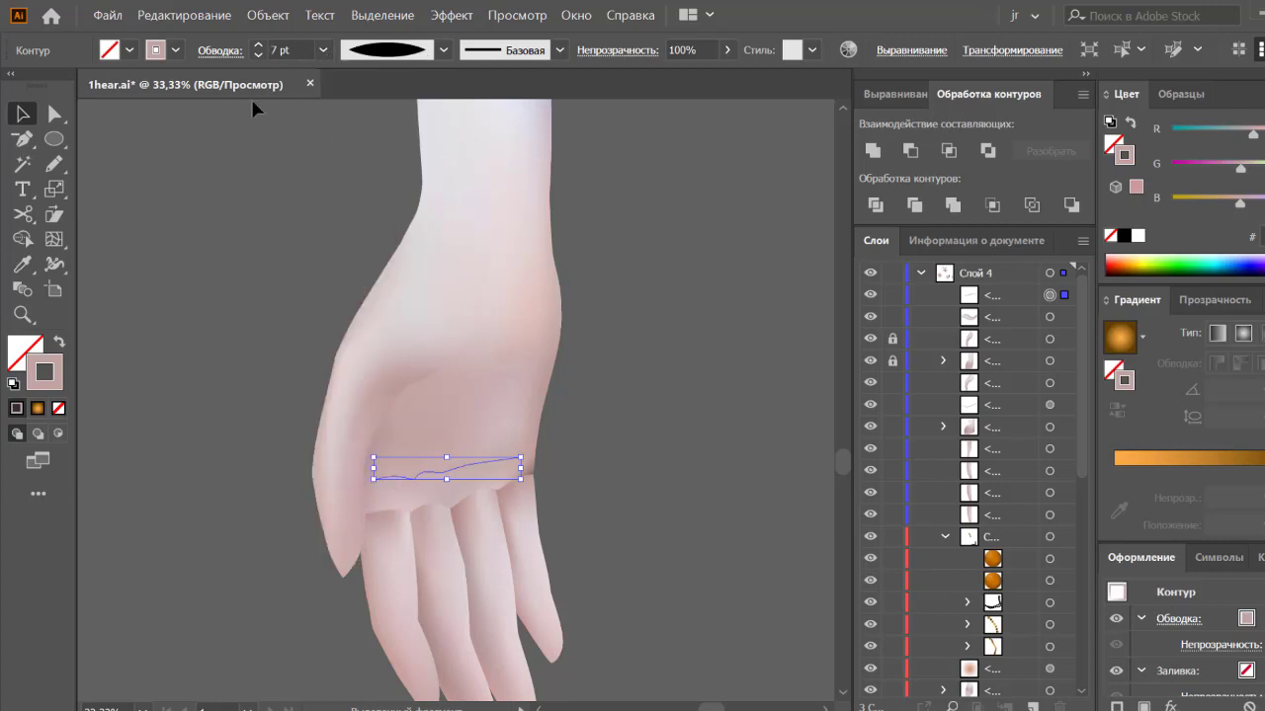
{"action": "right_click", "coordinate": [1232, 206]}
{"action": "left_click", "coordinate": [1151, 146]}
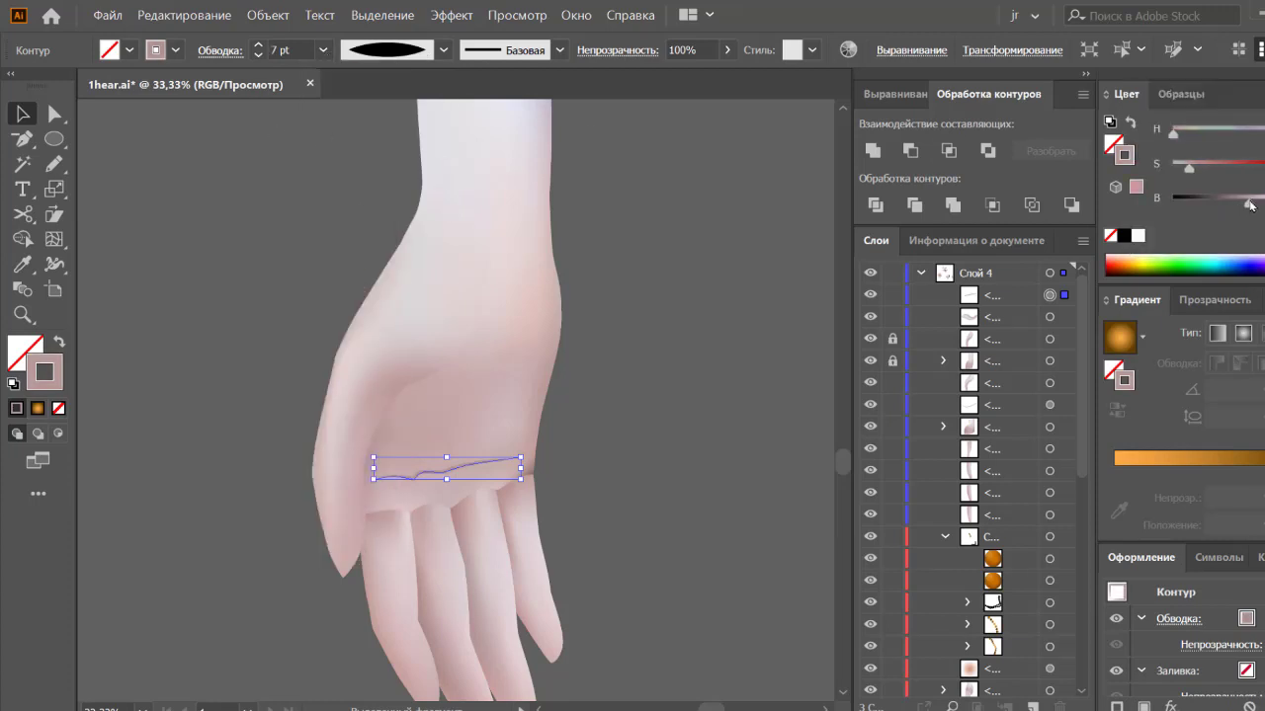
Step: Thicken the wrinkle line to 10 pt and lower its opacity to 60%
{"action": "left_click", "coordinate": [519, 466]}
{"action": "left_click", "coordinate": [505, 465]}
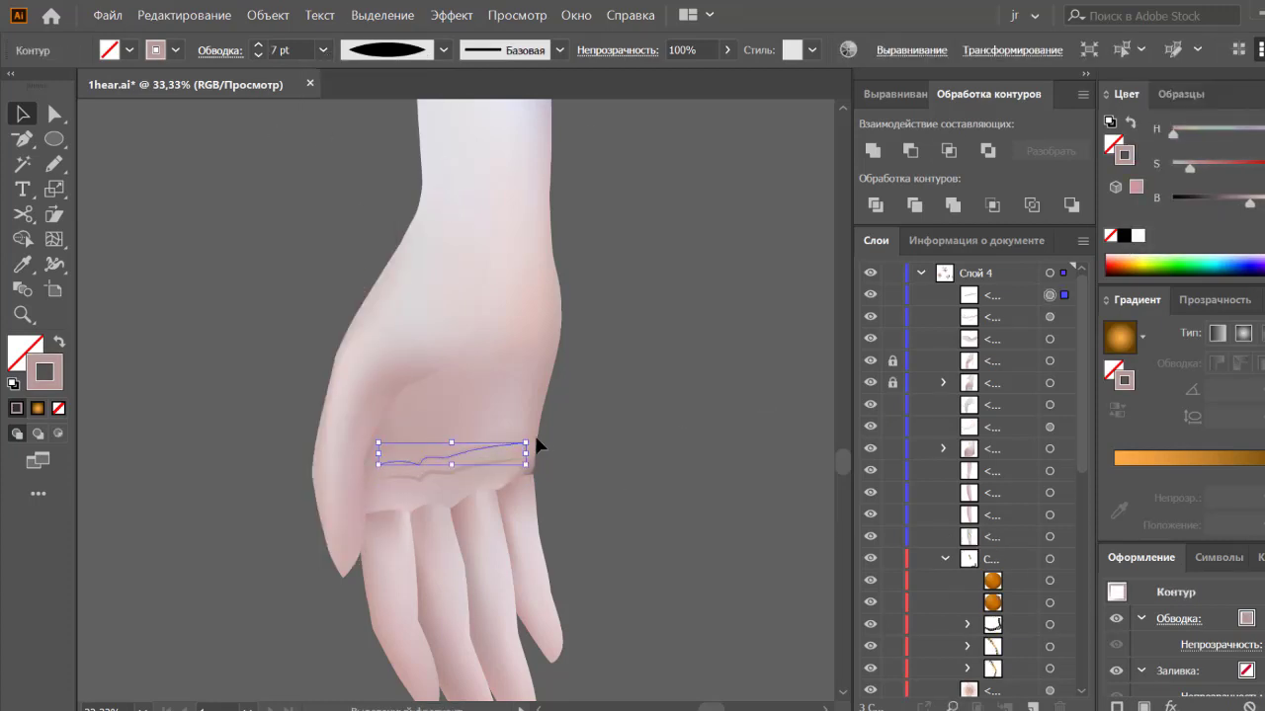
{"action": "left_click", "coordinate": [322, 49]}
{"action": "left_click", "coordinate": [353, 325]}
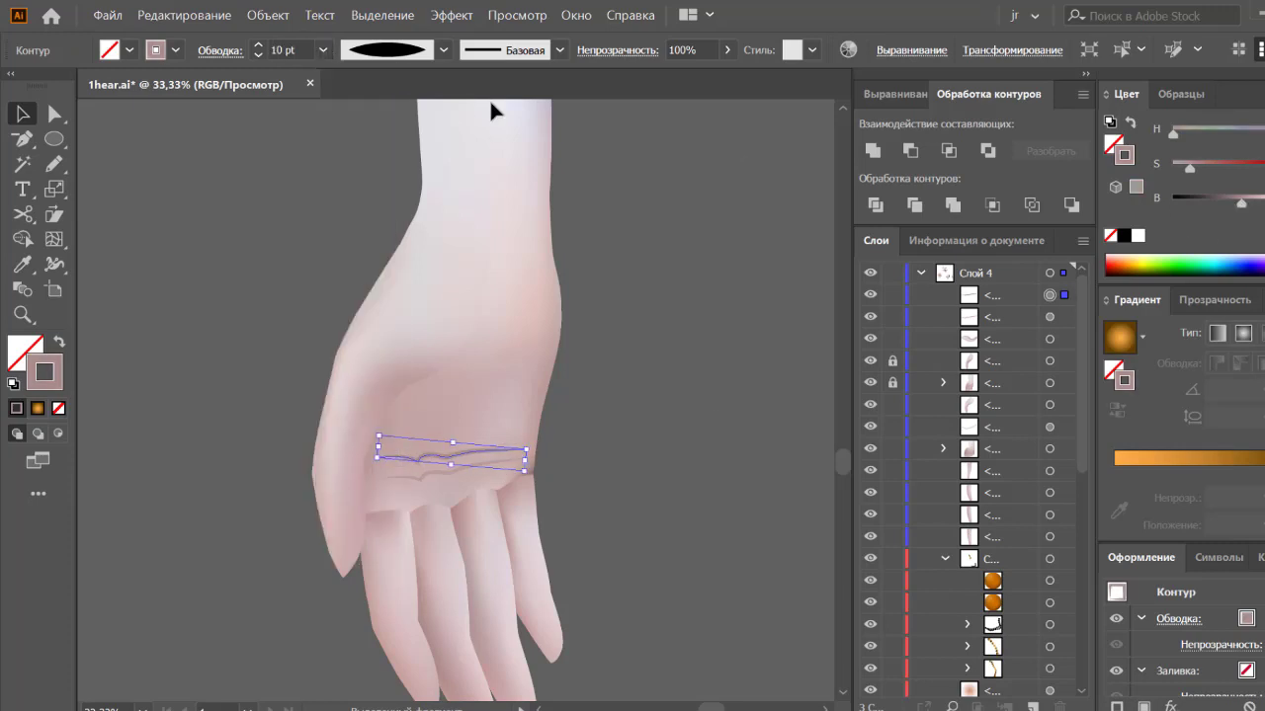
{"action": "left_click", "coordinate": [727, 49]}
{"action": "left_click_drag", "start_coordinate": [730, 79], "coordinate": [696, 79]}
{"action": "left_click", "coordinate": [610, 415]}
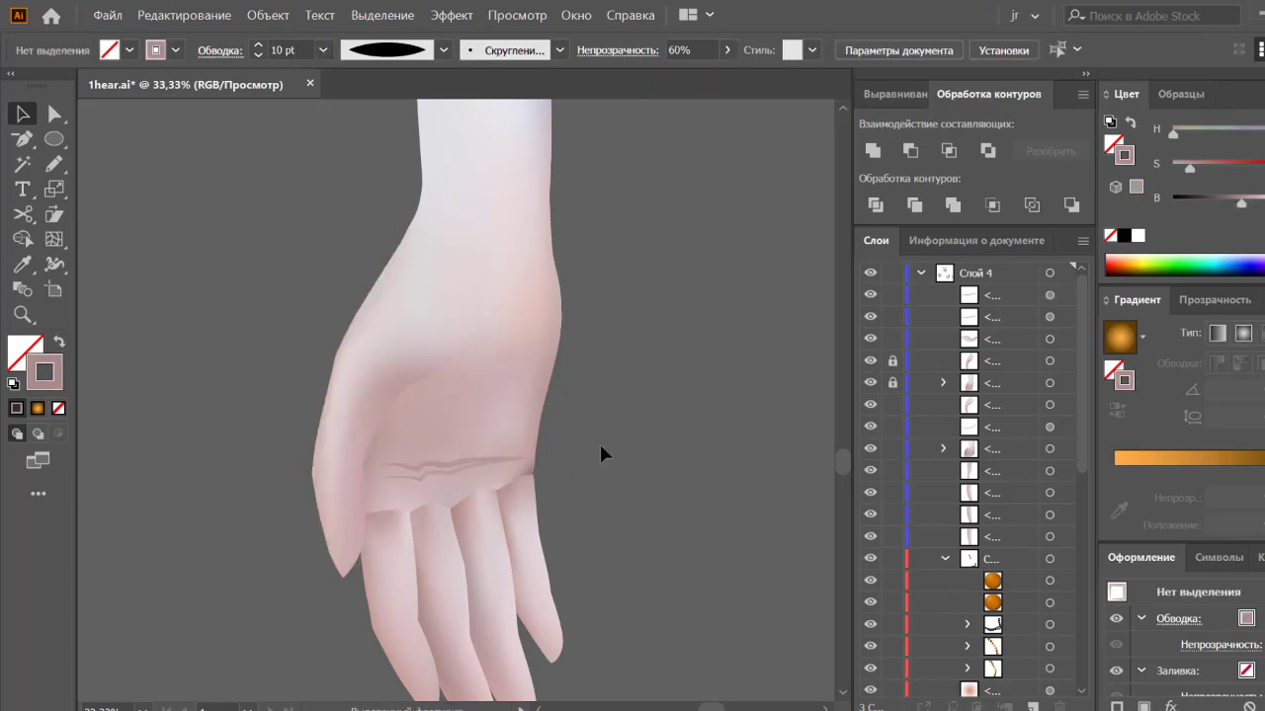
{"action": "scroll", "coordinate": [598, 441], "scroll_direction": "down", "scroll_amount": 2}
Step: Paint crease strokes across the palm, knuckle line and two fingers, with brush weight set to 9 pt
{"action": "scroll", "coordinate": [592, 443], "scroll_direction": "up", "scroll_amount": 2}
{"action": "left_click", "coordinate": [52, 165]}
{"action": "left_click_drag", "start_coordinate": [391, 494], "coordinate": [534, 466]}
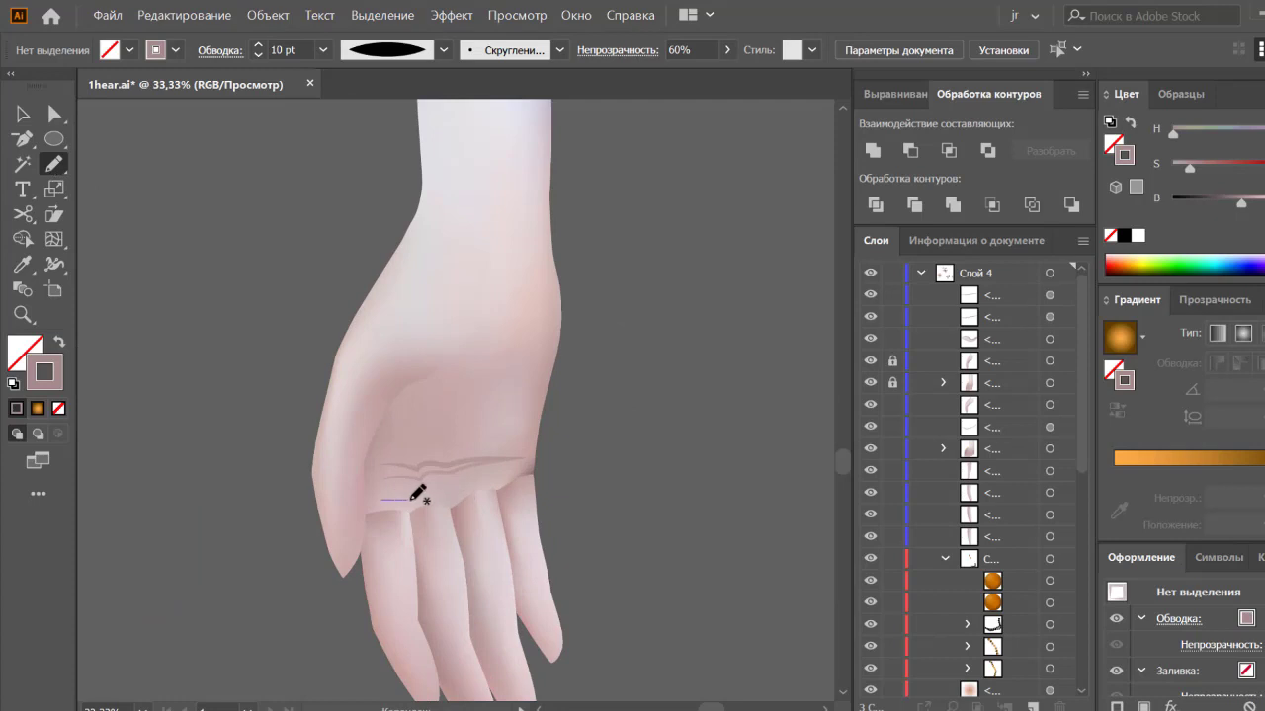
{"action": "left_click_drag", "start_coordinate": [378, 491], "coordinate": [415, 483]}
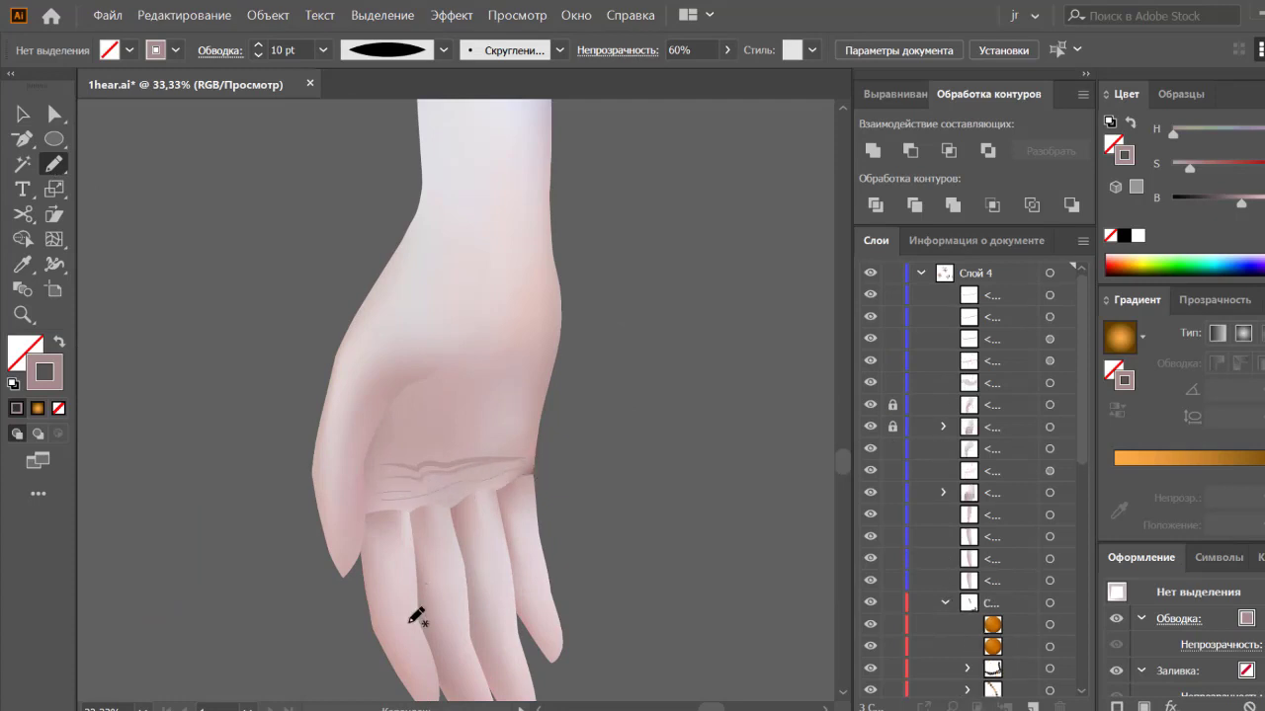
{"action": "mouse_move", "coordinate": [415, 616]}
{"action": "left_mouse_down"}
{"action": "mouse_move", "coordinate": [393, 625]}
{"action": "mouse_move", "coordinate": [491, 626]}
{"action": "left_mouse_up"}
{"action": "left_click", "coordinate": [323, 50]}
{"action": "left_click", "coordinate": [341, 326]}
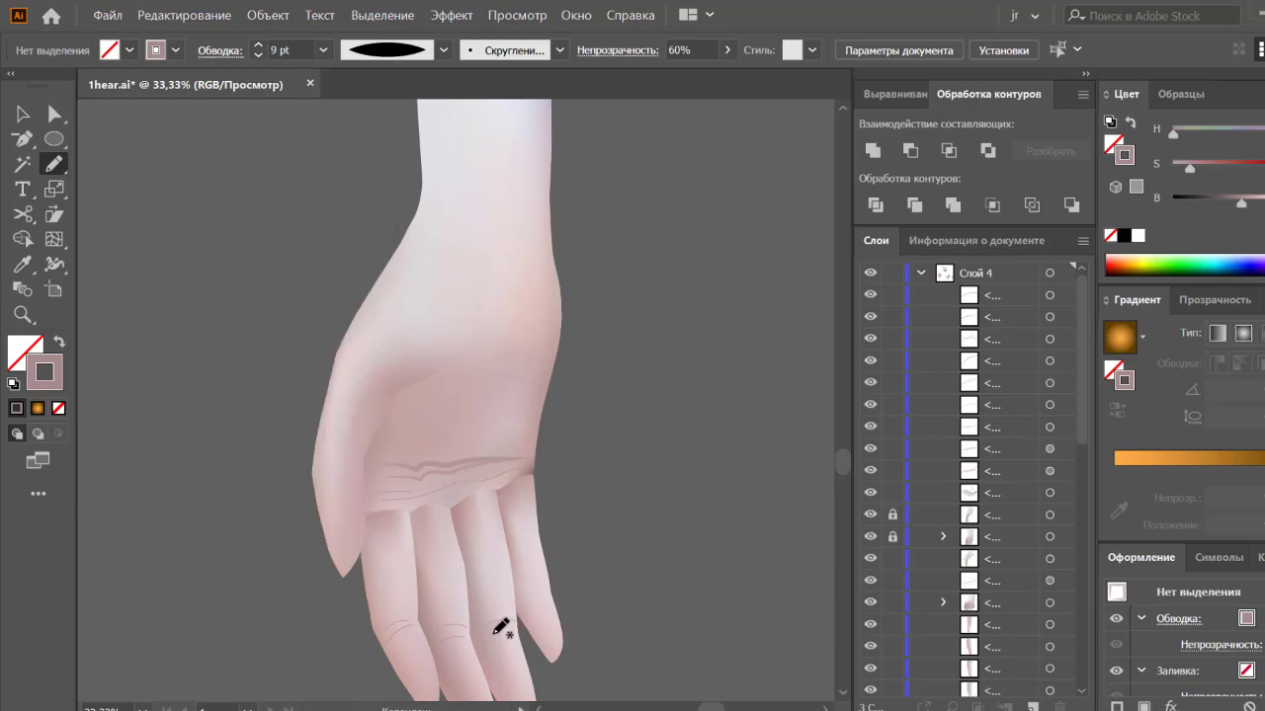
Step: Add creases on a finger joint and the middle finger, undoing and redrawing misplaced strokes
{"action": "mouse_move", "coordinate": [497, 543]}
{"action": "left_mouse_down"}
{"action": "mouse_move", "coordinate": [477, 535]}
{"action": "mouse_move", "coordinate": [476, 550]}
{"action": "left_mouse_up"}
{"action": "scroll", "coordinate": [435, 504], "scroll_direction": "down", "scroll_amount": 2}
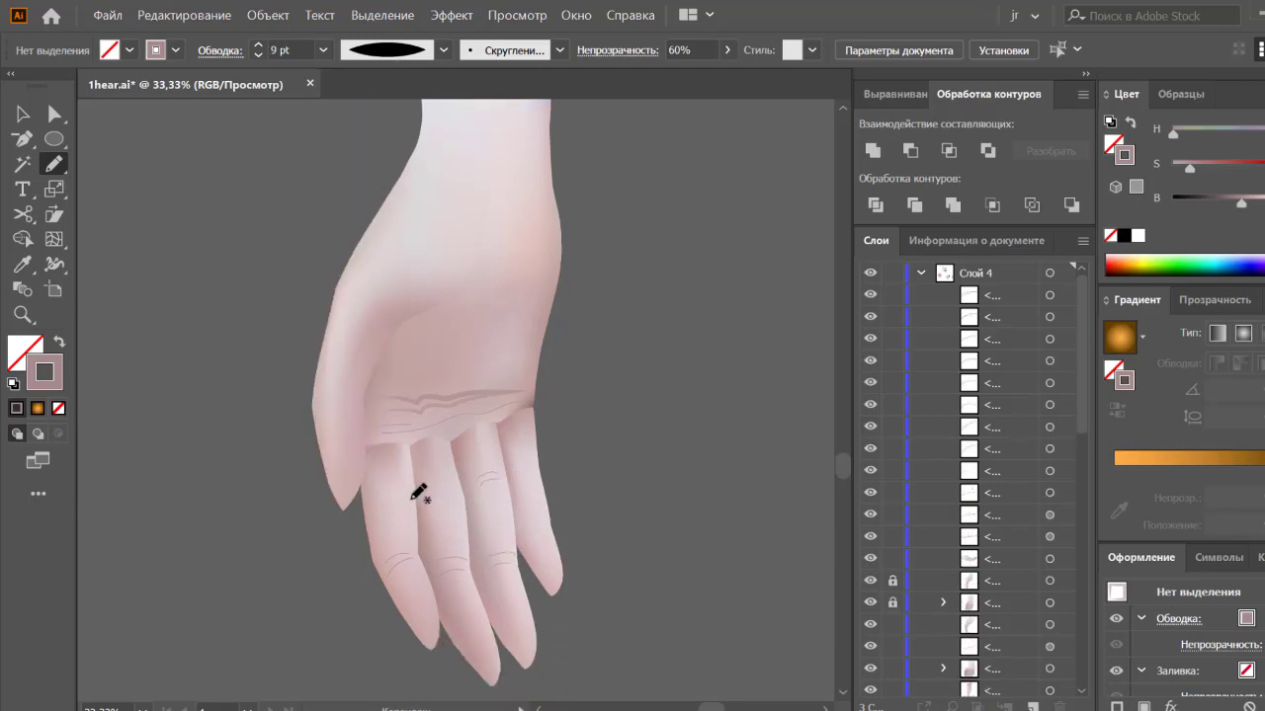
{"action": "left_click_drag", "start_coordinate": [405, 478], "coordinate": [383, 479]}
{"action": "left_click_drag", "start_coordinate": [406, 485], "coordinate": [386, 486]}
{"action": "key", "text": "ctrl+z"}
{"action": "key", "text": "ctrl+z"}
{"action": "left_click_drag", "start_coordinate": [383, 496], "coordinate": [464, 496]}
{"action": "key", "text": "ctrl+z"}
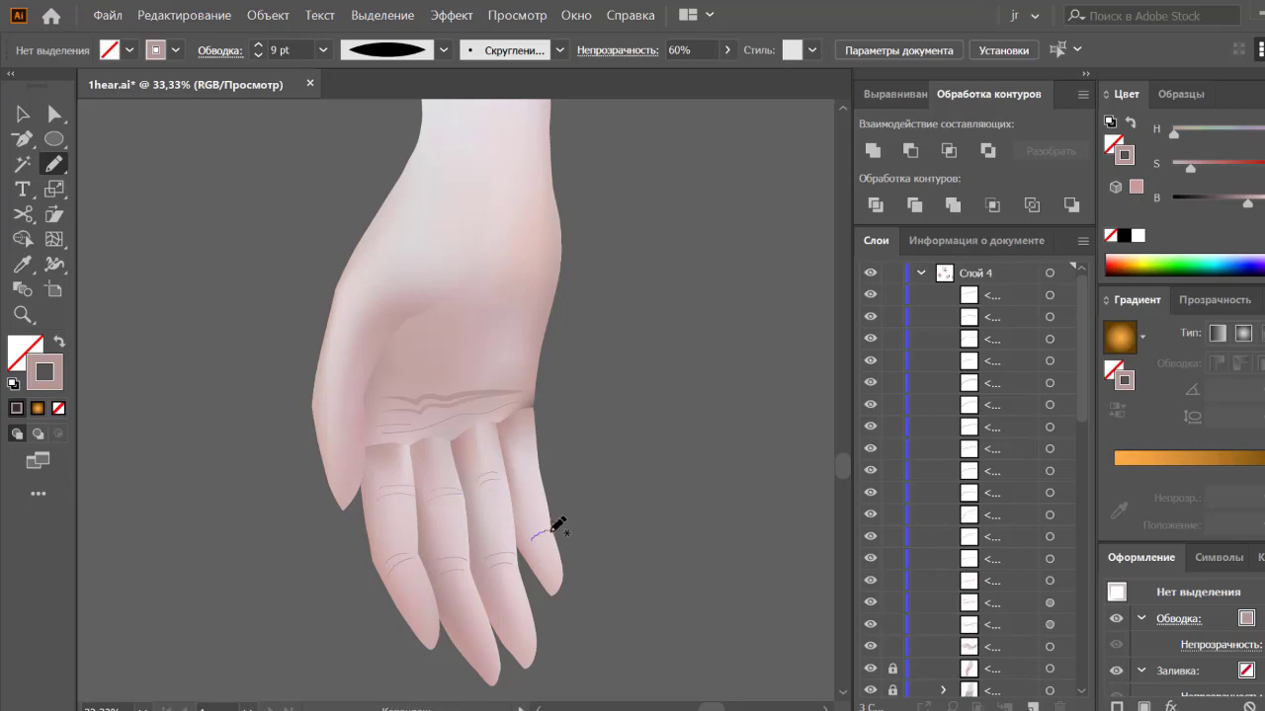
Step: Add small creases on the rightmost and ring fingers and palm edge, and outline the leftmost fingertip nail
{"action": "left_click_drag", "start_coordinate": [552, 530], "coordinate": [554, 528]}
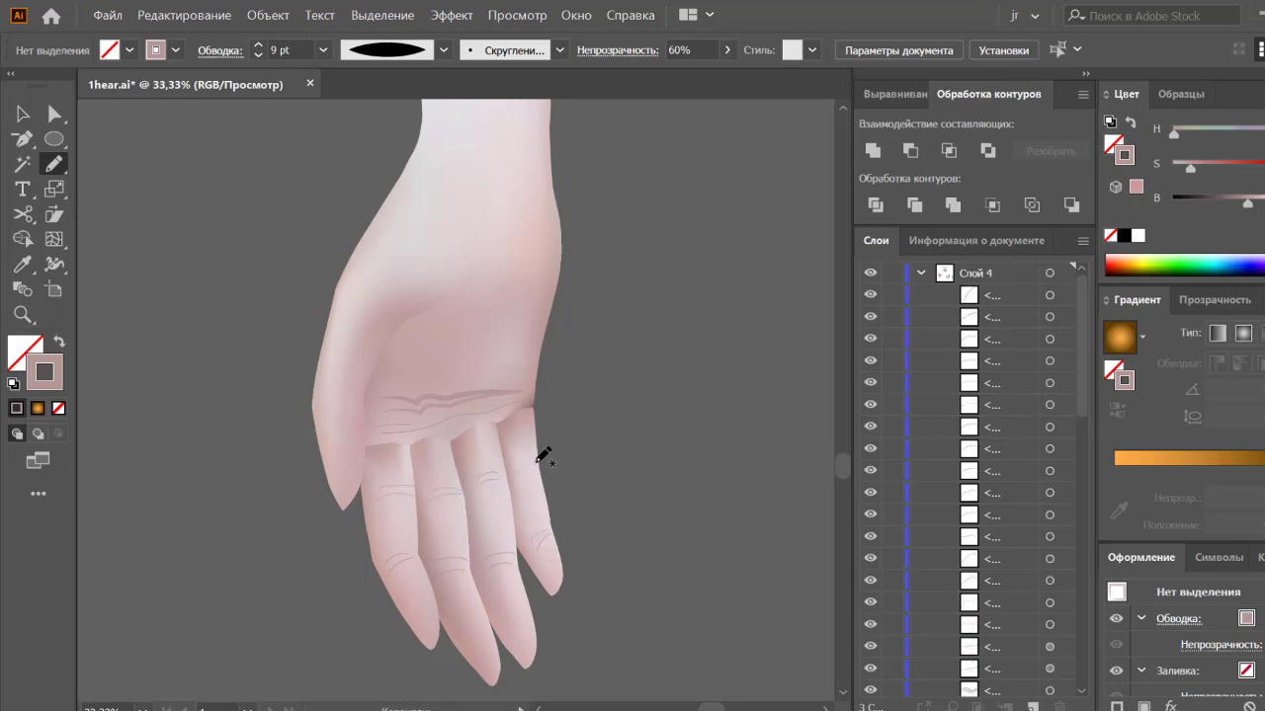
{"action": "left_click_drag", "start_coordinate": [525, 468], "coordinate": [539, 463]}
{"action": "left_click_drag", "start_coordinate": [344, 403], "coordinate": [357, 399]}
{"action": "left_click_drag", "start_coordinate": [329, 464], "coordinate": [343, 497]}
{"action": "left_click_drag", "start_coordinate": [328, 464], "coordinate": [321, 455]}
{"action": "left_click", "coordinate": [58, 343]}
Step: Give the fingertip outline a lightened pink fill with no stroke
{"action": "key", "text": "v"}
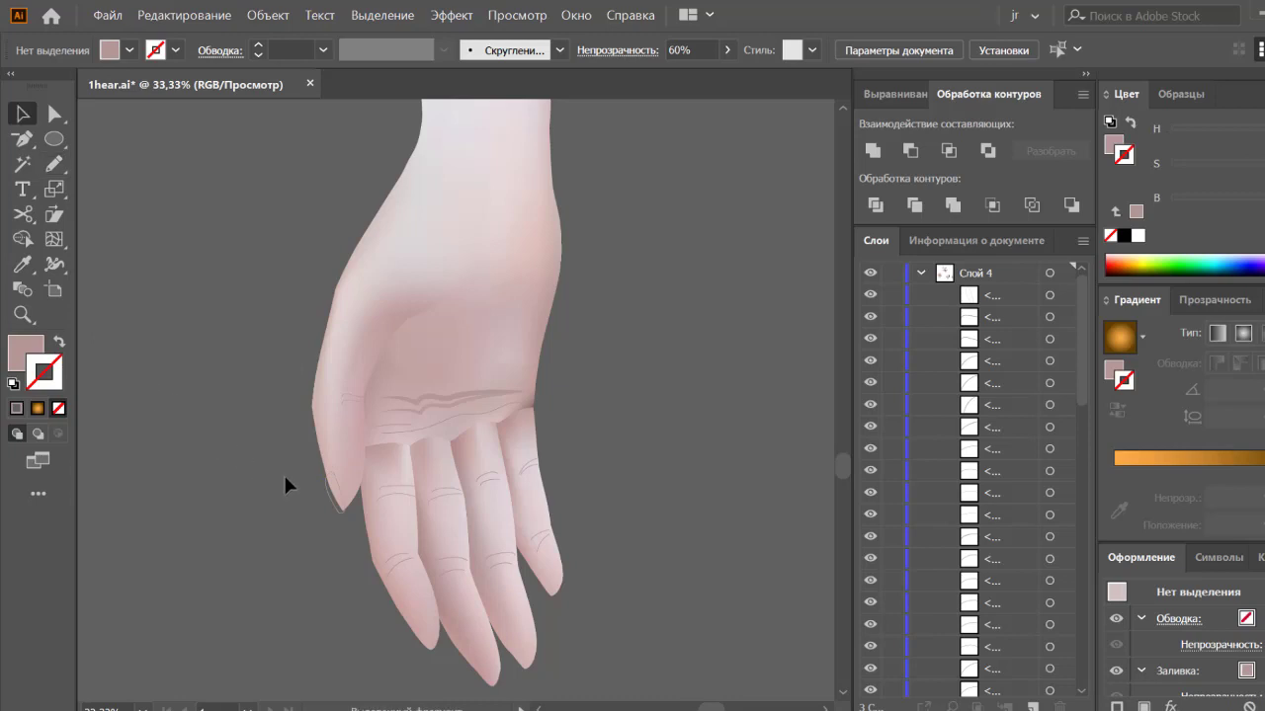
{"action": "left_click", "coordinate": [337, 501]}
{"action": "left_click", "coordinate": [59, 343]}
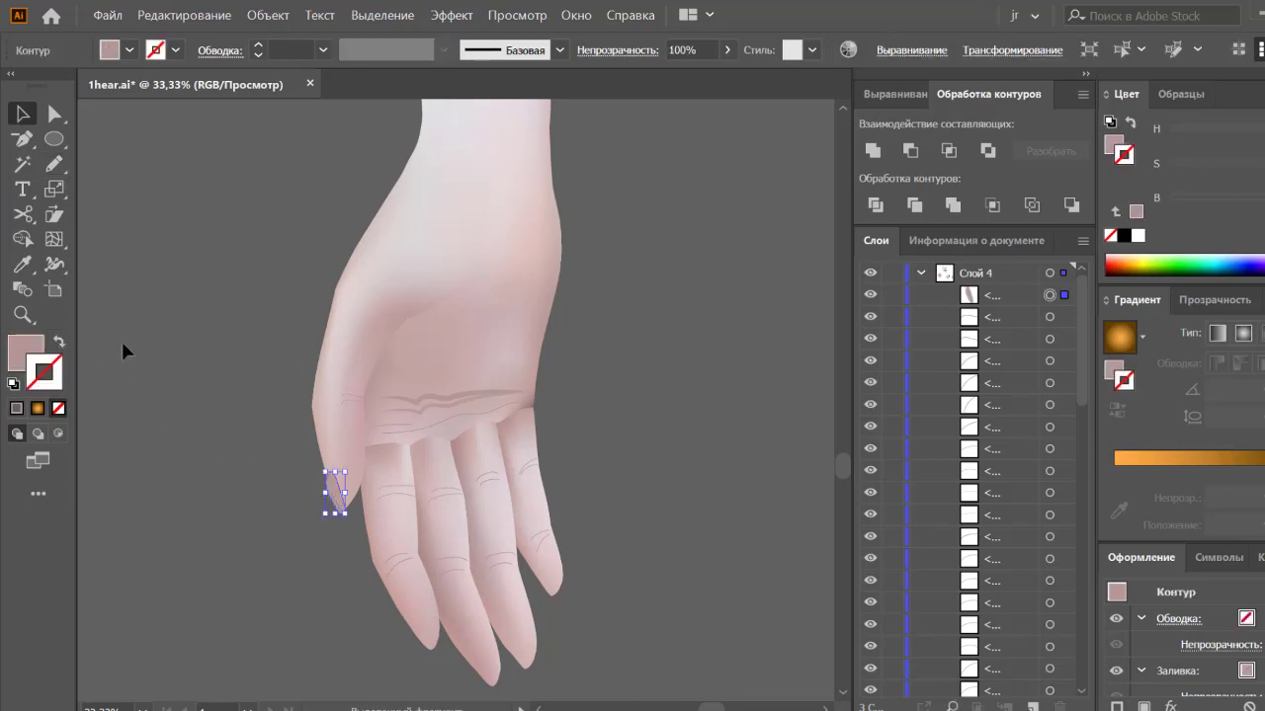
{"action": "left_click", "coordinate": [1114, 147]}
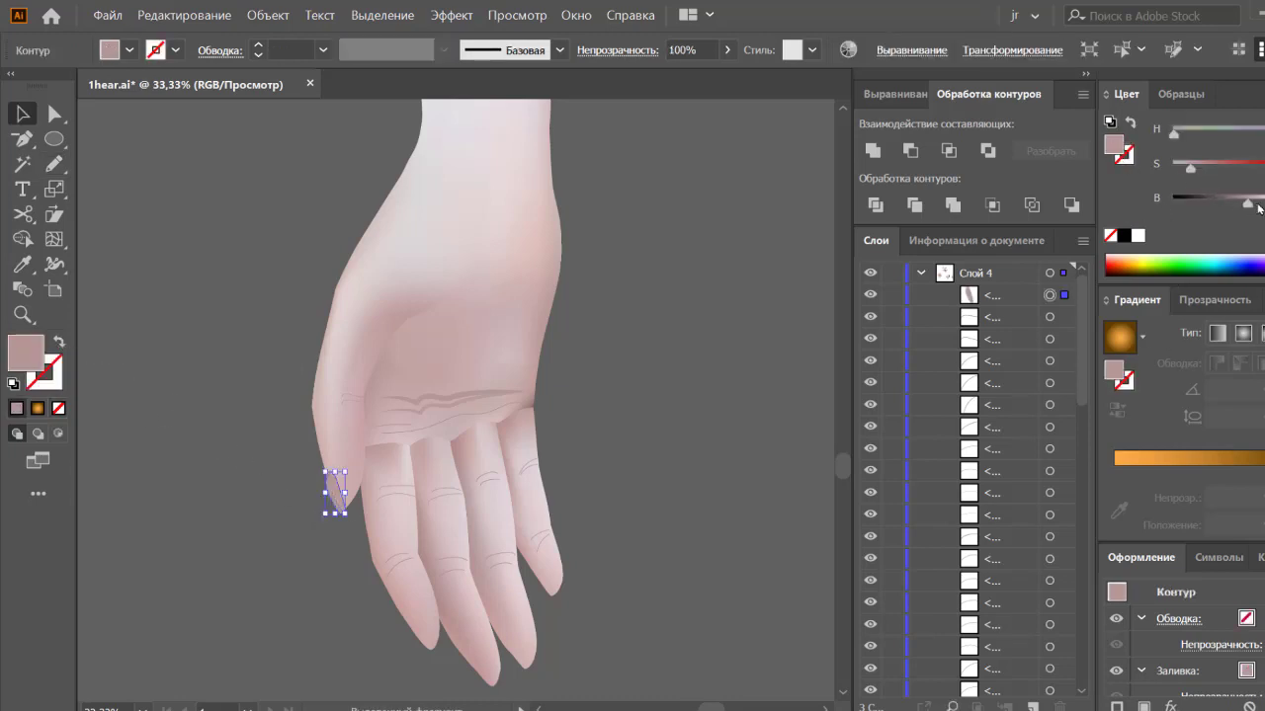
{"action": "left_click_drag", "start_coordinate": [1259, 208], "coordinate": [1252, 194]}
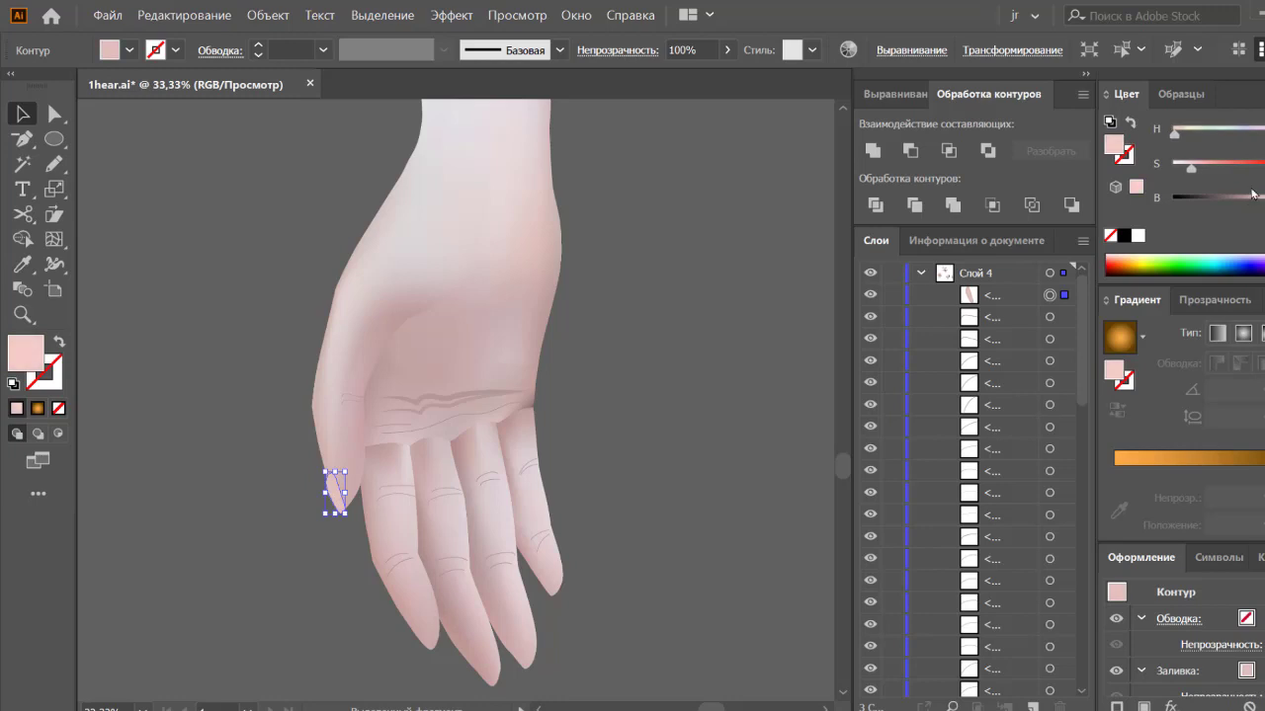
{"action": "left_click", "coordinate": [848, 323]}
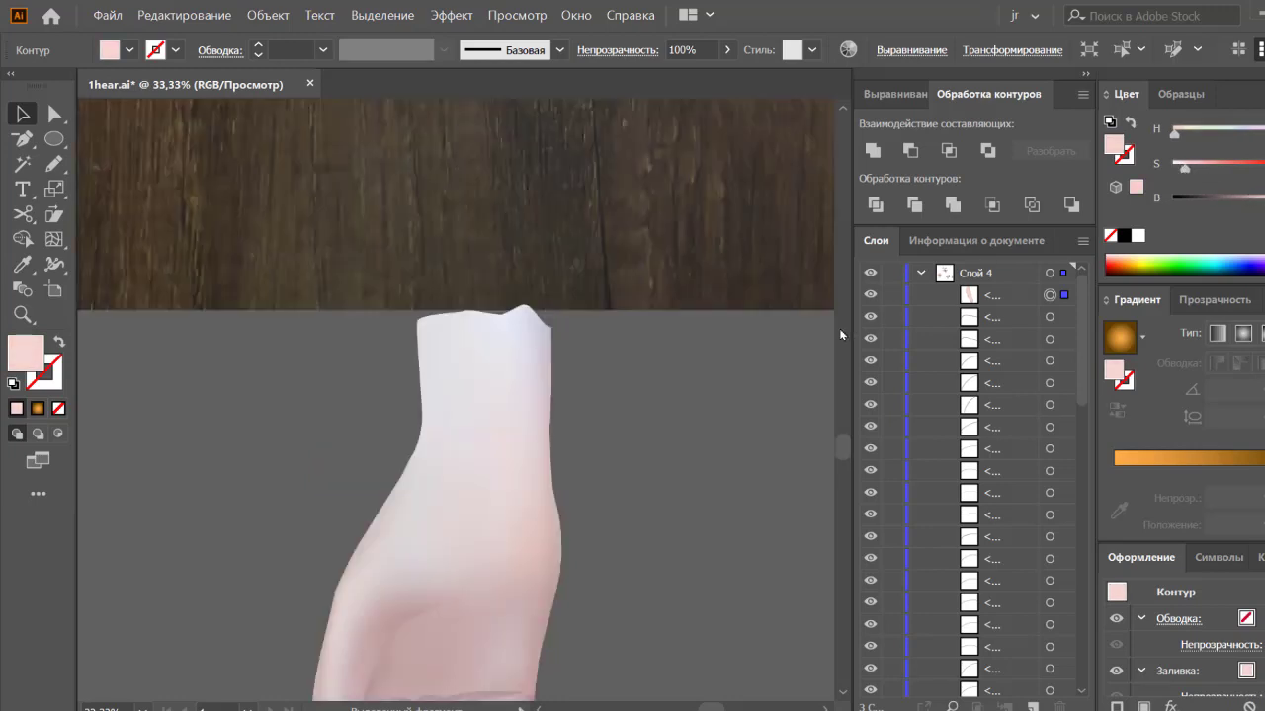
Step: Zoom in on the leftmost fingertip and round off the top of the nail path
{"action": "left_click", "coordinate": [675, 597]}
{"action": "left_click_drag", "start_coordinate": [674, 597], "coordinate": [622, 167]}
{"action": "scroll", "coordinate": [643, 259], "scroll_direction": "up", "scroll_amount": 5}
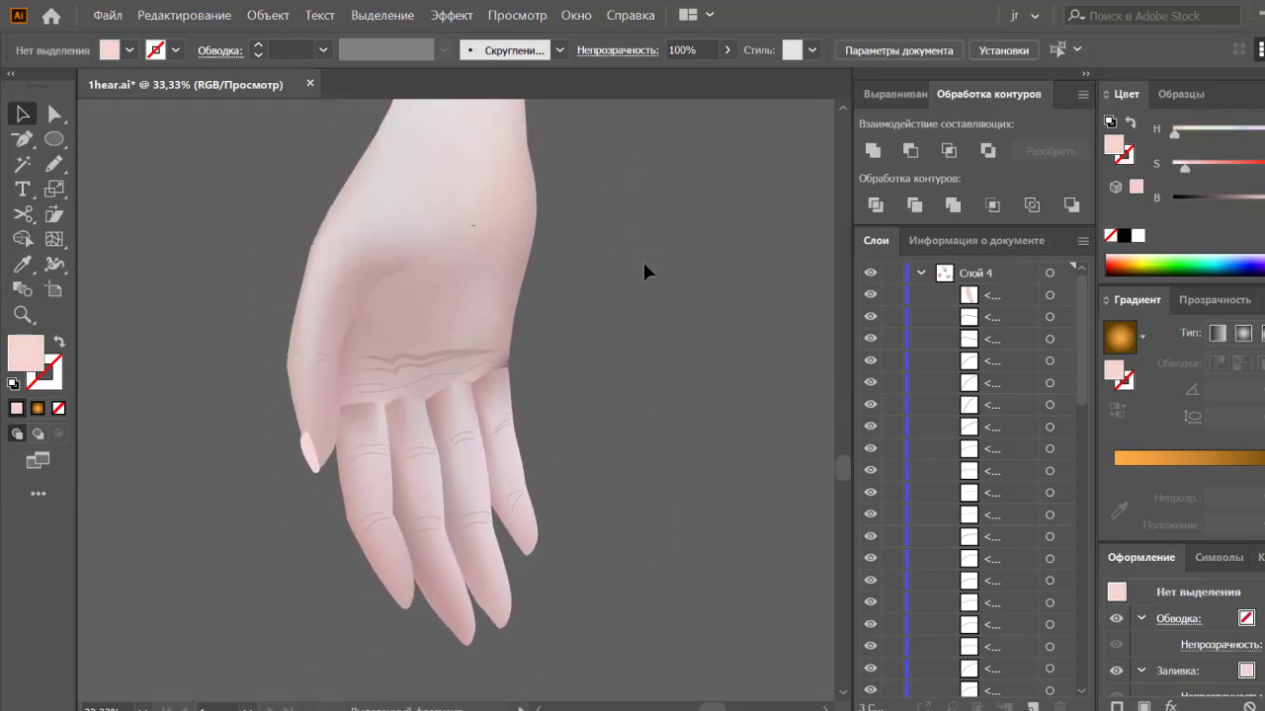
{"action": "key", "text": "z"}
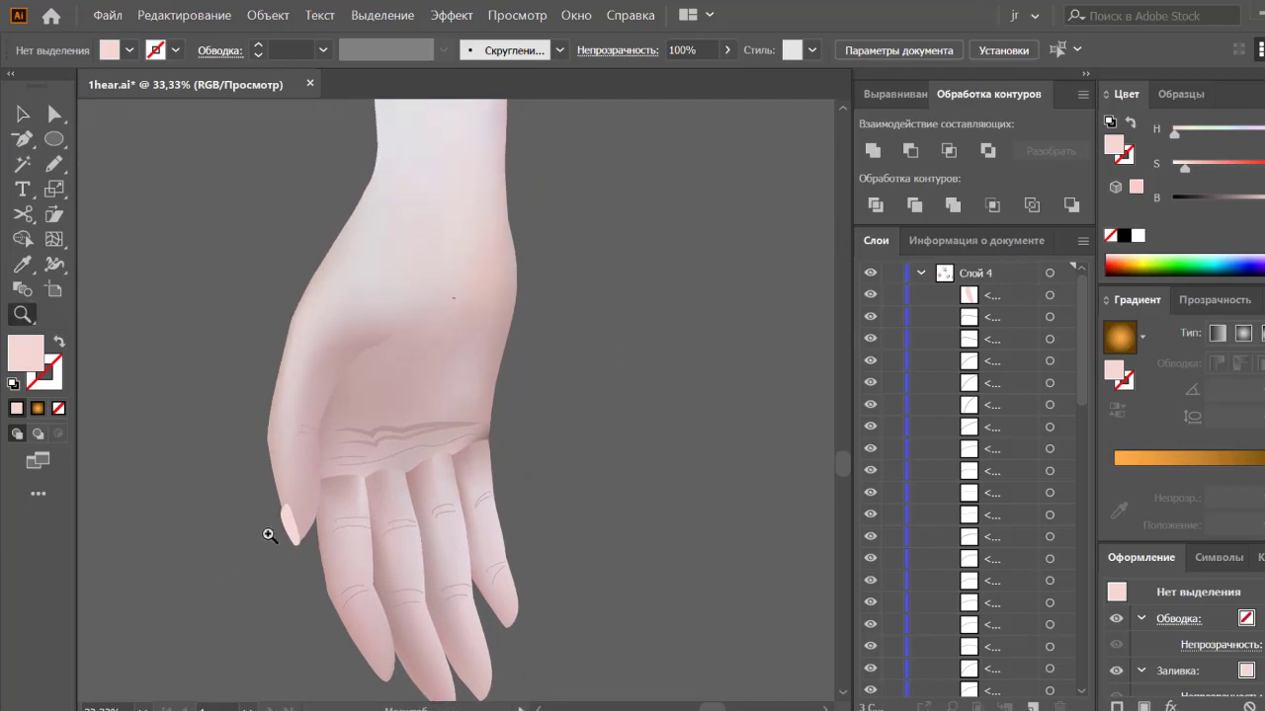
{"action": "left_click_drag", "start_coordinate": [271, 530], "coordinate": [375, 409]}
{"action": "key", "text": "a"}
{"action": "left_click_drag", "start_coordinate": [209, 564], "coordinate": [201, 441]}
{"action": "left_click", "coordinate": [302, 476]}
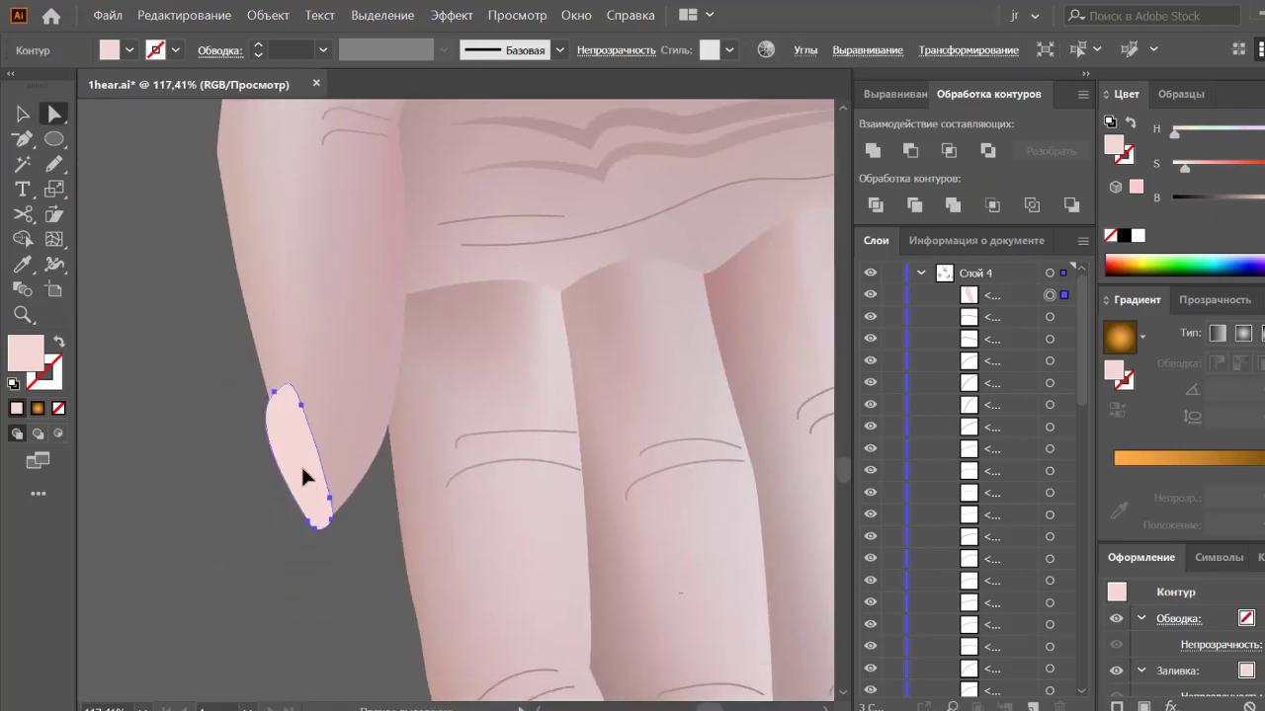
{"action": "left_click_drag", "start_coordinate": [275, 395], "coordinate": [250, 440]}
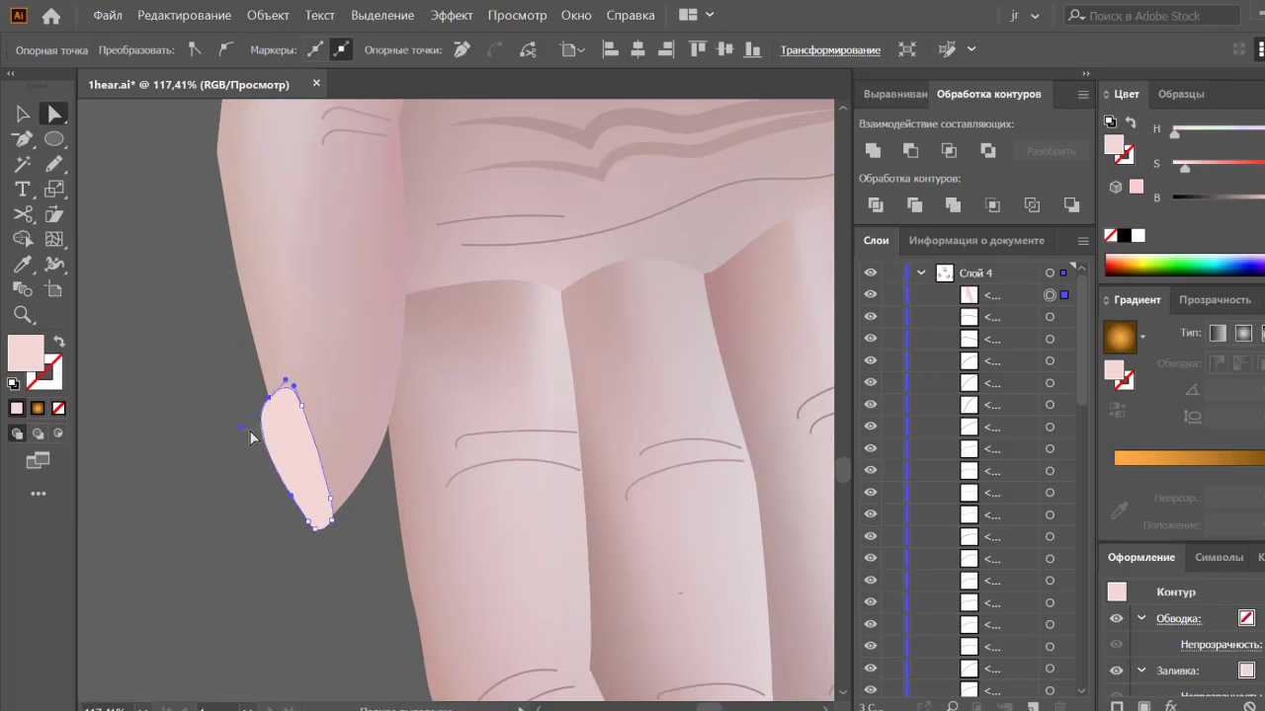
Step: Narrow and straighten the nail outline, refining its top curve and bottom anchor
{"action": "left_click", "coordinate": [274, 412]}
{"action": "left_click", "coordinate": [254, 426]}
{"action": "left_click_drag", "start_coordinate": [242, 428], "coordinate": [282, 456]}
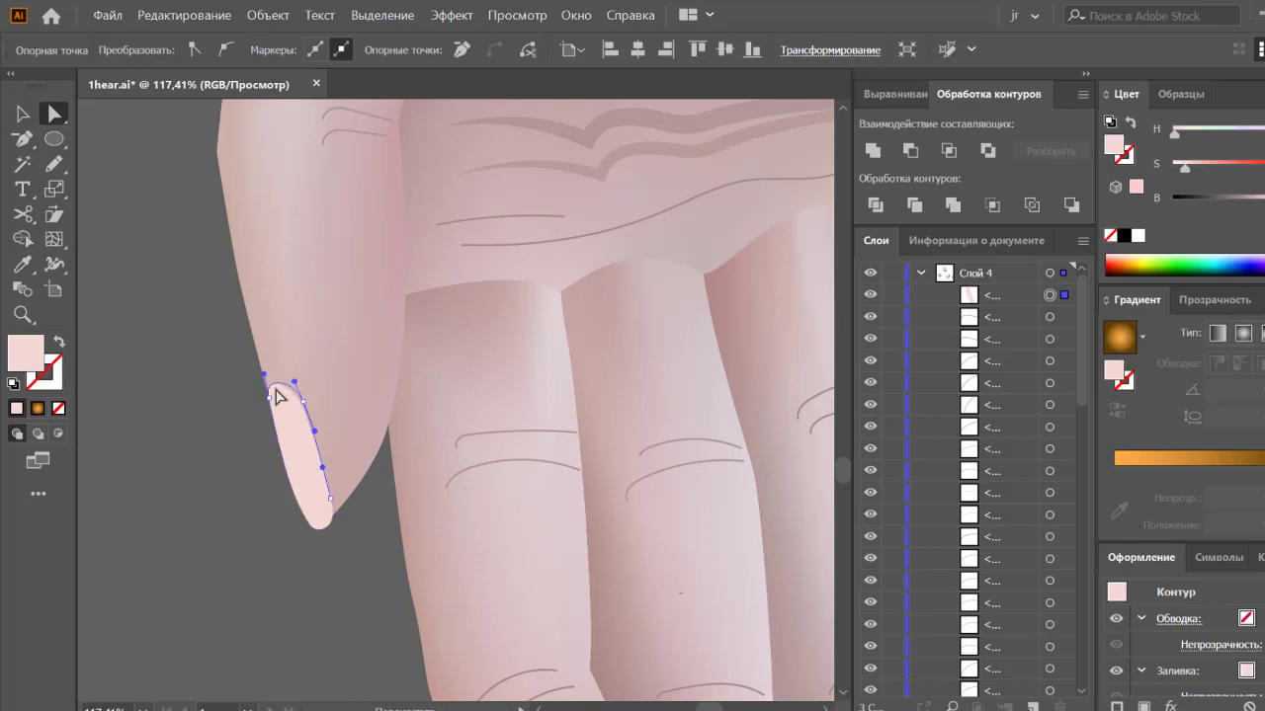
{"action": "mouse_move", "coordinate": [277, 395]}
{"action": "left_mouse_down"}
{"action": "mouse_move", "coordinate": [267, 385]}
{"action": "mouse_move", "coordinate": [302, 407]}
{"action": "left_mouse_up"}
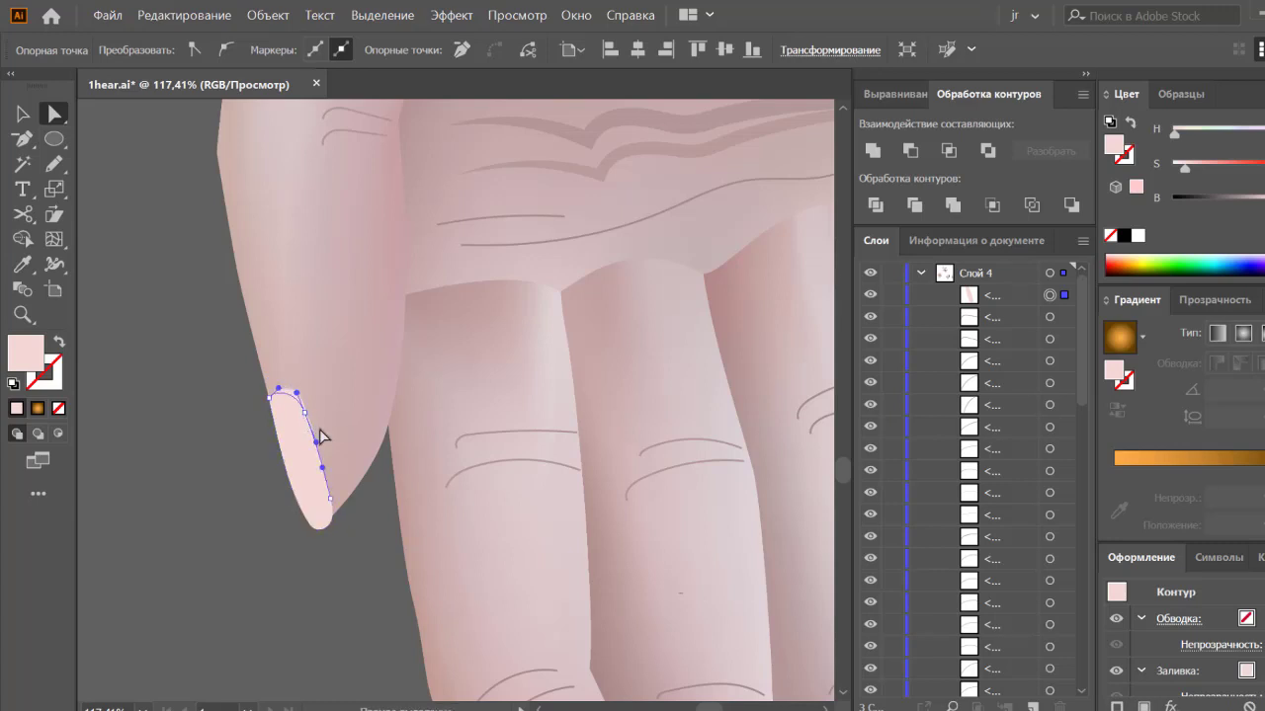
{"action": "left_click", "coordinate": [315, 526]}
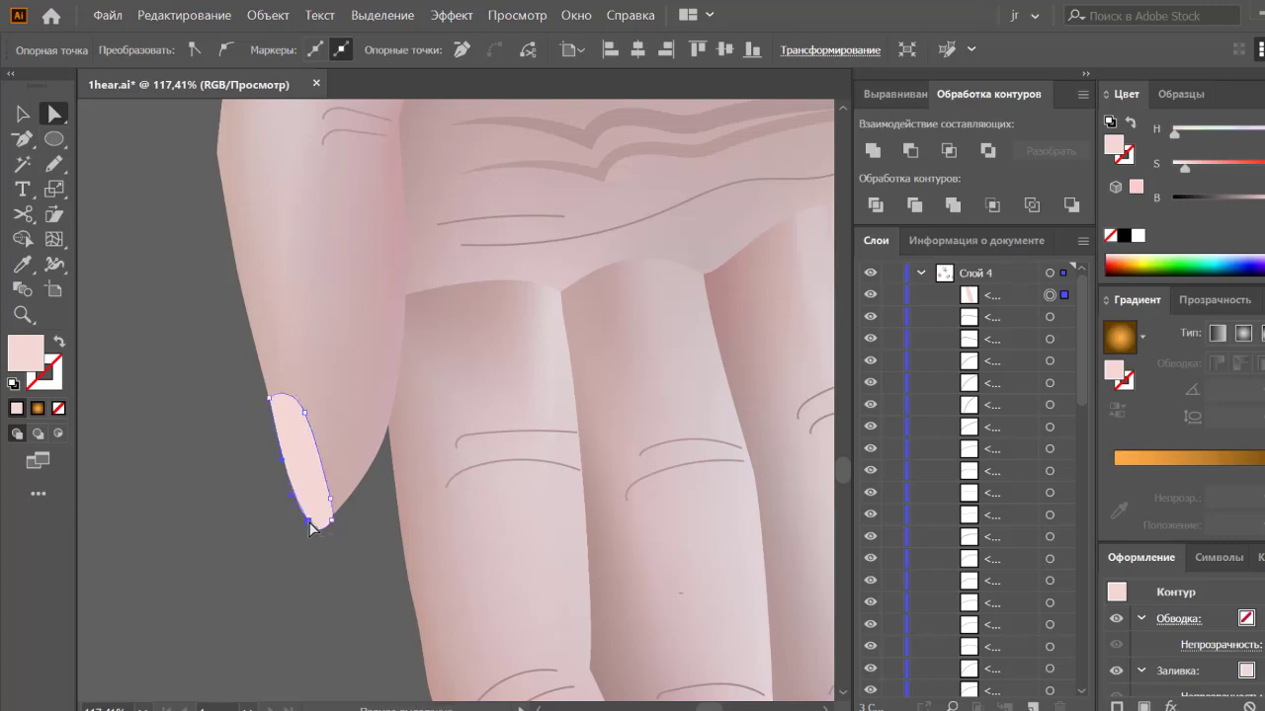
{"action": "key", "text": "p"}
{"action": "key", "text": "a"}
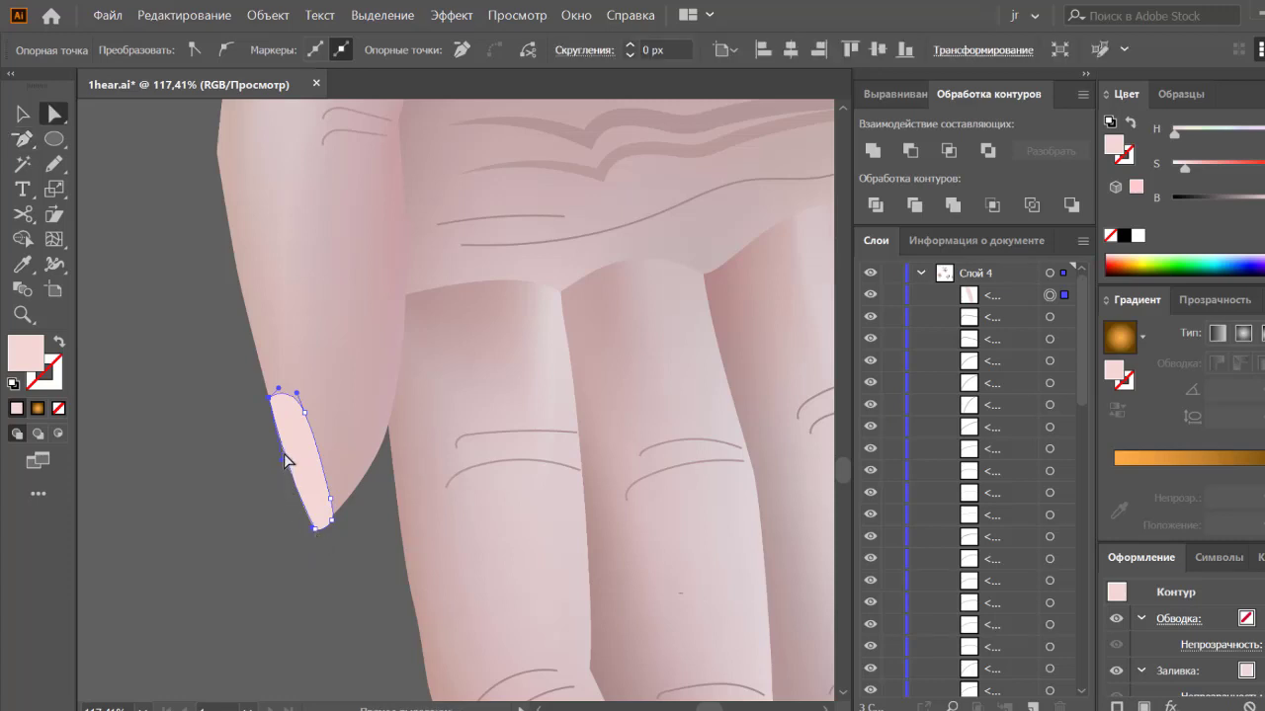
{"action": "left_click", "coordinate": [328, 525]}
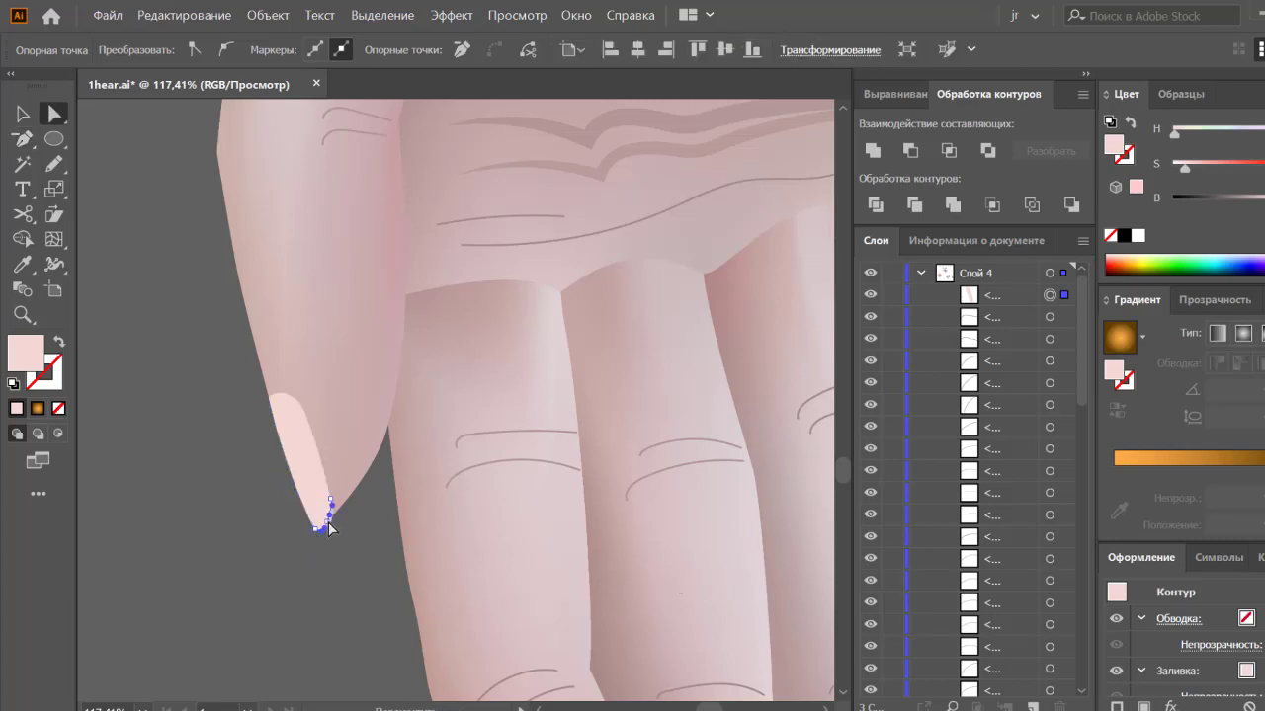
{"action": "left_click", "coordinate": [330, 506]}
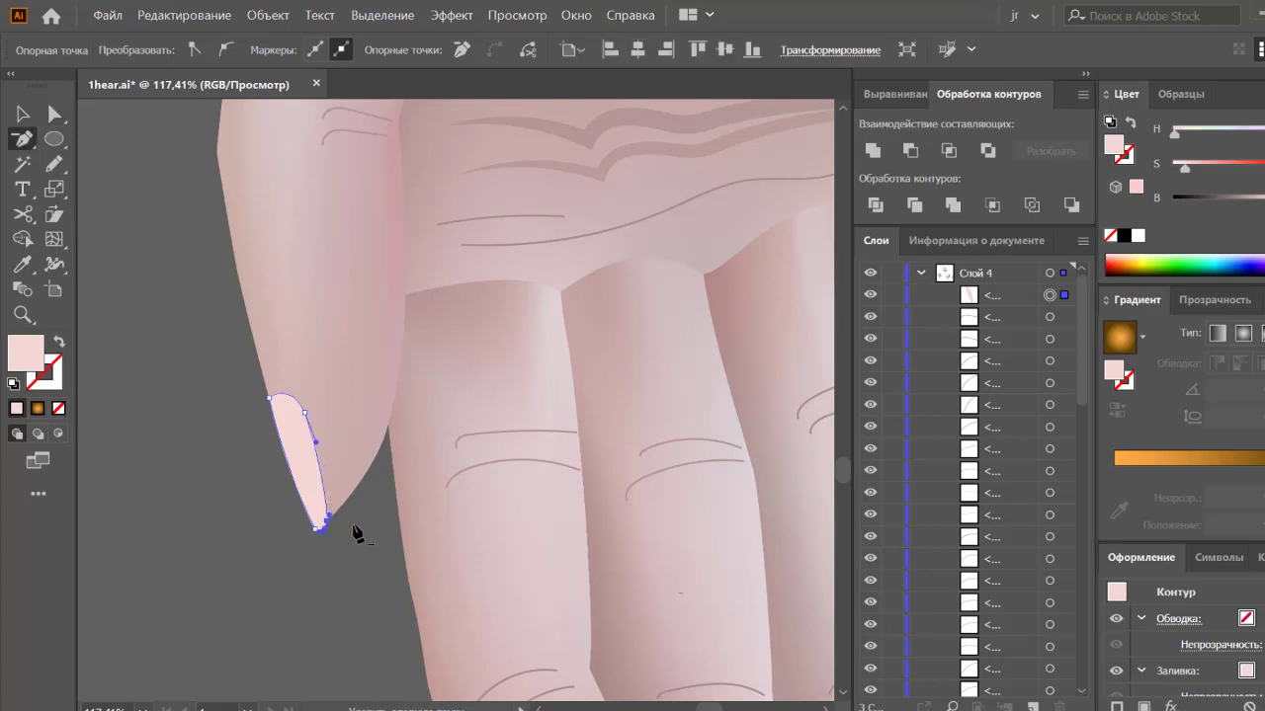
{"action": "left_click", "coordinate": [352, 532]}
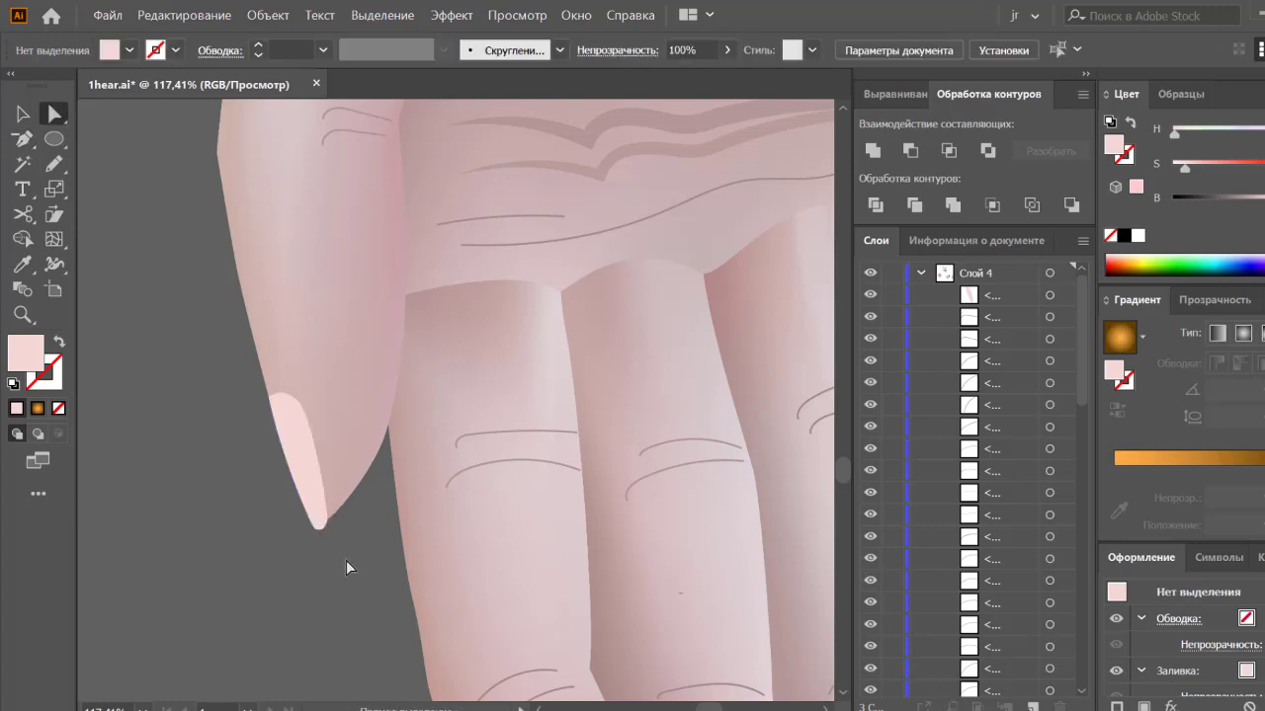
{"action": "key", "text": "ctrl+minus"}
{"action": "key", "text": "ctrl+minus"}
{"action": "key", "text": "ctrl+minus"}
{"action": "key", "text": "ctrl+minus"}
Step: Draw a pink oval nail, place it over the next fingertip and send it behind the finger
{"action": "key", "text": "ctrl+plus"}
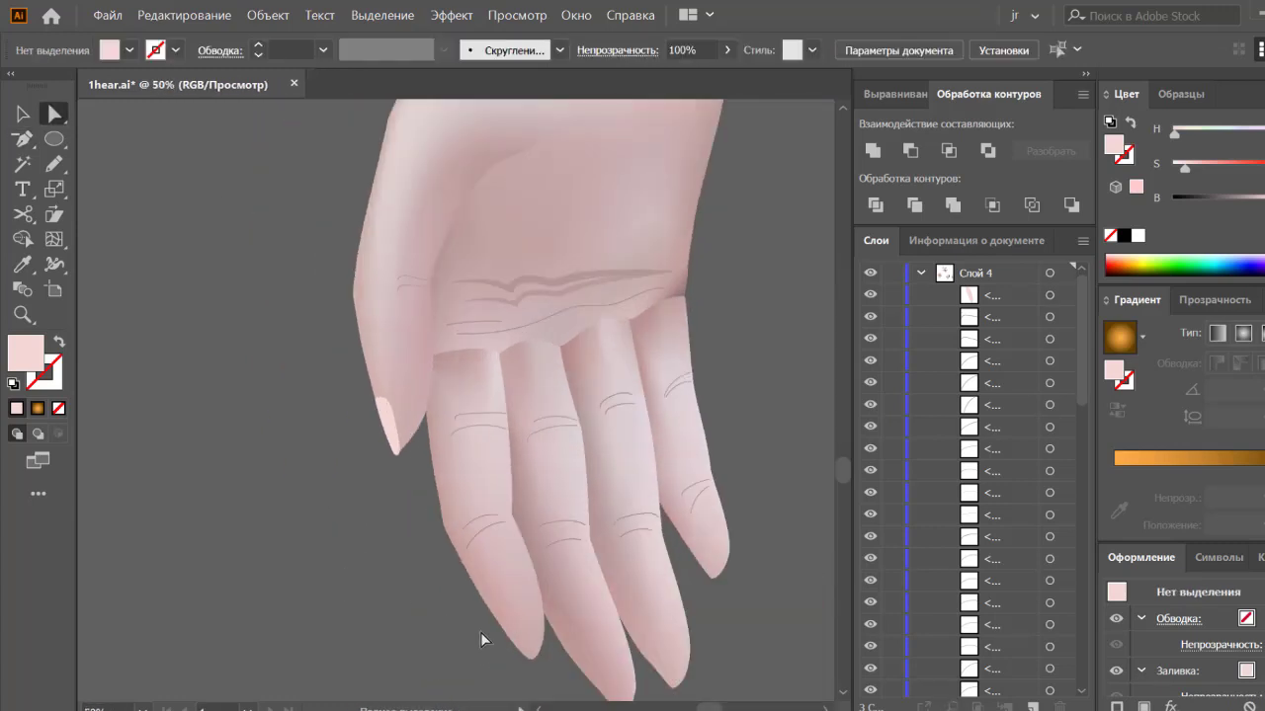
{"action": "scroll", "coordinate": [359, 579], "scroll_direction": "right", "scroll_amount": 3}
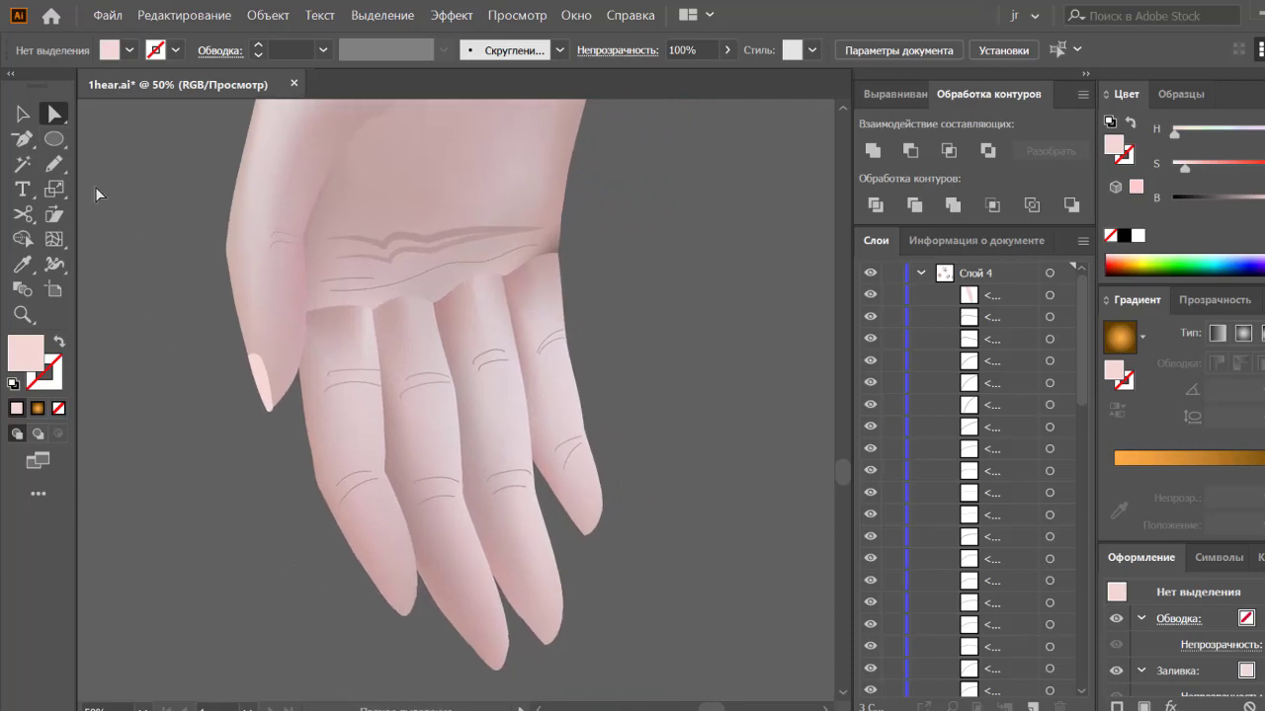
{"action": "left_click", "coordinate": [54, 138]}
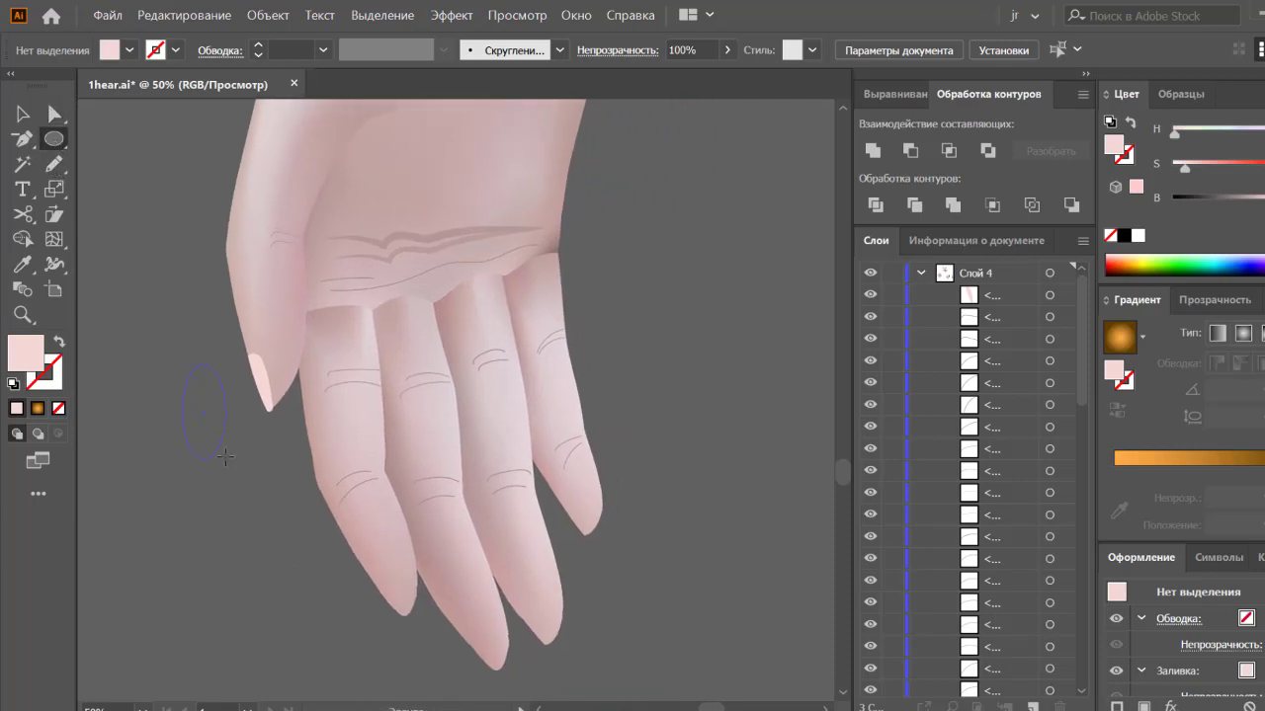
{"action": "left_click_drag", "start_coordinate": [226, 456], "coordinate": [226, 458]}
{"action": "key", "text": "v"}
{"action": "left_click", "coordinate": [227, 468]}
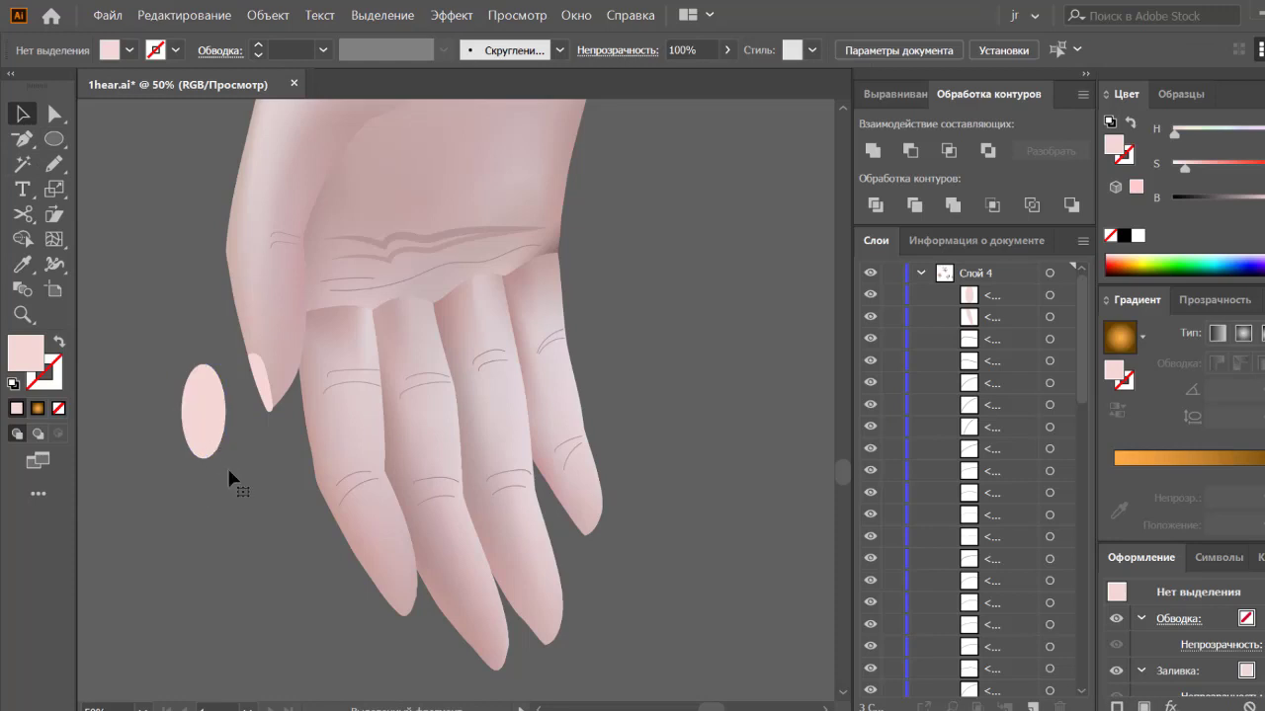
{"action": "left_click_drag", "start_coordinate": [229, 463], "coordinate": [412, 588]}
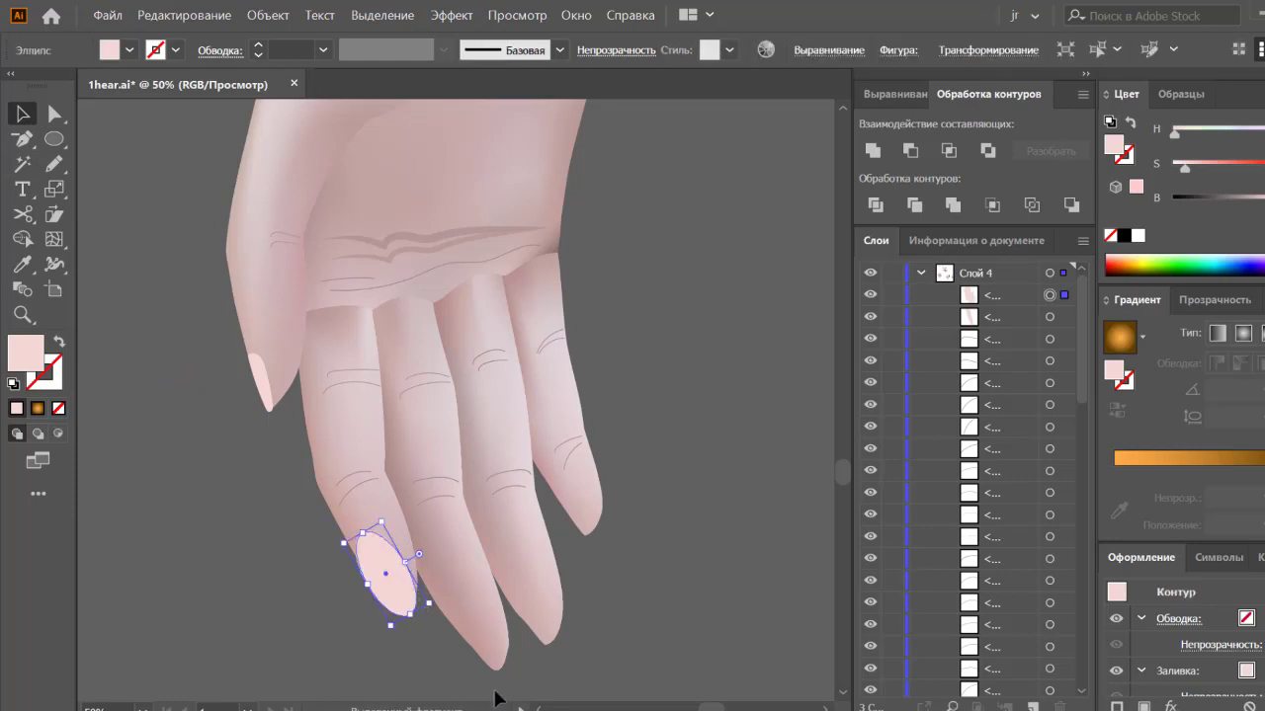
{"action": "key", "text": "ctrl+shift+bracketleft"}
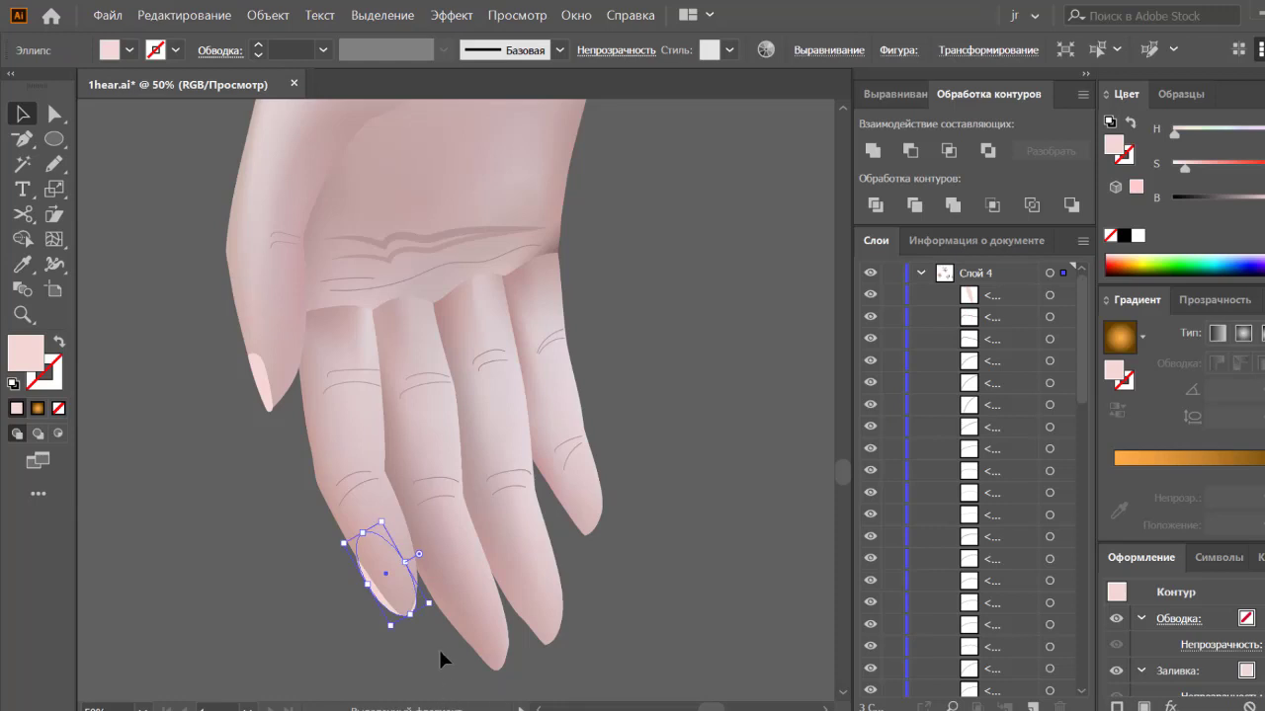
Step: Rotate the oval to match the finger angle and resize it slightly
{"action": "left_click_drag", "start_coordinate": [416, 621], "coordinate": [415, 632]}
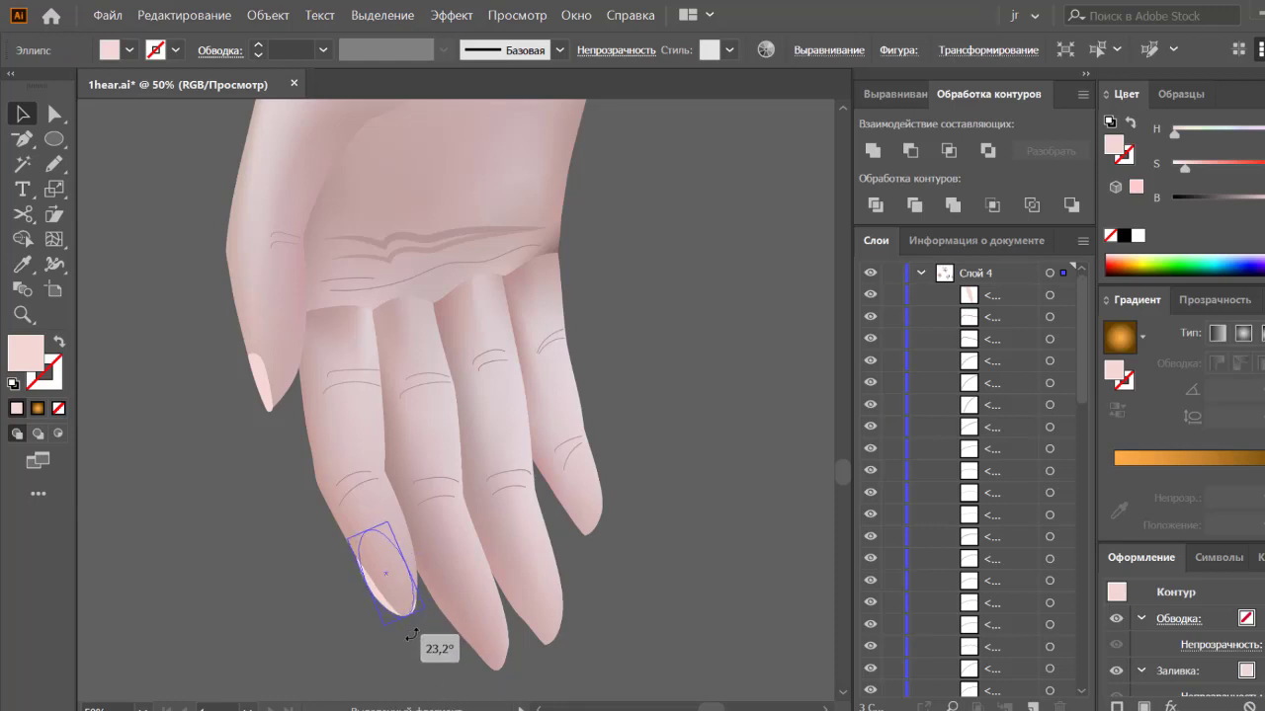
{"action": "left_click", "coordinate": [408, 634]}
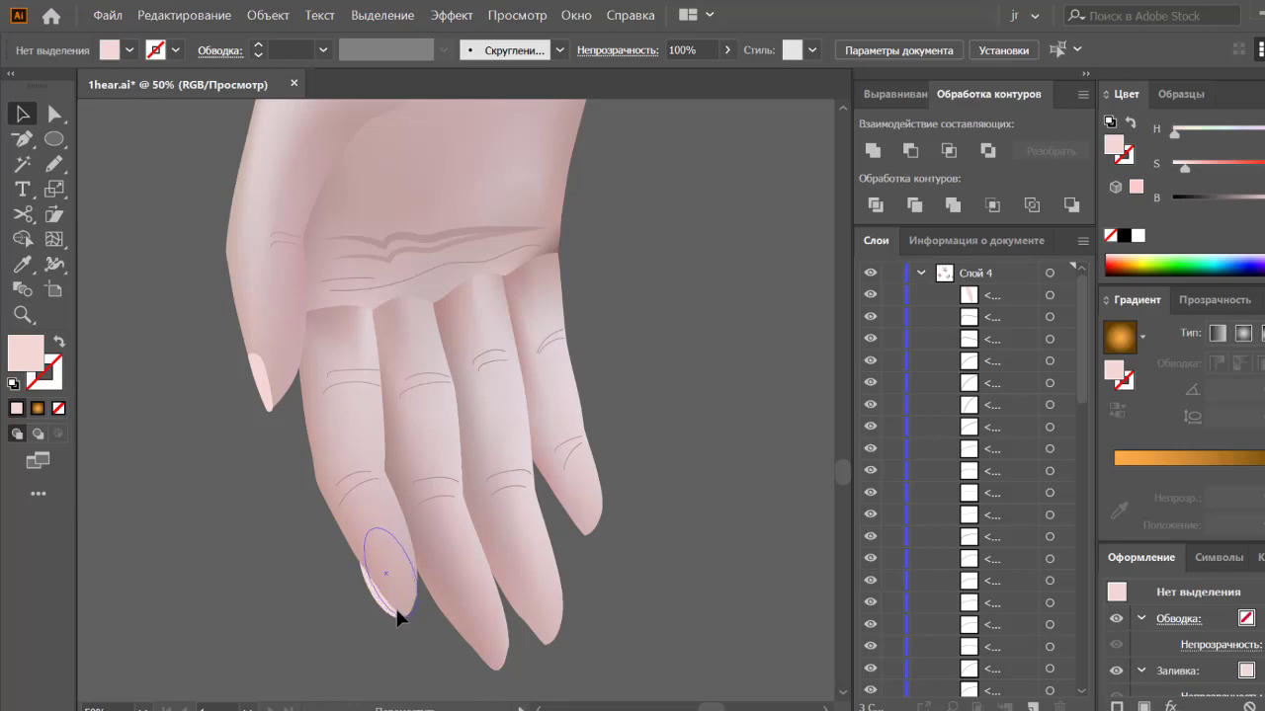
{"action": "left_click", "coordinate": [398, 608]}
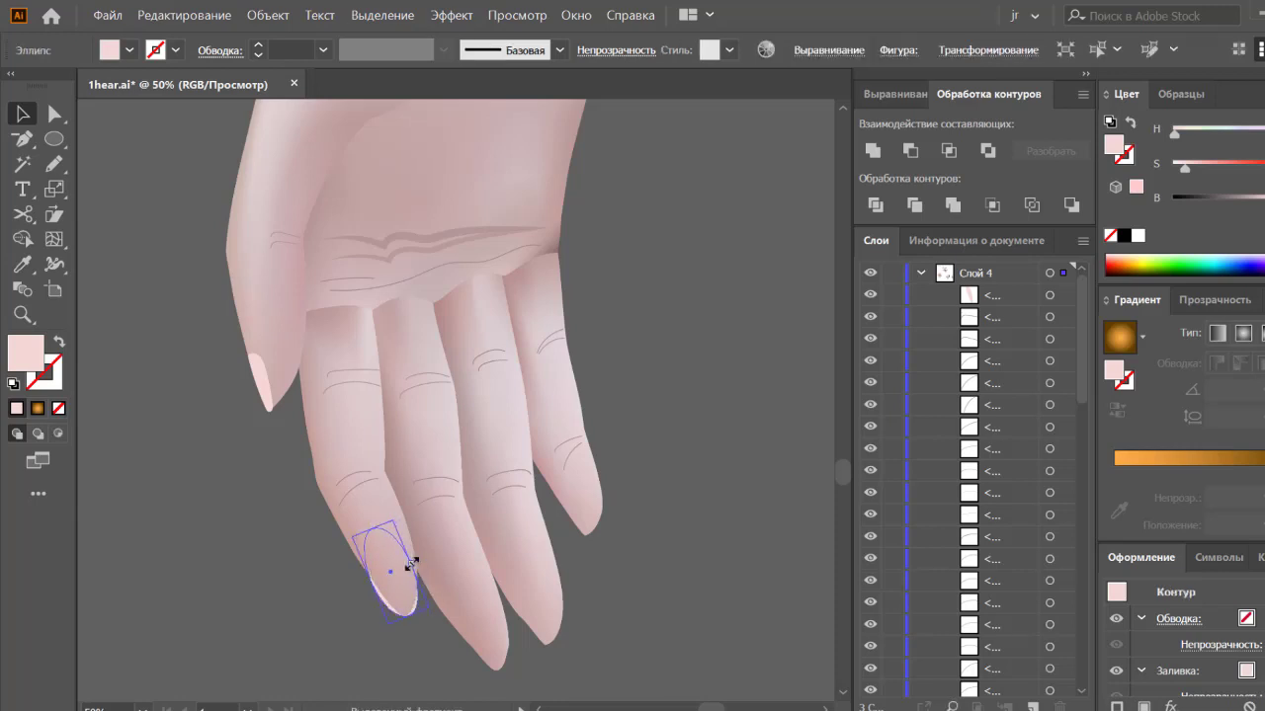
{"action": "left_click_drag", "start_coordinate": [411, 563], "coordinate": [413, 558]}
{"action": "left_click", "coordinate": [429, 678]}
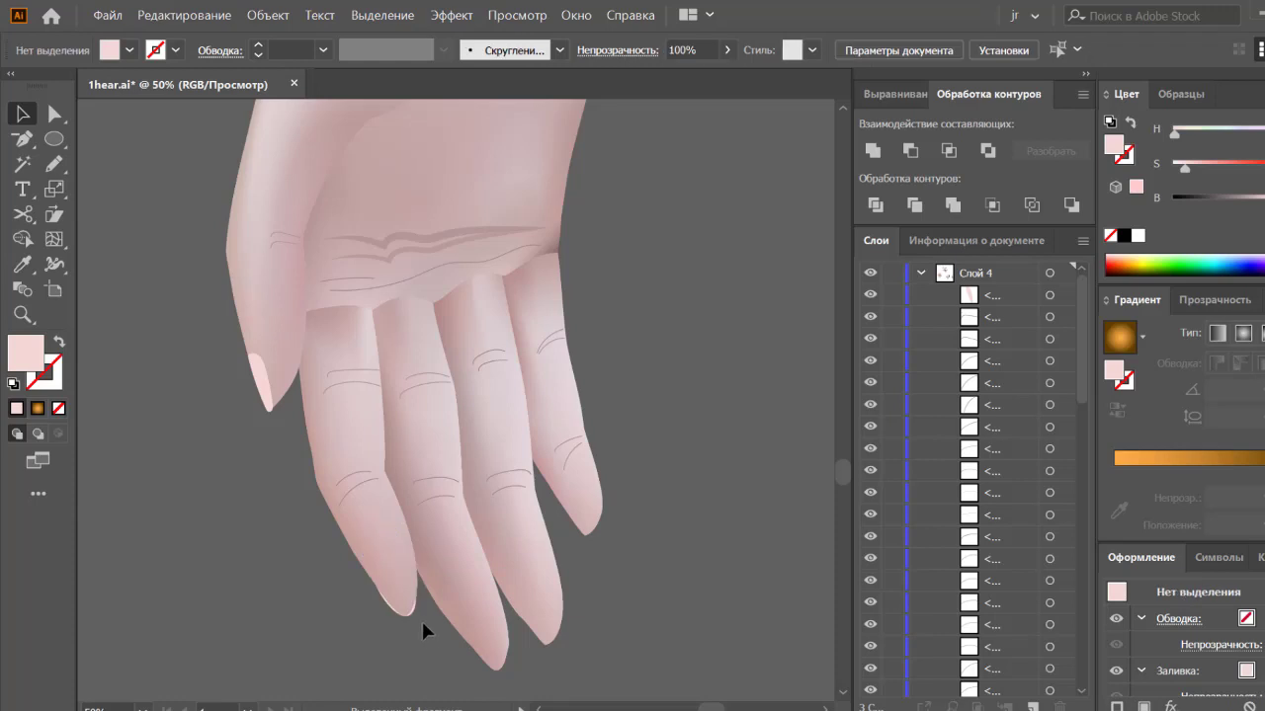
Step: Adjust the nail's shape and rotate it to 24.51° to follow the finger
{"action": "key", "text": "ctrl+minus"}
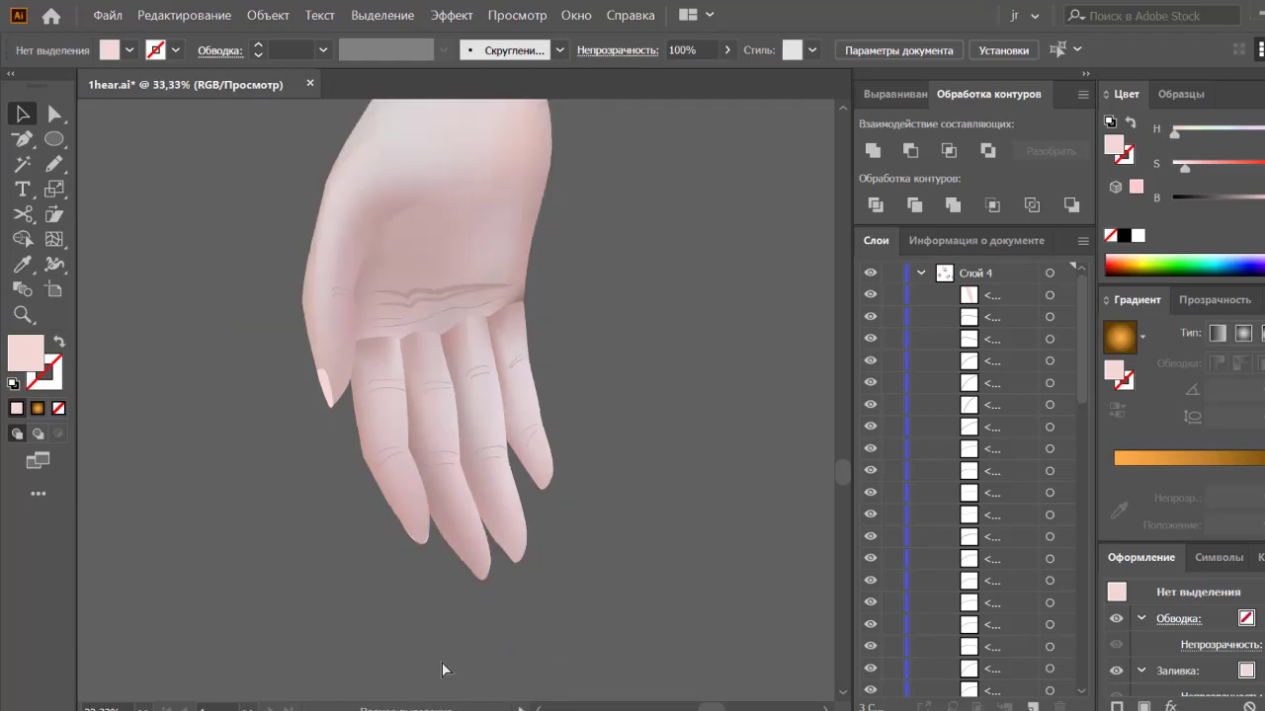
{"action": "key", "text": "ctrl+minus"}
{"action": "key", "text": "ctrl+plus"}
{"action": "key", "text": "ctrl+plus"}
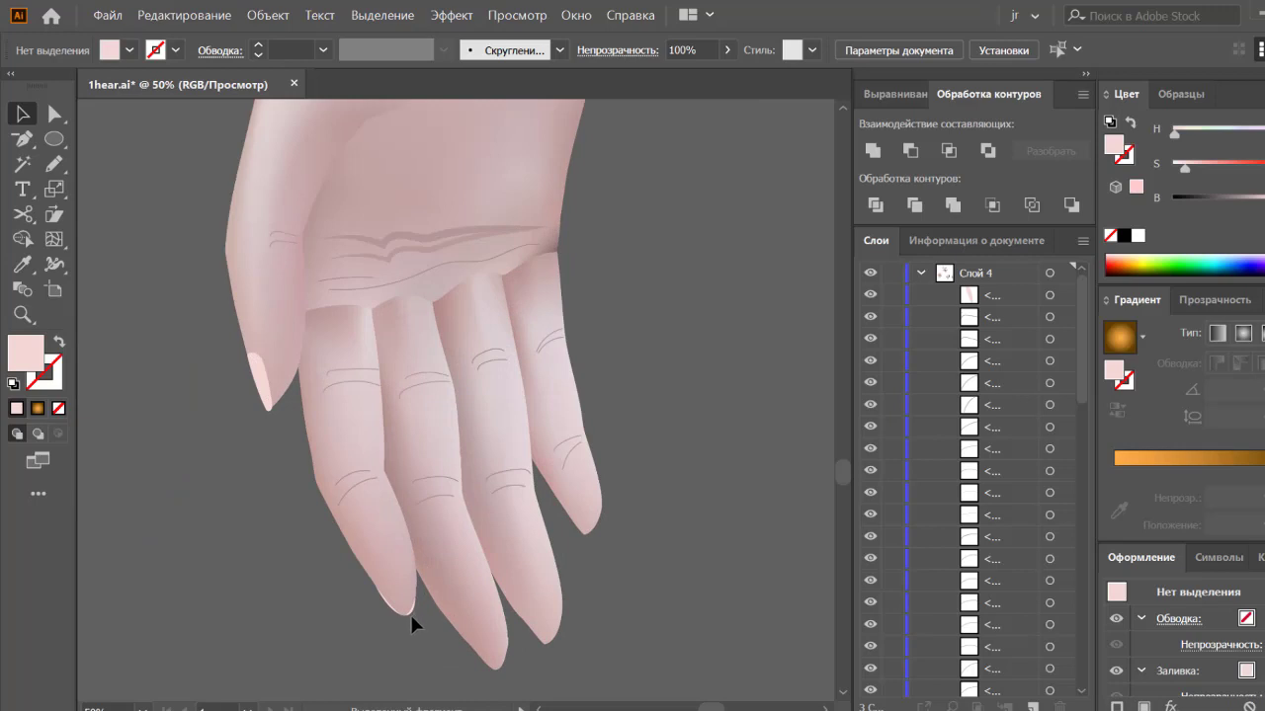
{"action": "left_click", "coordinate": [409, 613]}
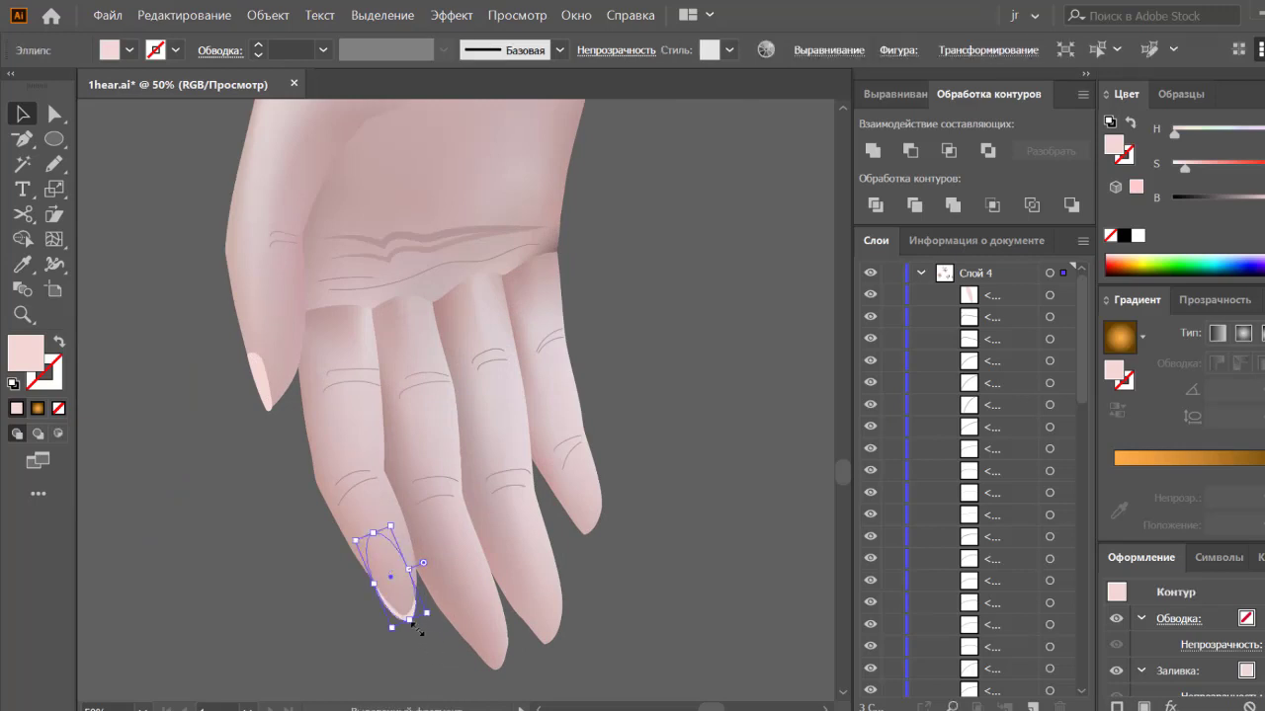
{"action": "left_click_drag", "start_coordinate": [421, 630], "coordinate": [445, 647]}
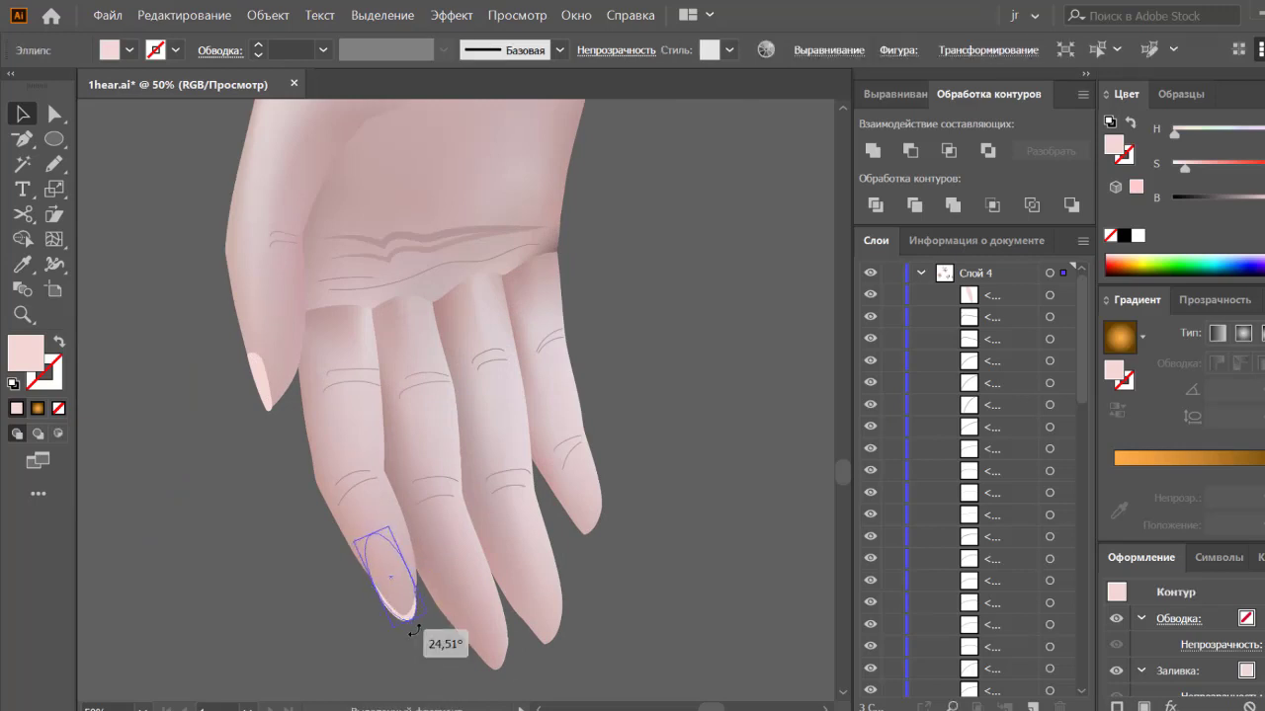
{"action": "left_click", "coordinate": [447, 650]}
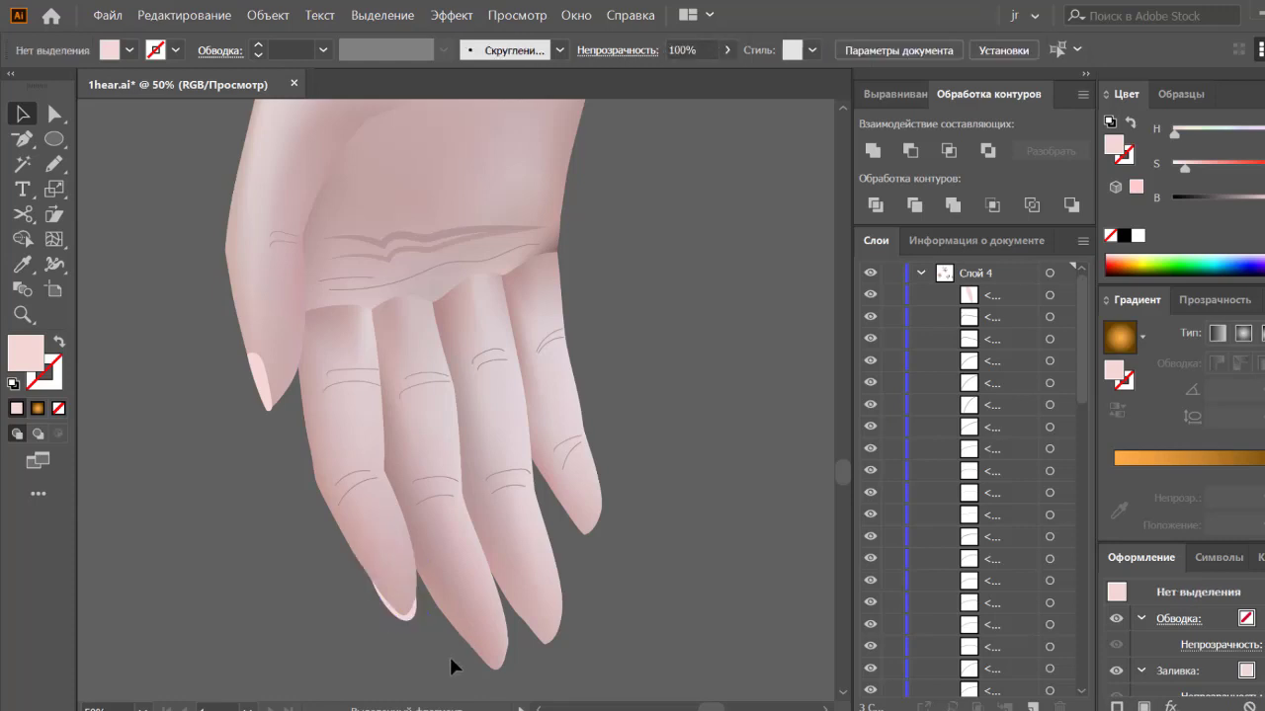
{"action": "key", "text": "ctrl+minus"}
{"action": "key", "text": "ctrl+minus"}
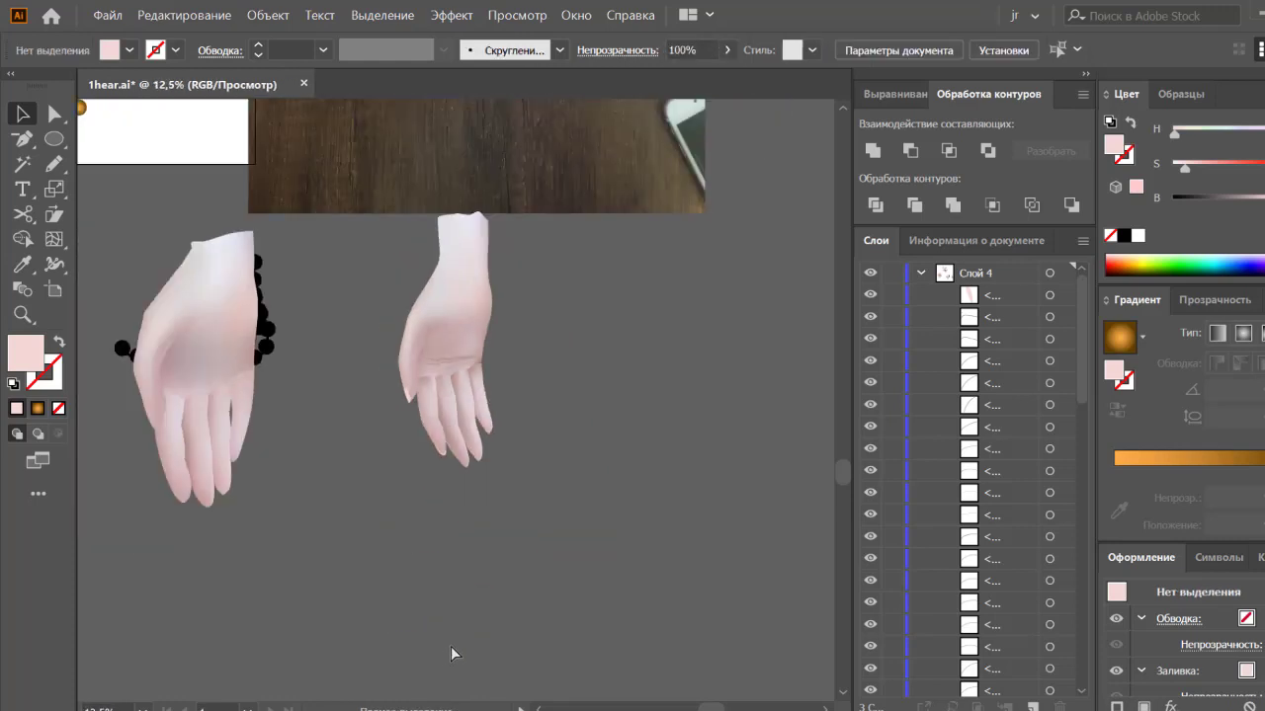
Step: Copy the nail ellipse onto the next fingertip and rotate it to match the finger
{"action": "key", "text": "ctrl+plus"}
{"action": "key", "text": "ctrl+plus"}
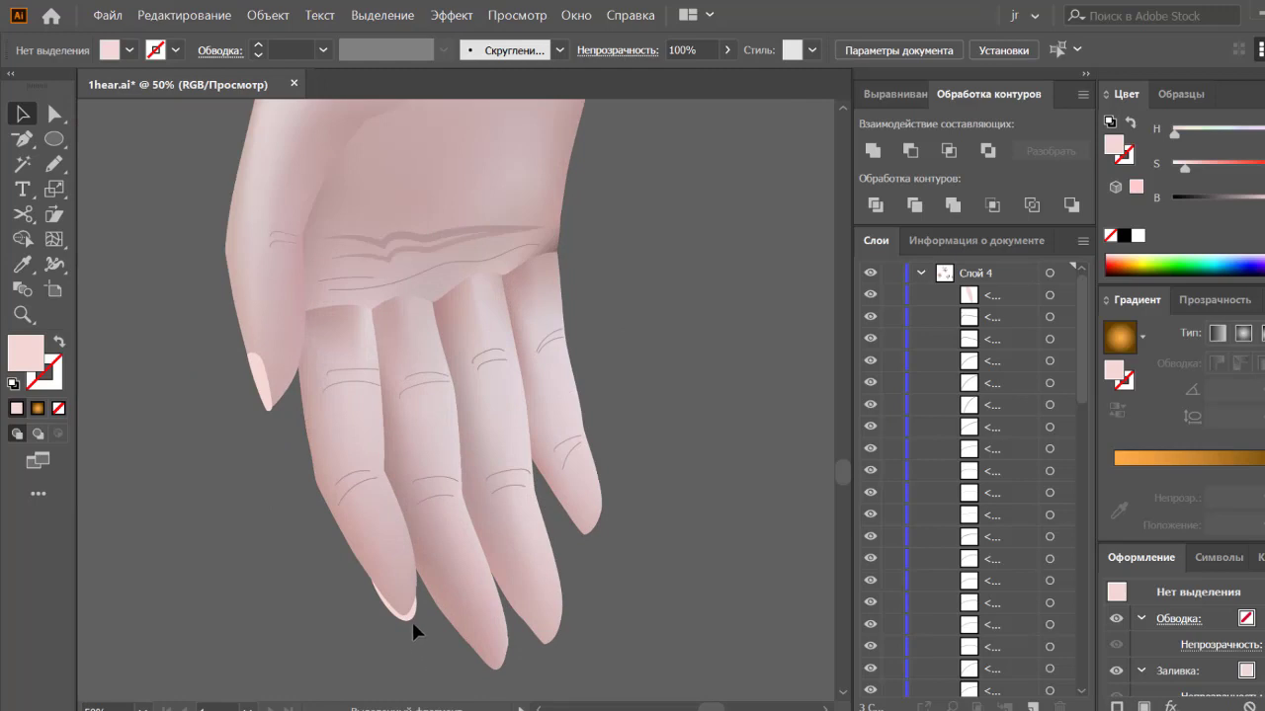
{"action": "left_click", "coordinate": [466, 647]}
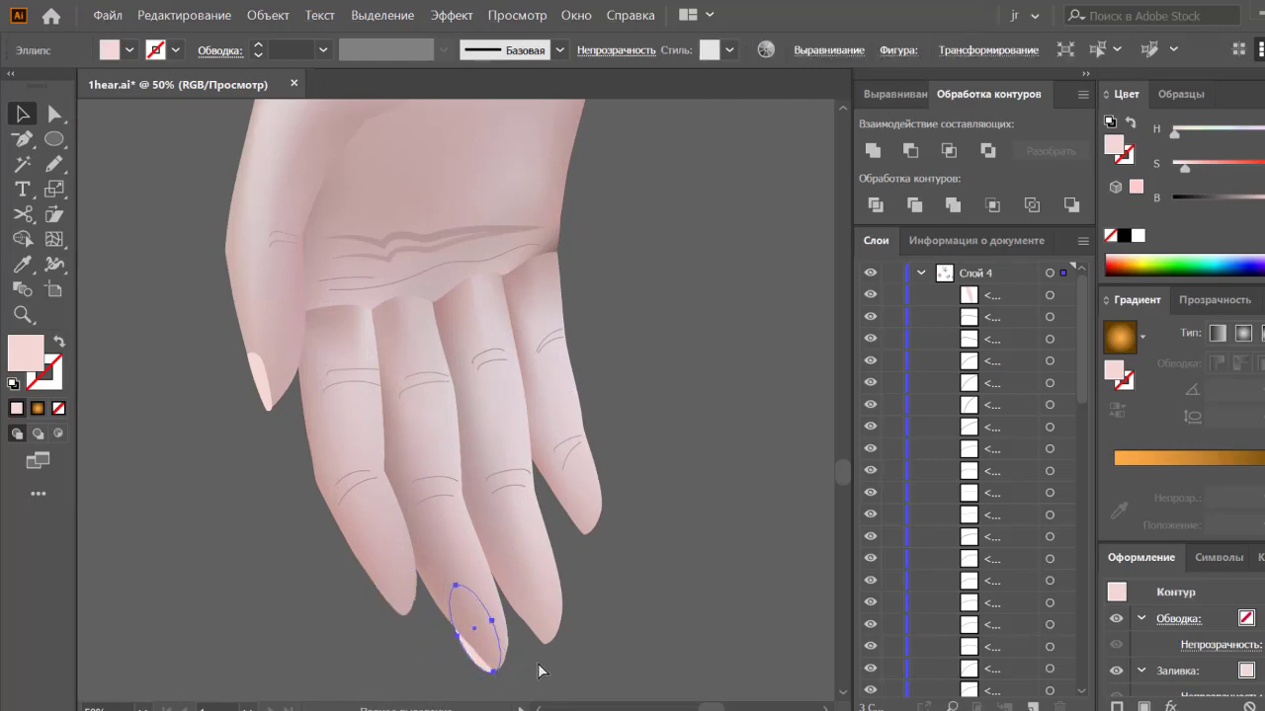
{"action": "left_click", "coordinate": [535, 651]}
{"action": "left_click_drag", "start_coordinate": [536, 651], "coordinate": [486, 582]}
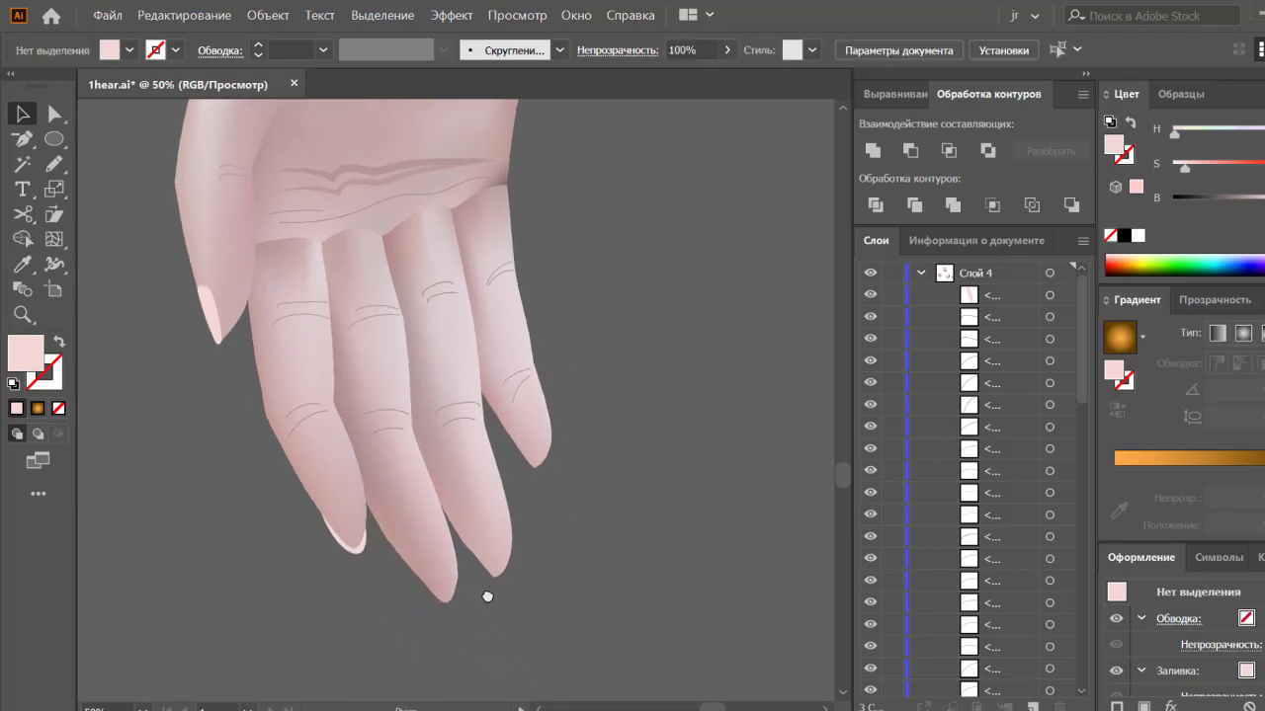
{"action": "left_click", "coordinate": [364, 551]}
{"action": "mouse_move", "coordinate": [373, 560]}
{"action": "left_mouse_down"}
{"action": "mouse_move", "coordinate": [461, 617]}
{"action": "mouse_move", "coordinate": [497, 620]}
{"action": "left_mouse_up"}
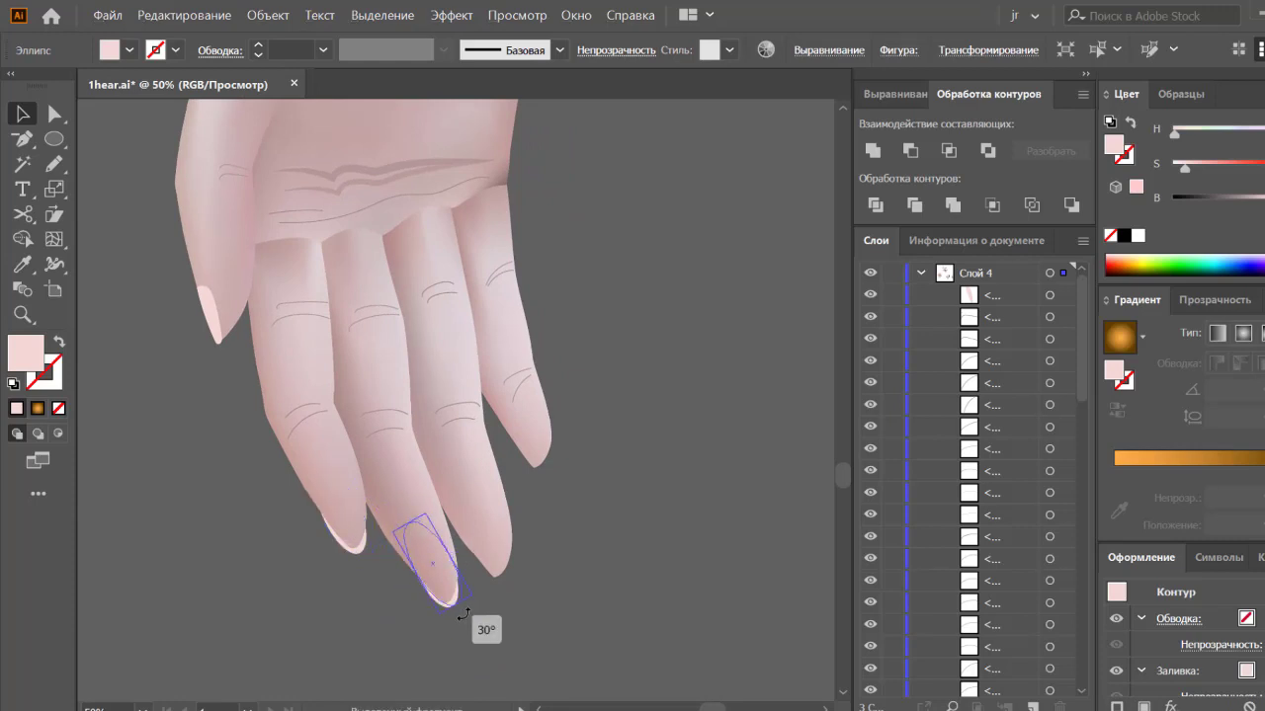
{"action": "left_click", "coordinate": [492, 622]}
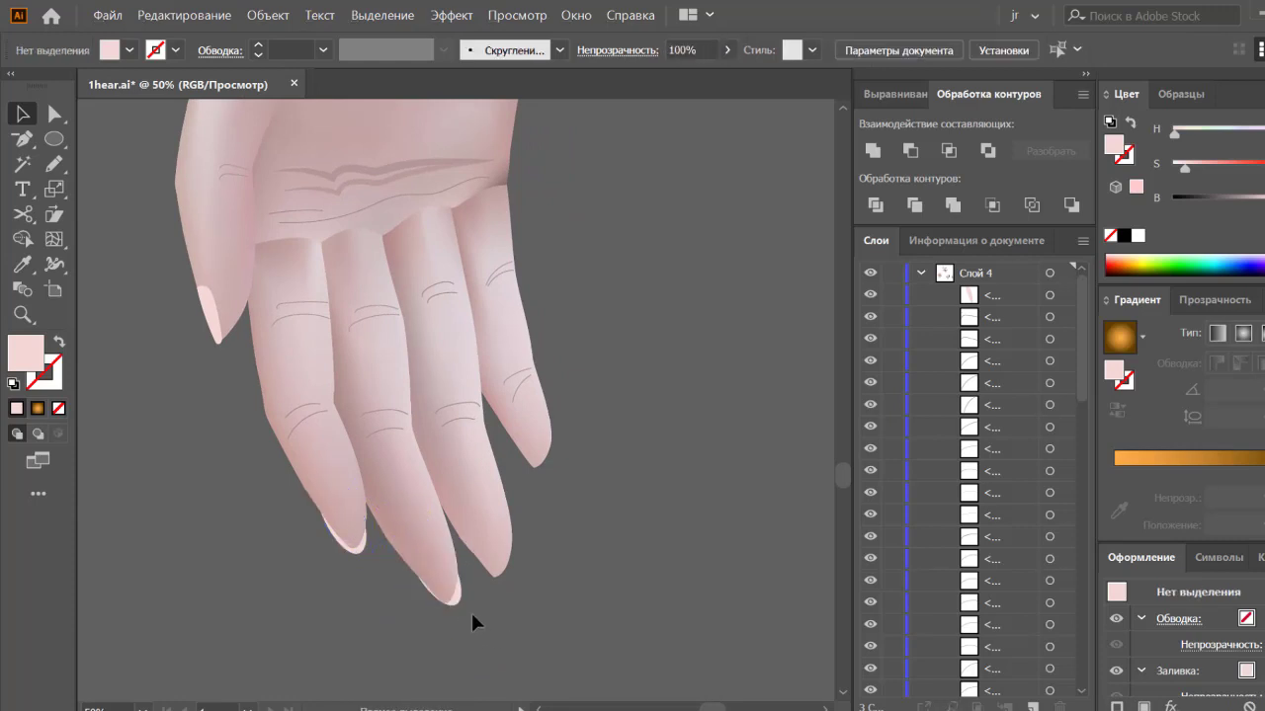
Step: Rotate the nail copy to fit its fingertip and make it narrower
{"action": "left_click", "coordinate": [470, 610]}
{"action": "left_click", "coordinate": [507, 582]}
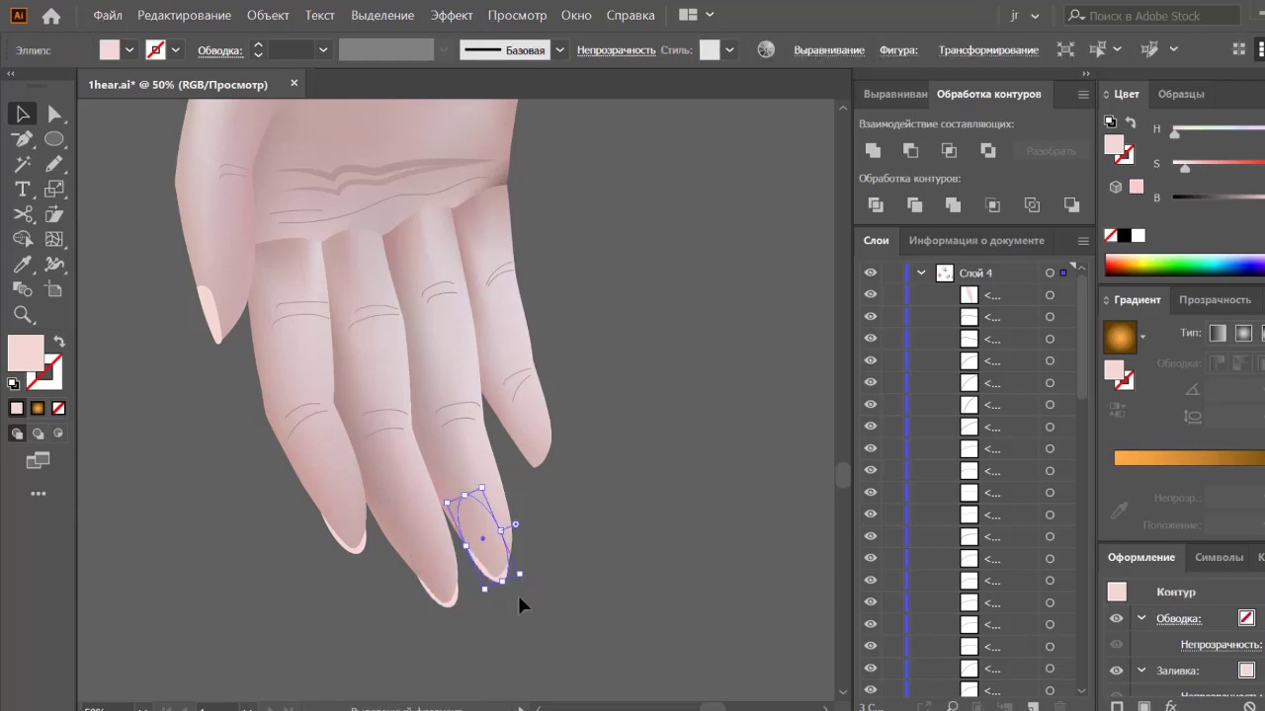
{"action": "left_click_drag", "start_coordinate": [511, 588], "coordinate": [511, 591]}
{"action": "left_click", "coordinate": [535, 630]}
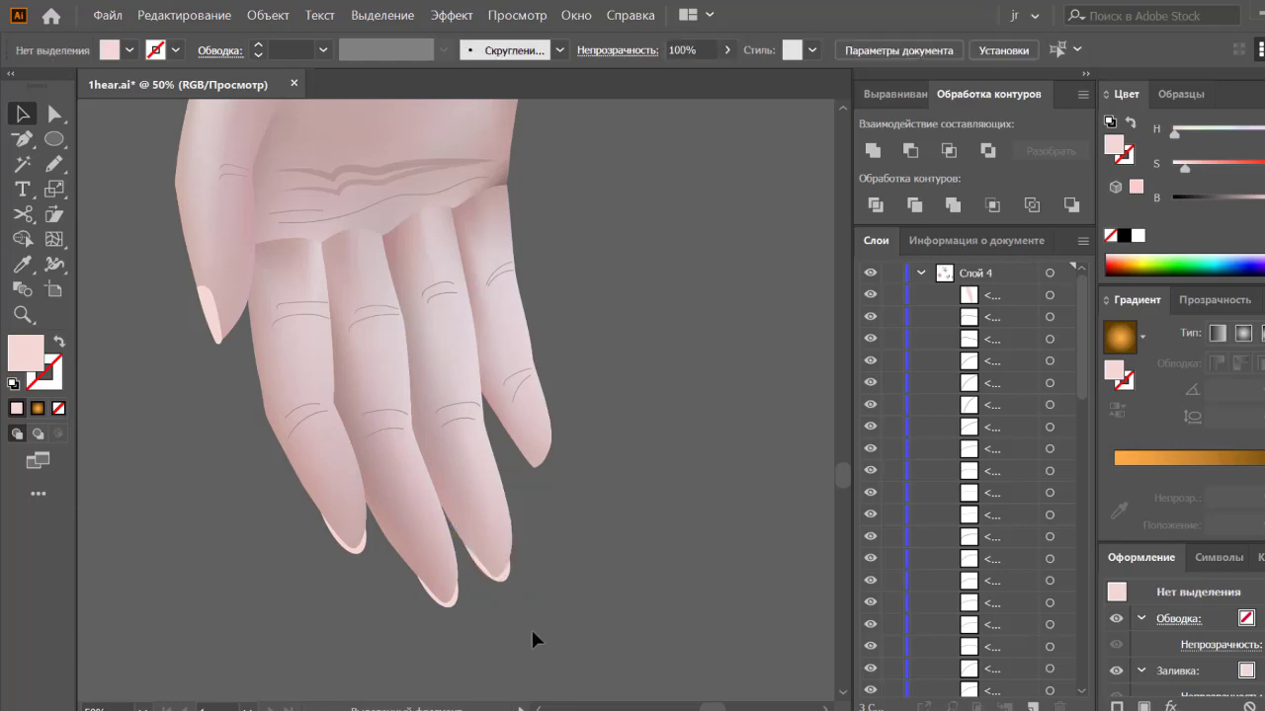
{"action": "left_click", "coordinate": [510, 581]}
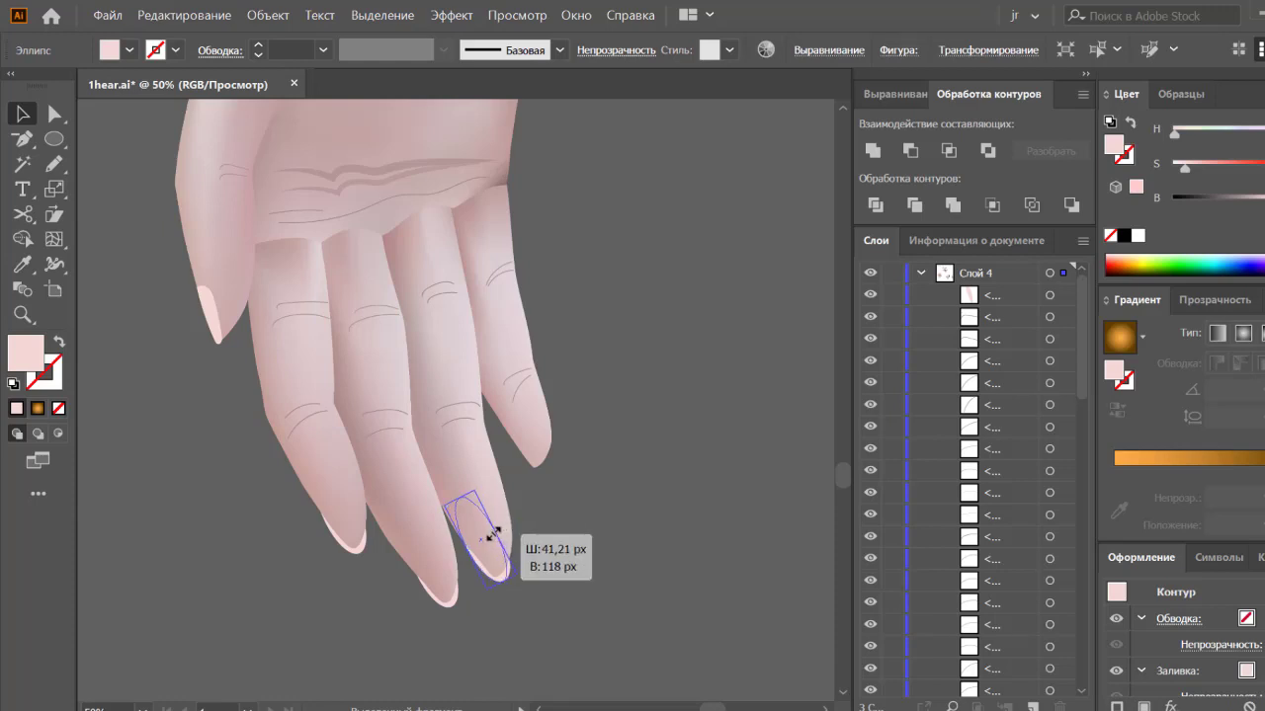
{"action": "left_click_drag", "start_coordinate": [501, 534], "coordinate": [491, 537]}
{"action": "left_click", "coordinate": [561, 566]}
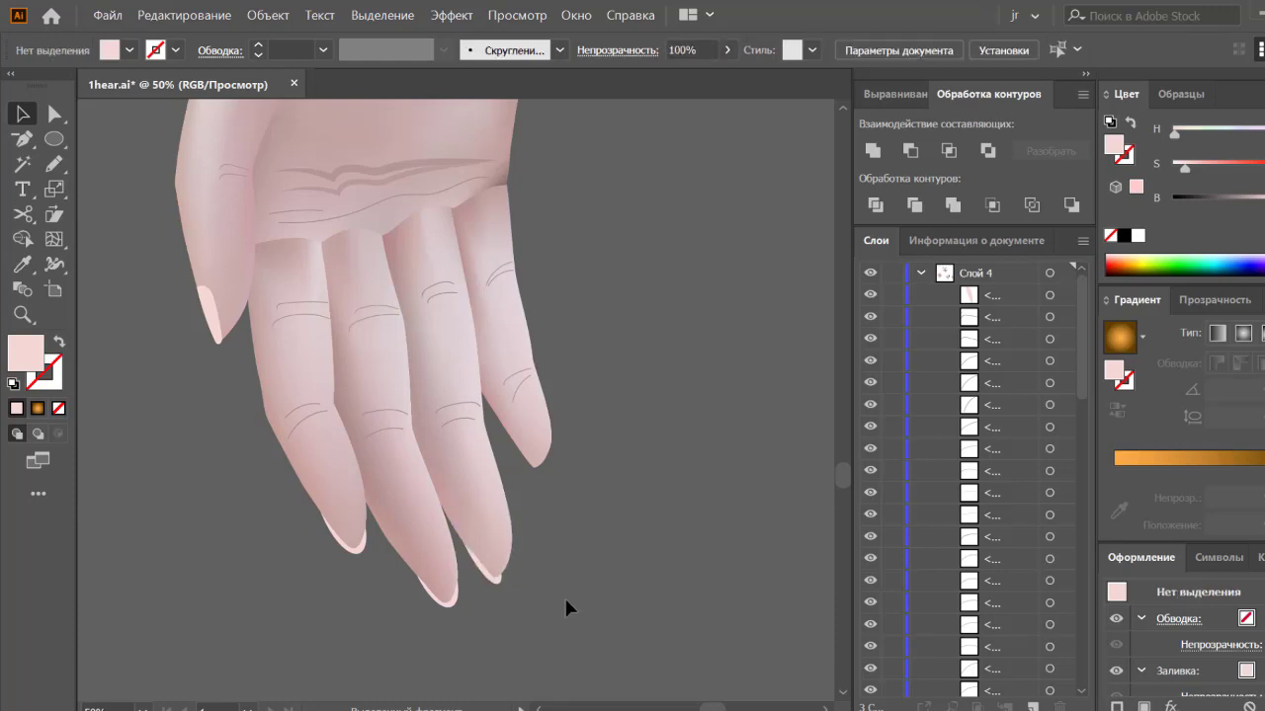
Step: Position, shorten and fine-tune the slim nail on the rightmost fingertip
{"action": "left_click", "coordinate": [536, 484]}
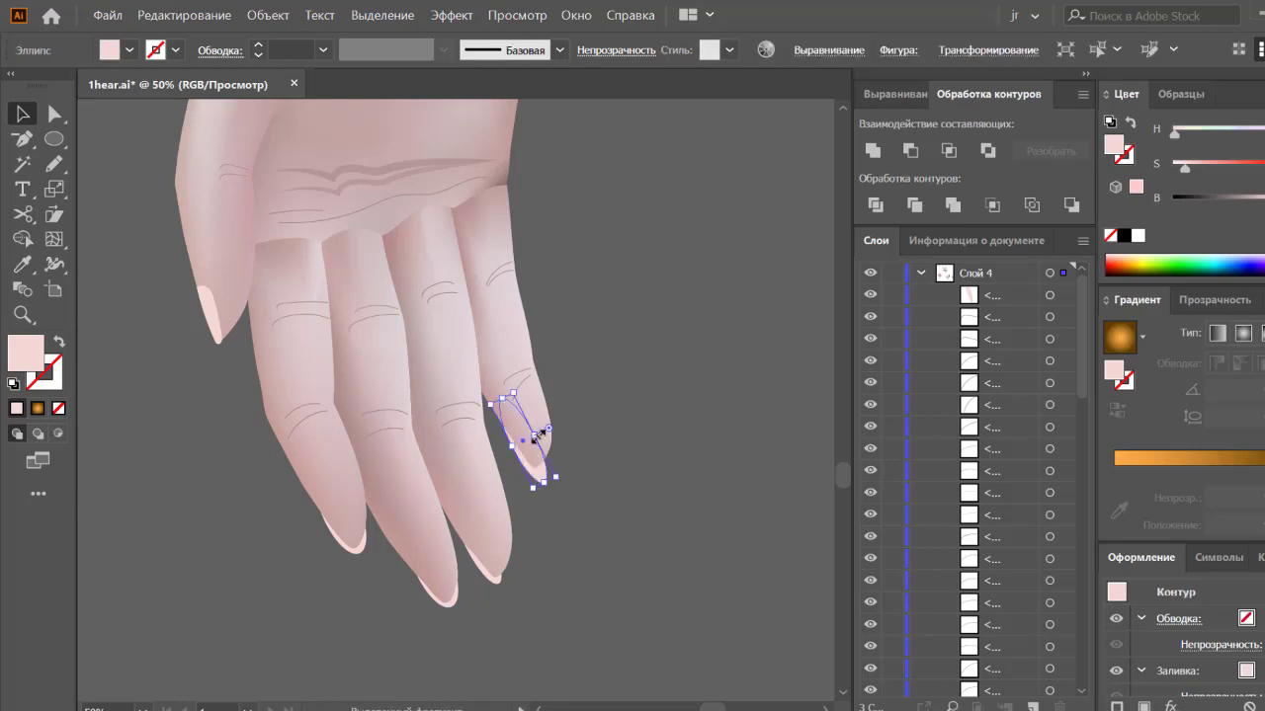
{"action": "left_click_drag", "start_coordinate": [528, 444], "coordinate": [517, 445]}
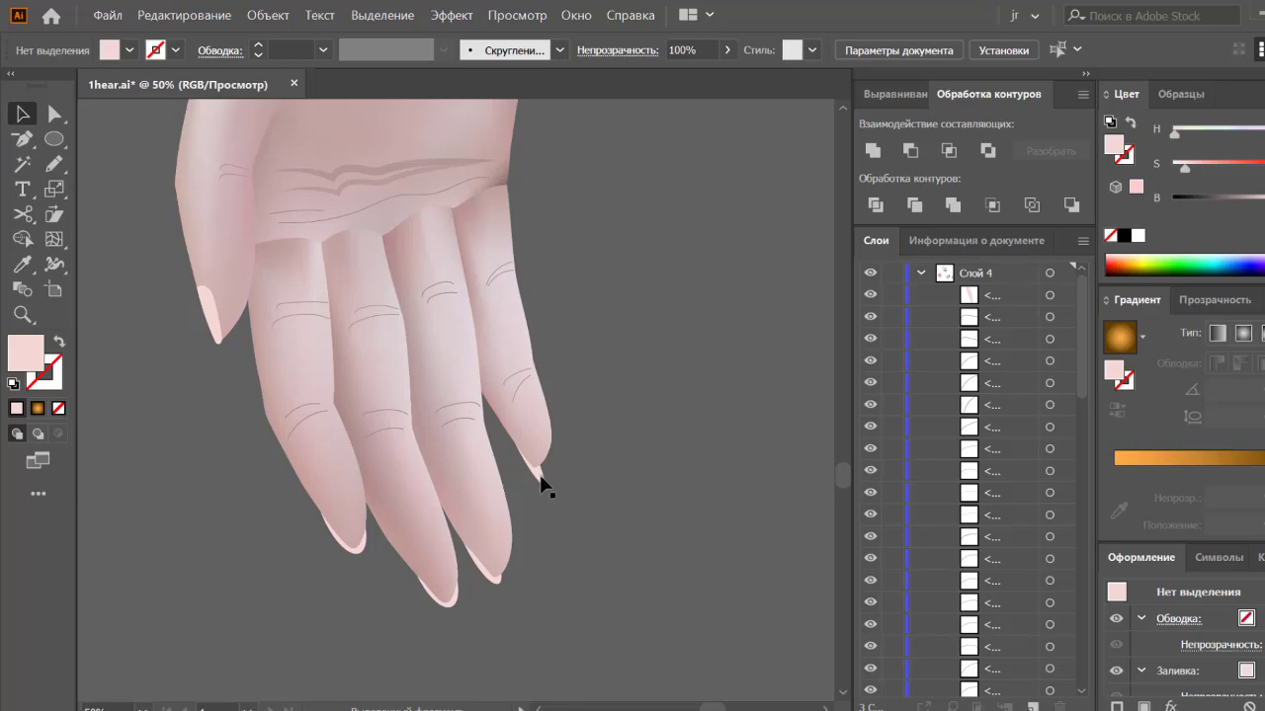
{"action": "left_click", "coordinate": [541, 479]}
{"action": "left_click_drag", "start_coordinate": [549, 479], "coordinate": [545, 470]}
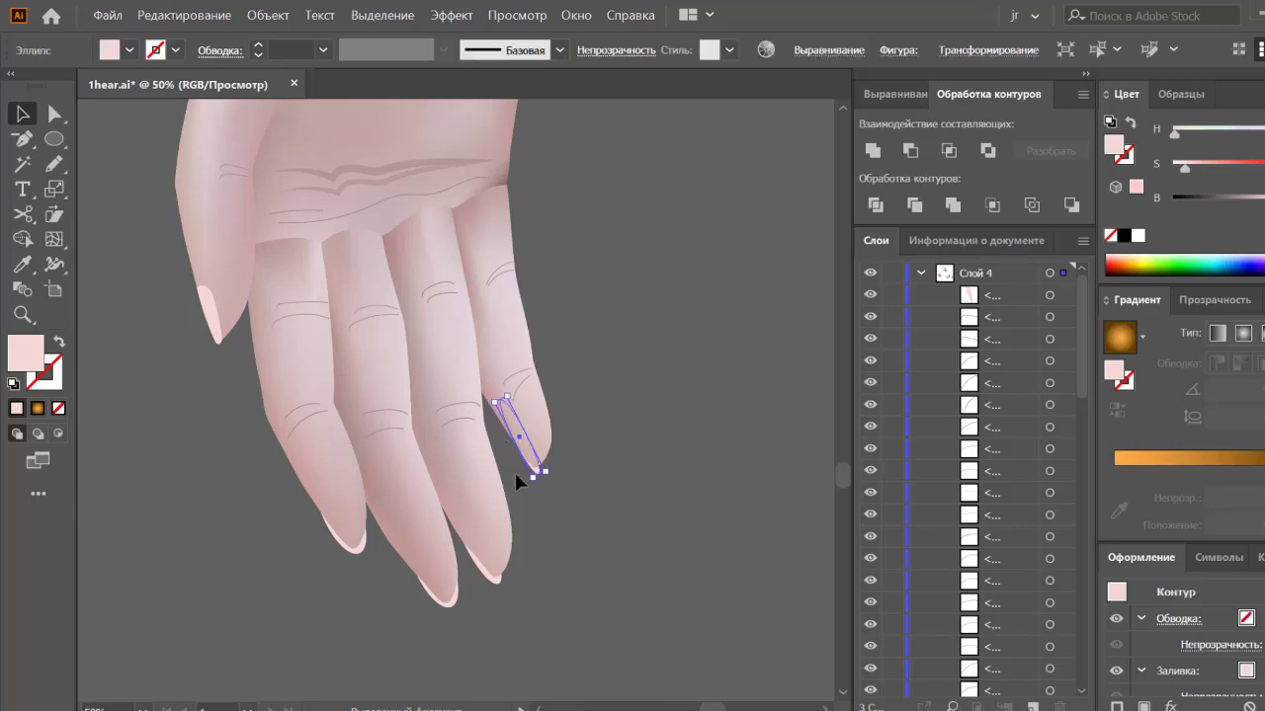
{"action": "left_click_drag", "start_coordinate": [533, 481], "coordinate": [531, 485]}
{"action": "left_click", "coordinate": [596, 523]}
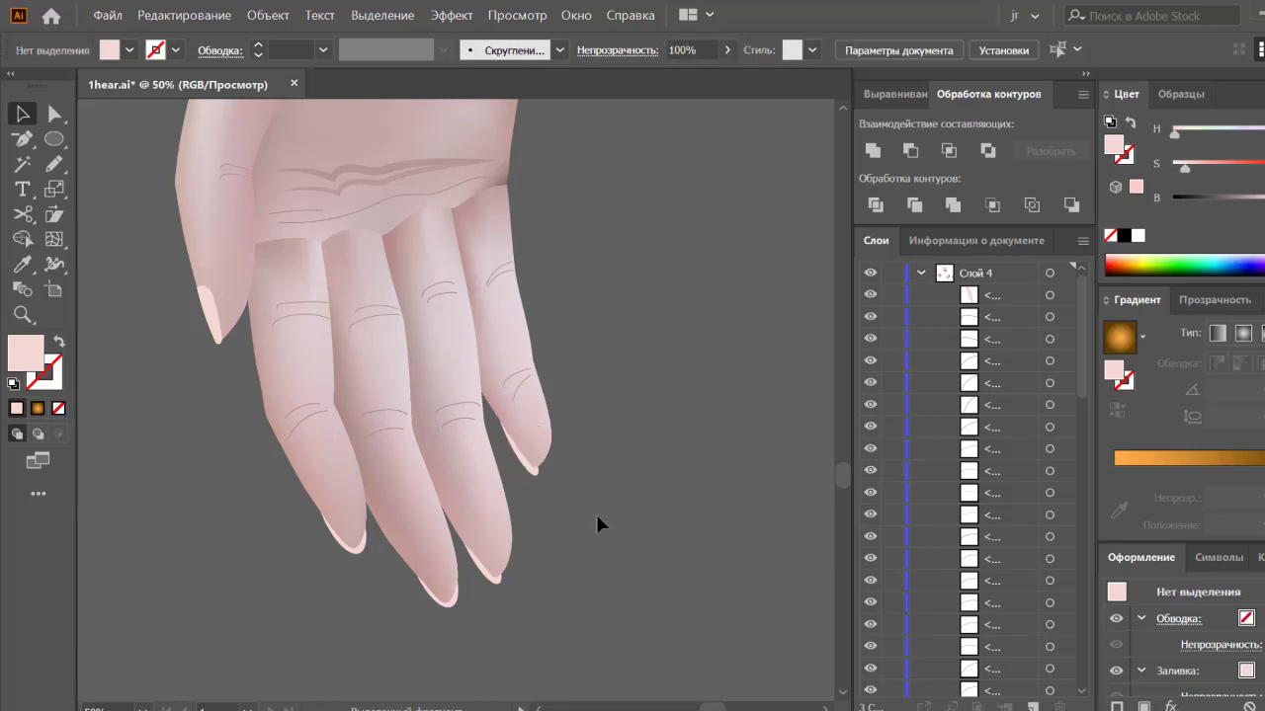
Step: Enlarge the thumb's fingernail slightly by dragging its corner handle
{"action": "key", "text": "ctrl+minus"}
{"action": "key", "text": "ctrl+minus"}
{"action": "key", "text": "ctrl+minus"}
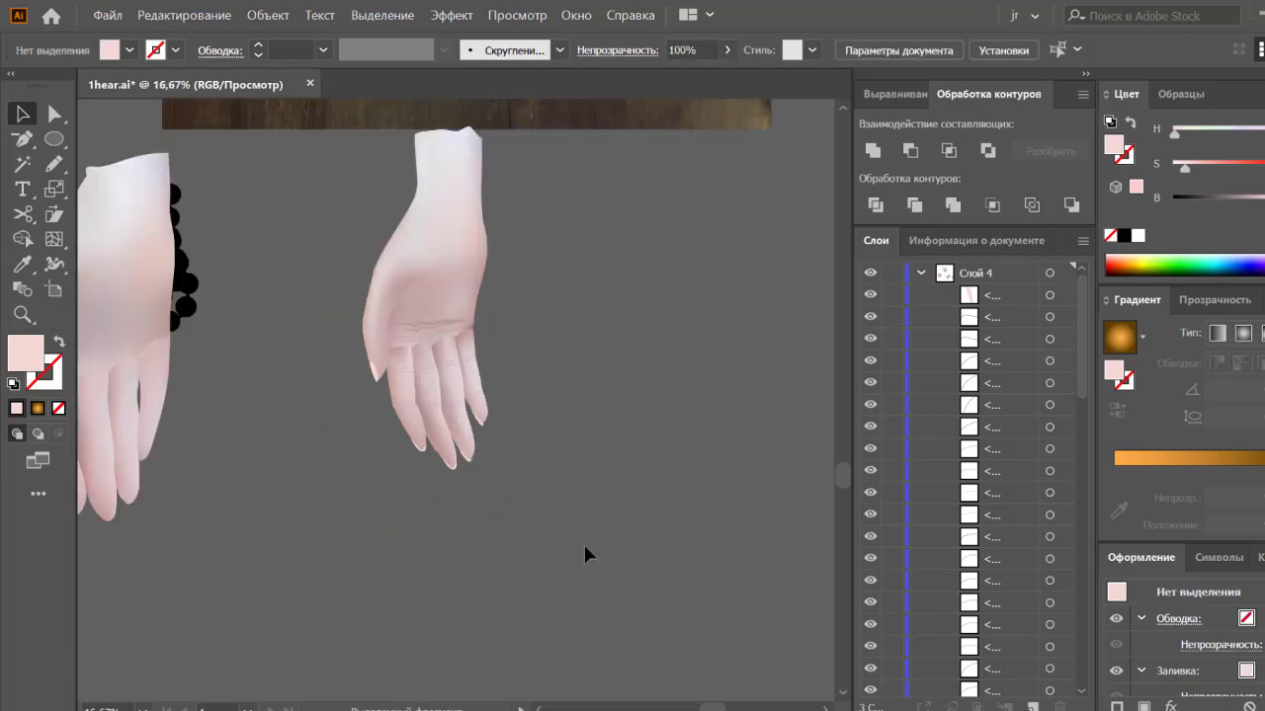
{"action": "scroll", "coordinate": [583, 542], "scroll_direction": "up", "scroll_amount": 1}
{"action": "key", "text": "ctrl+plus"}
{"action": "scroll", "coordinate": [618, 556], "scroll_direction": "up", "scroll_amount": 1}
{"action": "key", "text": "ctrl+minus"}
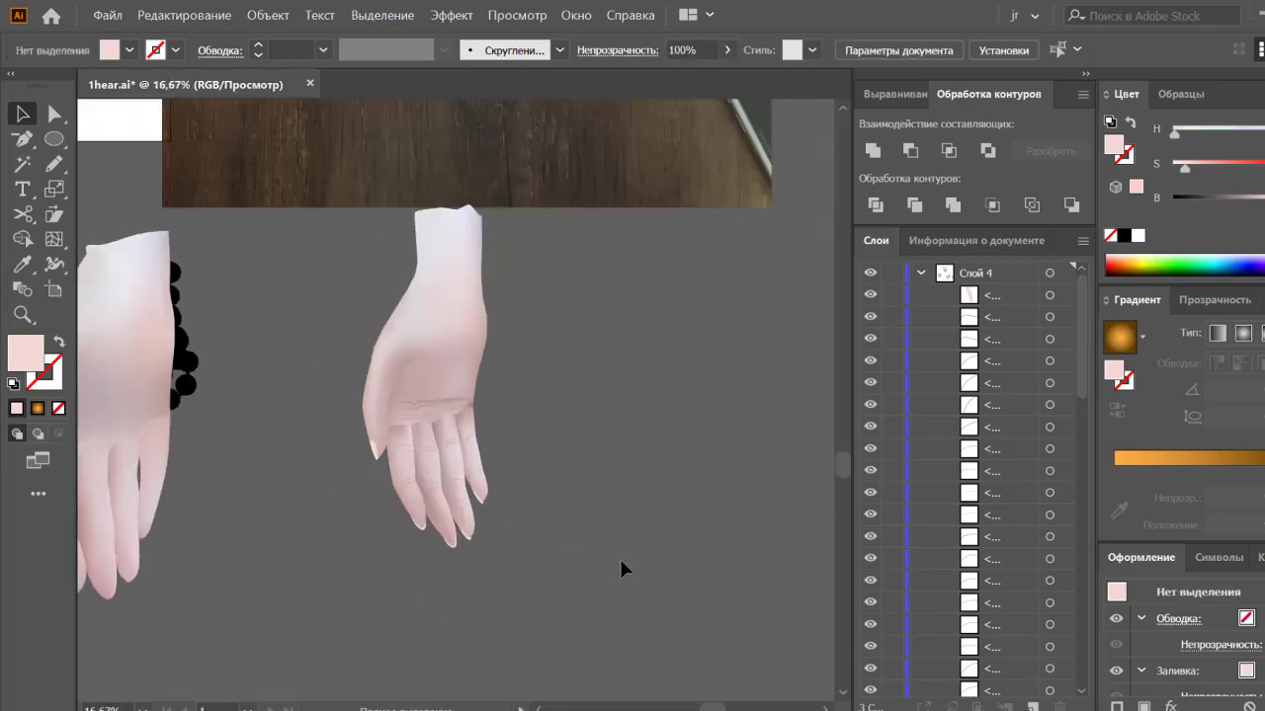
{"action": "key", "text": "ctrl+plus"}
{"action": "left_click", "coordinate": [297, 506]}
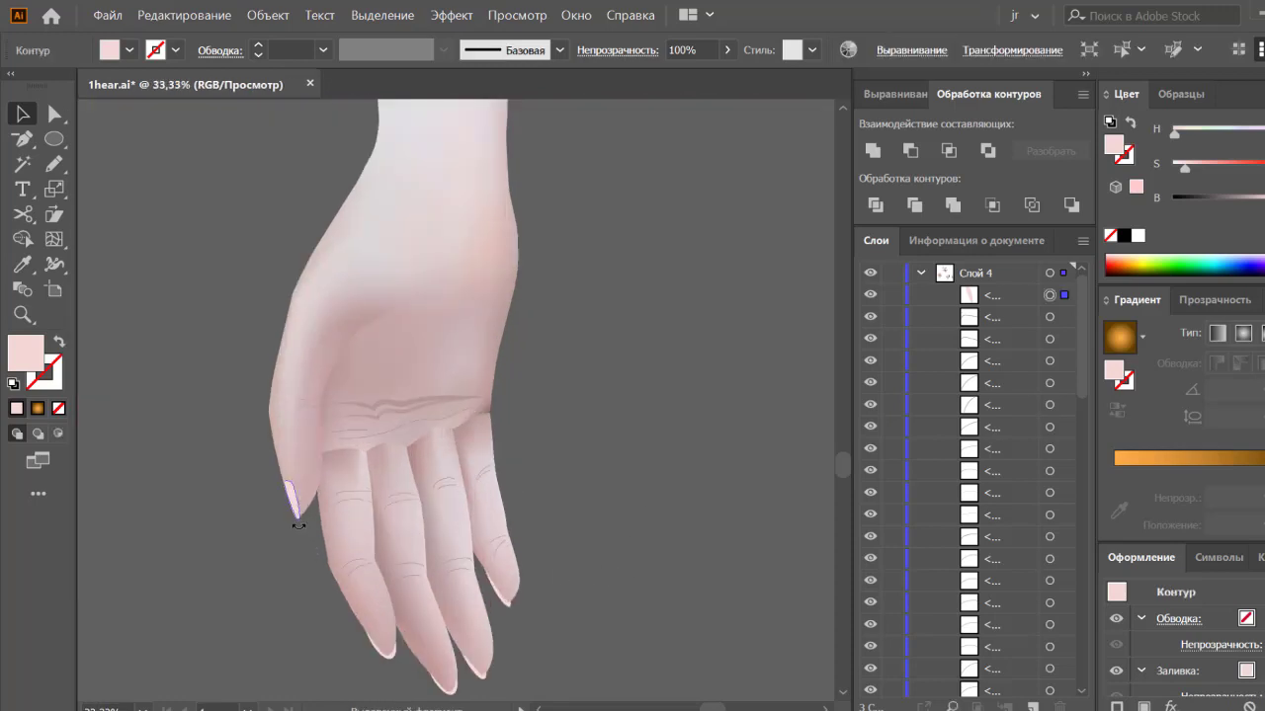
{"action": "left_click_drag", "start_coordinate": [301, 521], "coordinate": [304, 527]}
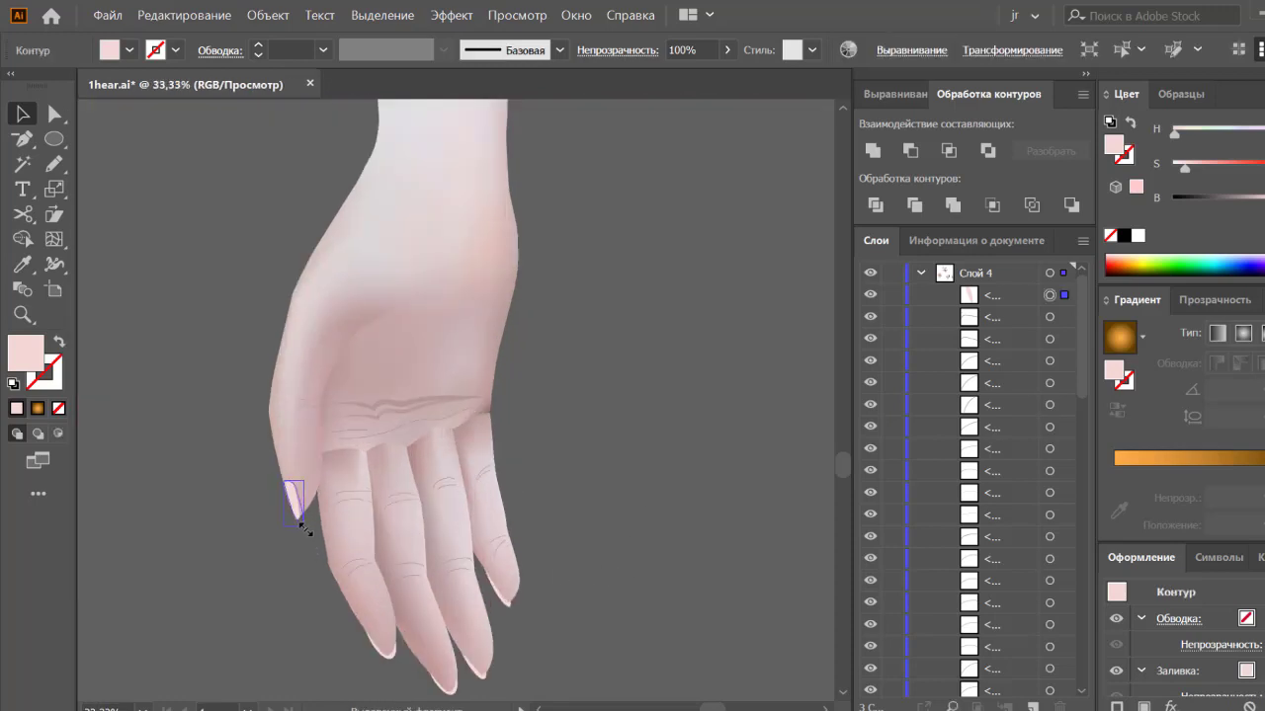
{"action": "left_click", "coordinate": [309, 584]}
Step: Zoom out and pan to show the left hand beside the finished right hand
{"action": "key", "text": "ctrl+minus"}
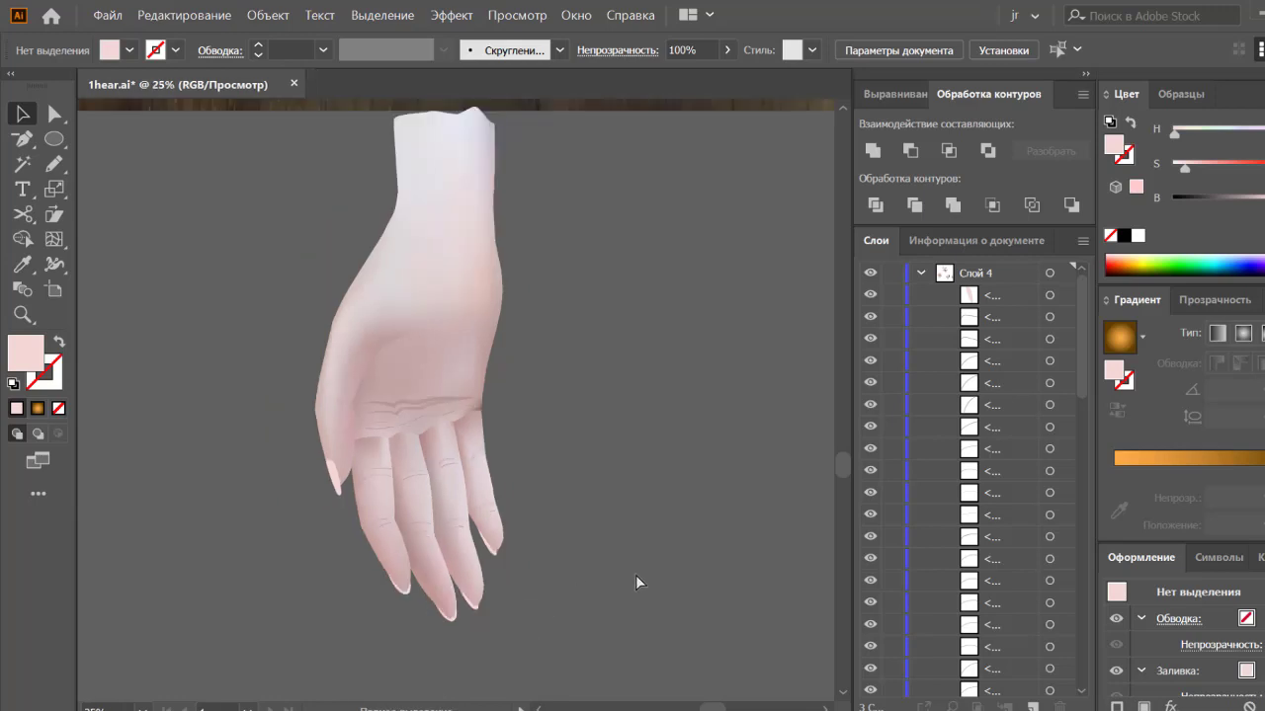
{"action": "key", "text": "ctrl+minus"}
{"action": "scroll", "coordinate": [642, 573], "scroll_direction": "down", "scroll_amount": 1}
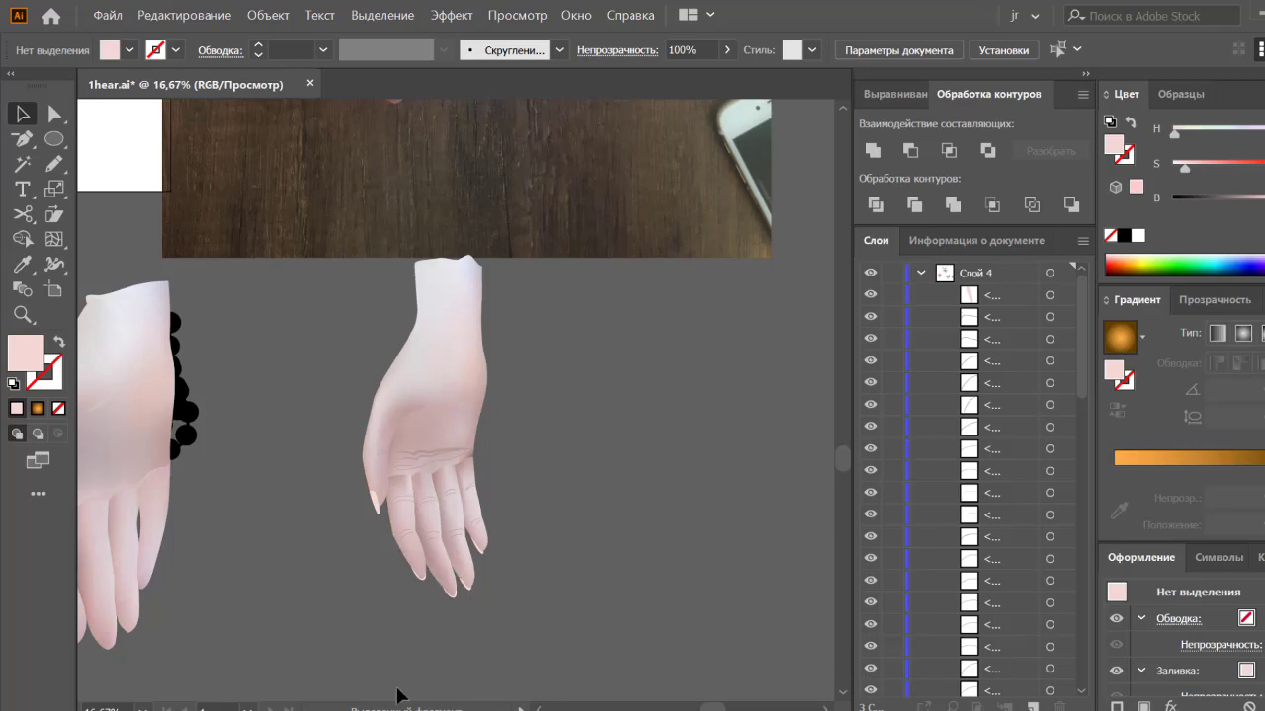
{"action": "mouse_move", "coordinate": [319, 682]}
{"action": "left_mouse_down"}
{"action": "mouse_move", "coordinate": [451, 649]}
{"action": "mouse_move", "coordinate": [351, 656]}
{"action": "mouse_move", "coordinate": [367, 646]}
{"action": "left_mouse_up"}
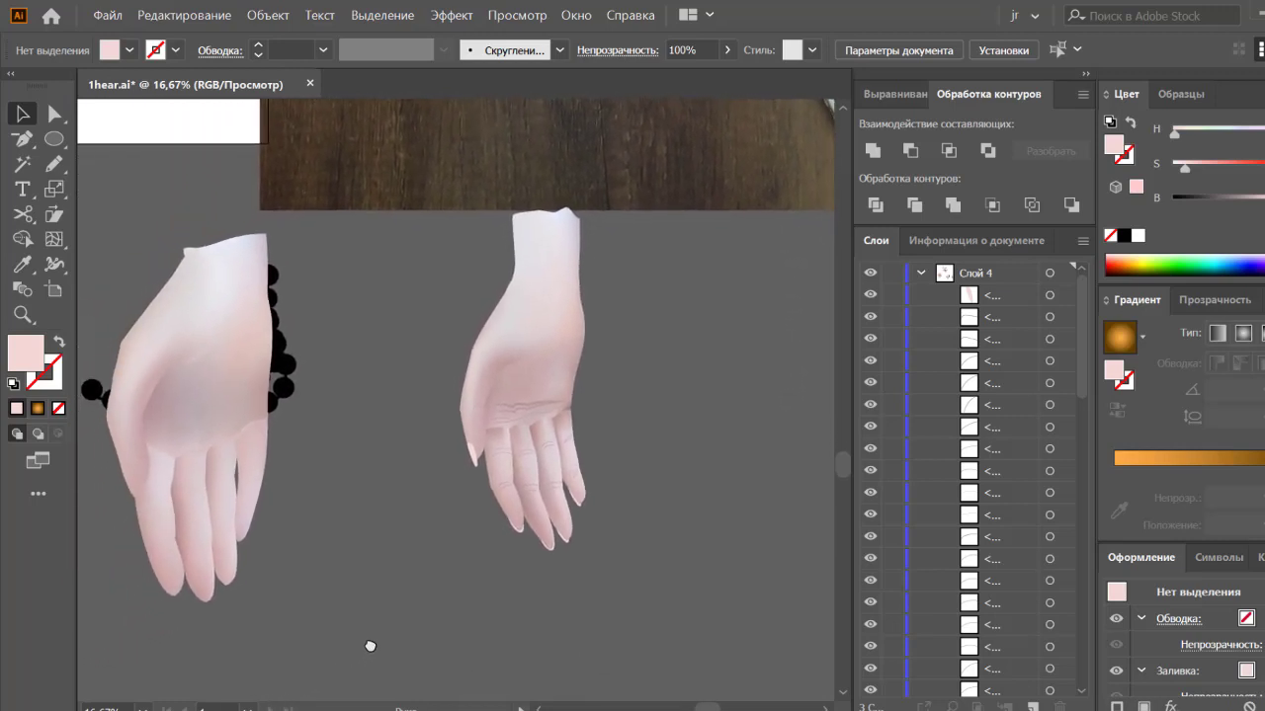